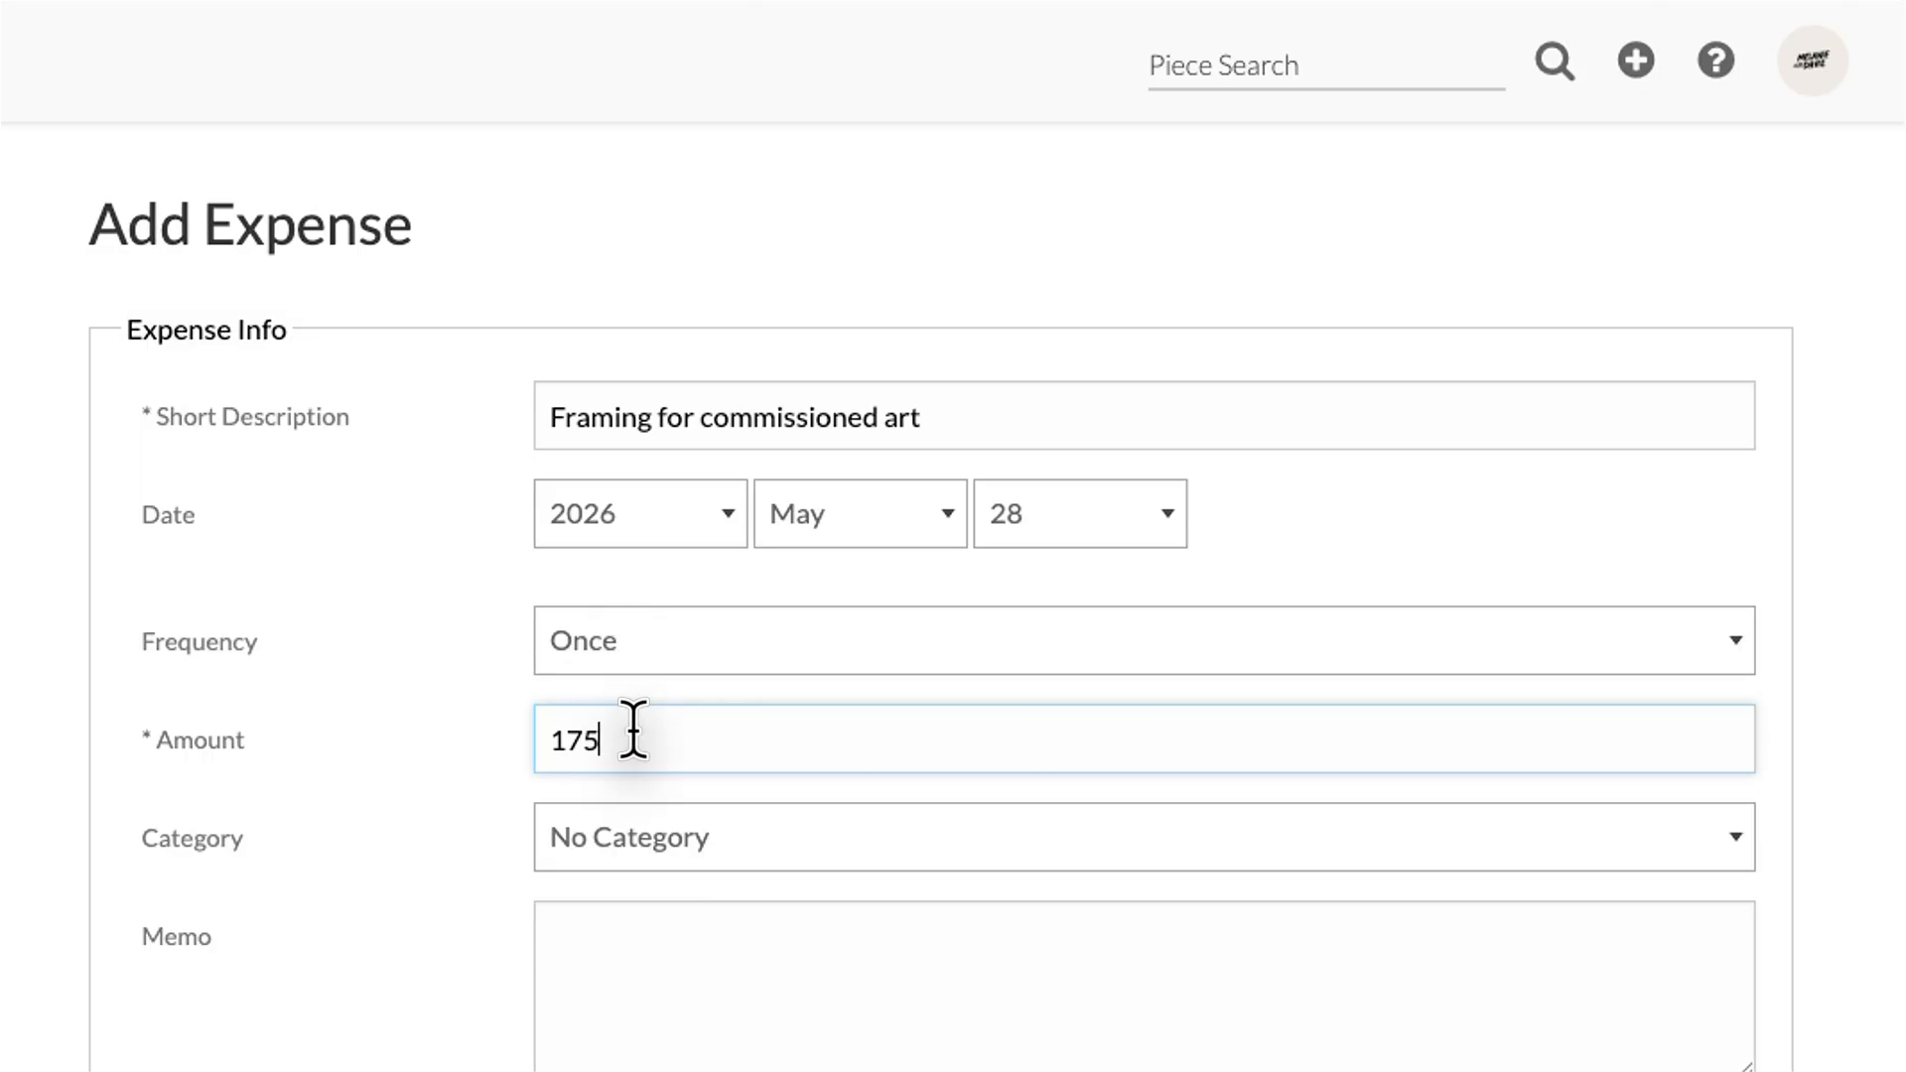
Step: Write the memo 'Art Supply Co did a great job - use them again' and set the category to Framing
{"action": "left_click", "coordinate": [626, 930]}
{"action": "type", "text": "Art Supply Co did a great job - use them again"}
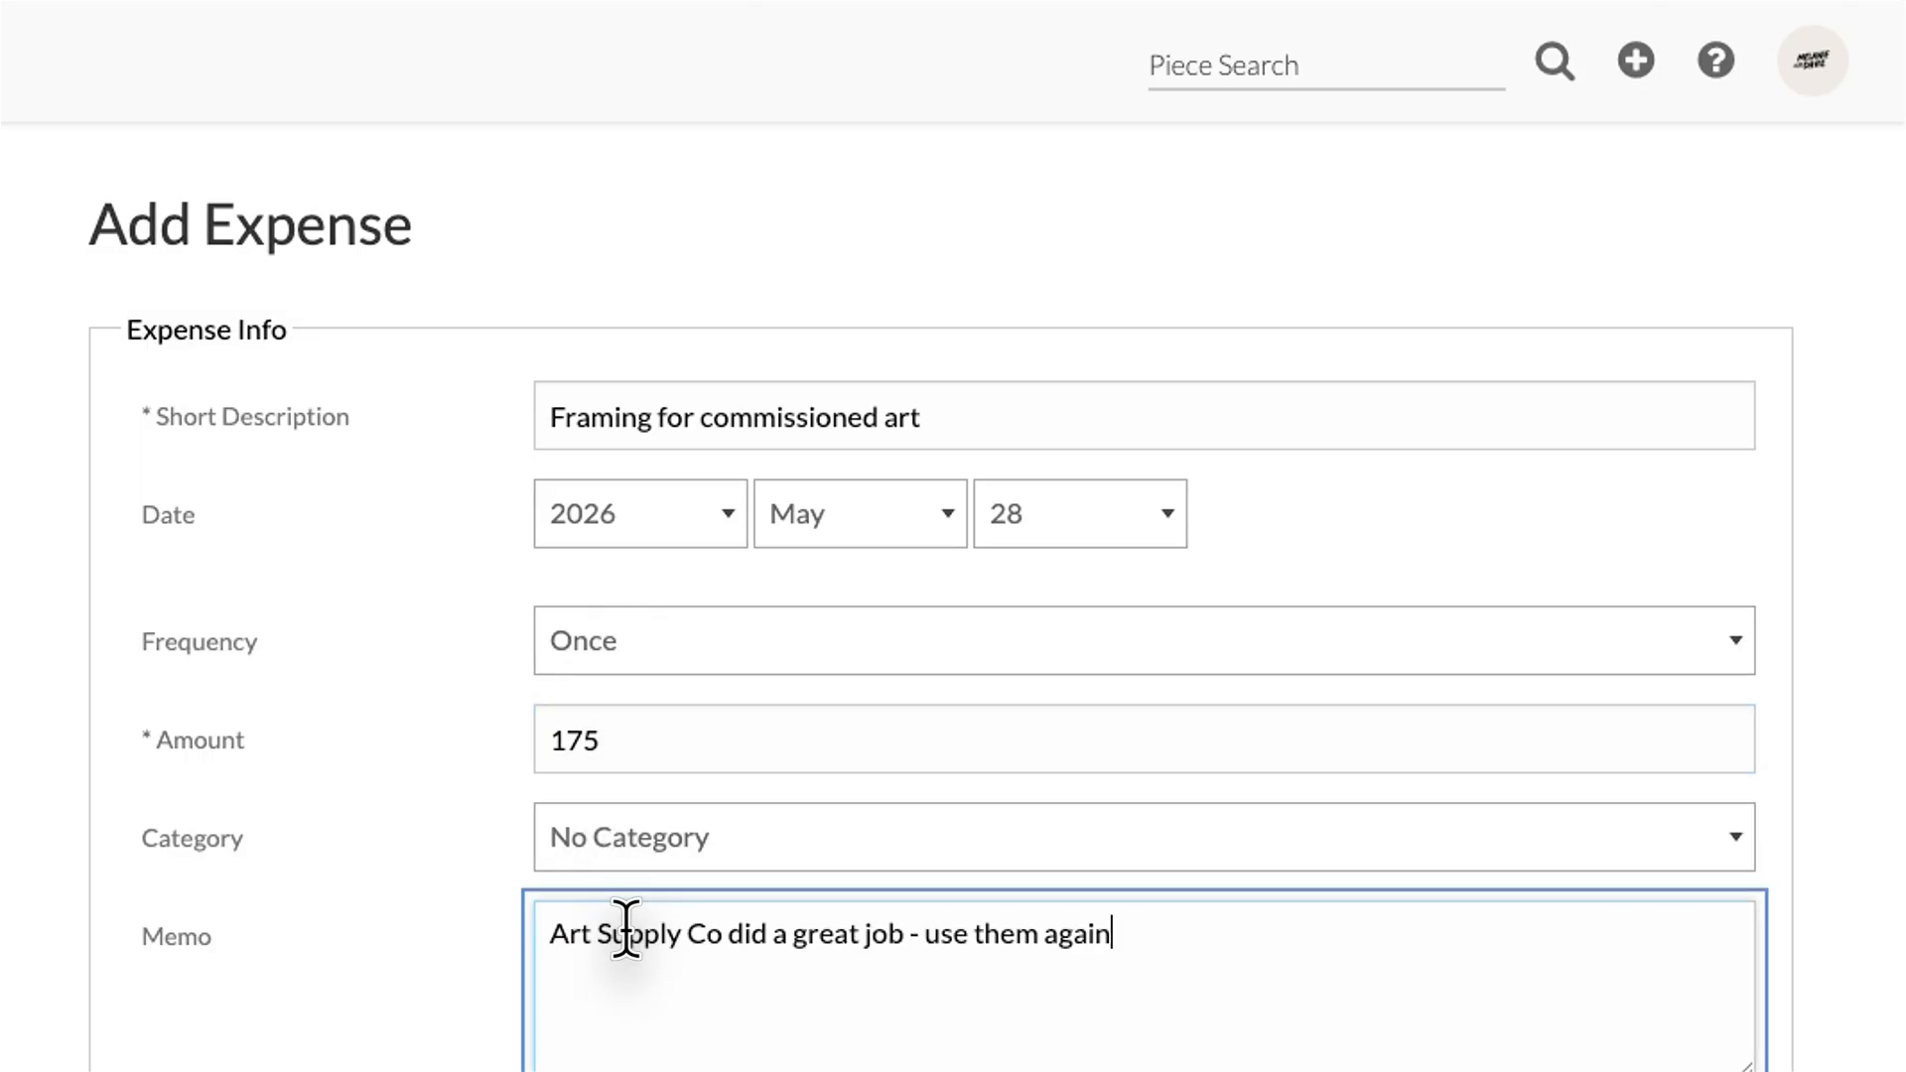
{"action": "scroll", "coordinate": [695, 794], "scroll_direction": "down", "scroll_amount": 4}
{"action": "left_click", "coordinate": [808, 447]}
{"action": "scroll", "coordinate": [808, 708], "scroll_direction": "down", "scroll_amount": 5}
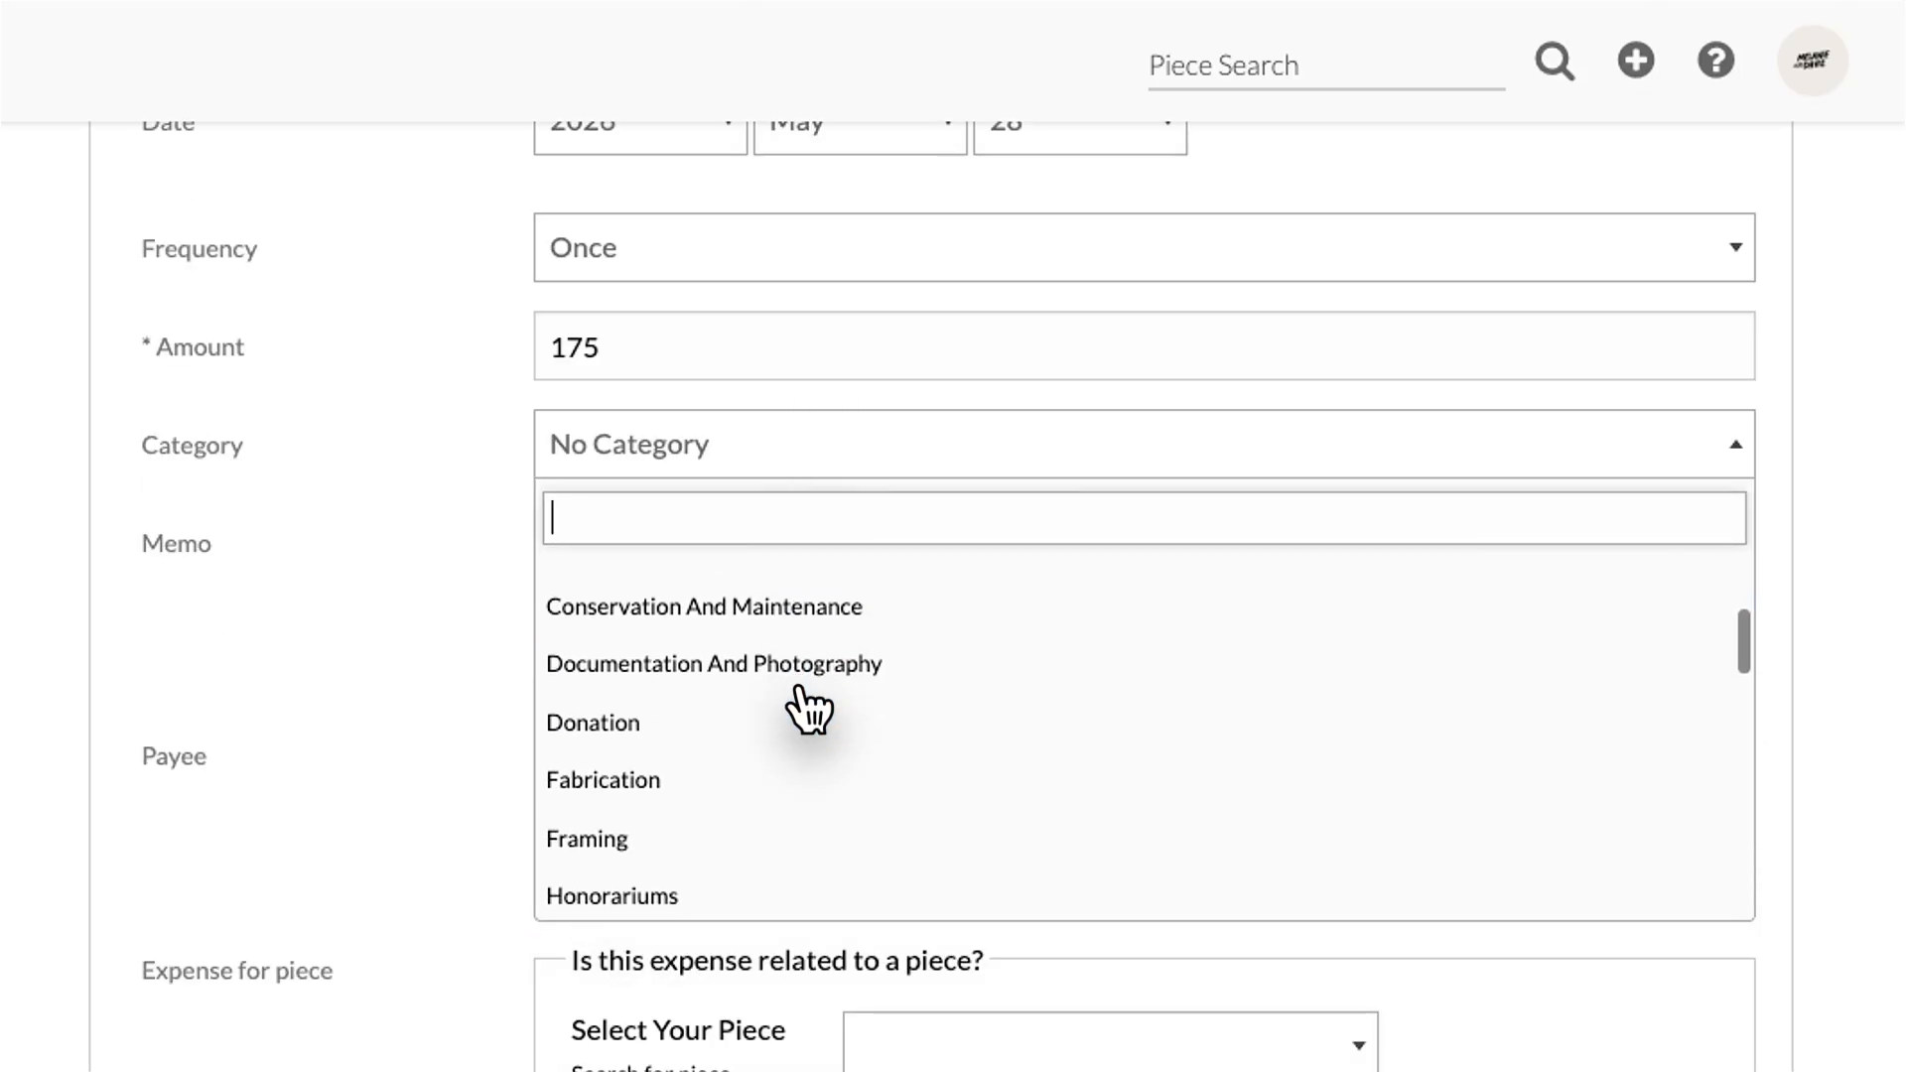
{"action": "left_click", "coordinate": [681, 720]}
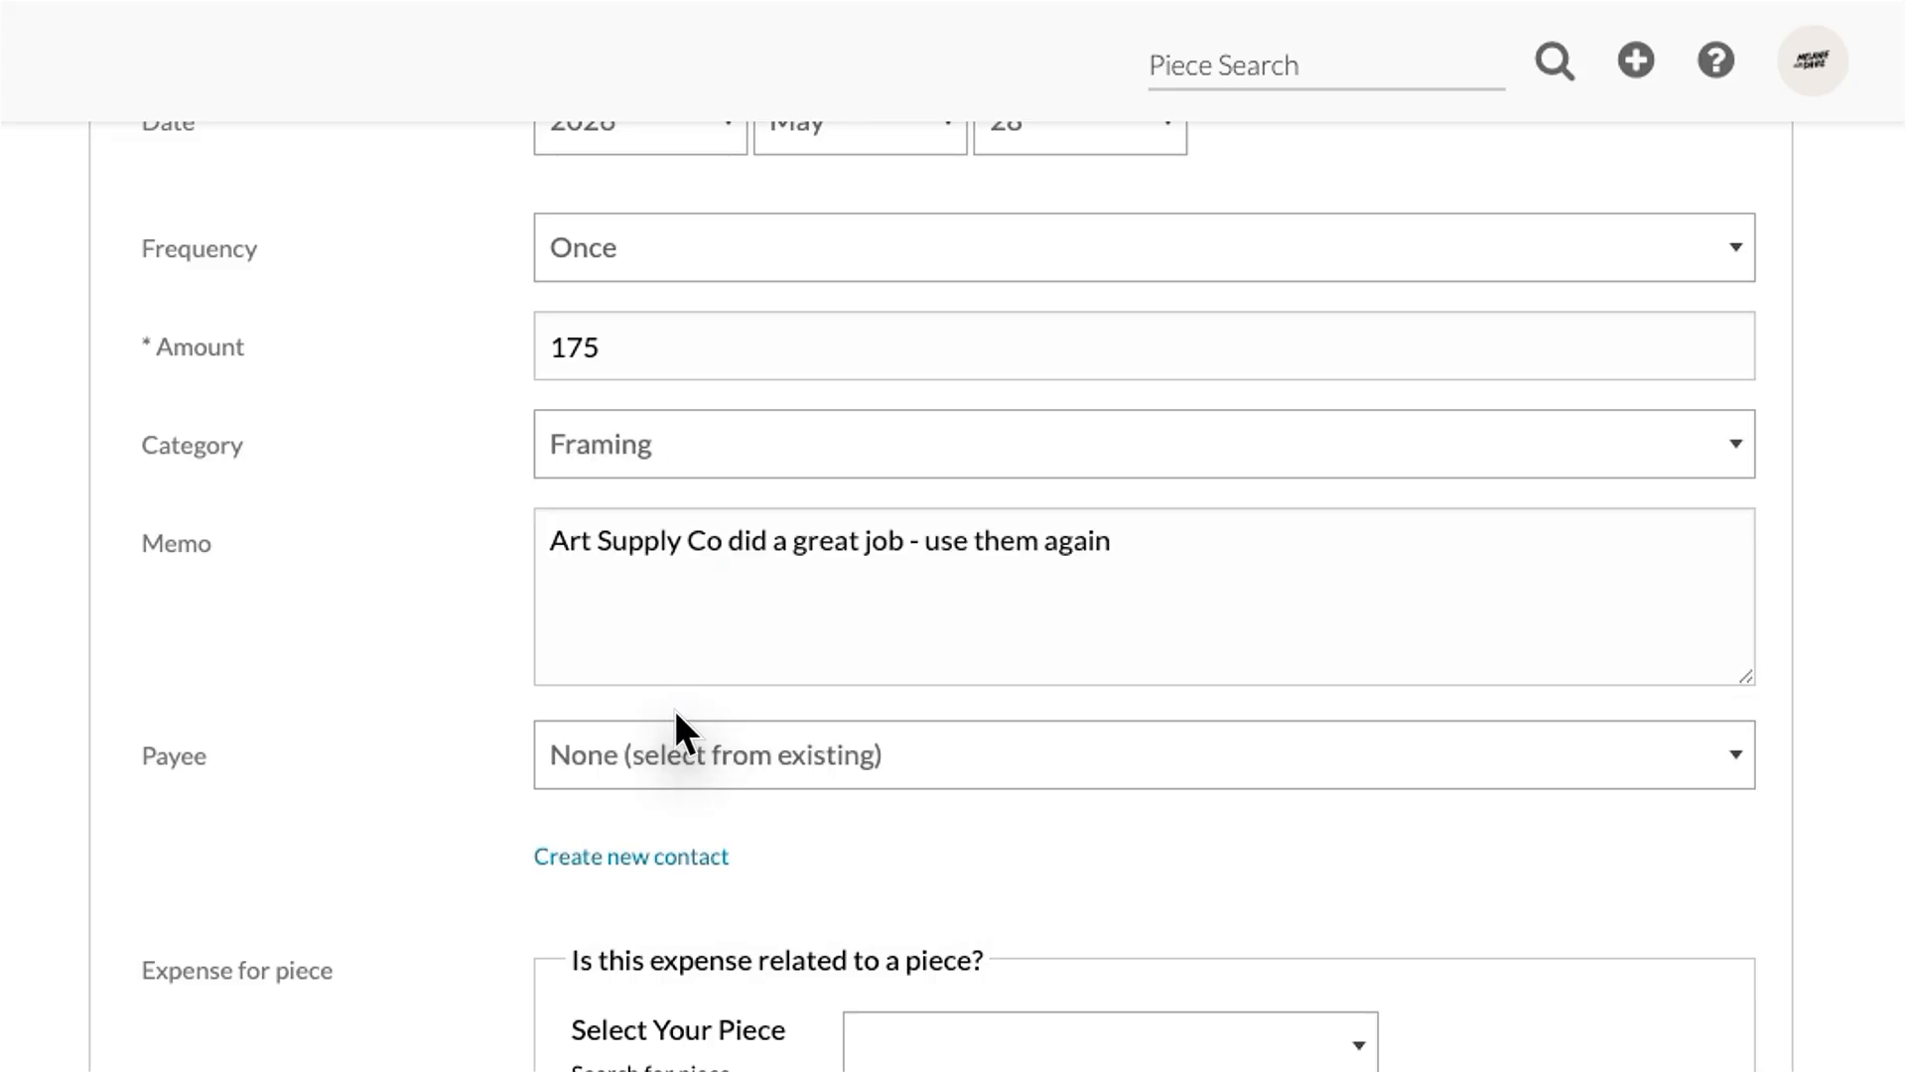
Step: Make Art Supply Co. the payee, link the piece Everything Connects, and save the expense
{"action": "left_click", "coordinate": [675, 729]}
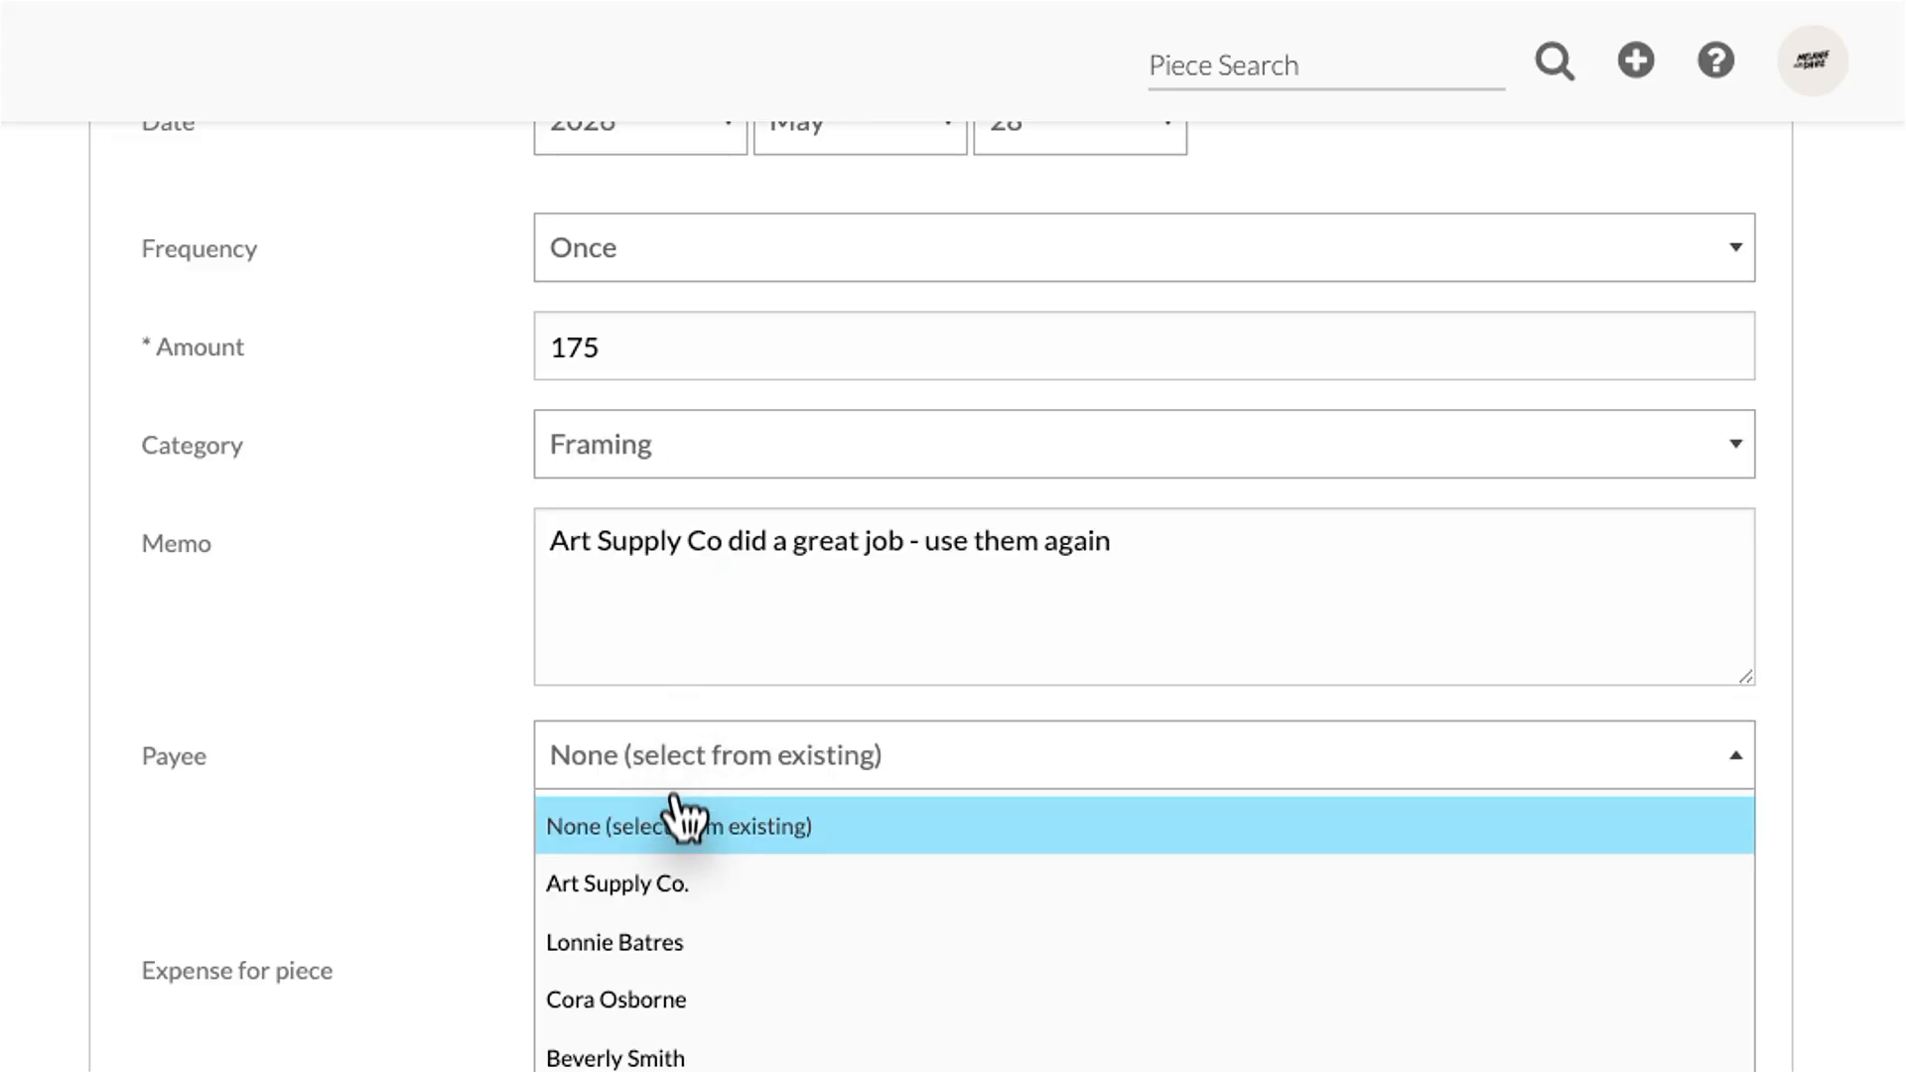
{"action": "left_click", "coordinate": [665, 884]}
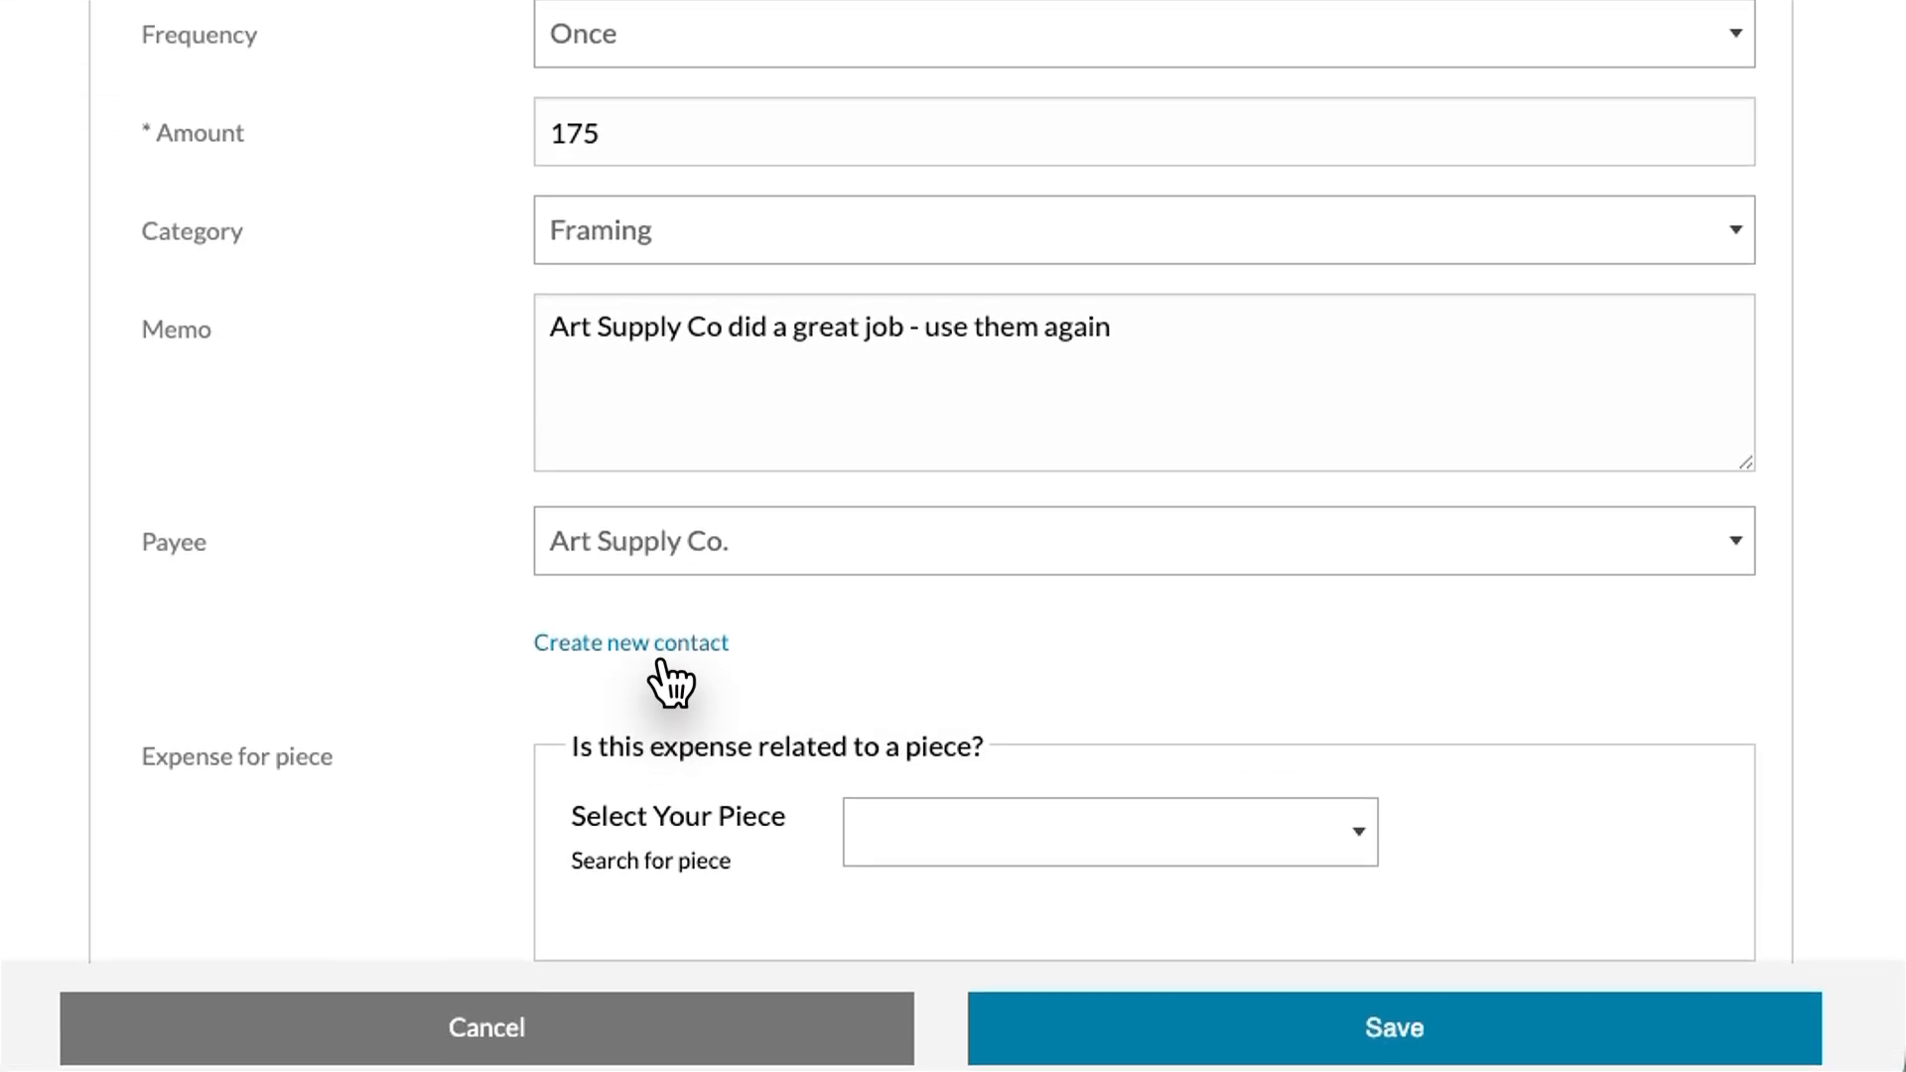
{"action": "scroll", "coordinate": [902, 737], "scroll_direction": "down", "scroll_amount": 3}
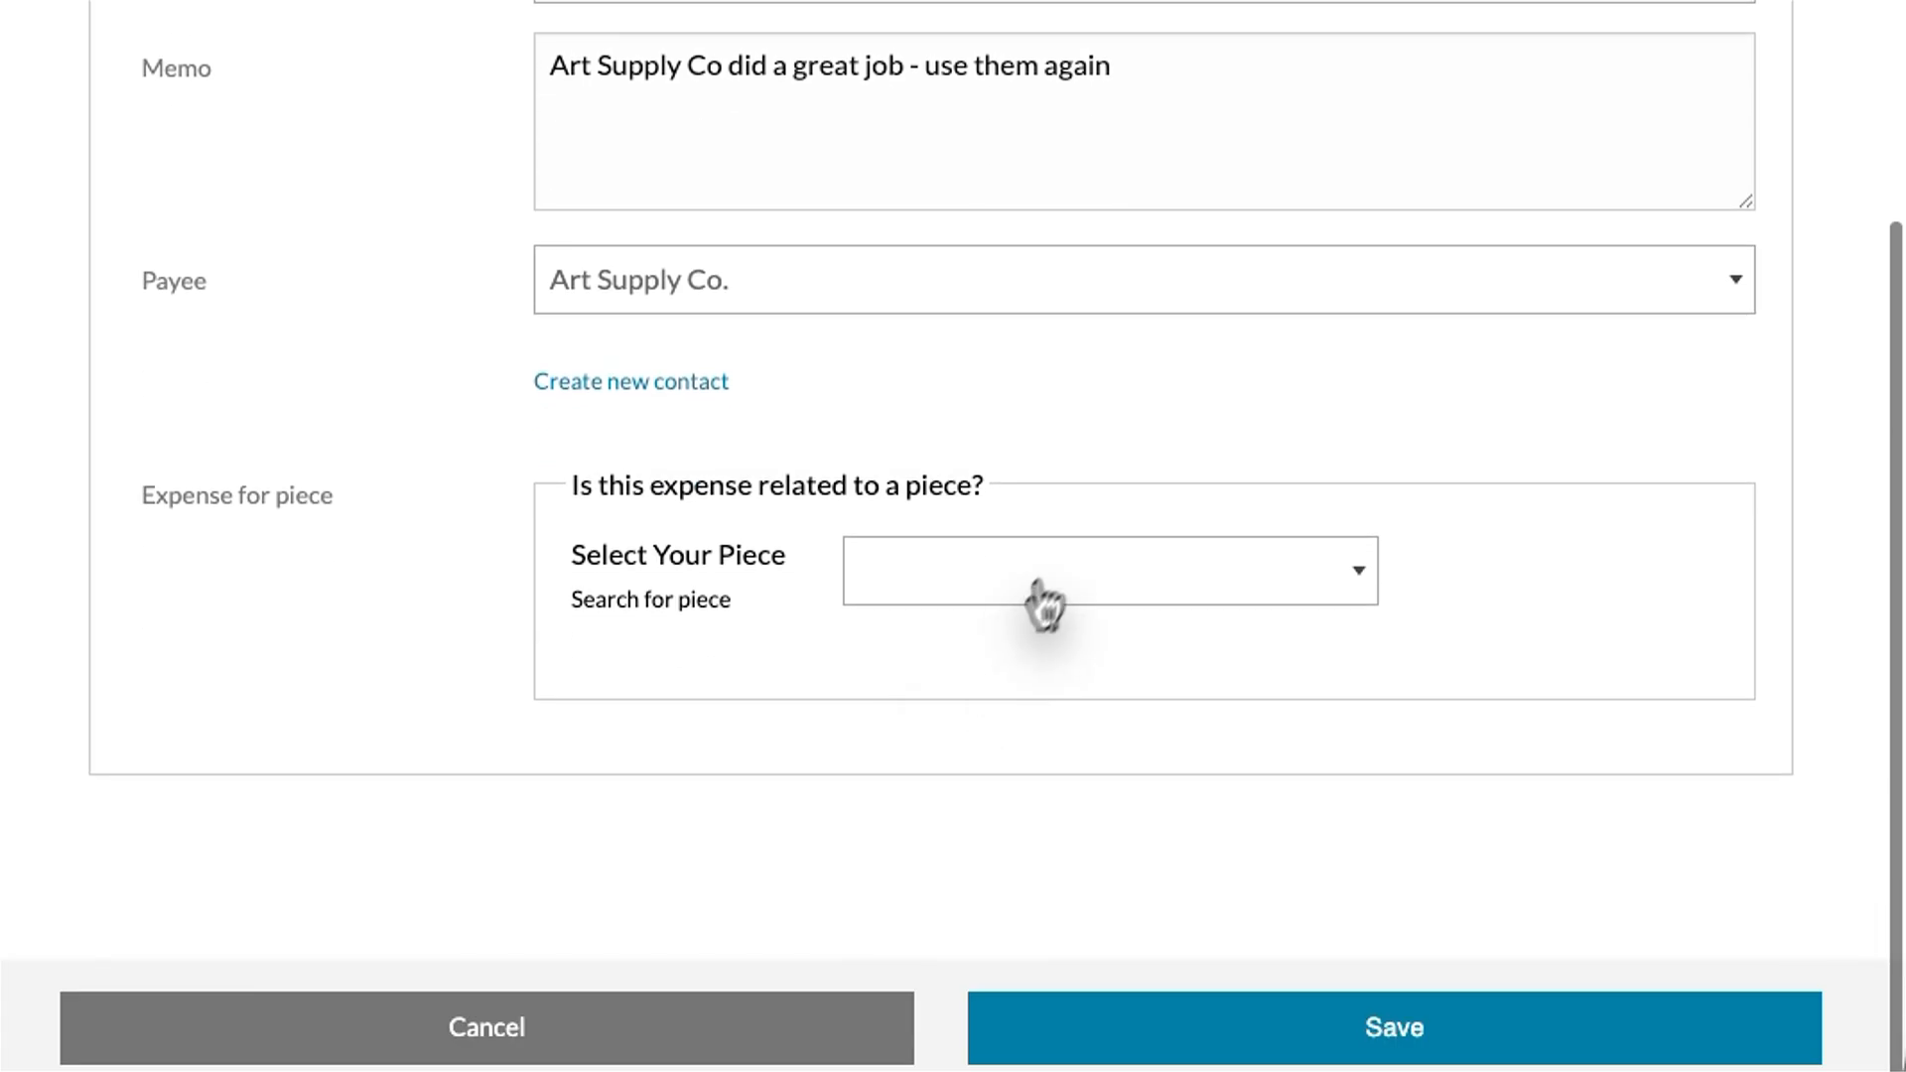
{"action": "left_click", "coordinate": [1044, 600]}
{"action": "type", "text": "connect"}
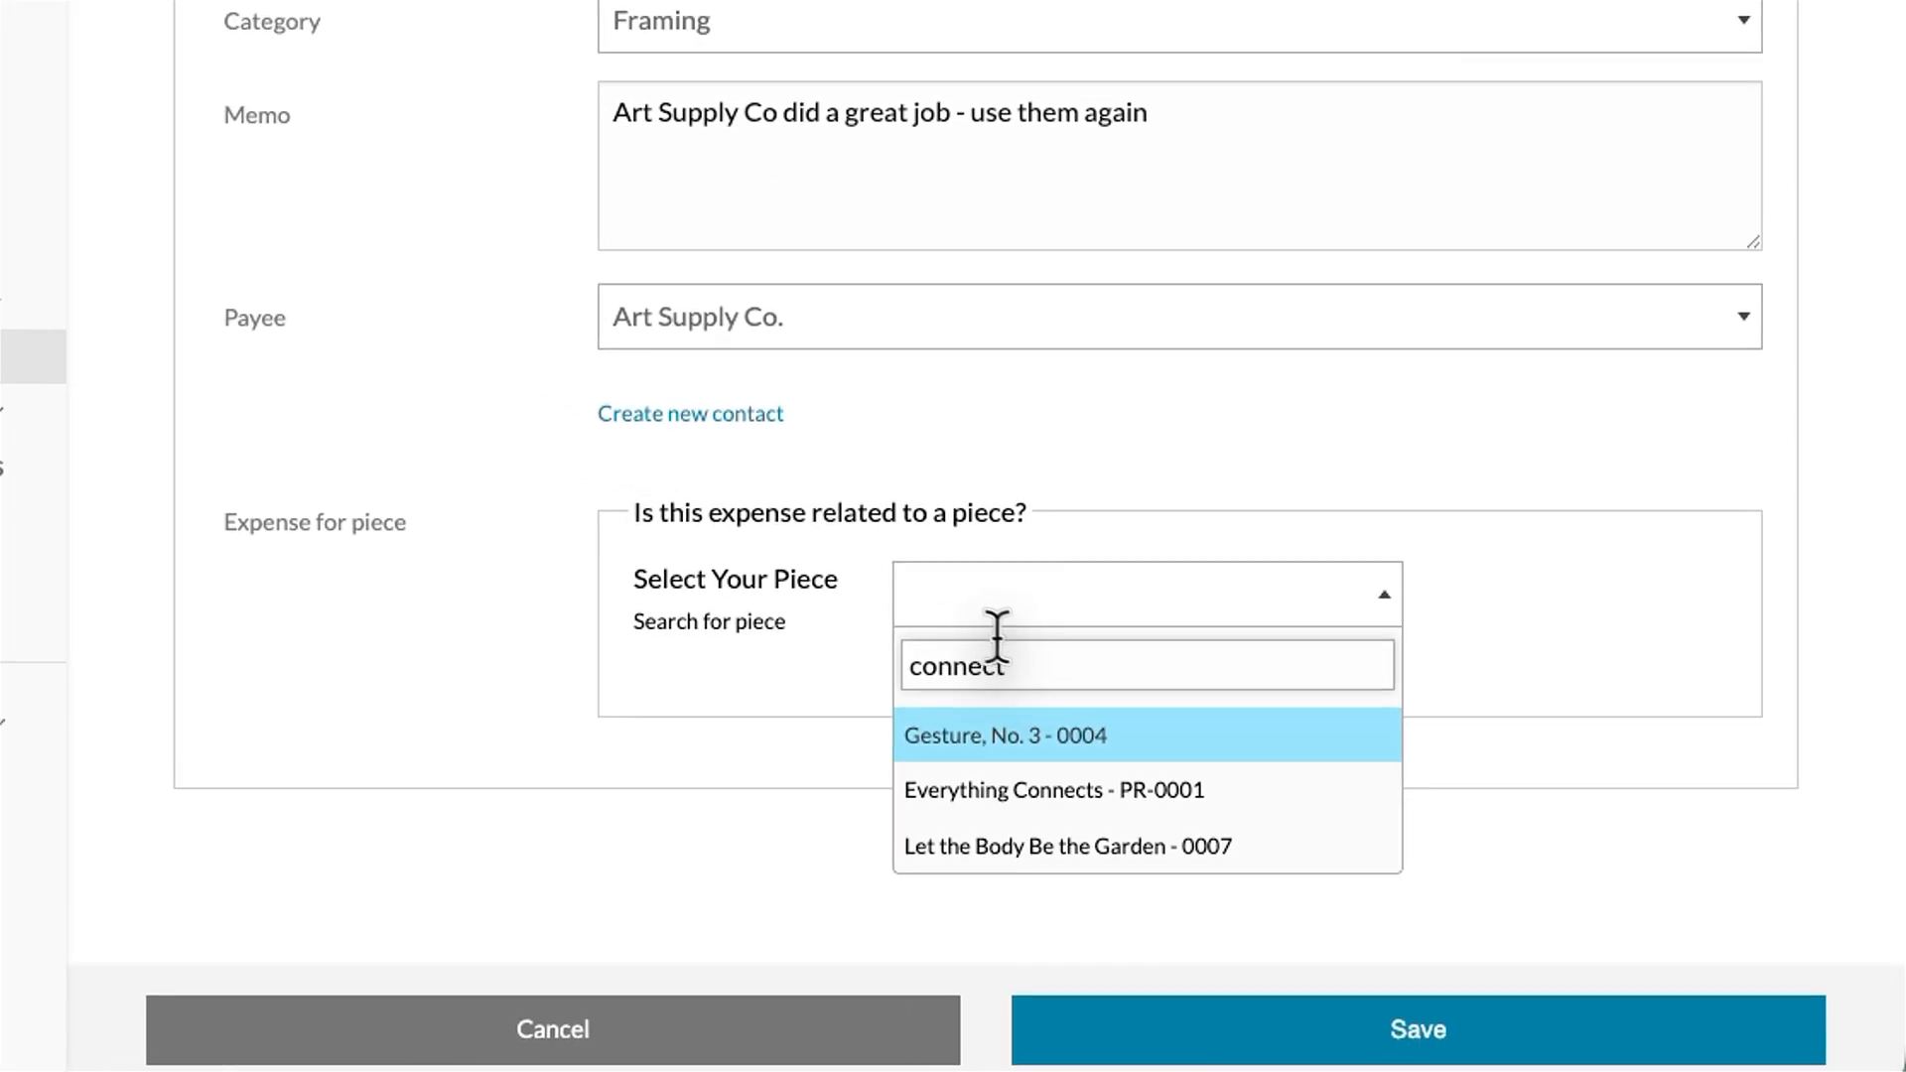
{"action": "left_click", "coordinate": [1052, 790]}
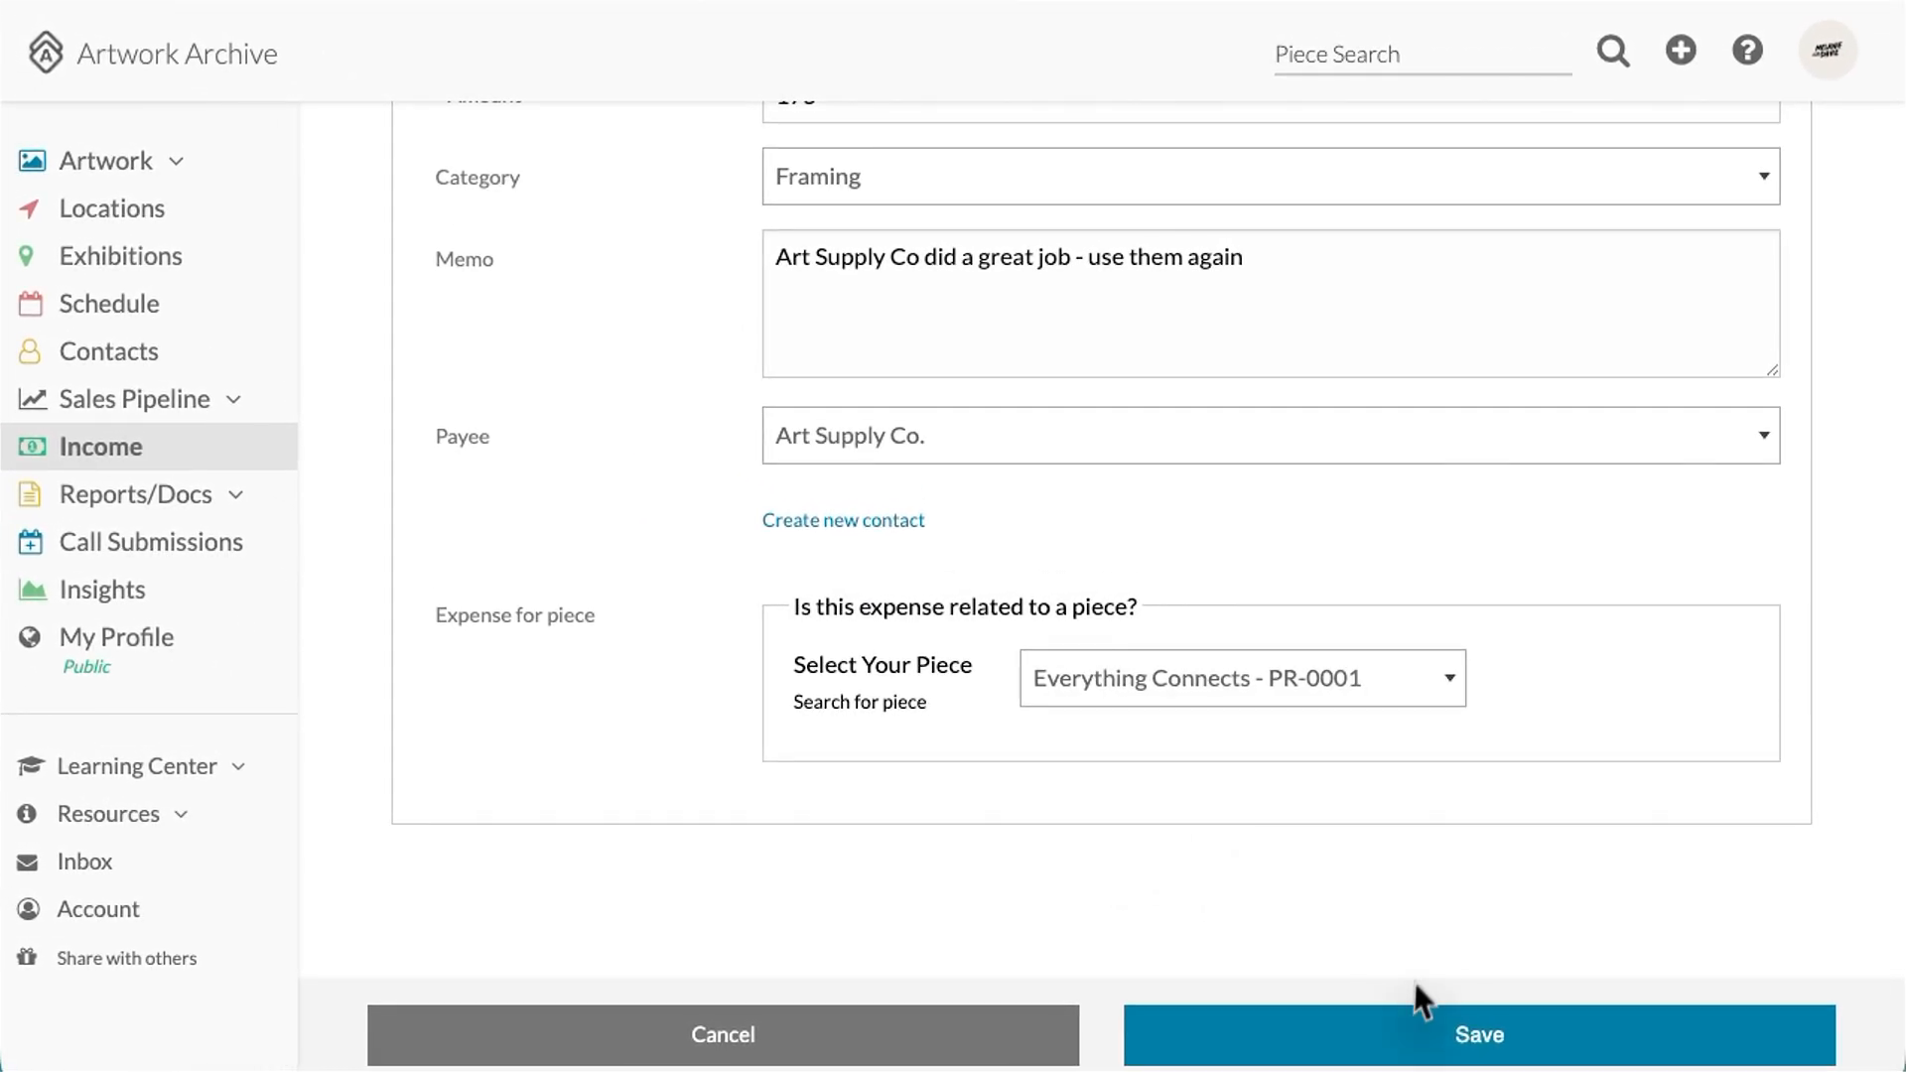
{"action": "left_click", "coordinate": [1394, 1038]}
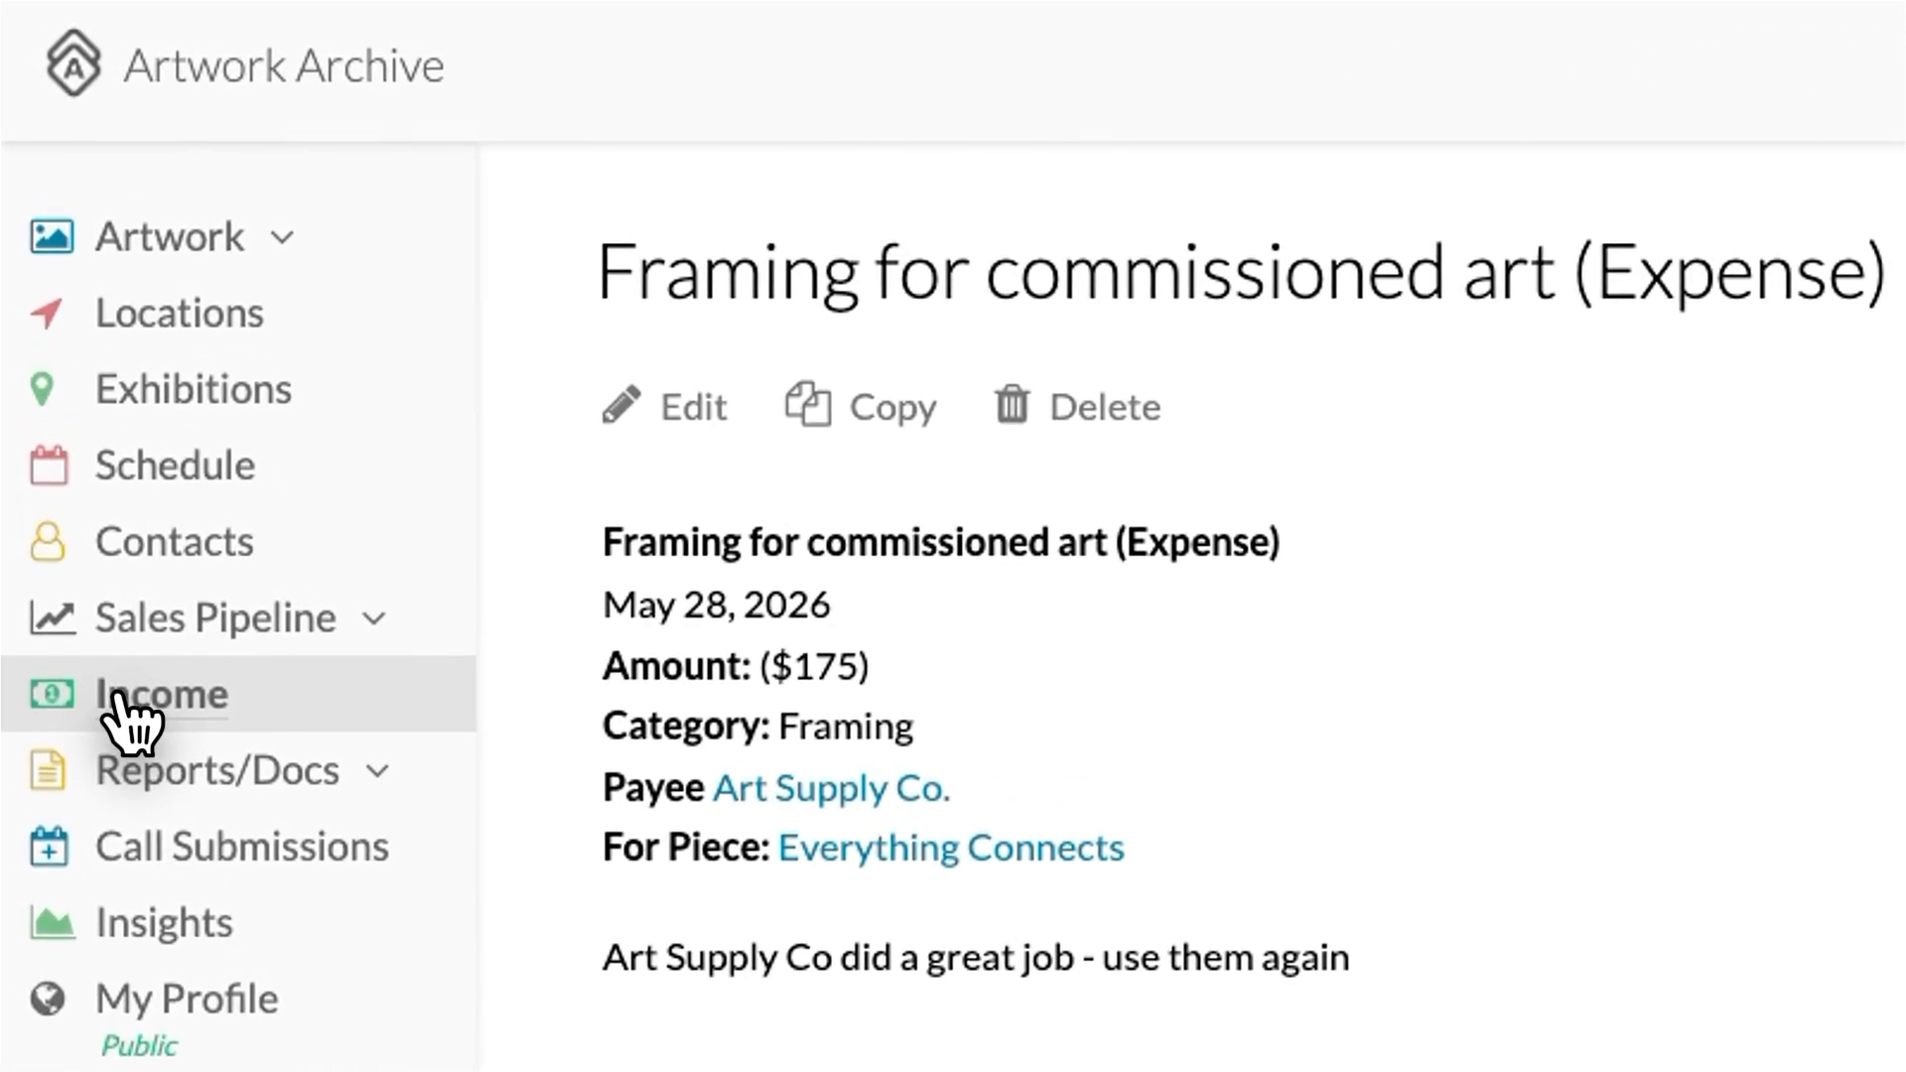
Step: Start a new expense described as 'Artwork Archive Professional' that recurs Monthly
{"action": "left_click", "coordinate": [127, 713]}
{"action": "left_click", "coordinate": [1121, 402]}
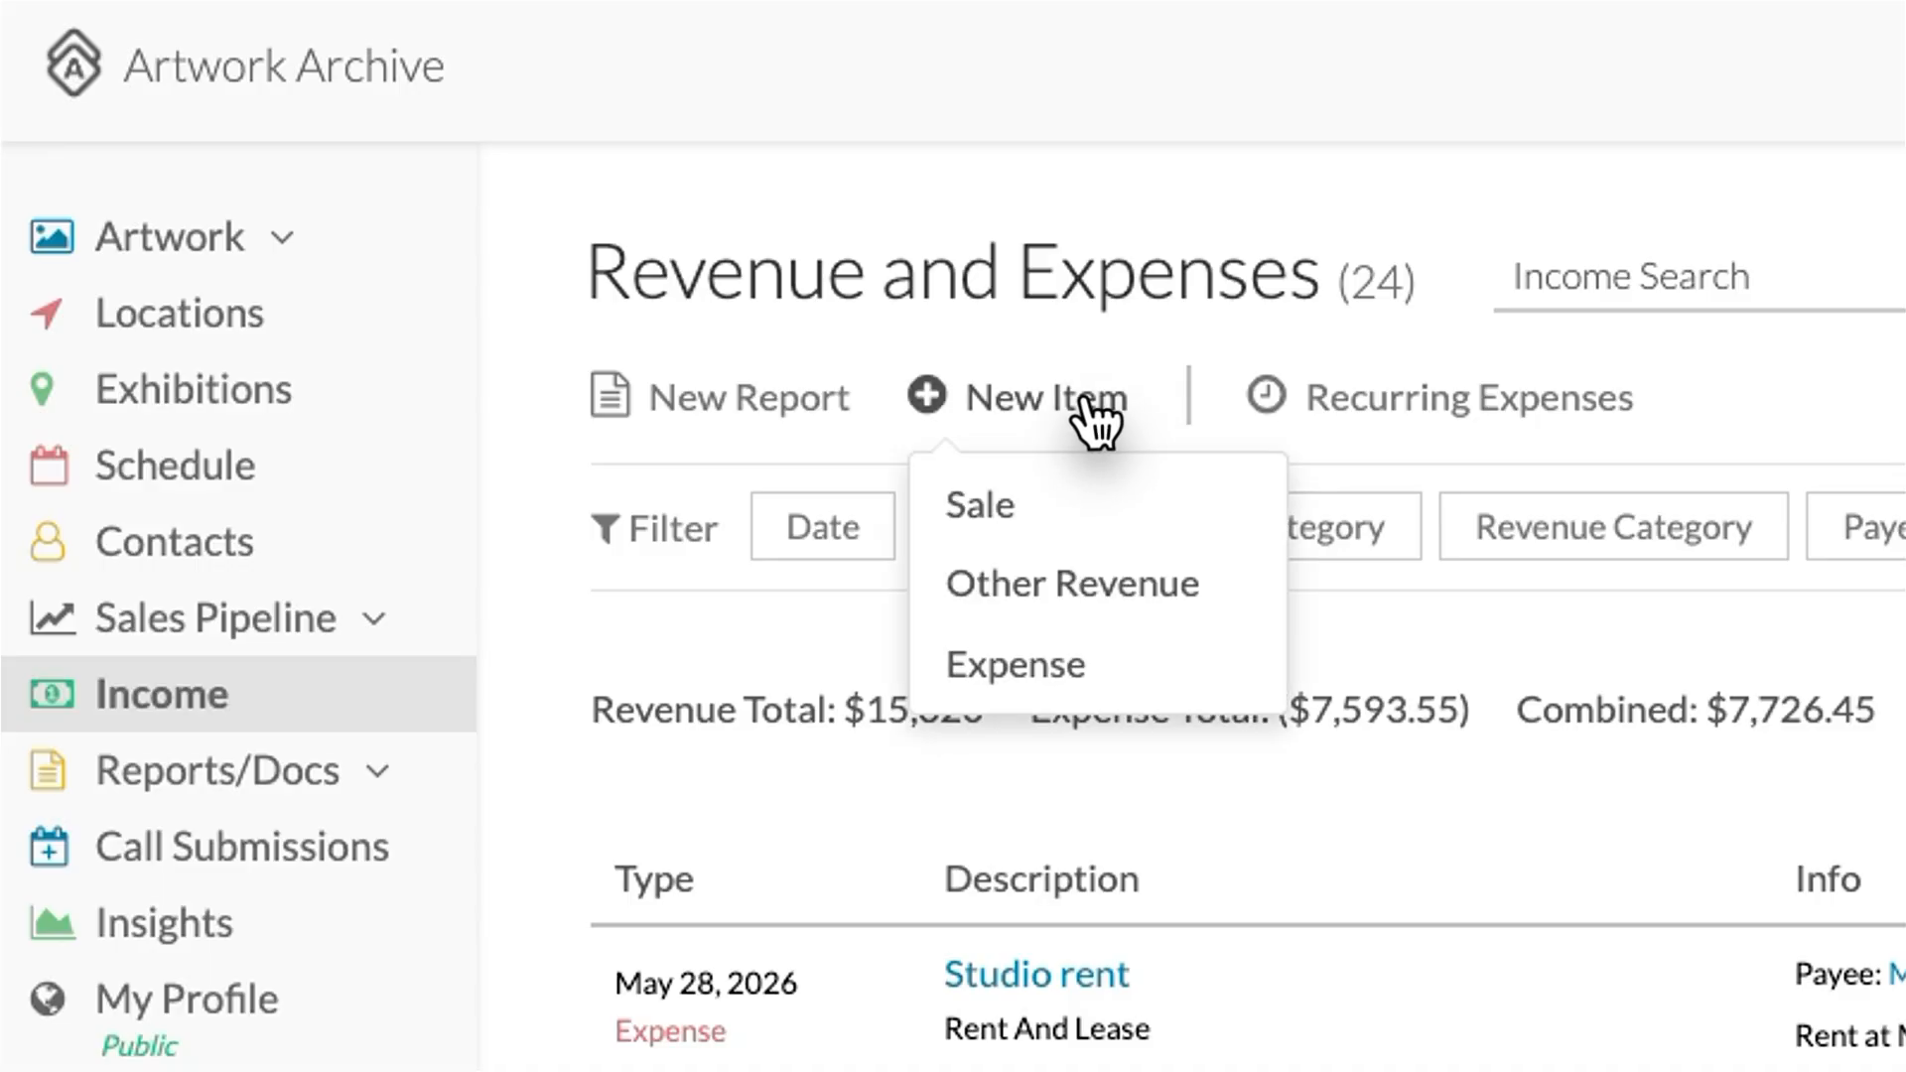
{"action": "left_click", "coordinate": [1080, 657]}
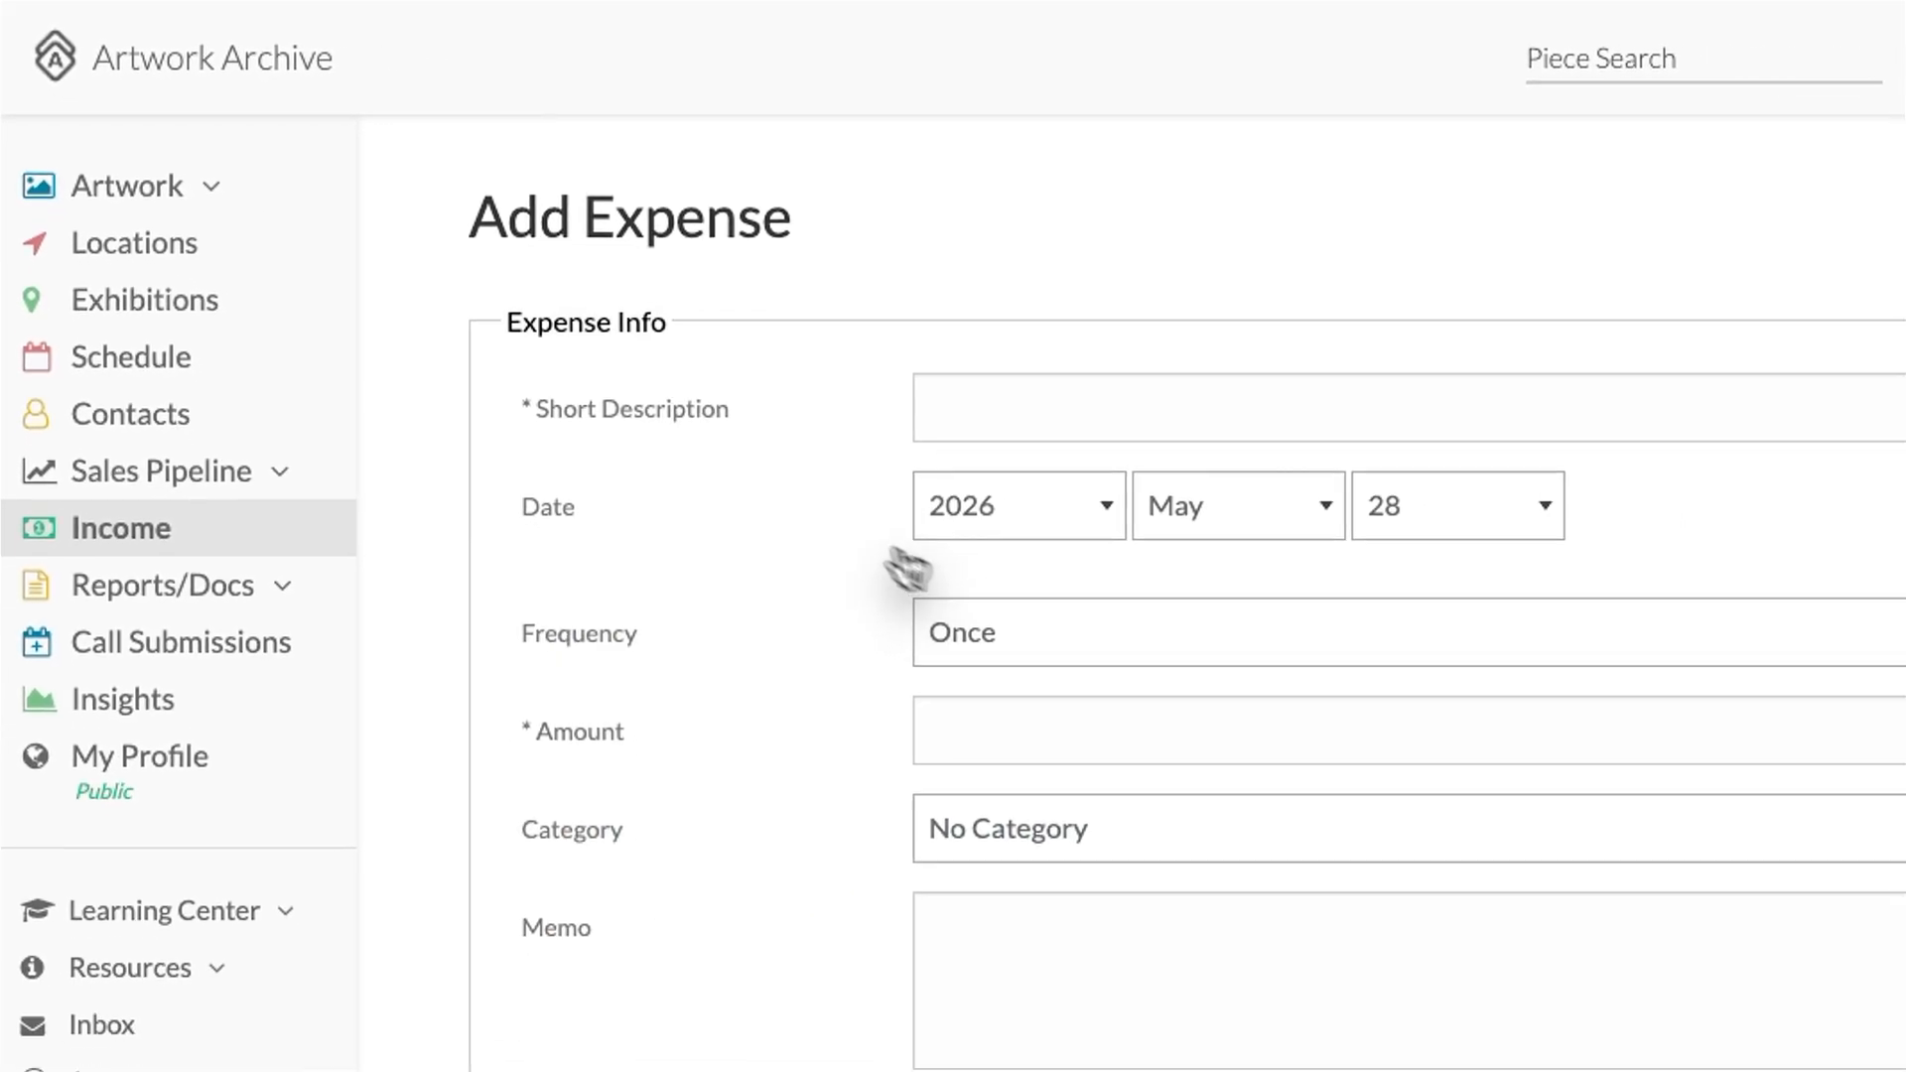
{"action": "left_click", "coordinate": [758, 368]}
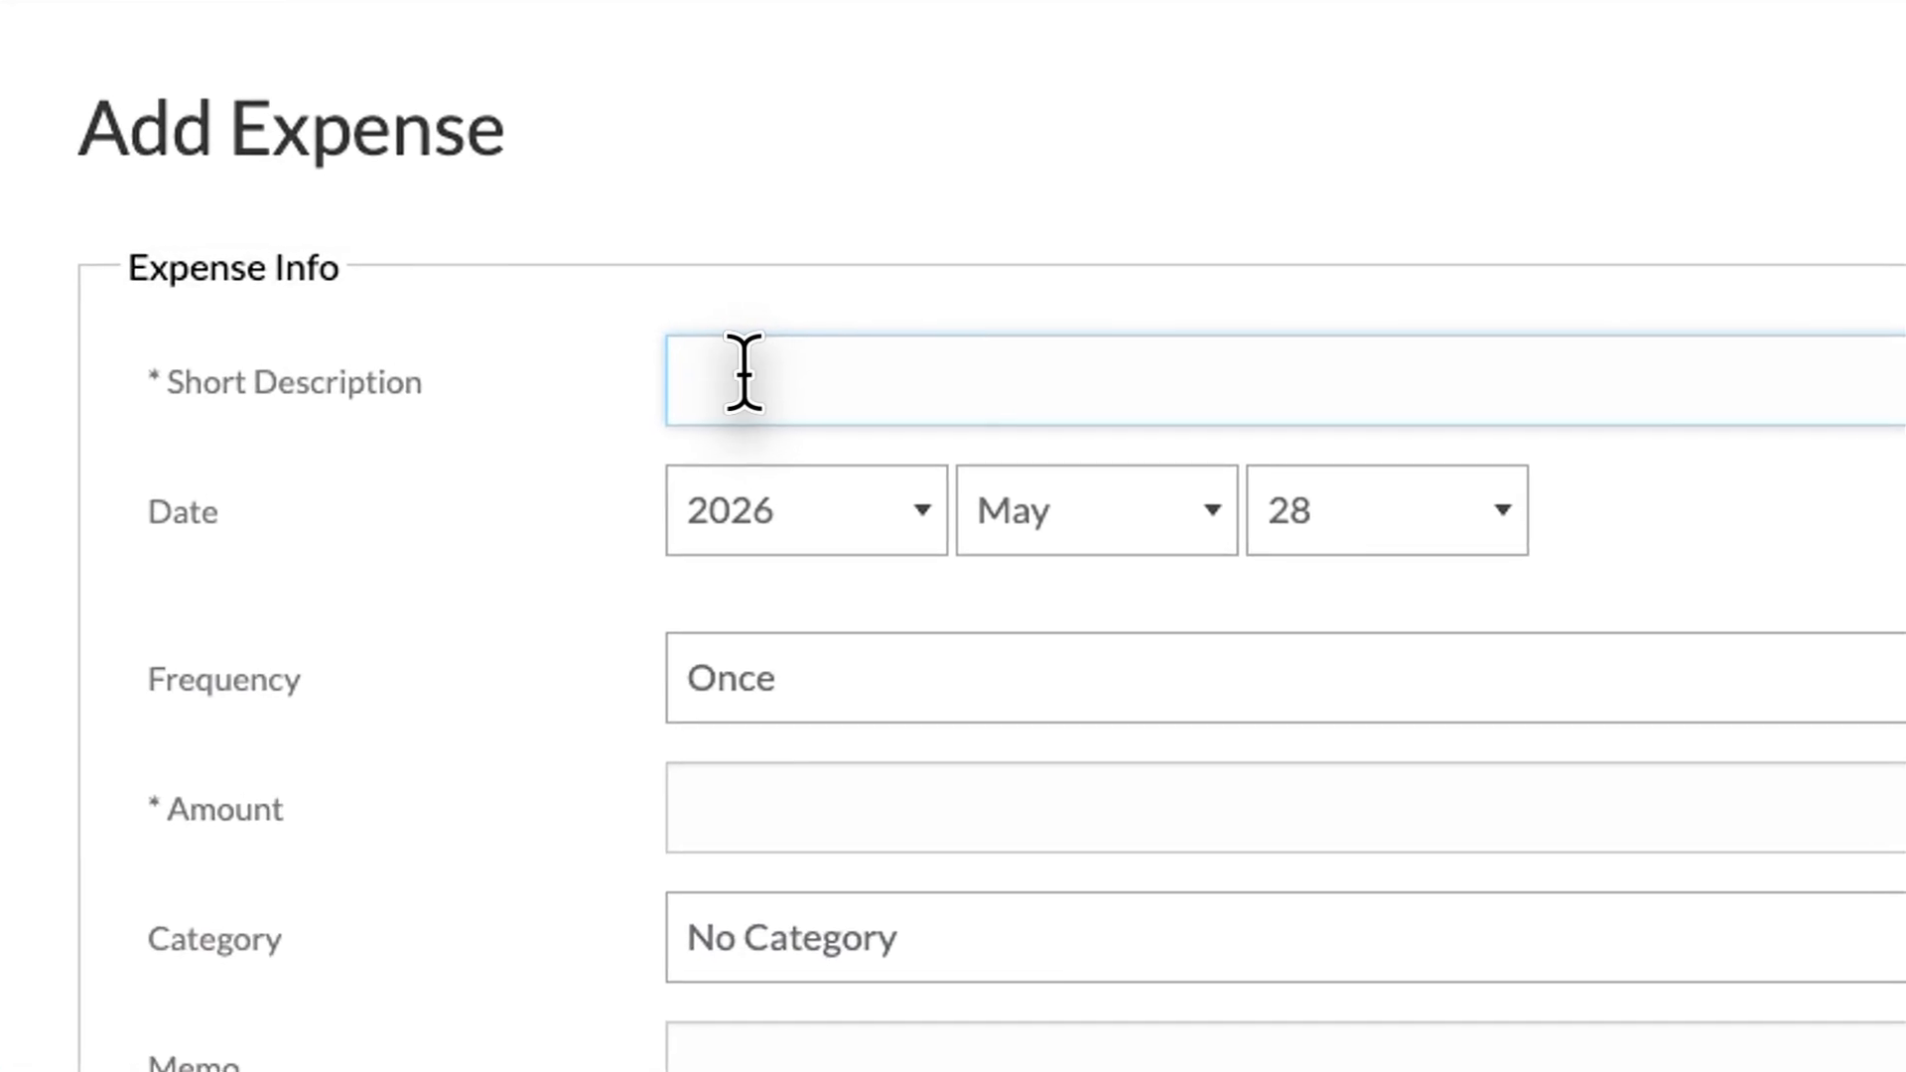
{"action": "type", "text": "Artwork Archive Professional"}
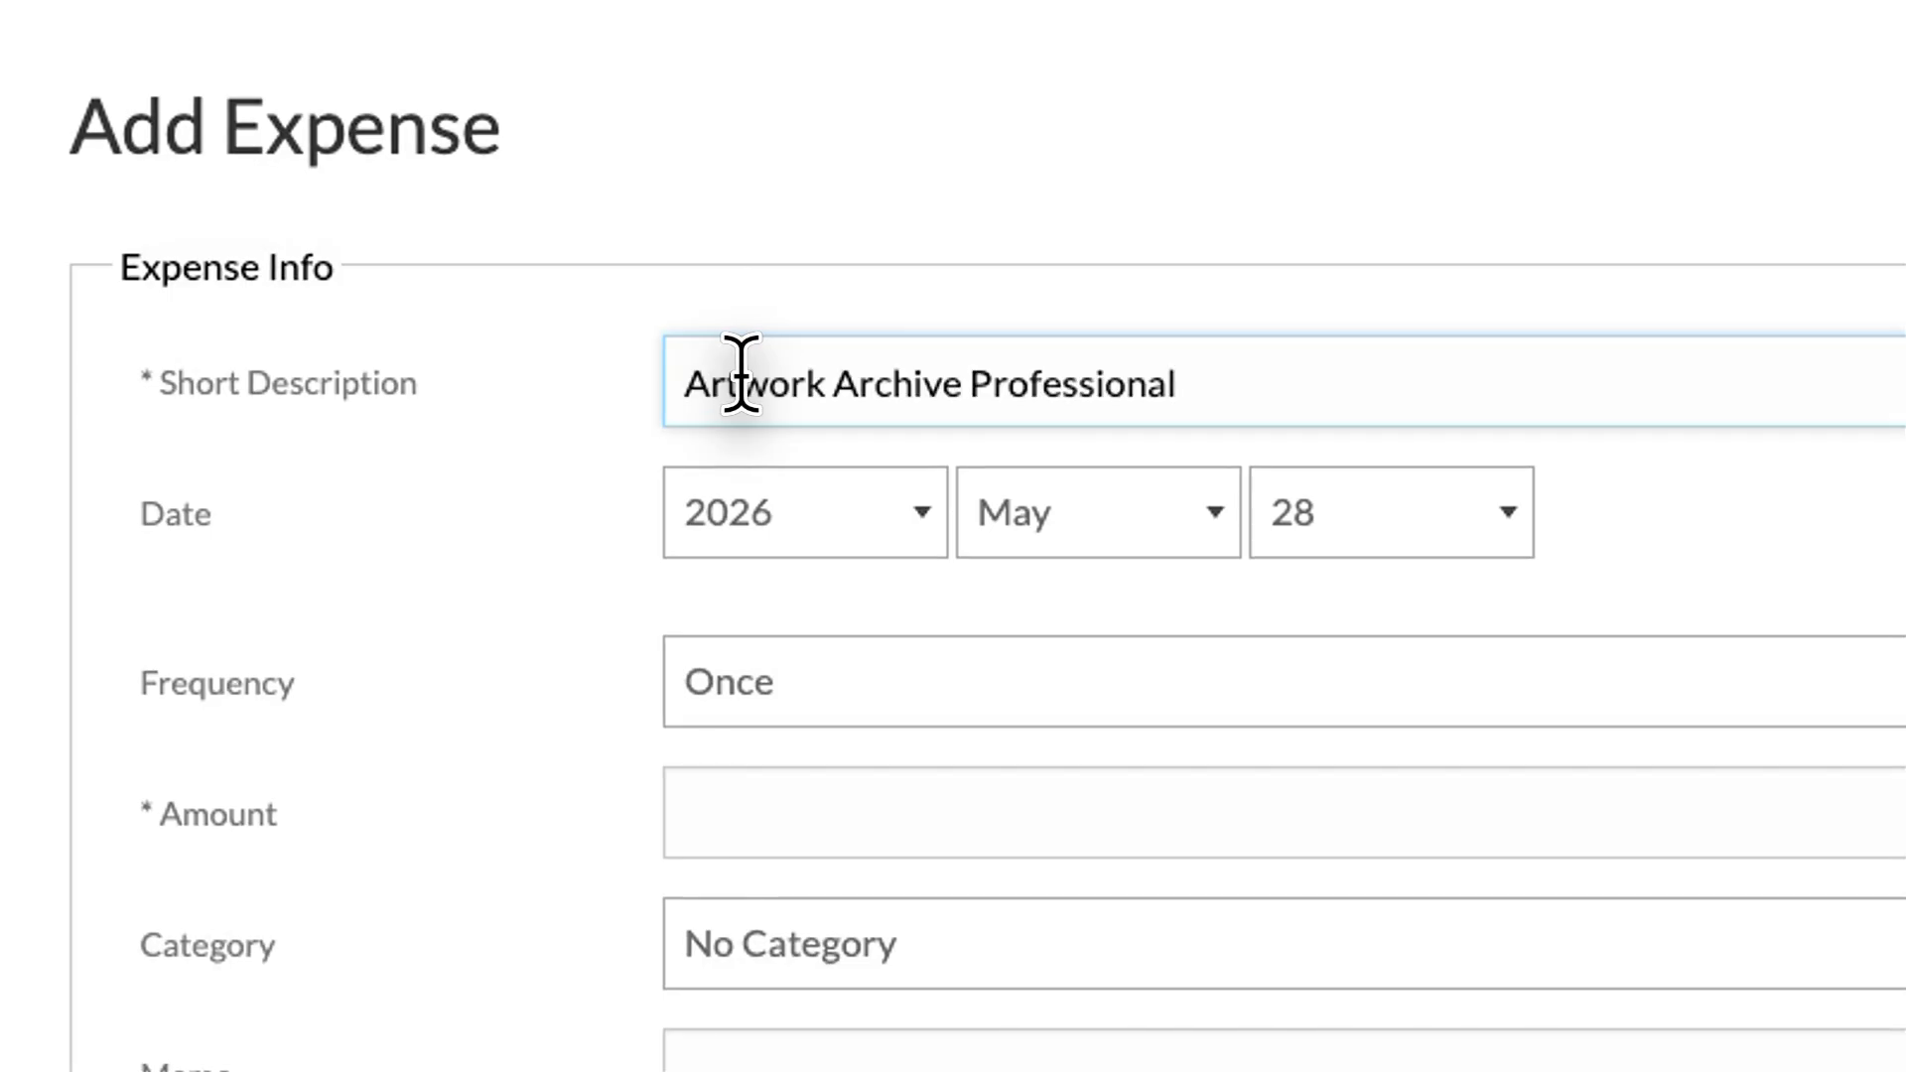
{"action": "left_click", "coordinate": [893, 695]}
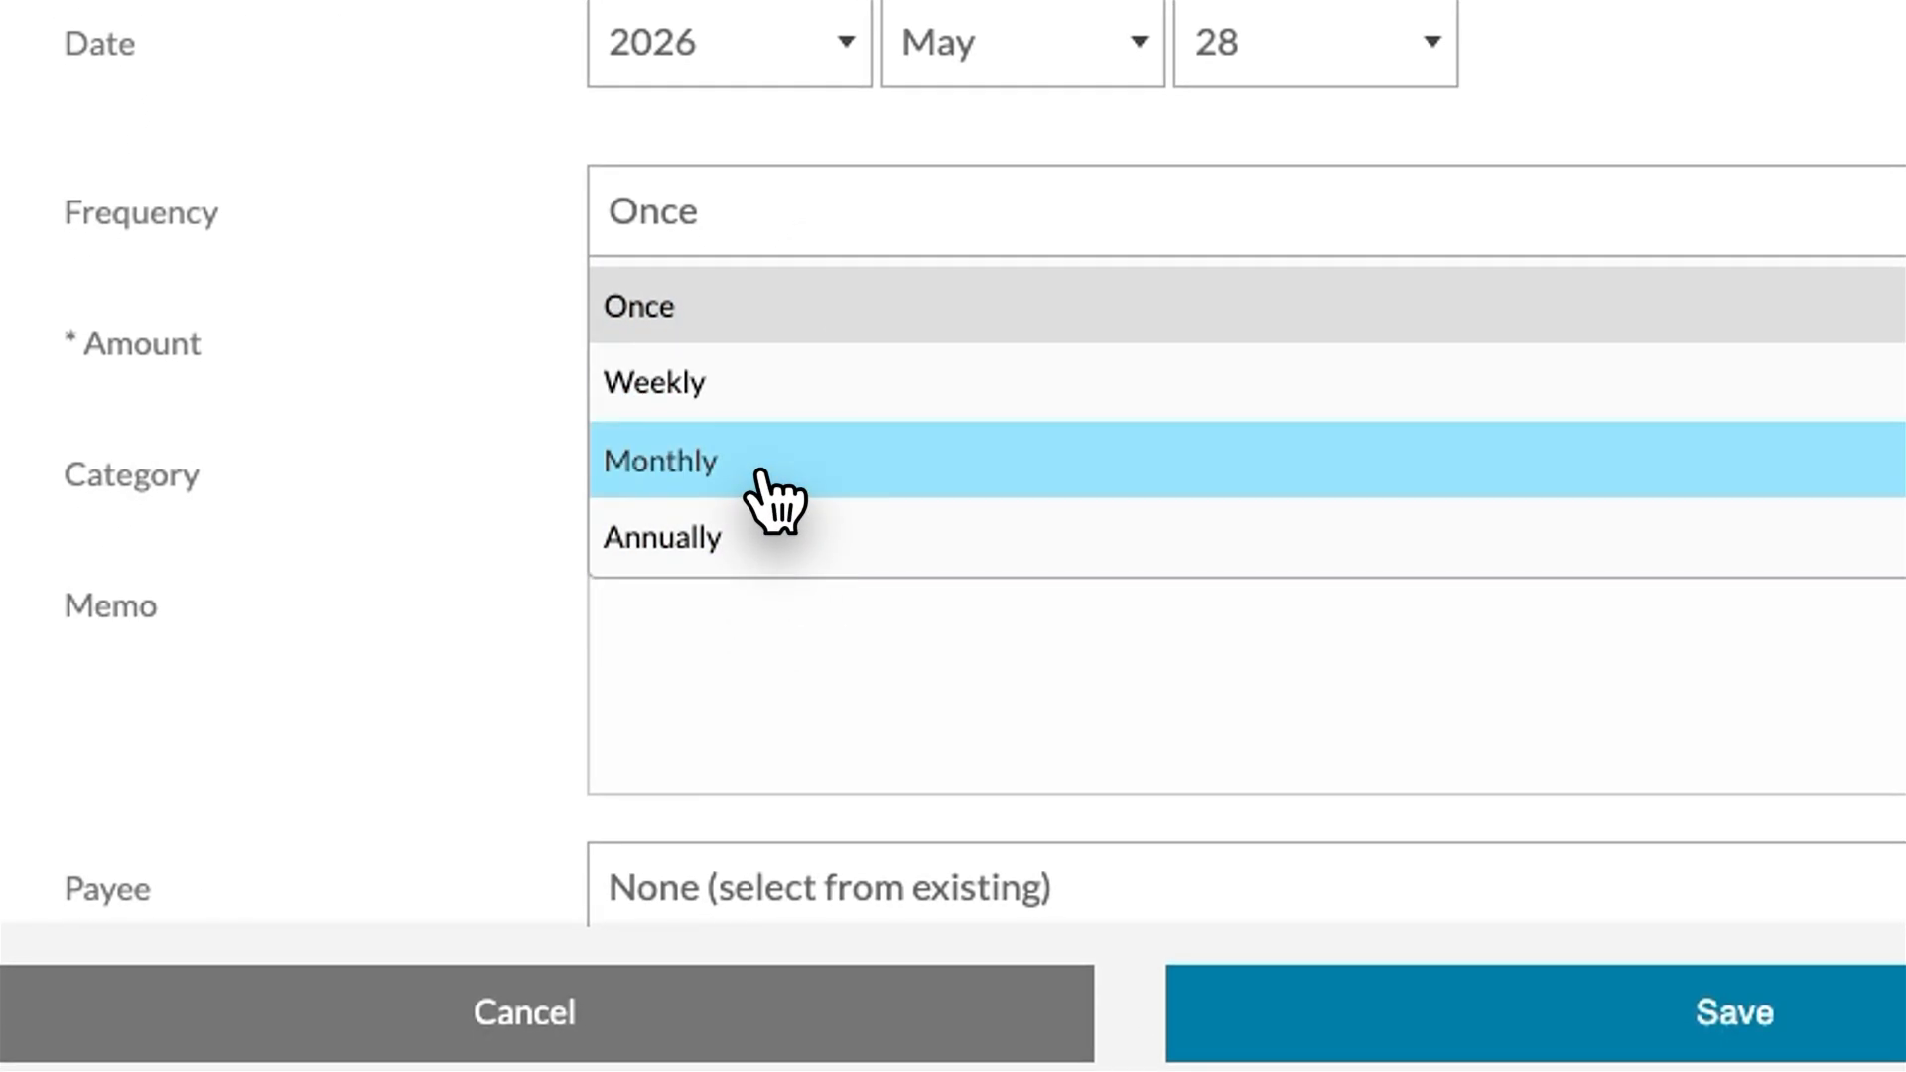
{"action": "left_click", "coordinate": [760, 475]}
Step: Enter the $21 amount and an 'Artwork Archive' memo, then save the expense
{"action": "left_click", "coordinate": [730, 340]}
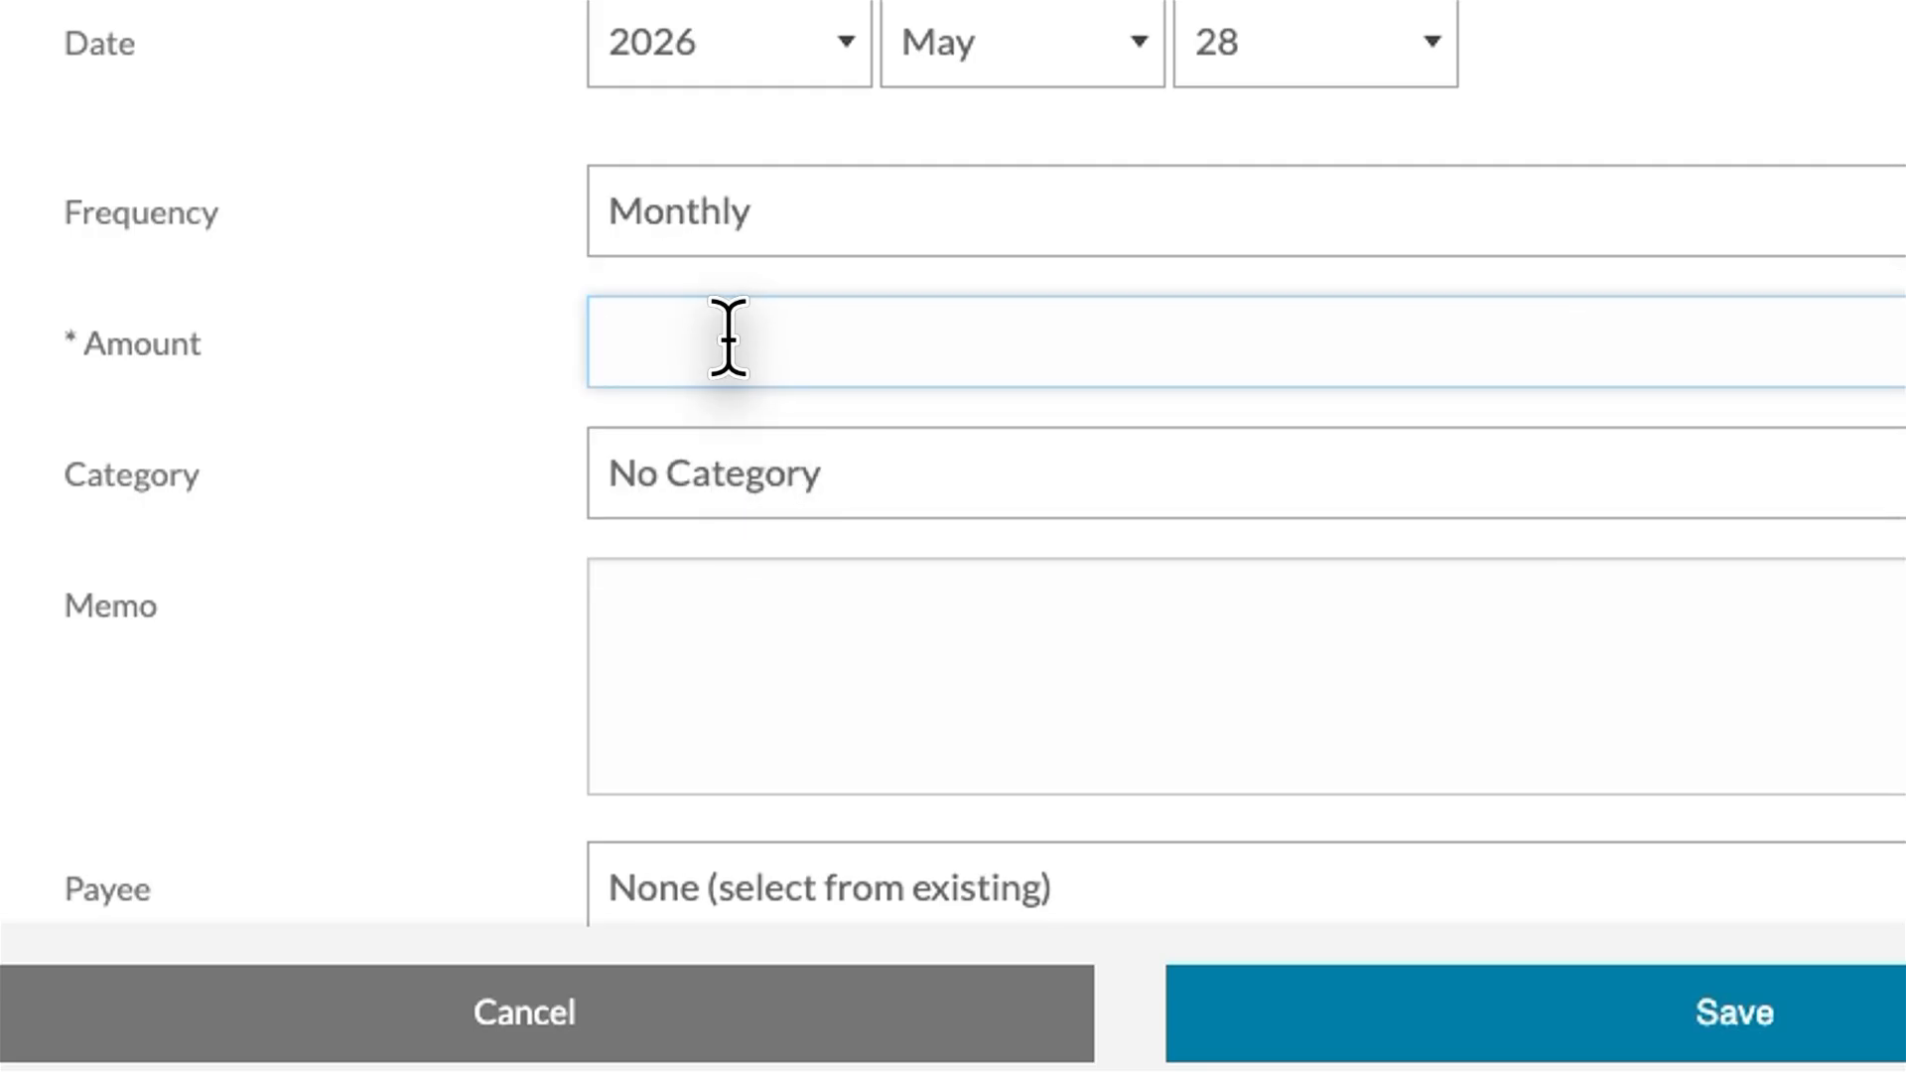
{"action": "type", "text": "21"}
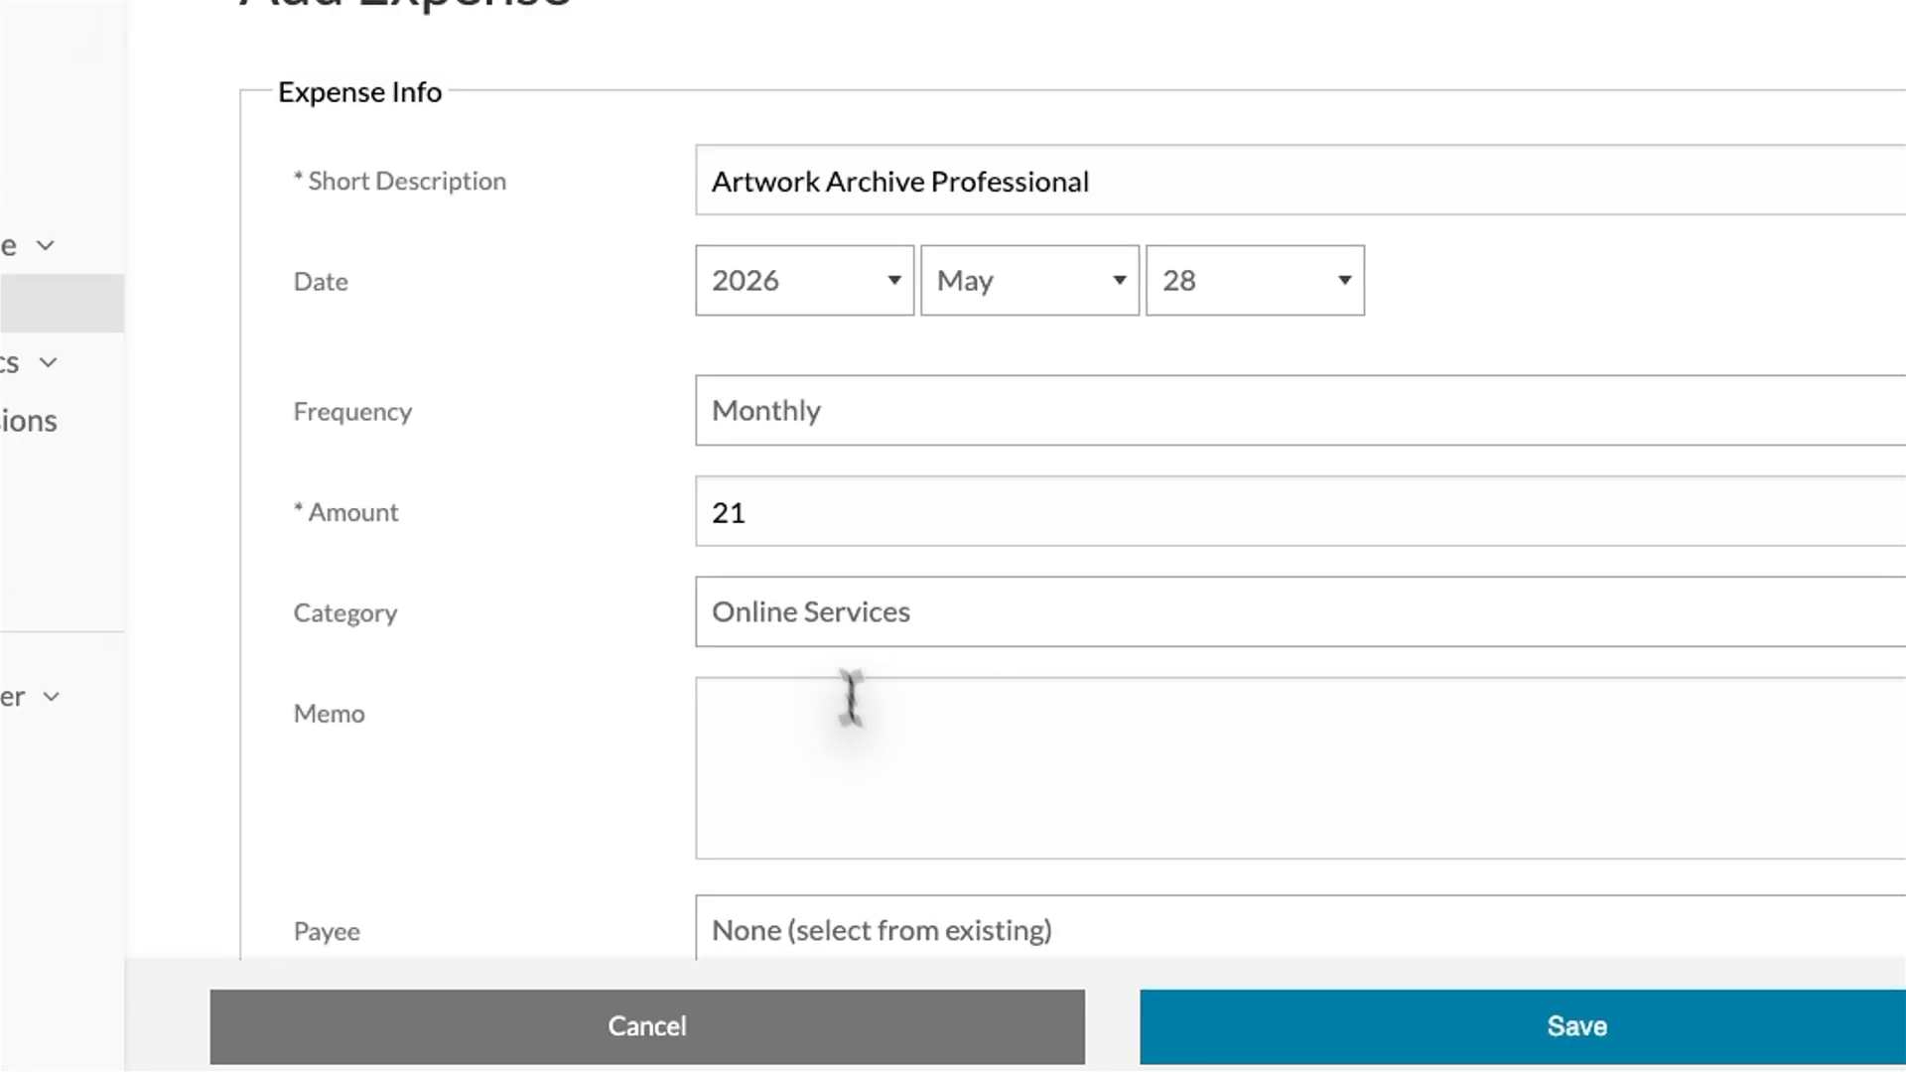
{"action": "left_click", "coordinate": [812, 640]}
{"action": "type", "text": "Artwo"}
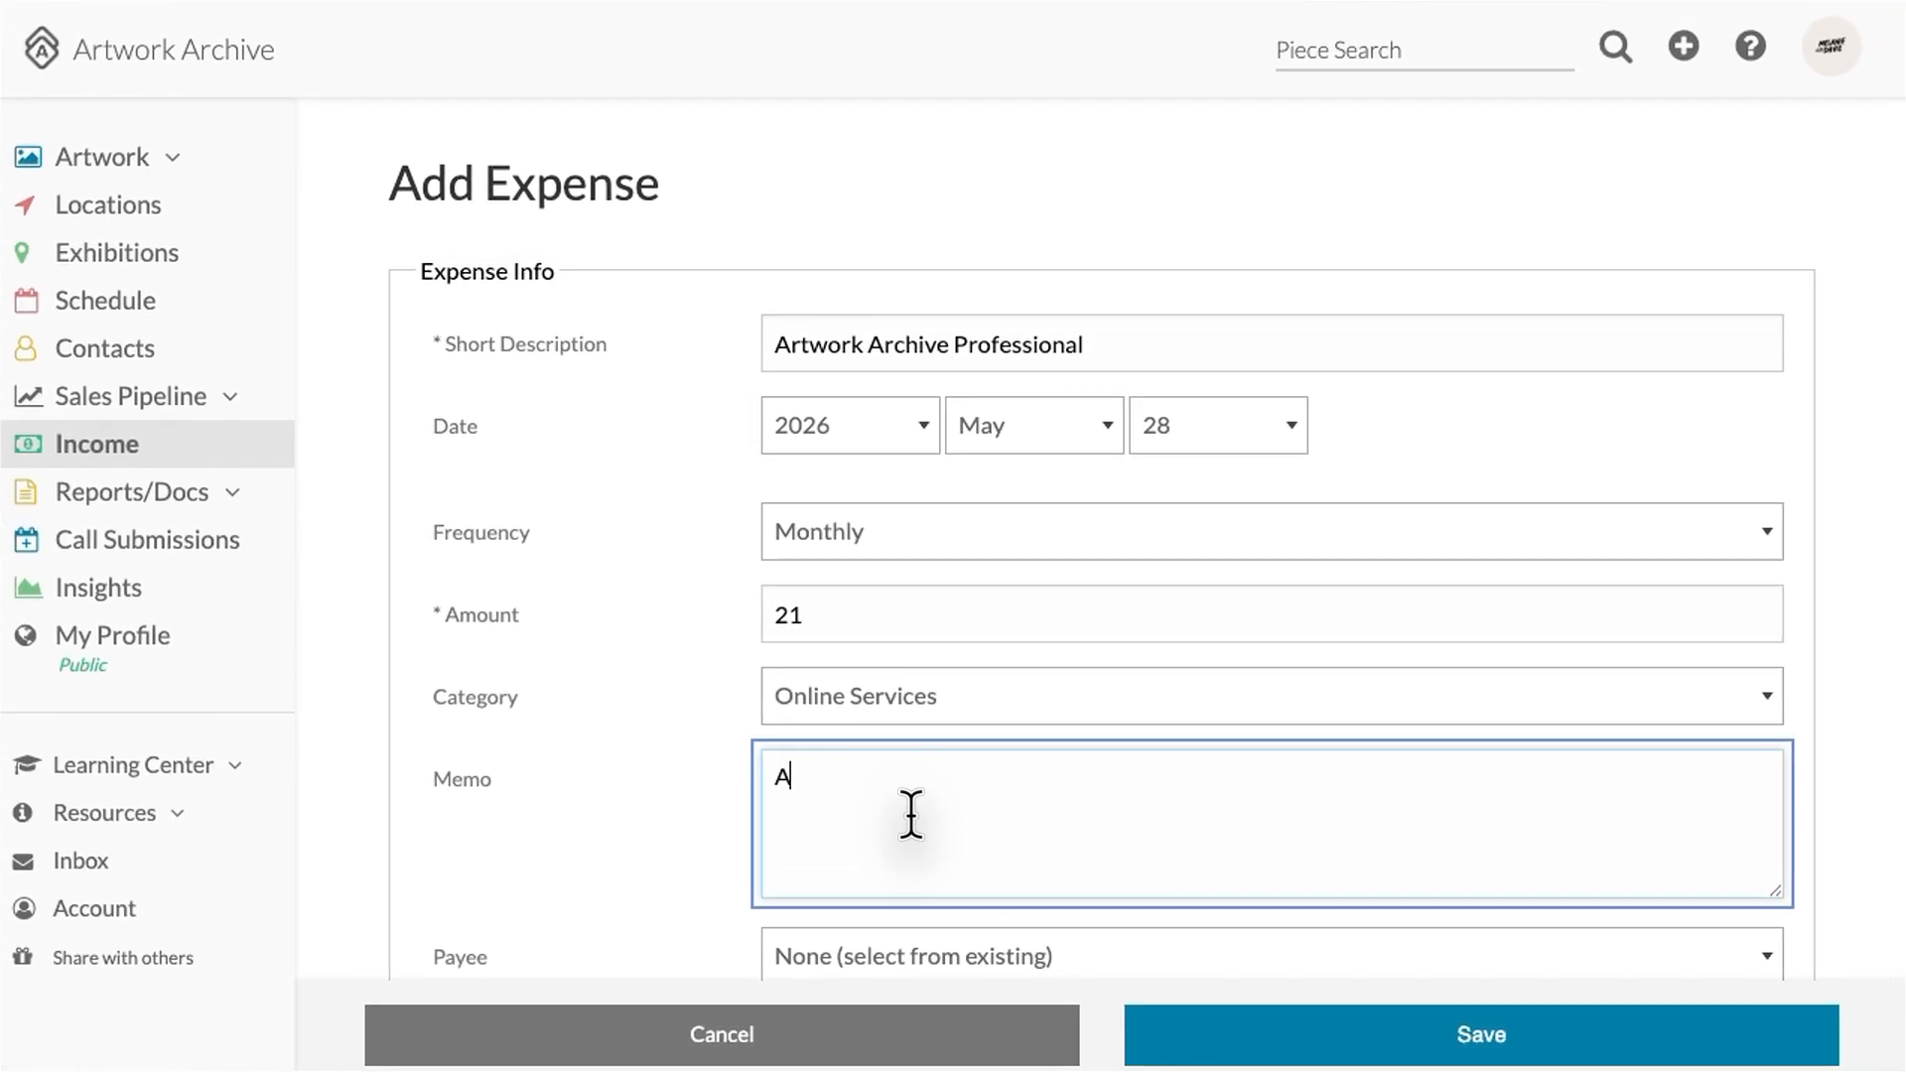
{"action": "type", "text": "rk Archive subscription"}
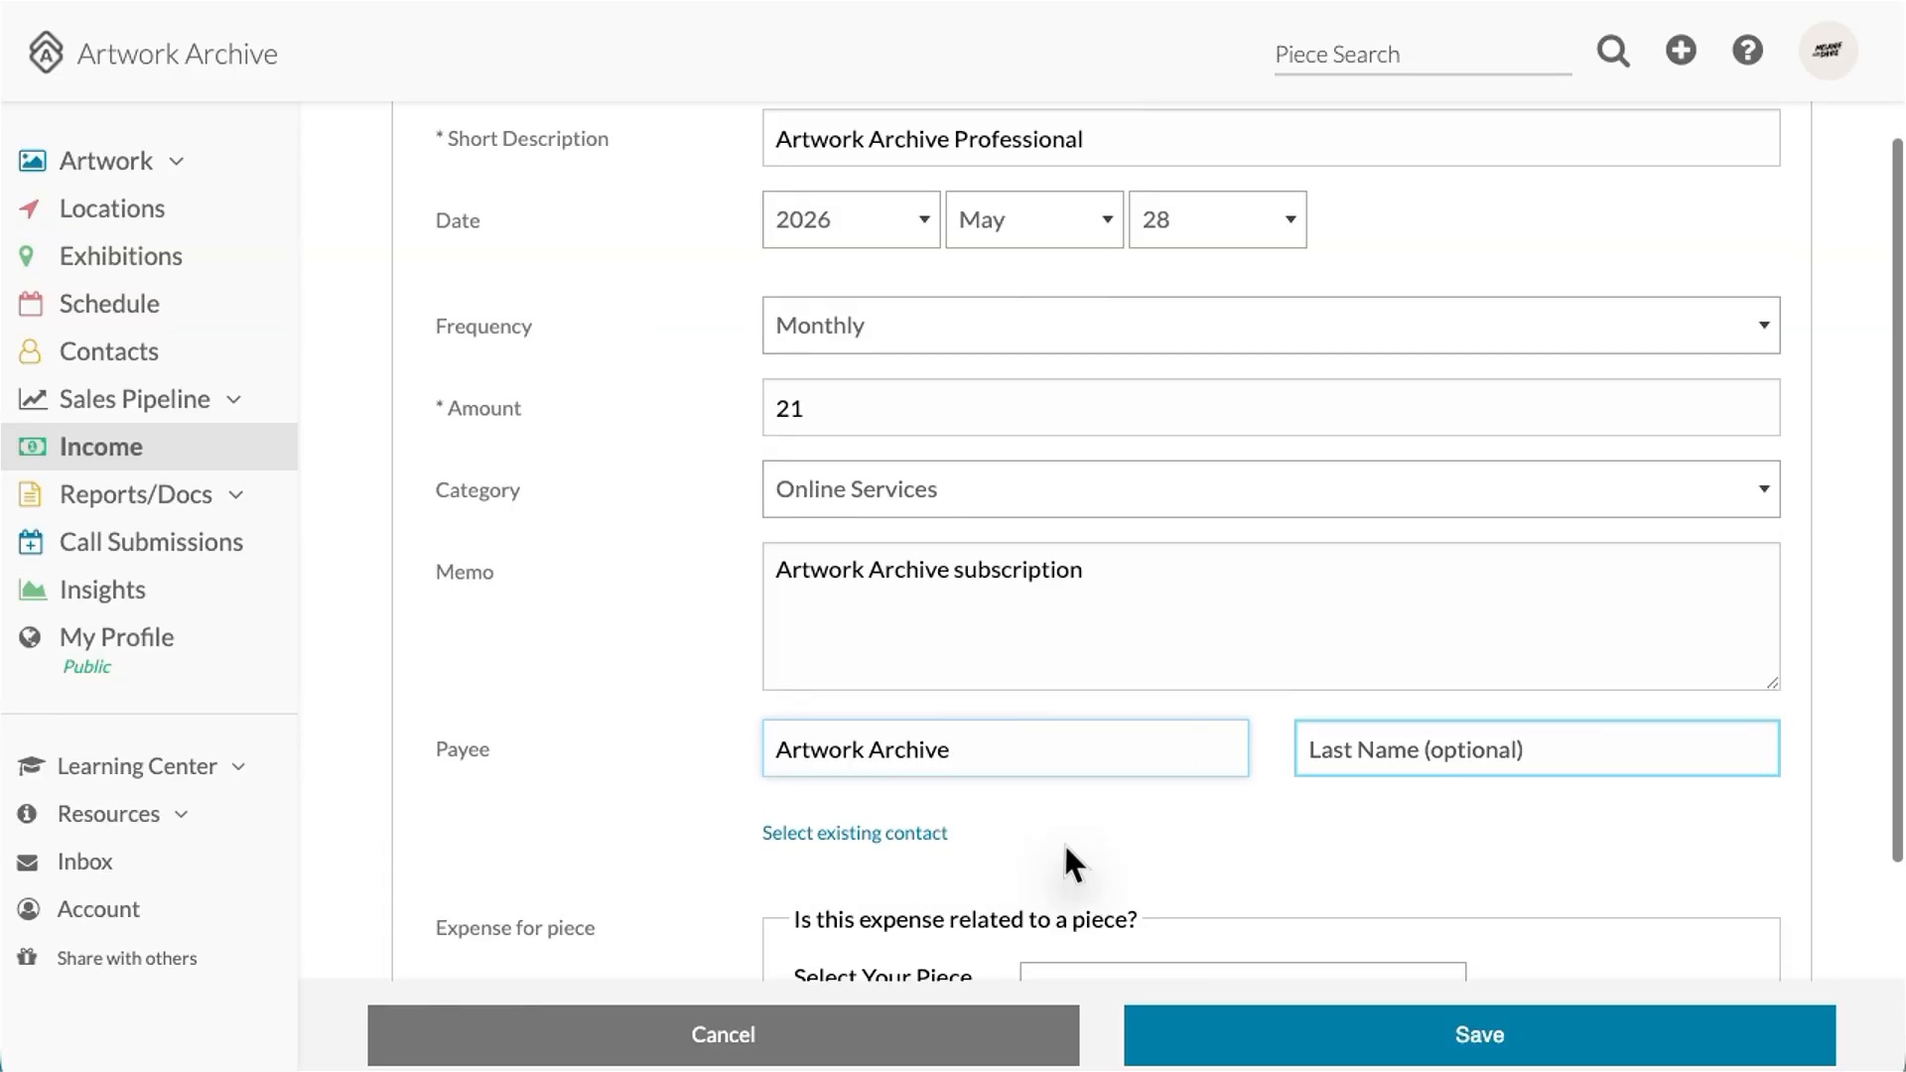
{"action": "scroll", "coordinate": [1063, 842], "scroll_direction": "down", "scroll_amount": 5}
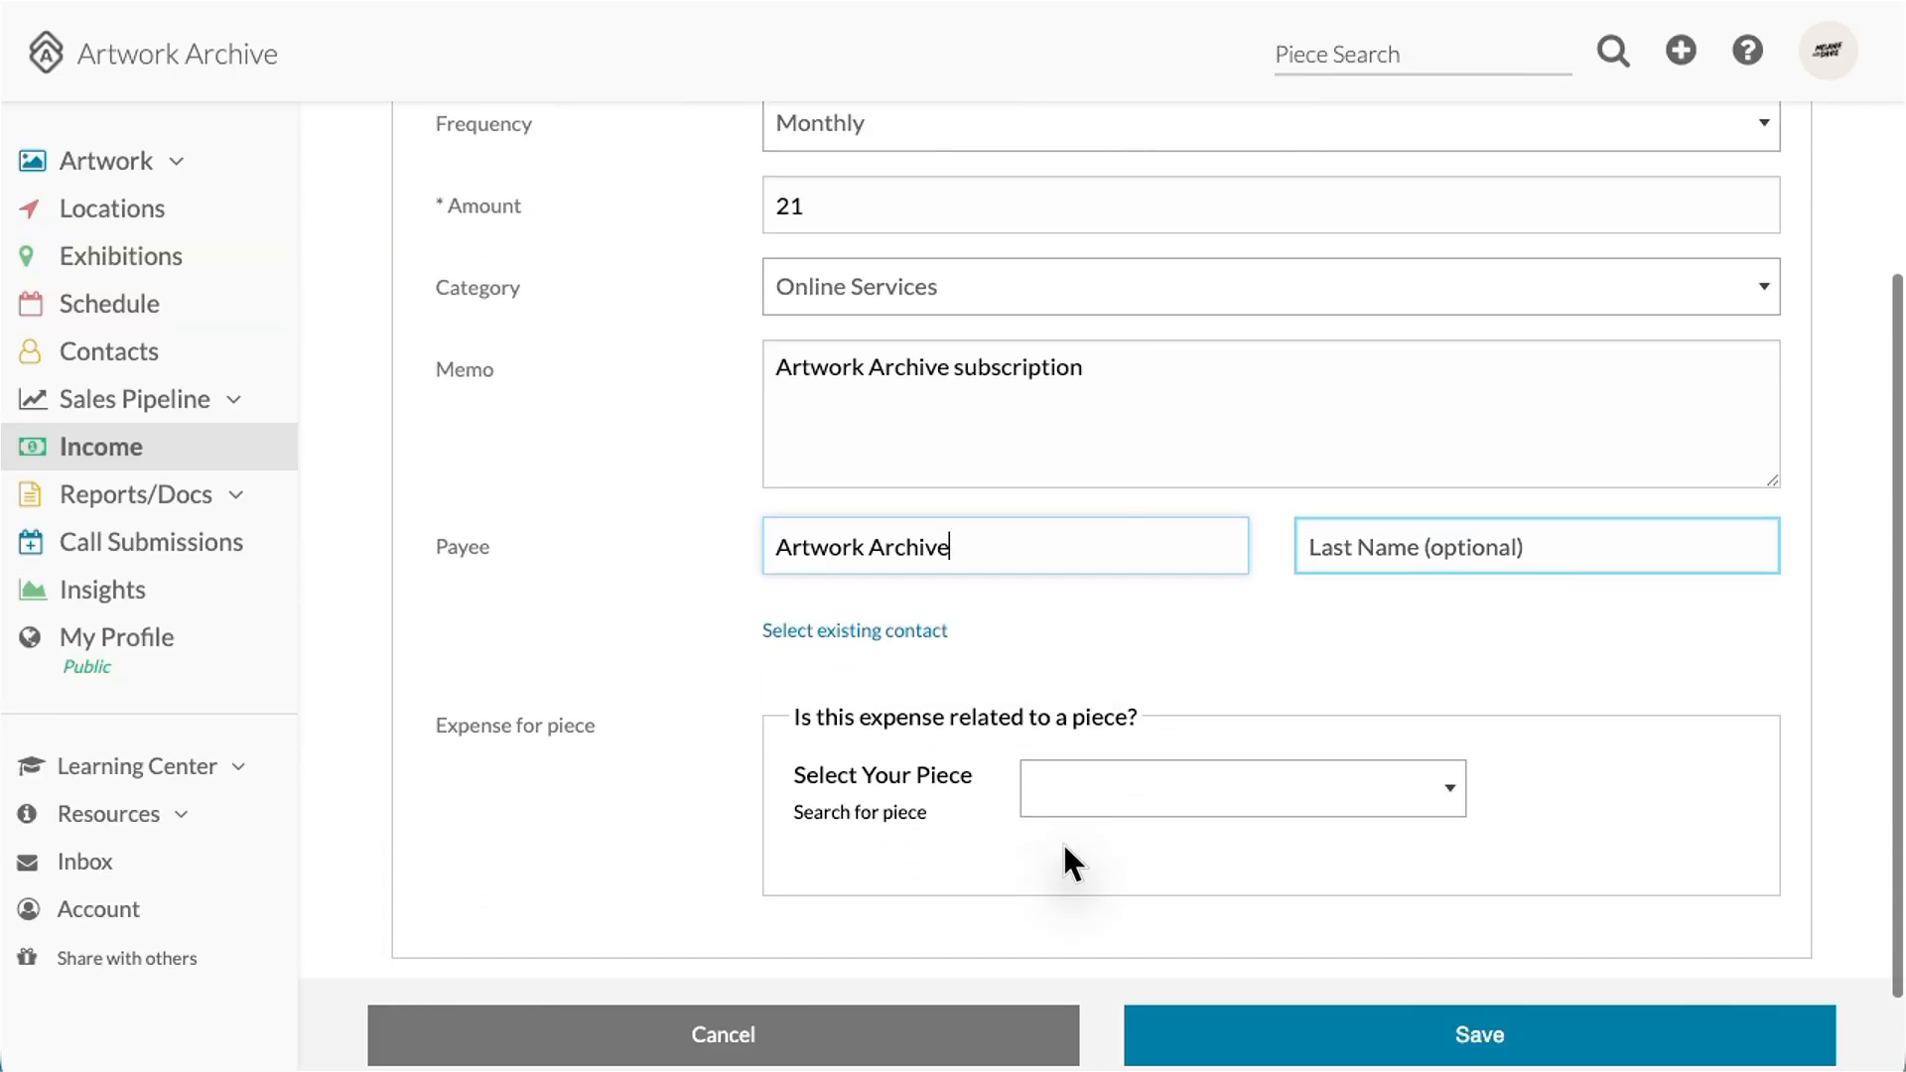
{"action": "left_click", "coordinate": [1459, 1050]}
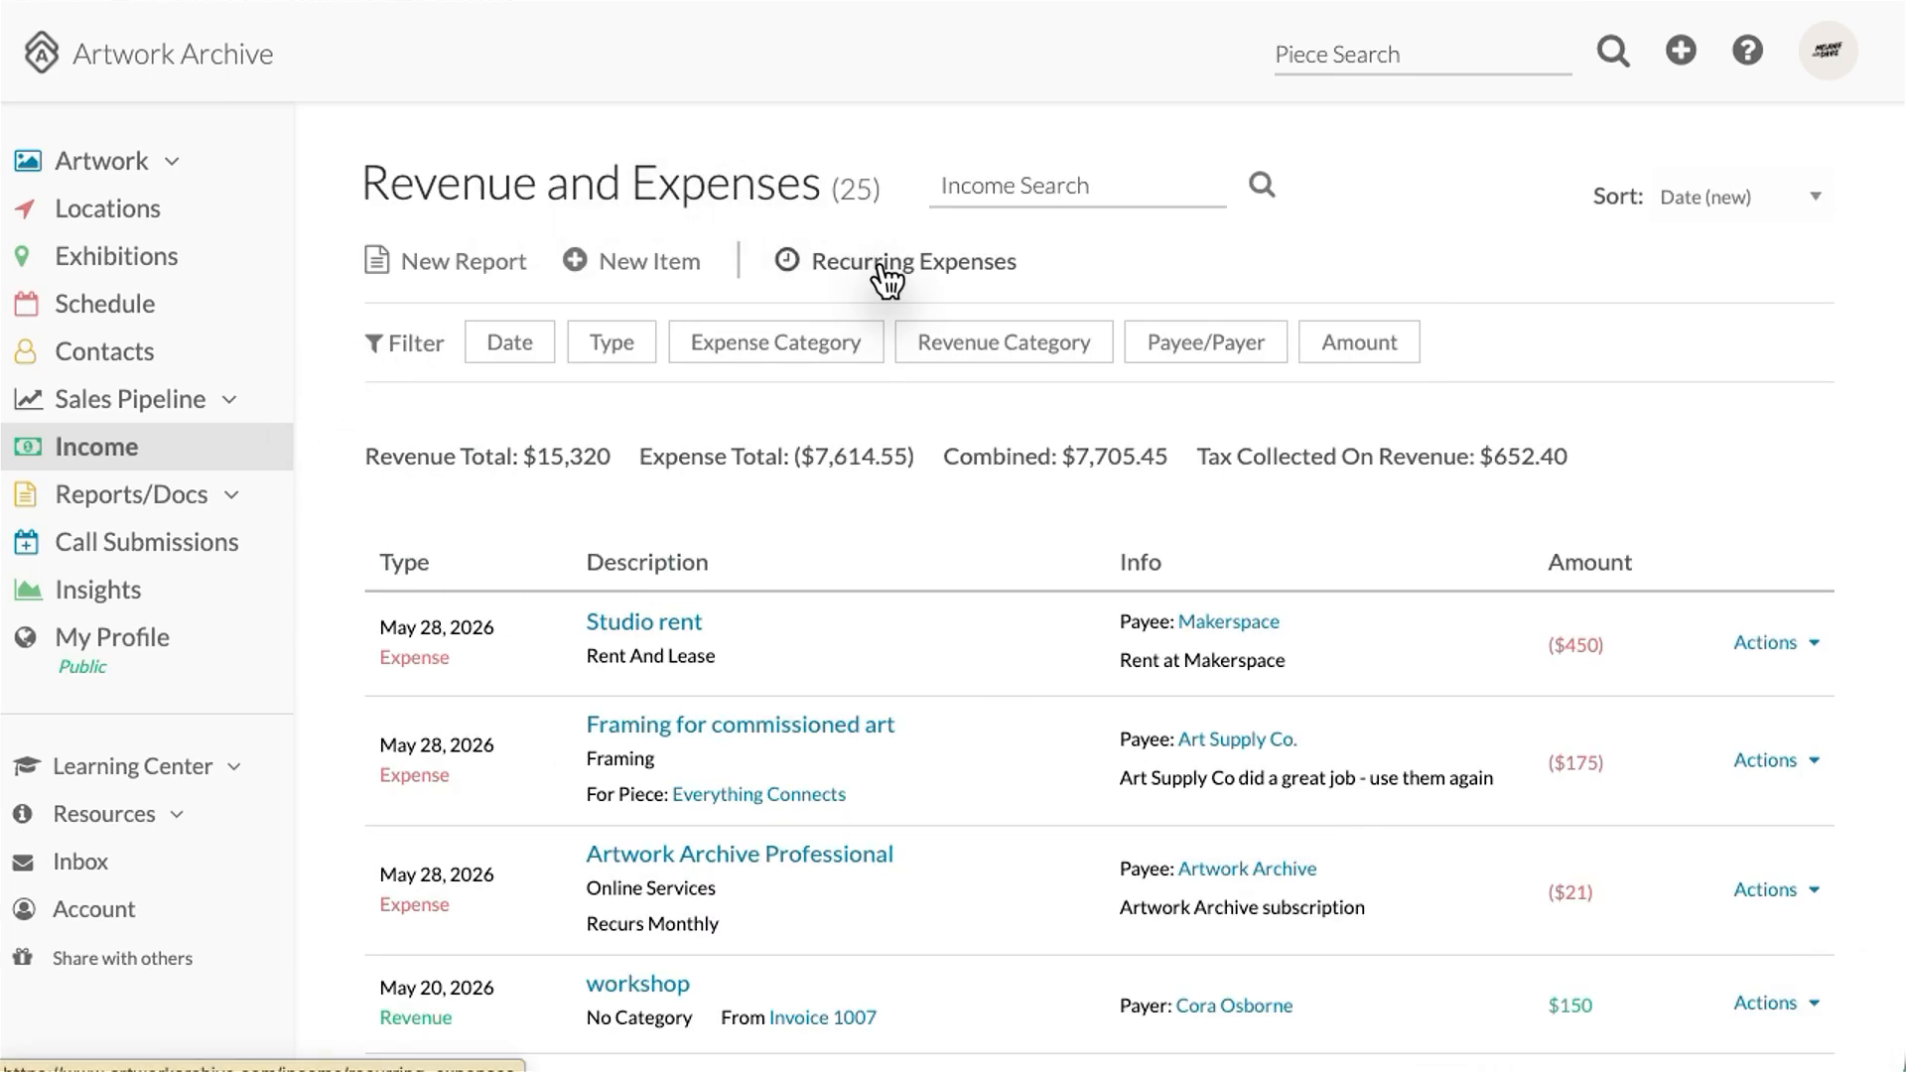
Step: Change the Artwork Archive Professional recurring expense's frequency from Monthly to Annually and save
{"action": "left_click", "coordinate": [882, 266]}
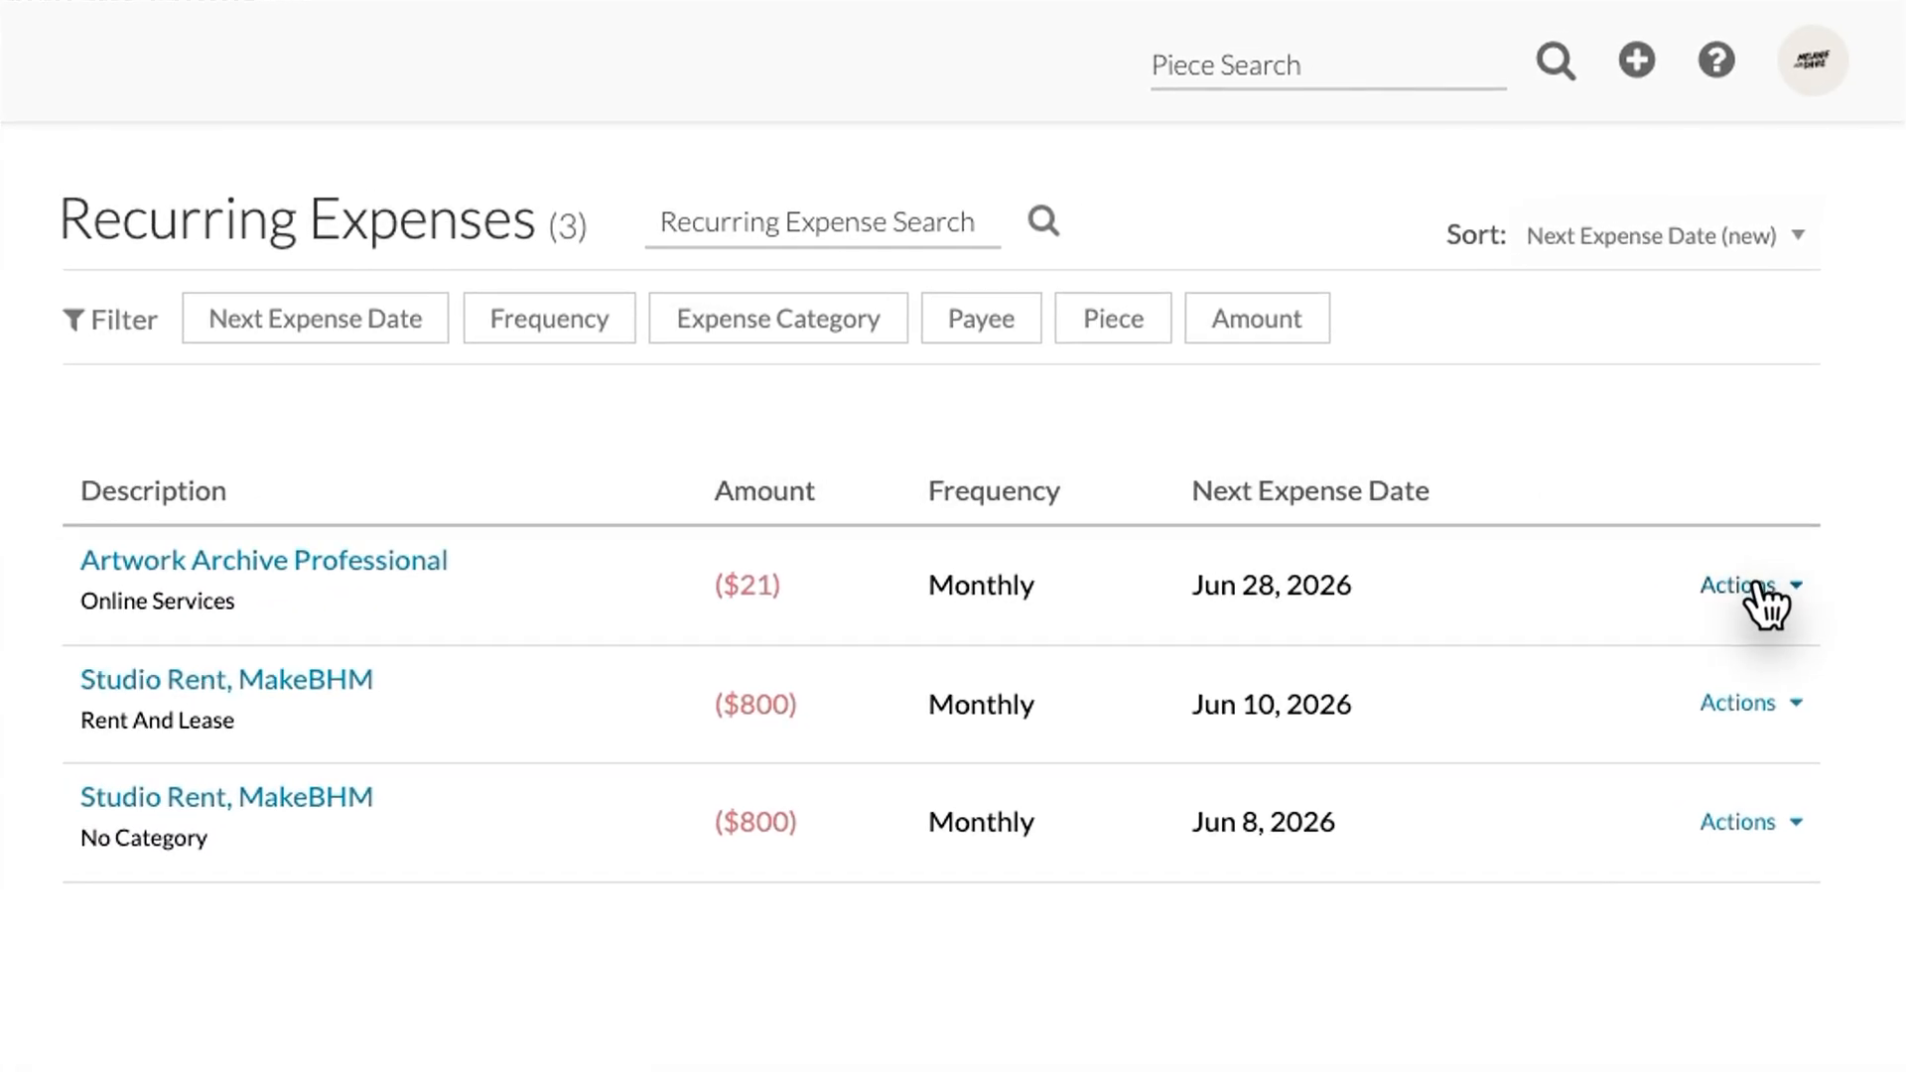
{"action": "left_click", "coordinate": [1755, 586]}
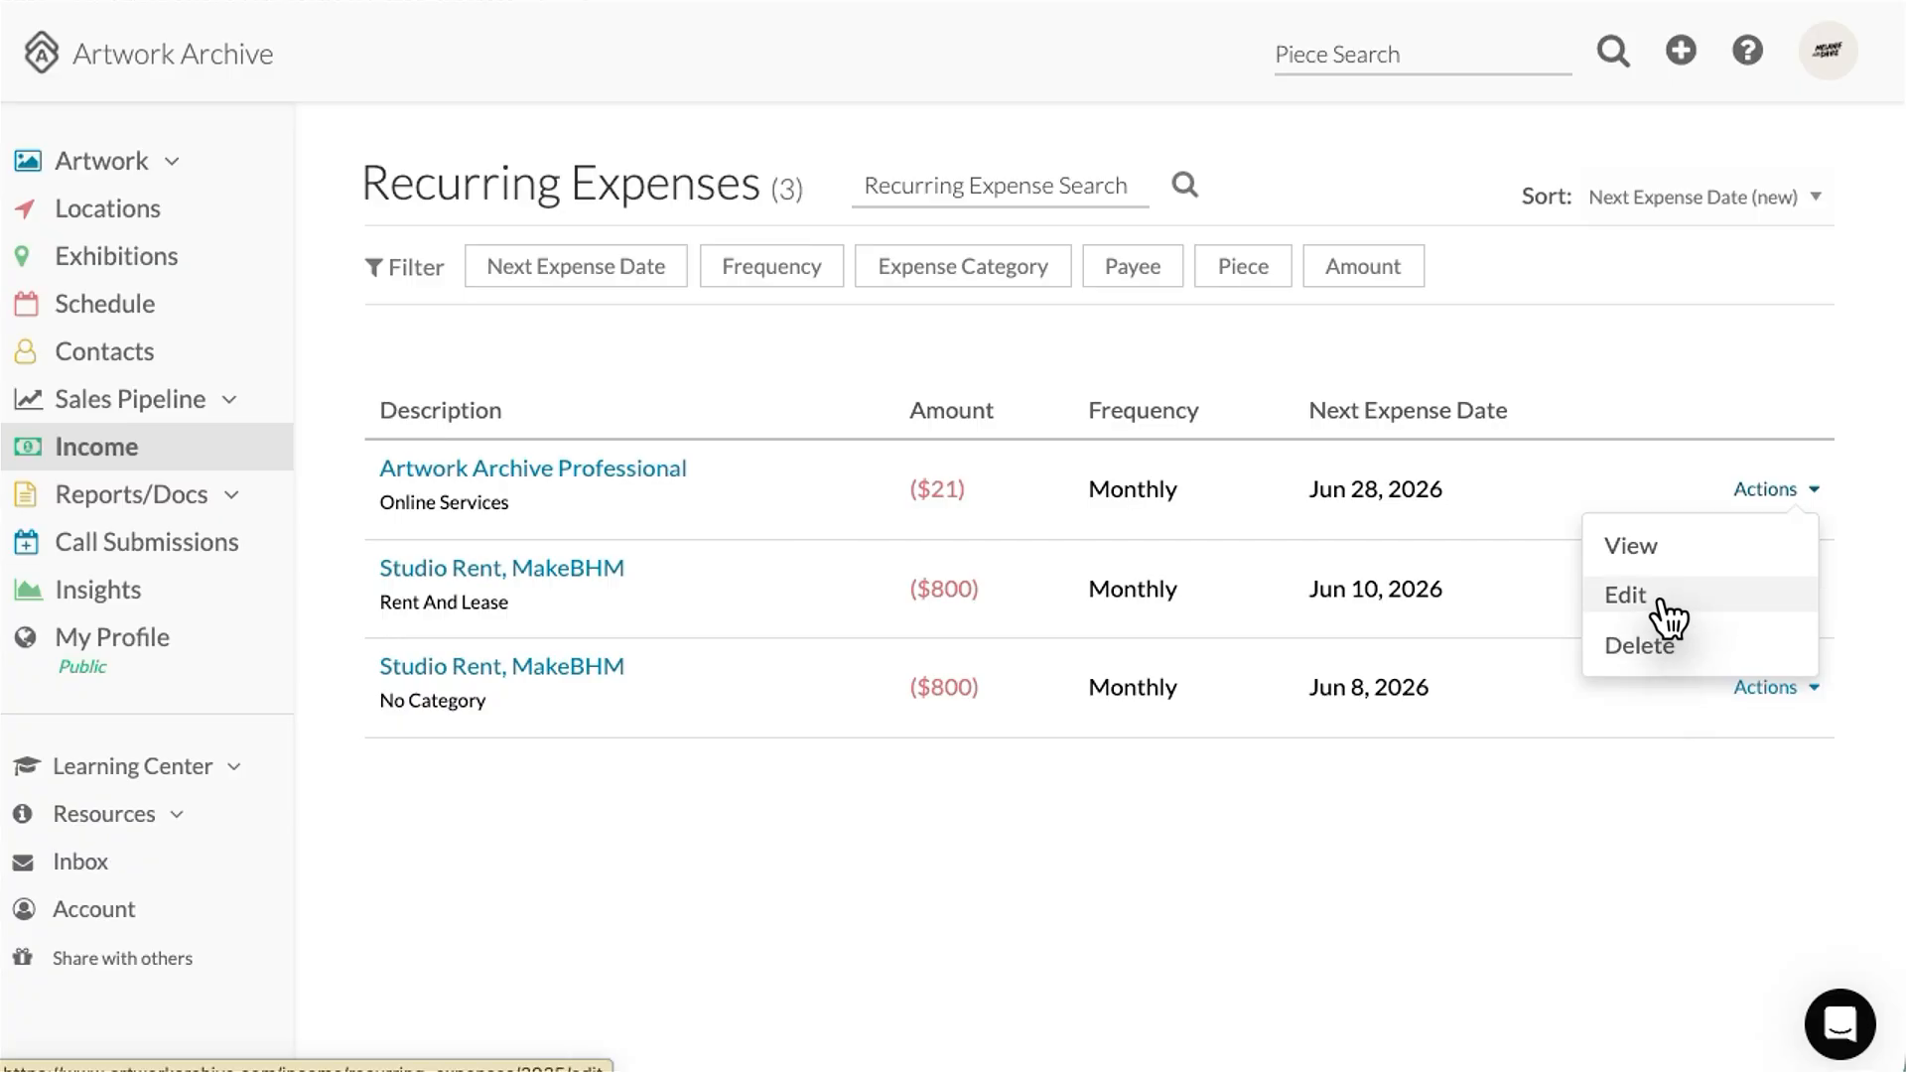
{"action": "left_click", "coordinate": [1669, 616]}
{"action": "left_click", "coordinate": [825, 429]}
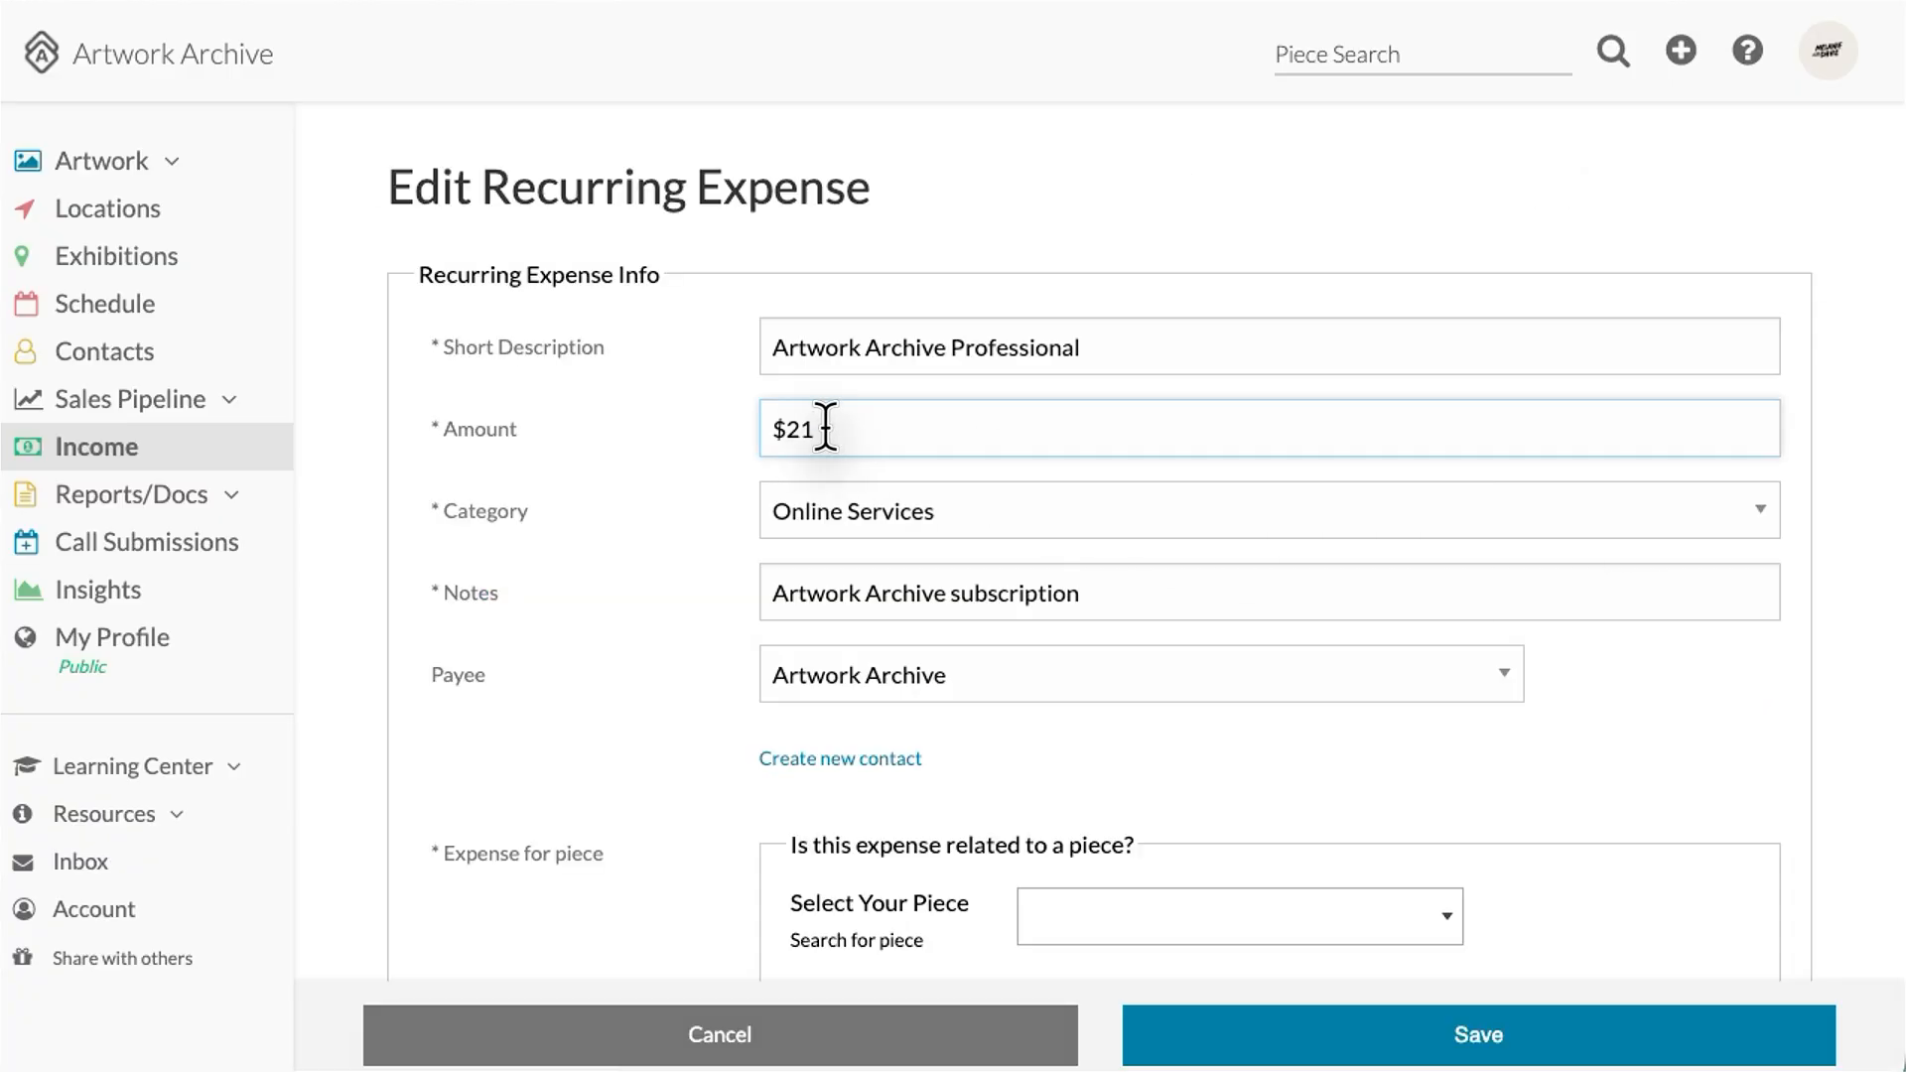
{"action": "scroll", "coordinate": [1076, 550], "scroll_direction": "down", "scroll_amount": 4}
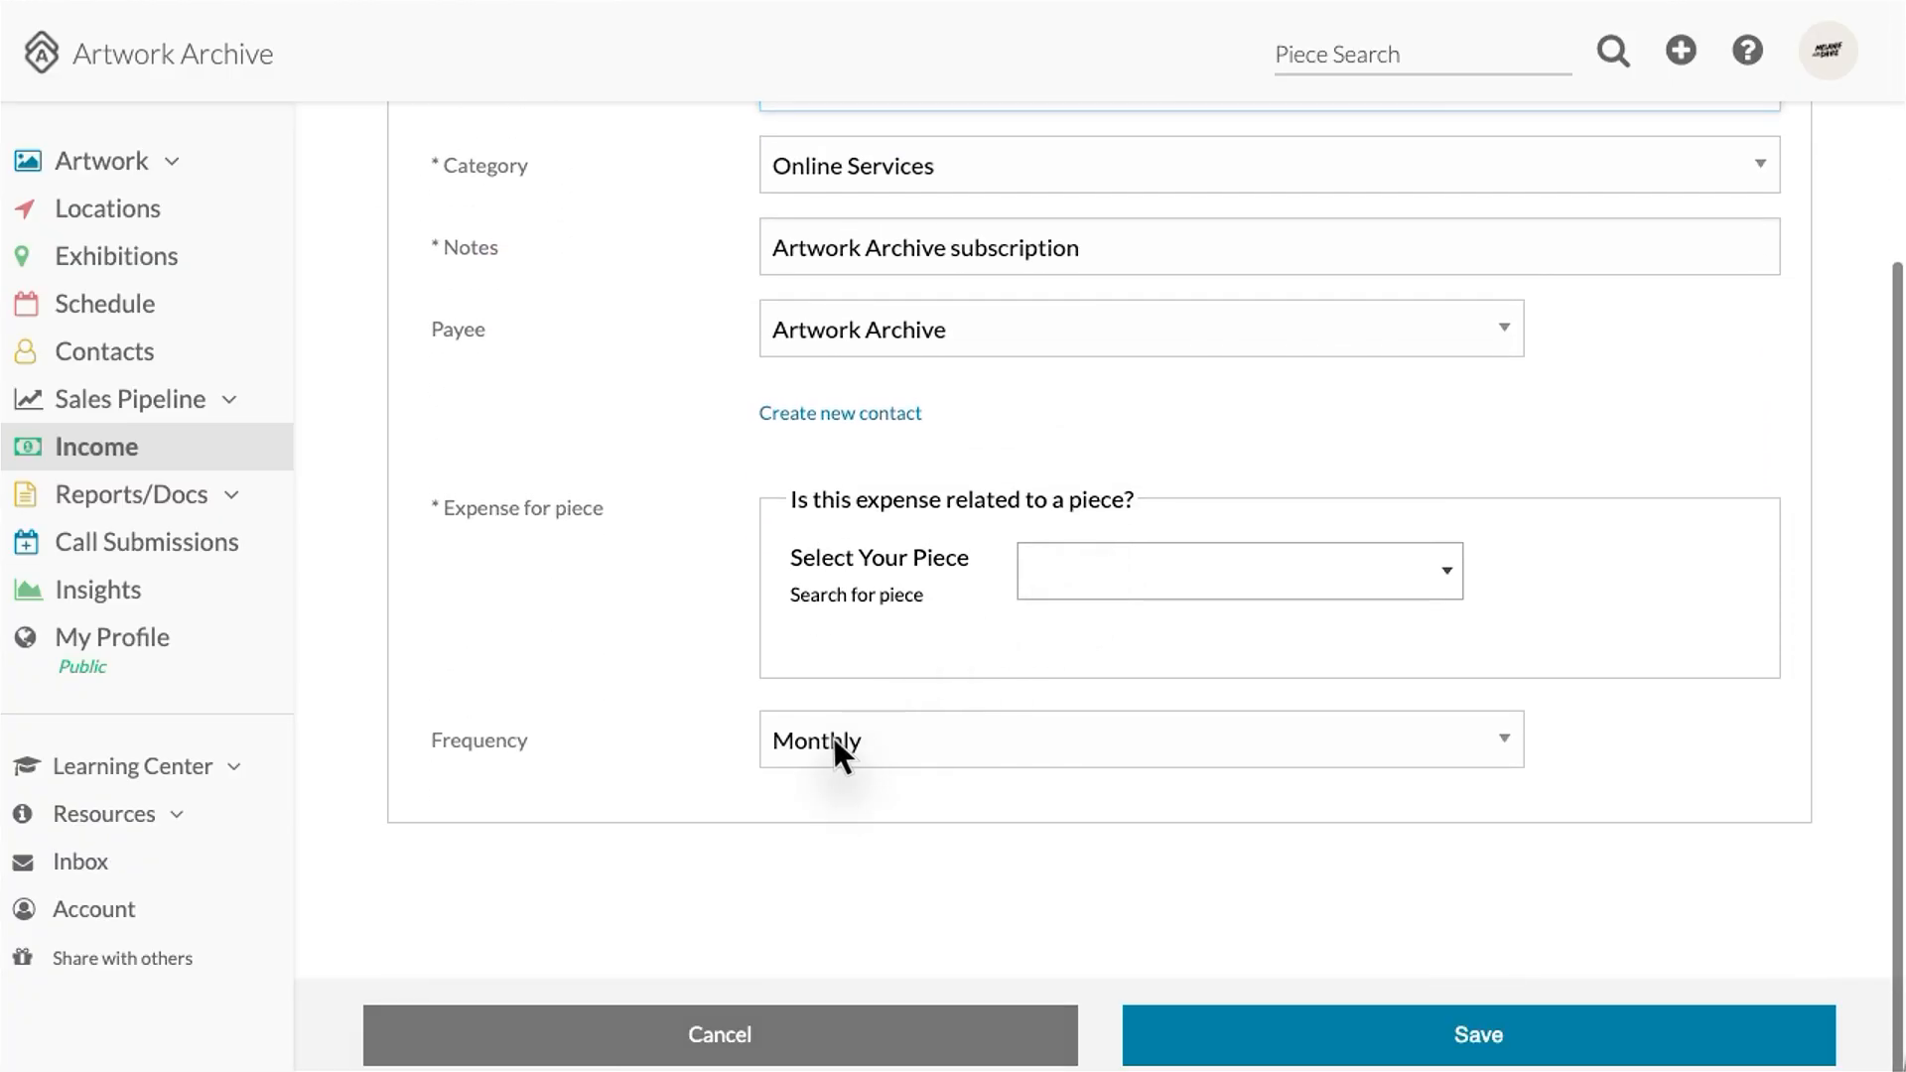
{"action": "left_click", "coordinate": [836, 739]}
{"action": "left_click", "coordinate": [848, 770]}
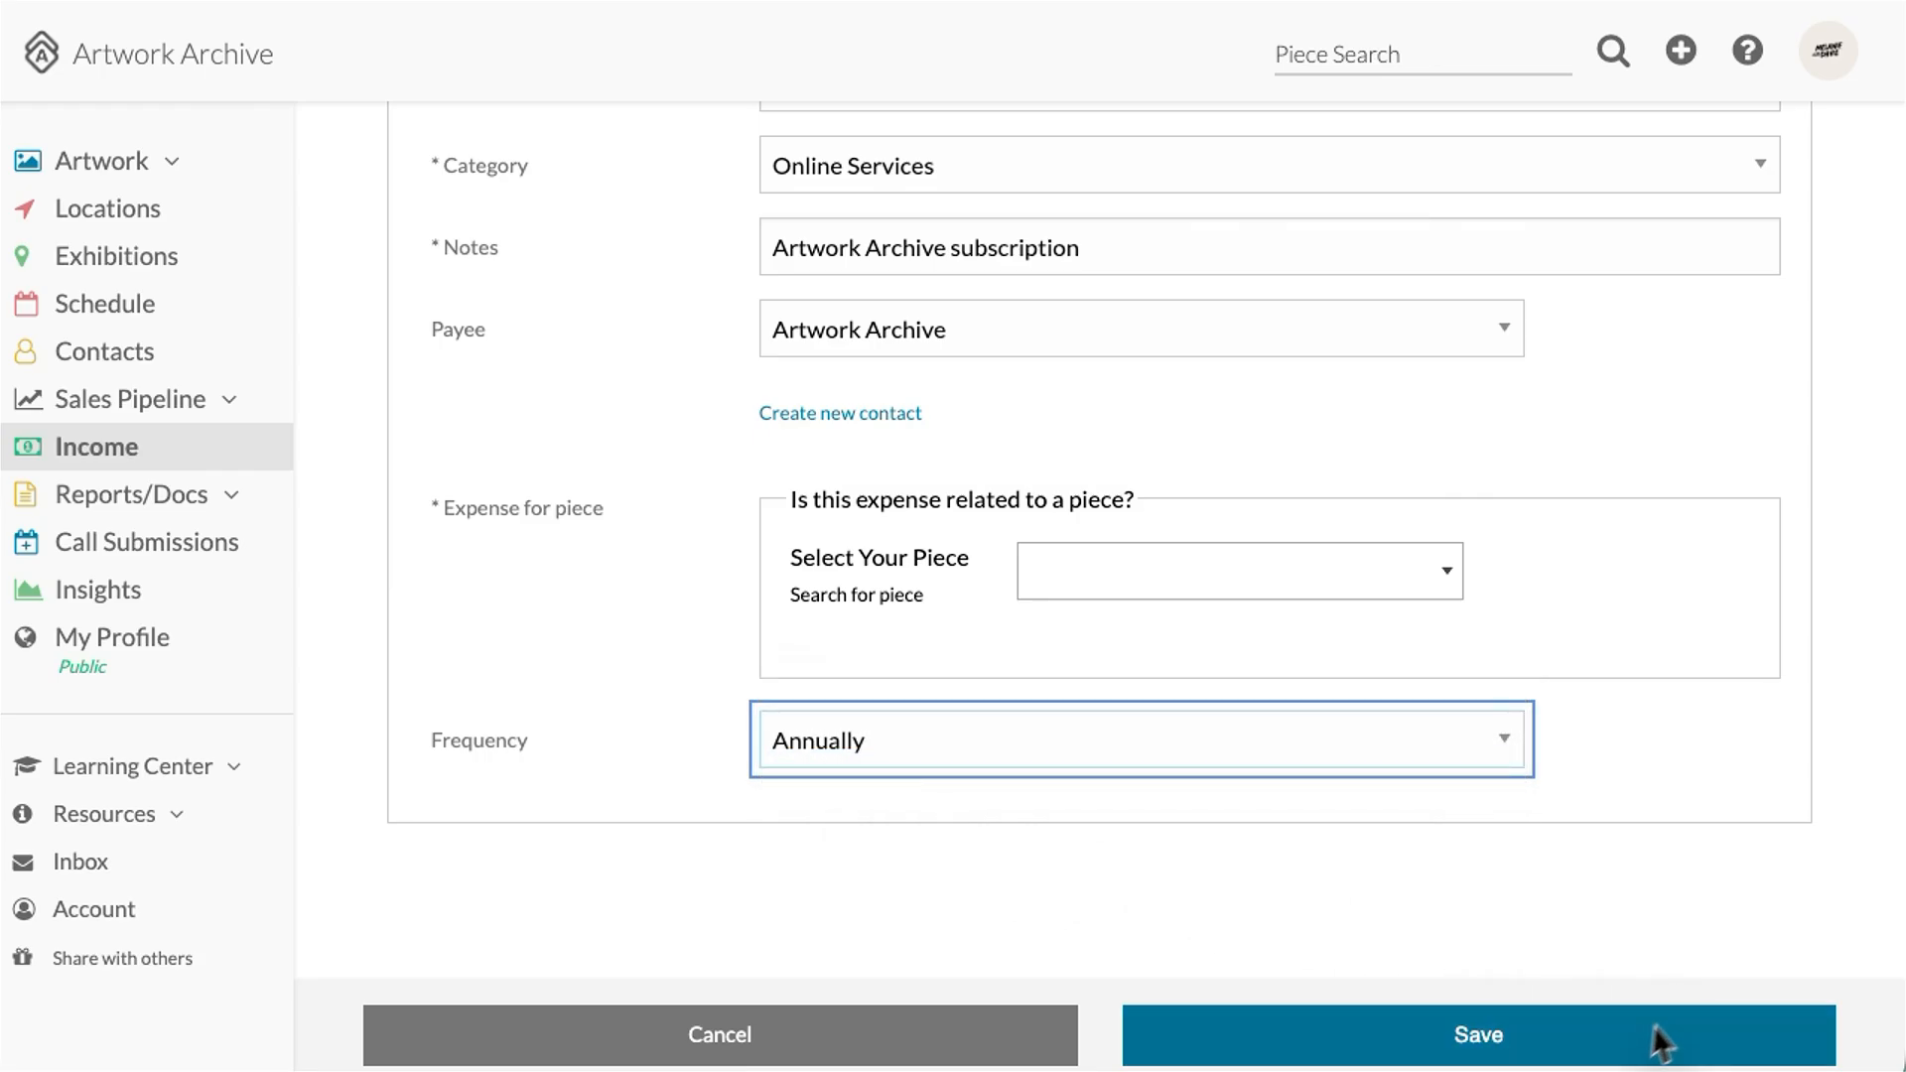
{"action": "left_click", "coordinate": [1551, 1042]}
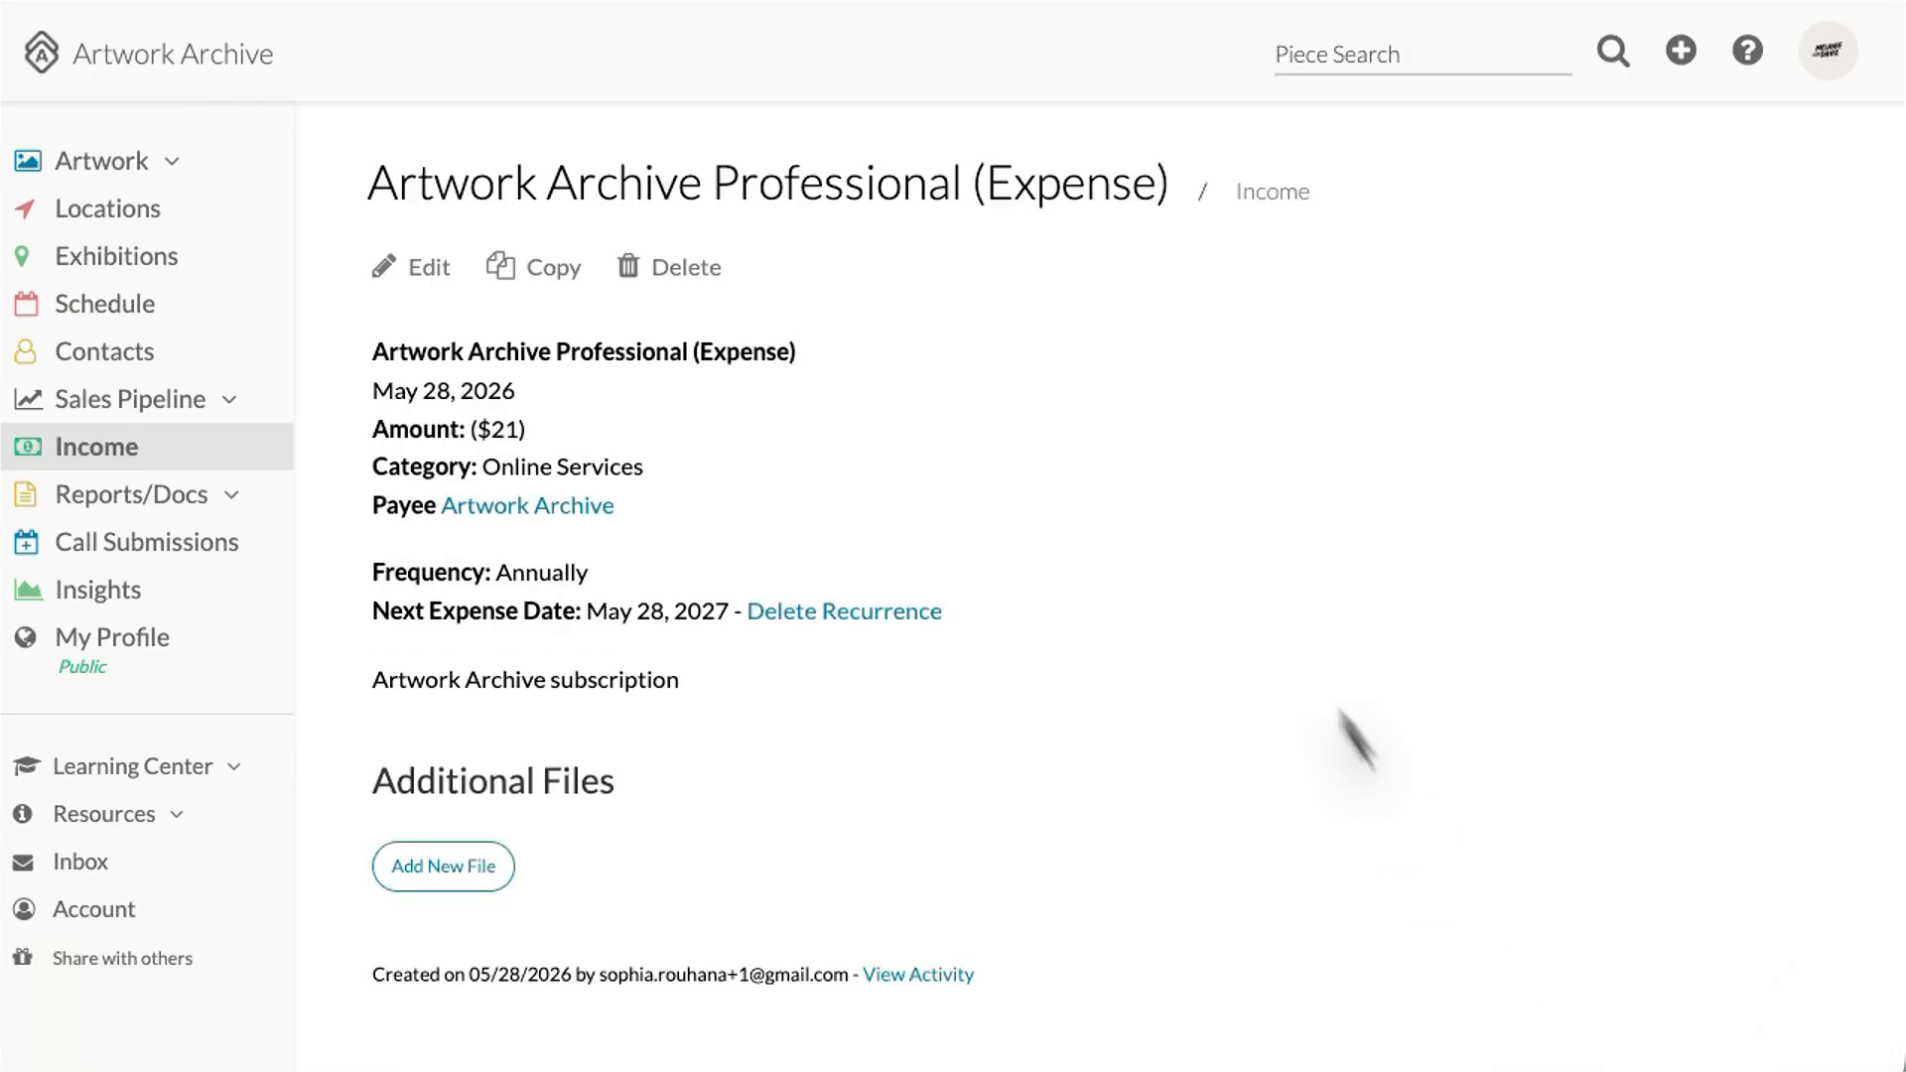
Step: Add a $1,000 Professional Development Grant revenue under Awards, paid by Regional Arts & Culture Council
{"action": "left_click", "coordinate": [105, 451]}
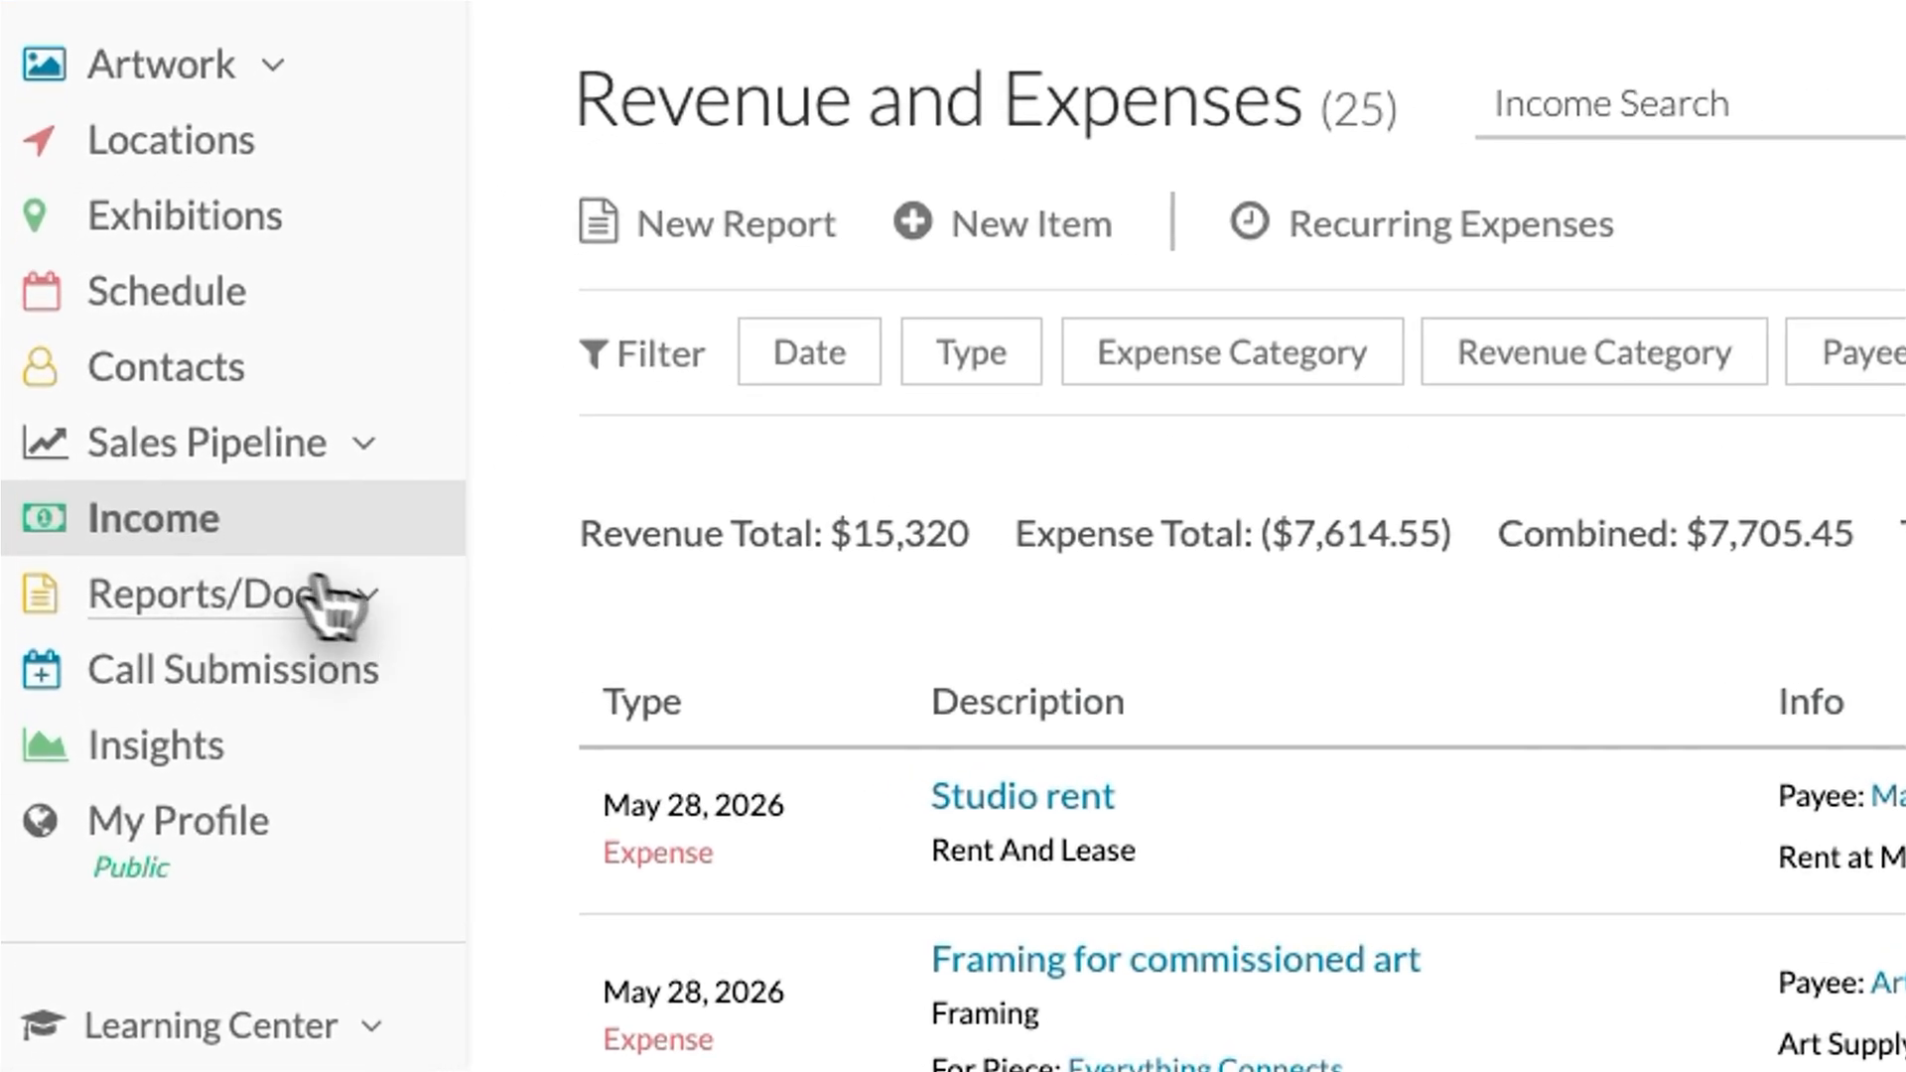
{"action": "left_click", "coordinate": [1022, 238]}
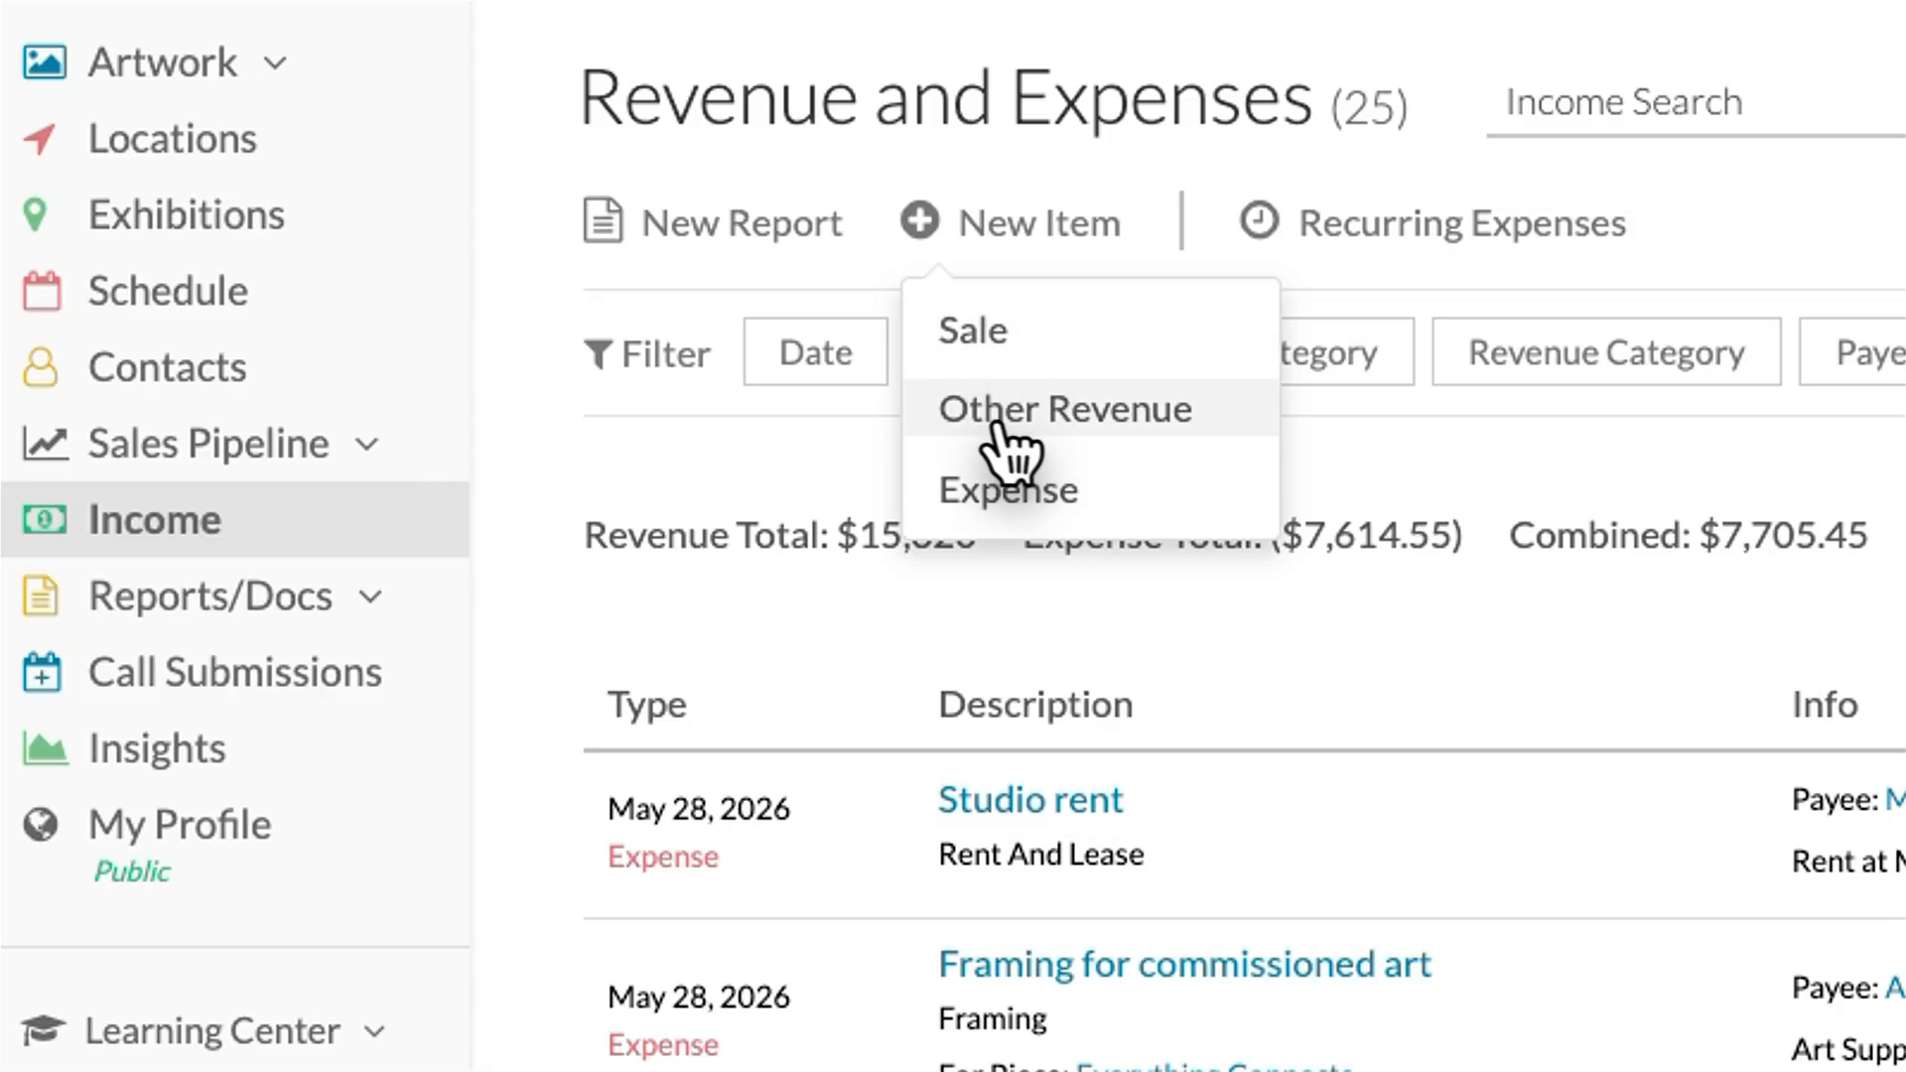
{"action": "left_click", "coordinate": [1067, 422]}
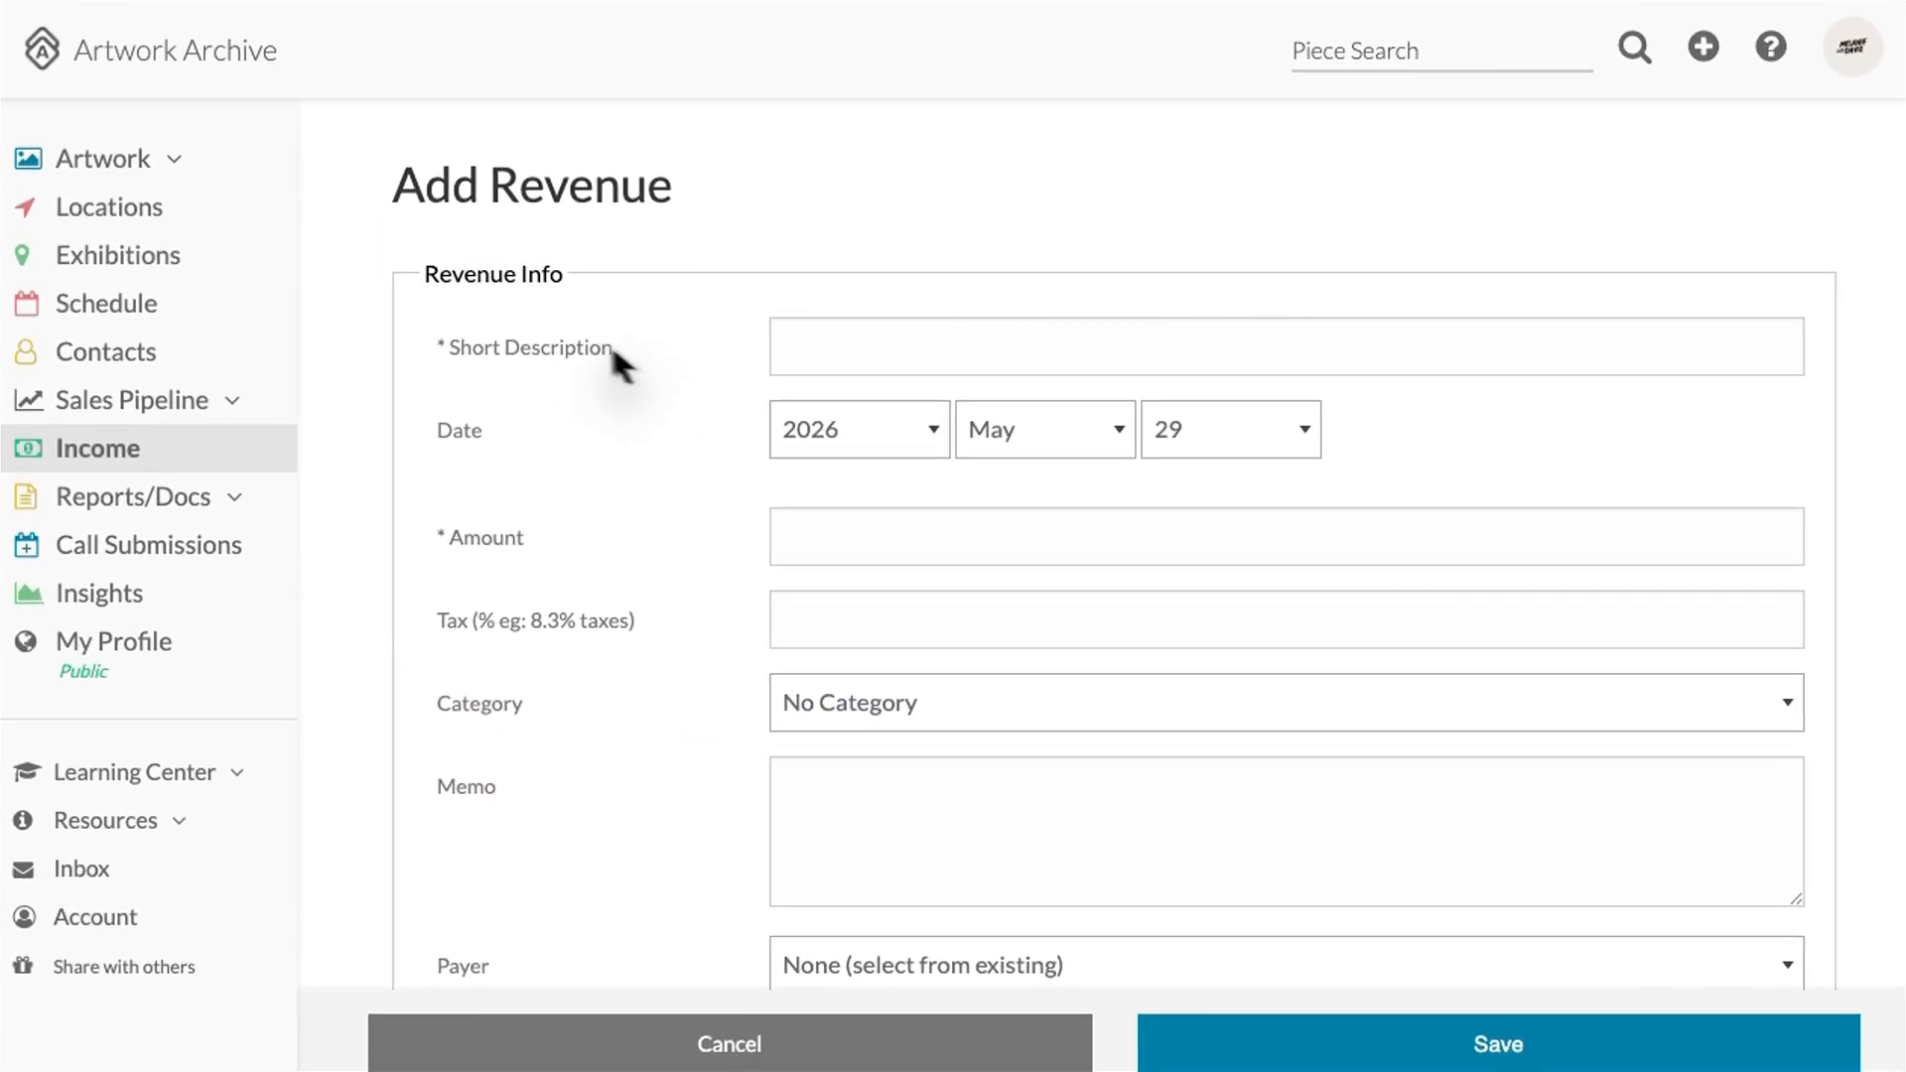
{"action": "left_click", "coordinate": [904, 337]}
{"action": "type", "text": "Professional Development Grant"}
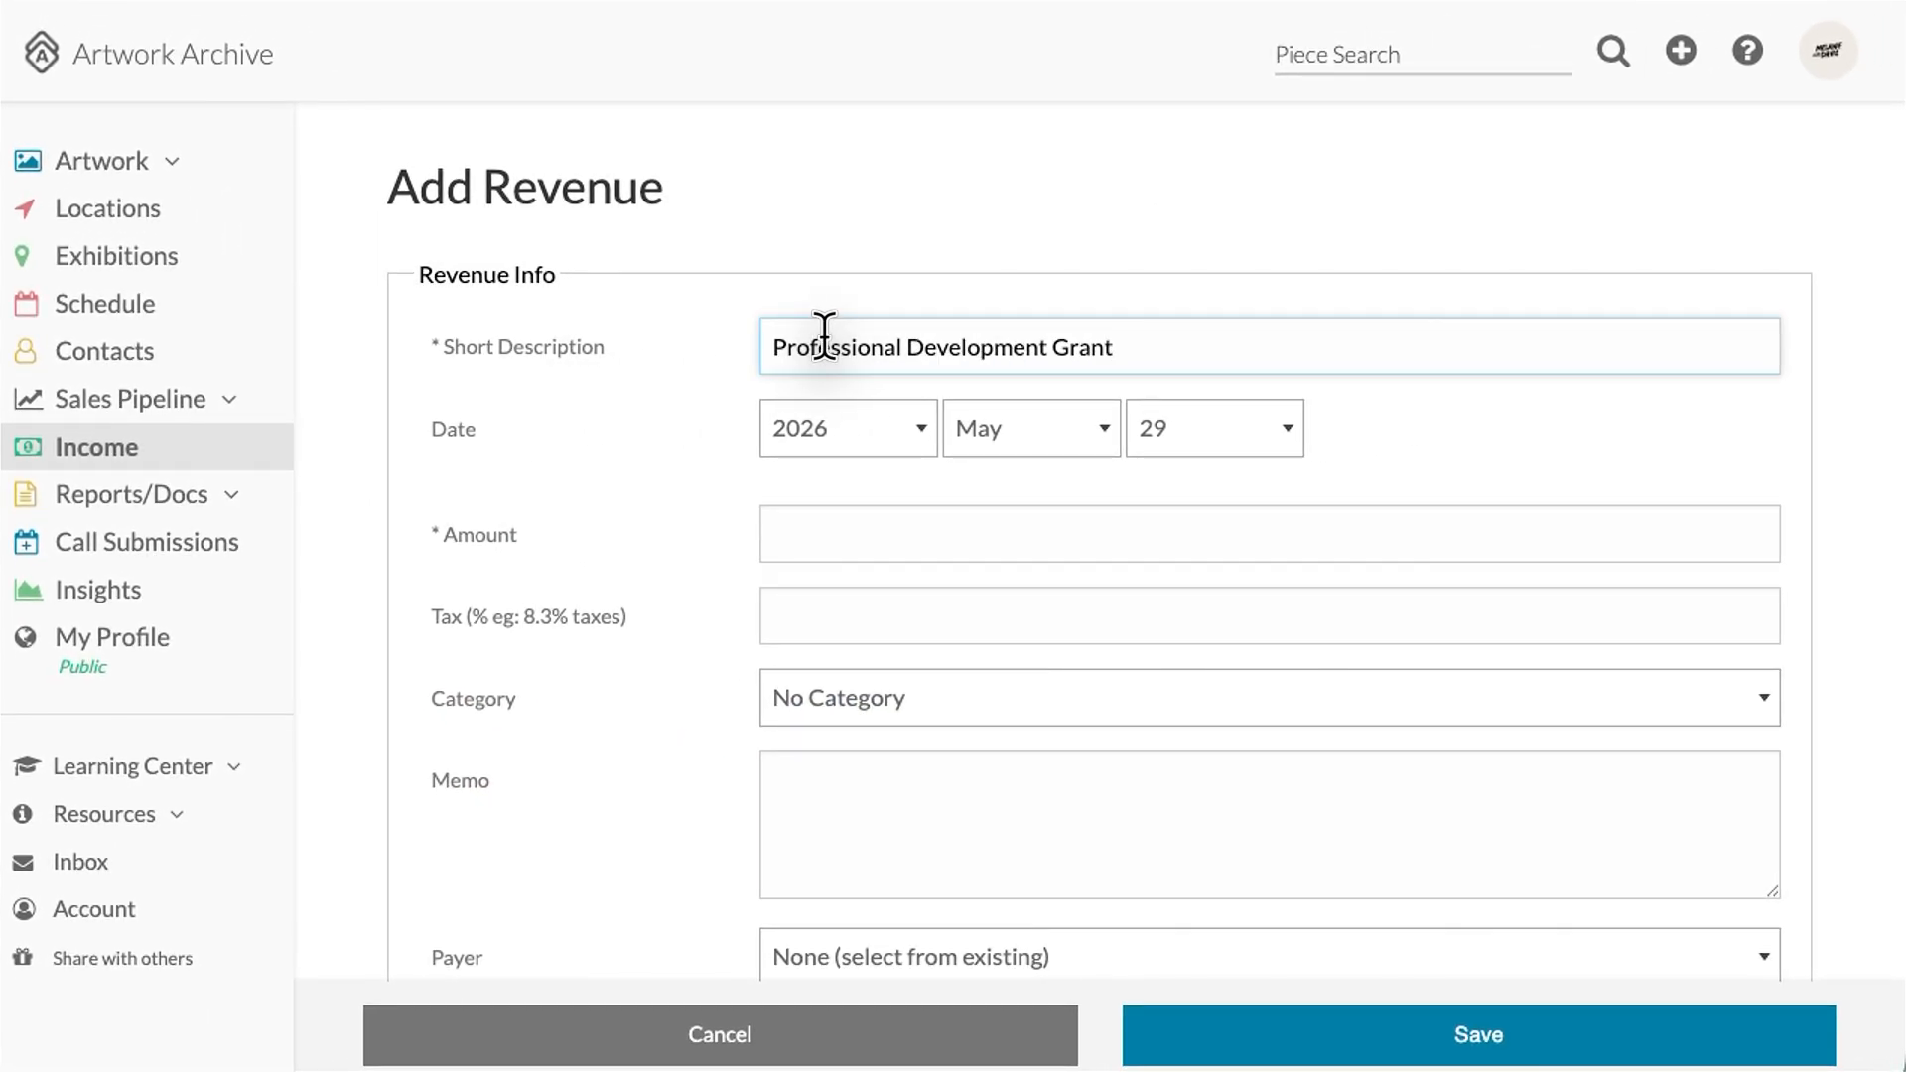
{"action": "left_click", "coordinate": [804, 526]}
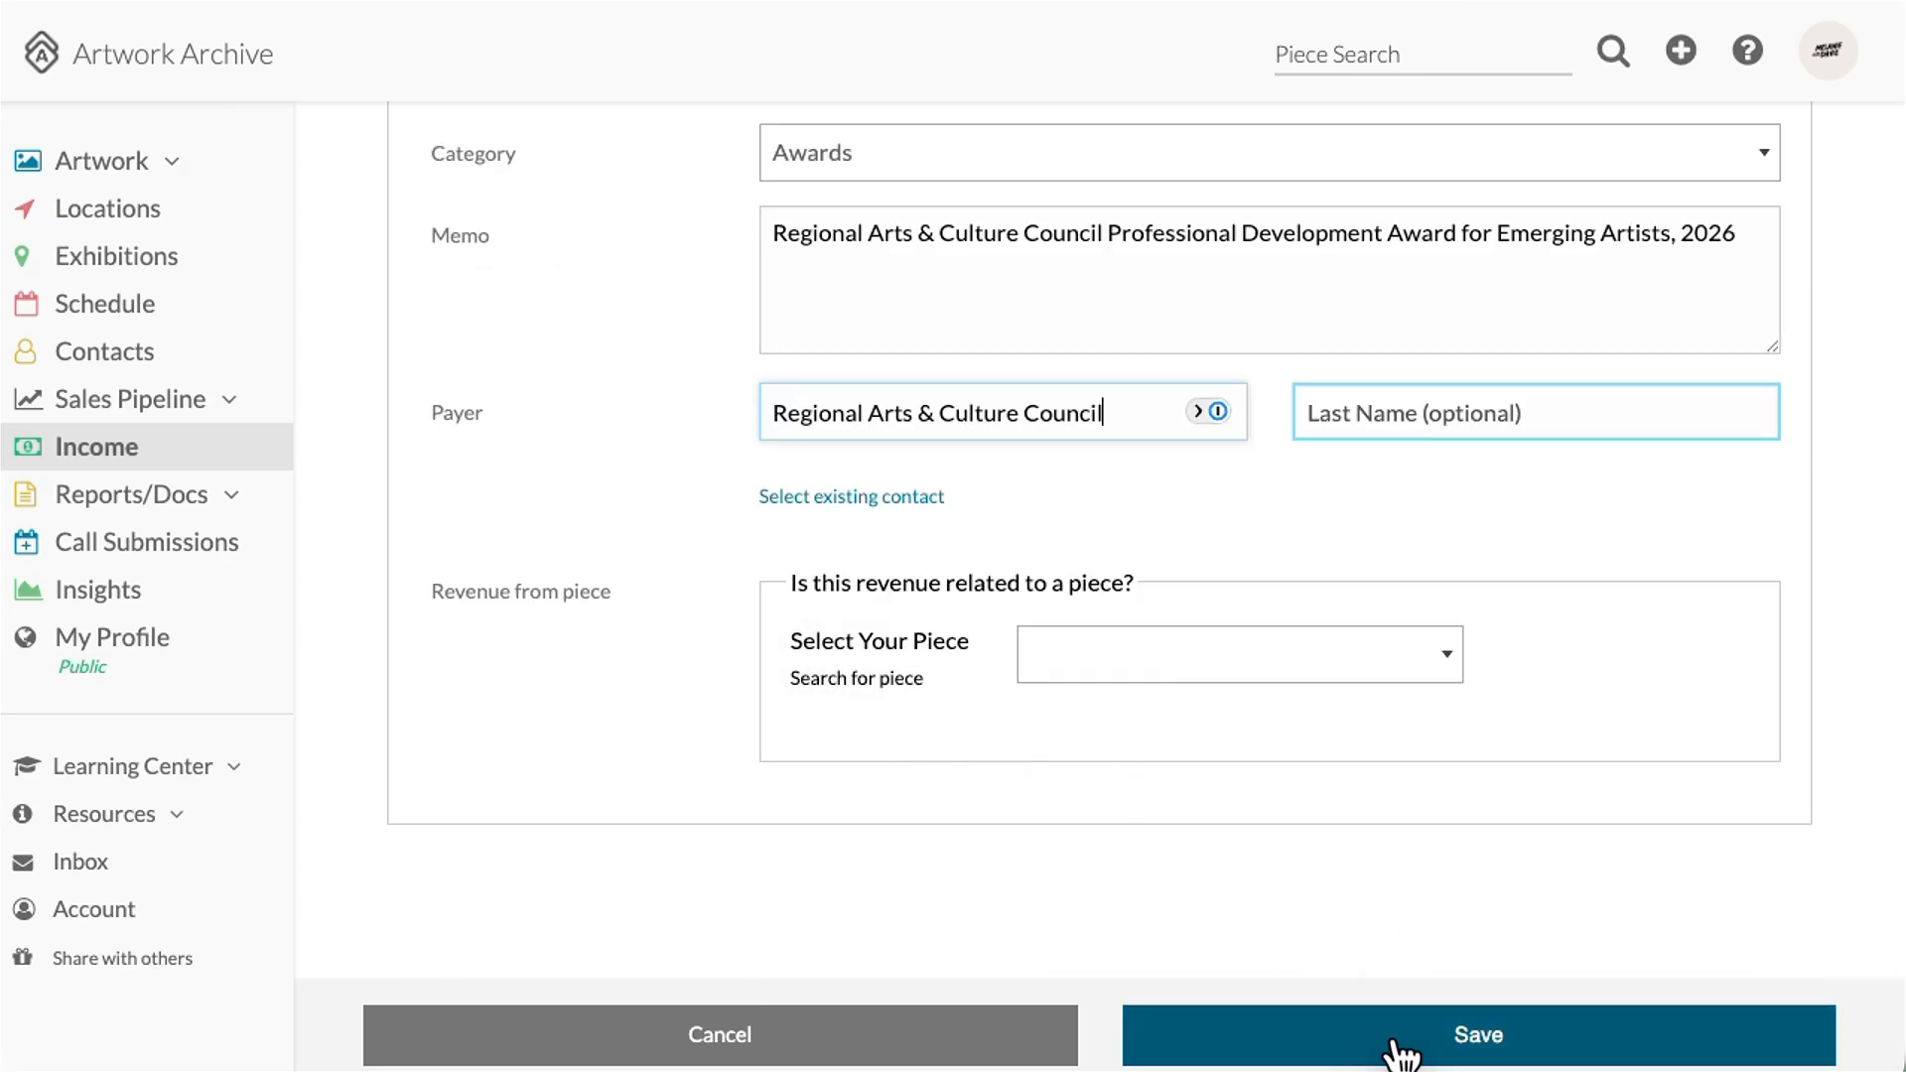
{"action": "left_click", "coordinate": [1400, 1053]}
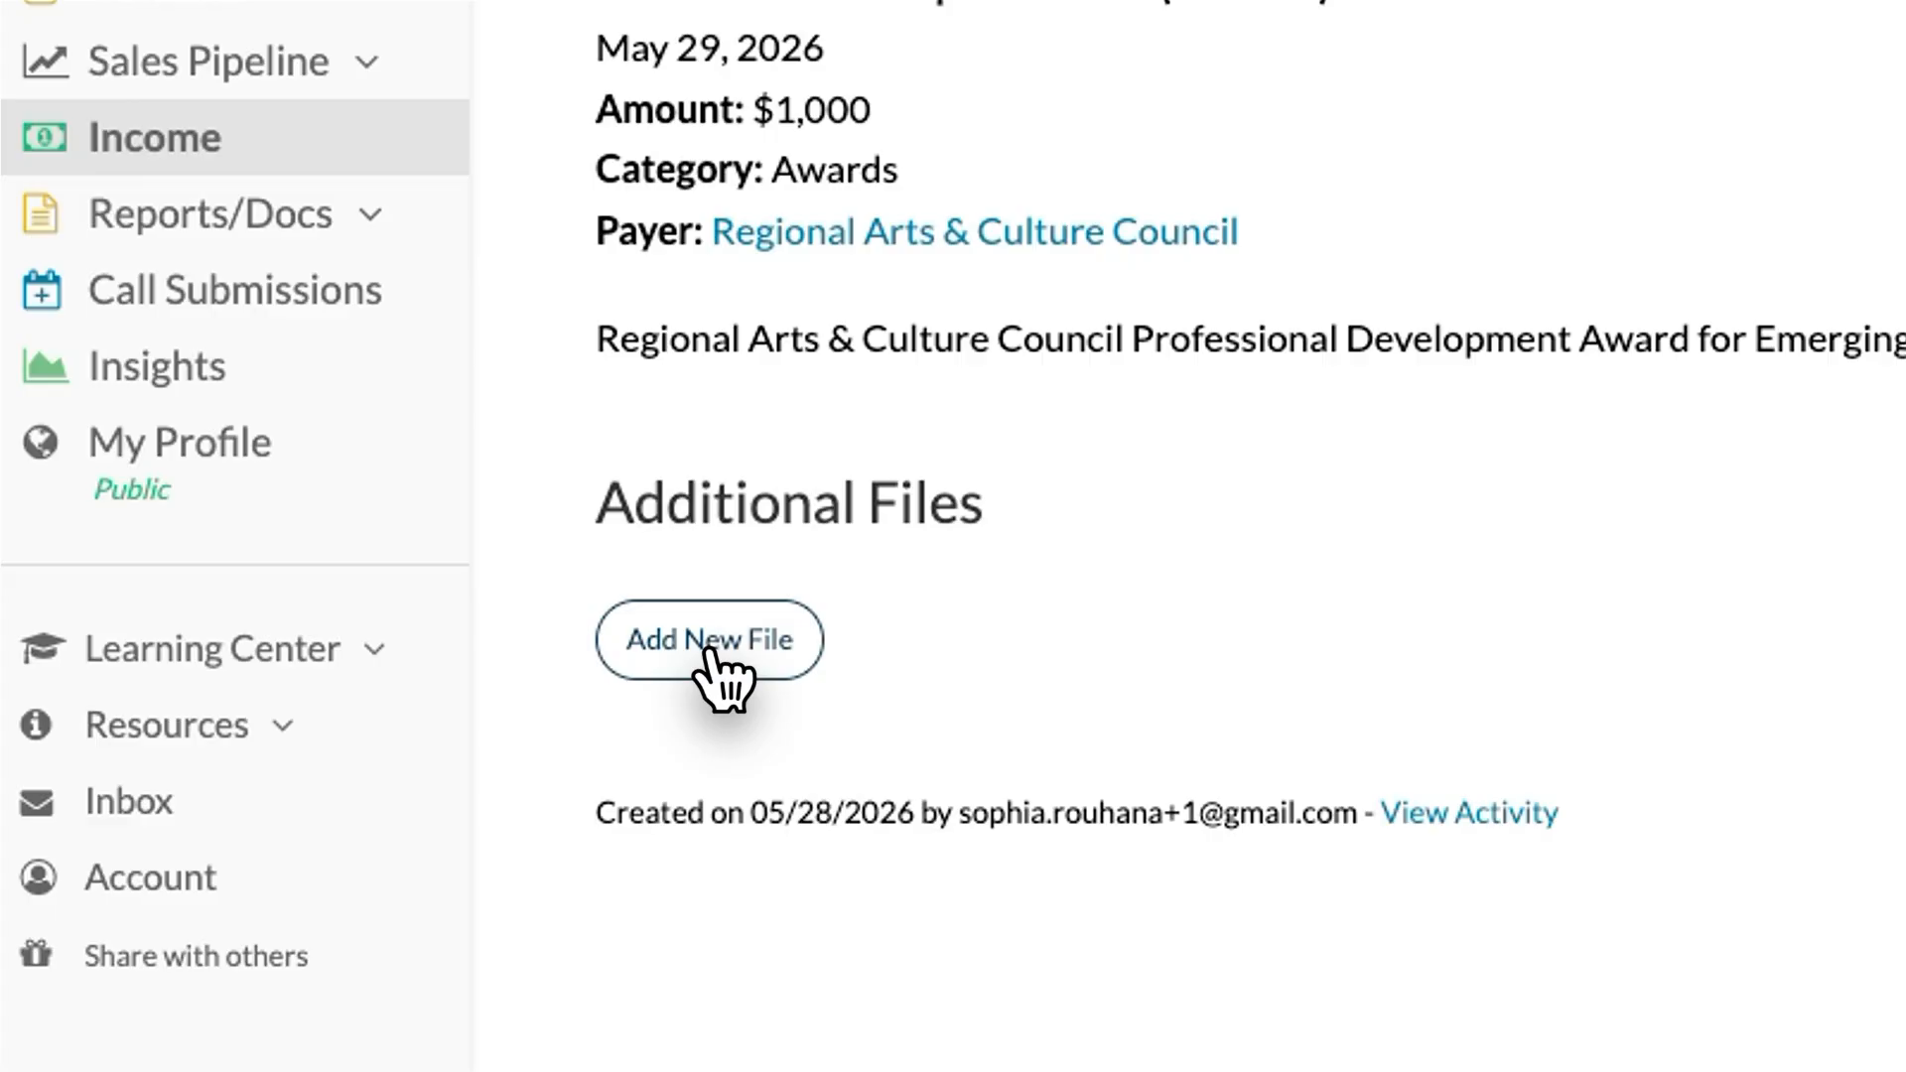
Step: Upload the Grant Award Letter PDF to the grant record and save the file
{"action": "left_click", "coordinate": [710, 645]}
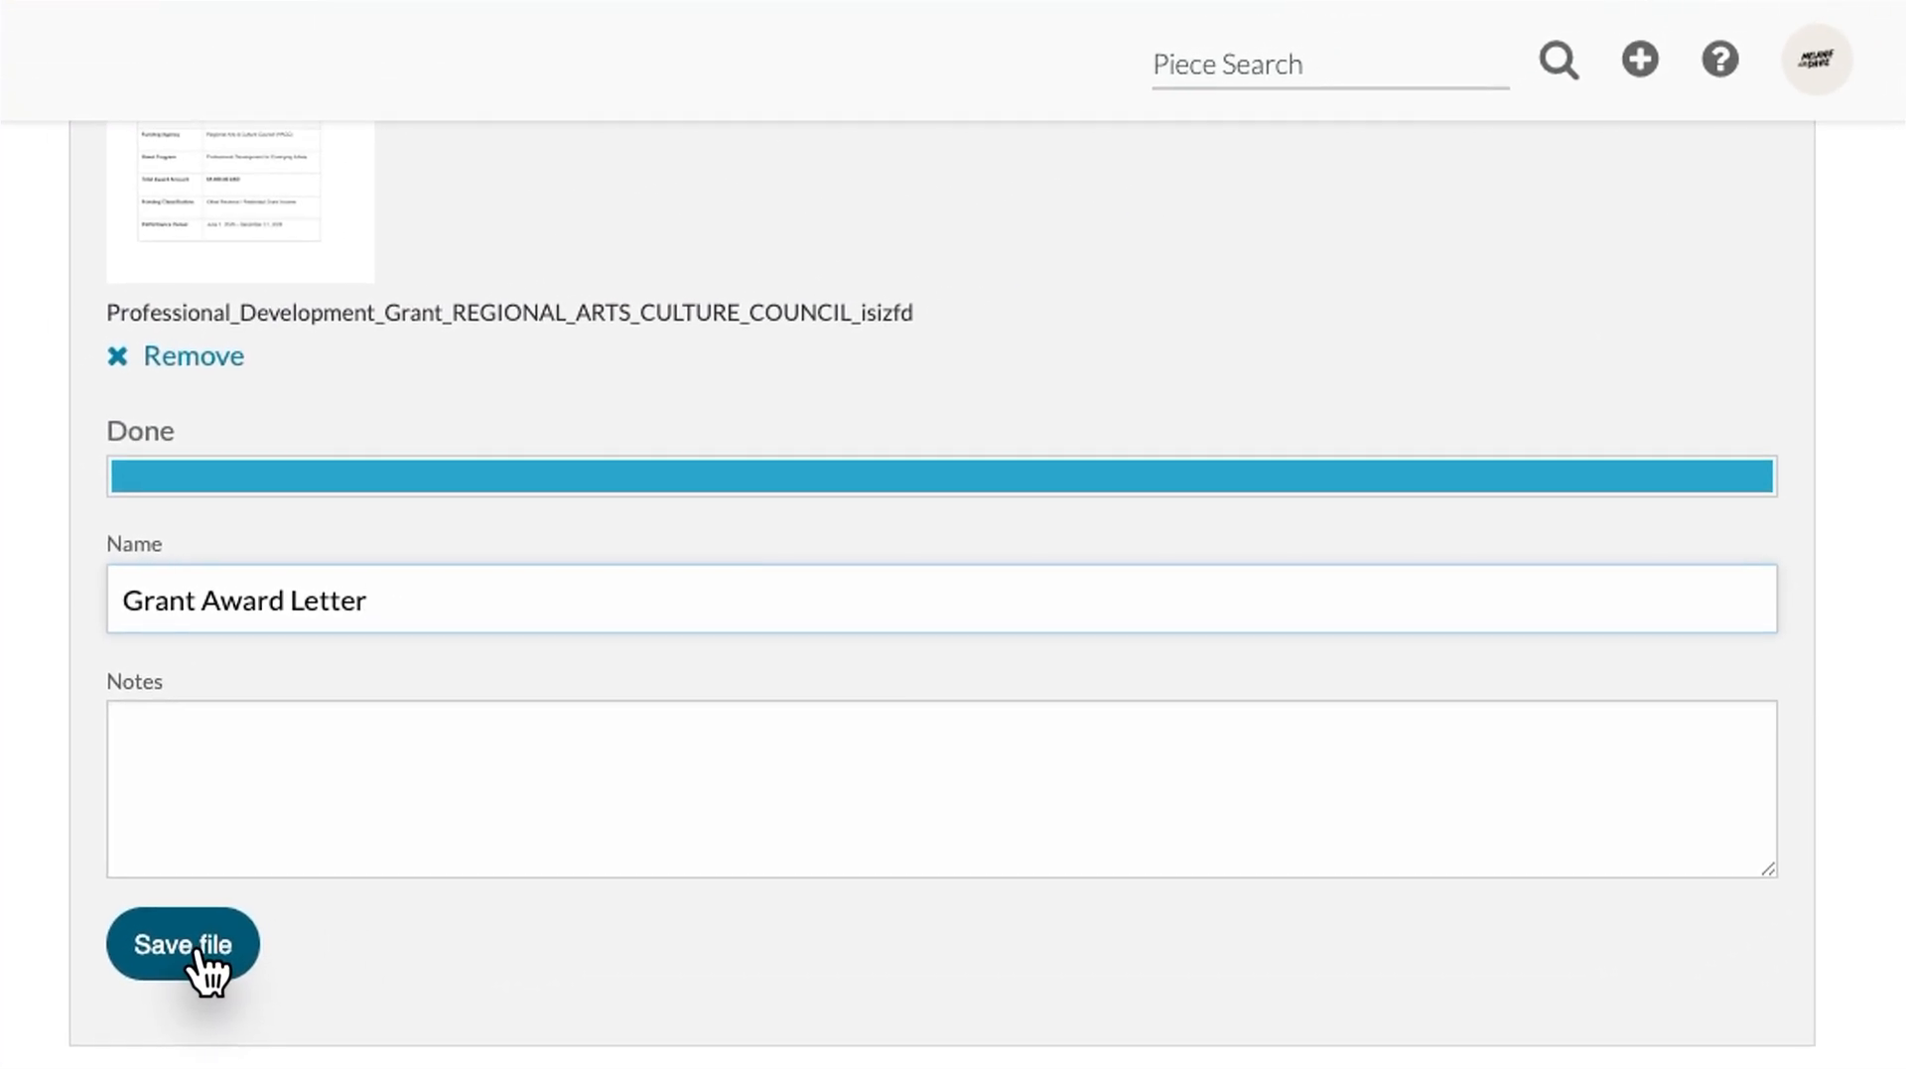
{"action": "left_click", "coordinate": [210, 958]}
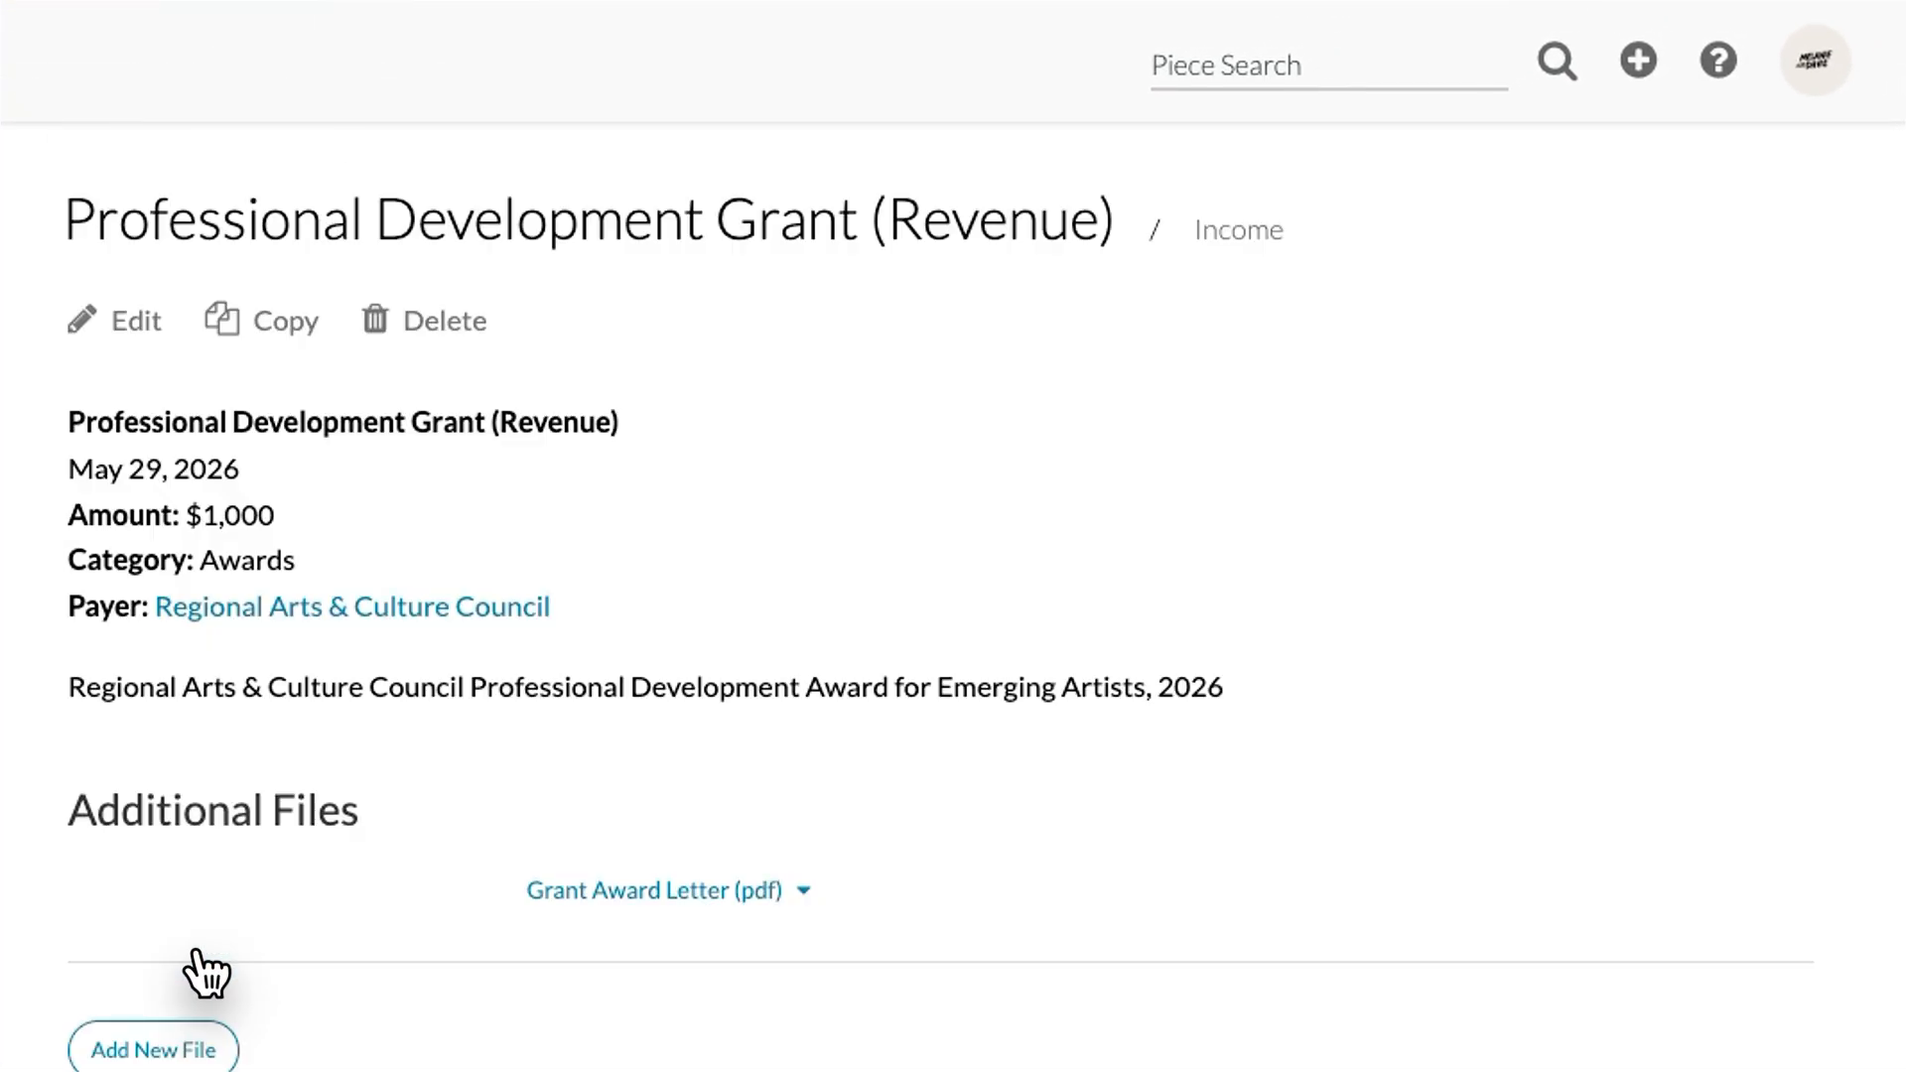
{"action": "scroll", "coordinate": [412, 943], "scroll_direction": "down", "scroll_amount": 2}
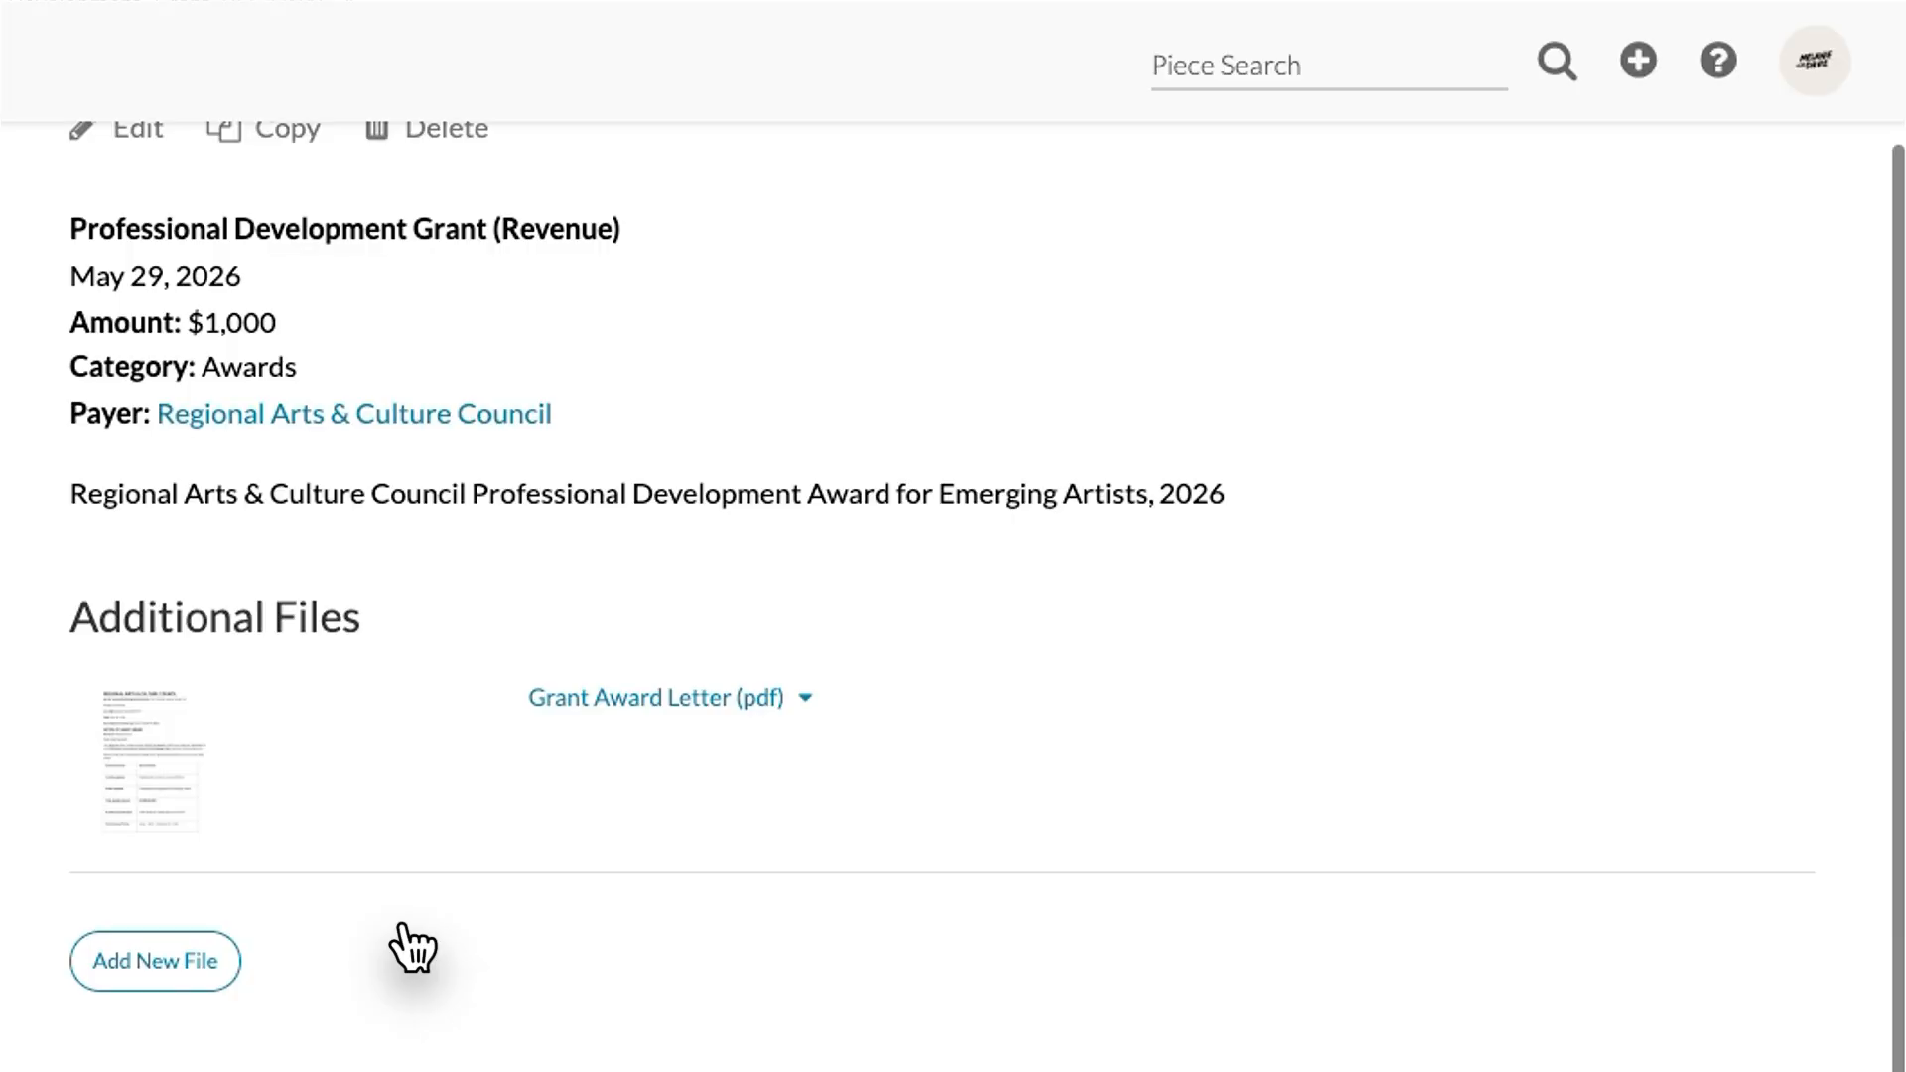
{"action": "scroll", "coordinate": [412, 948], "scroll_direction": "up", "scroll_amount": 1}
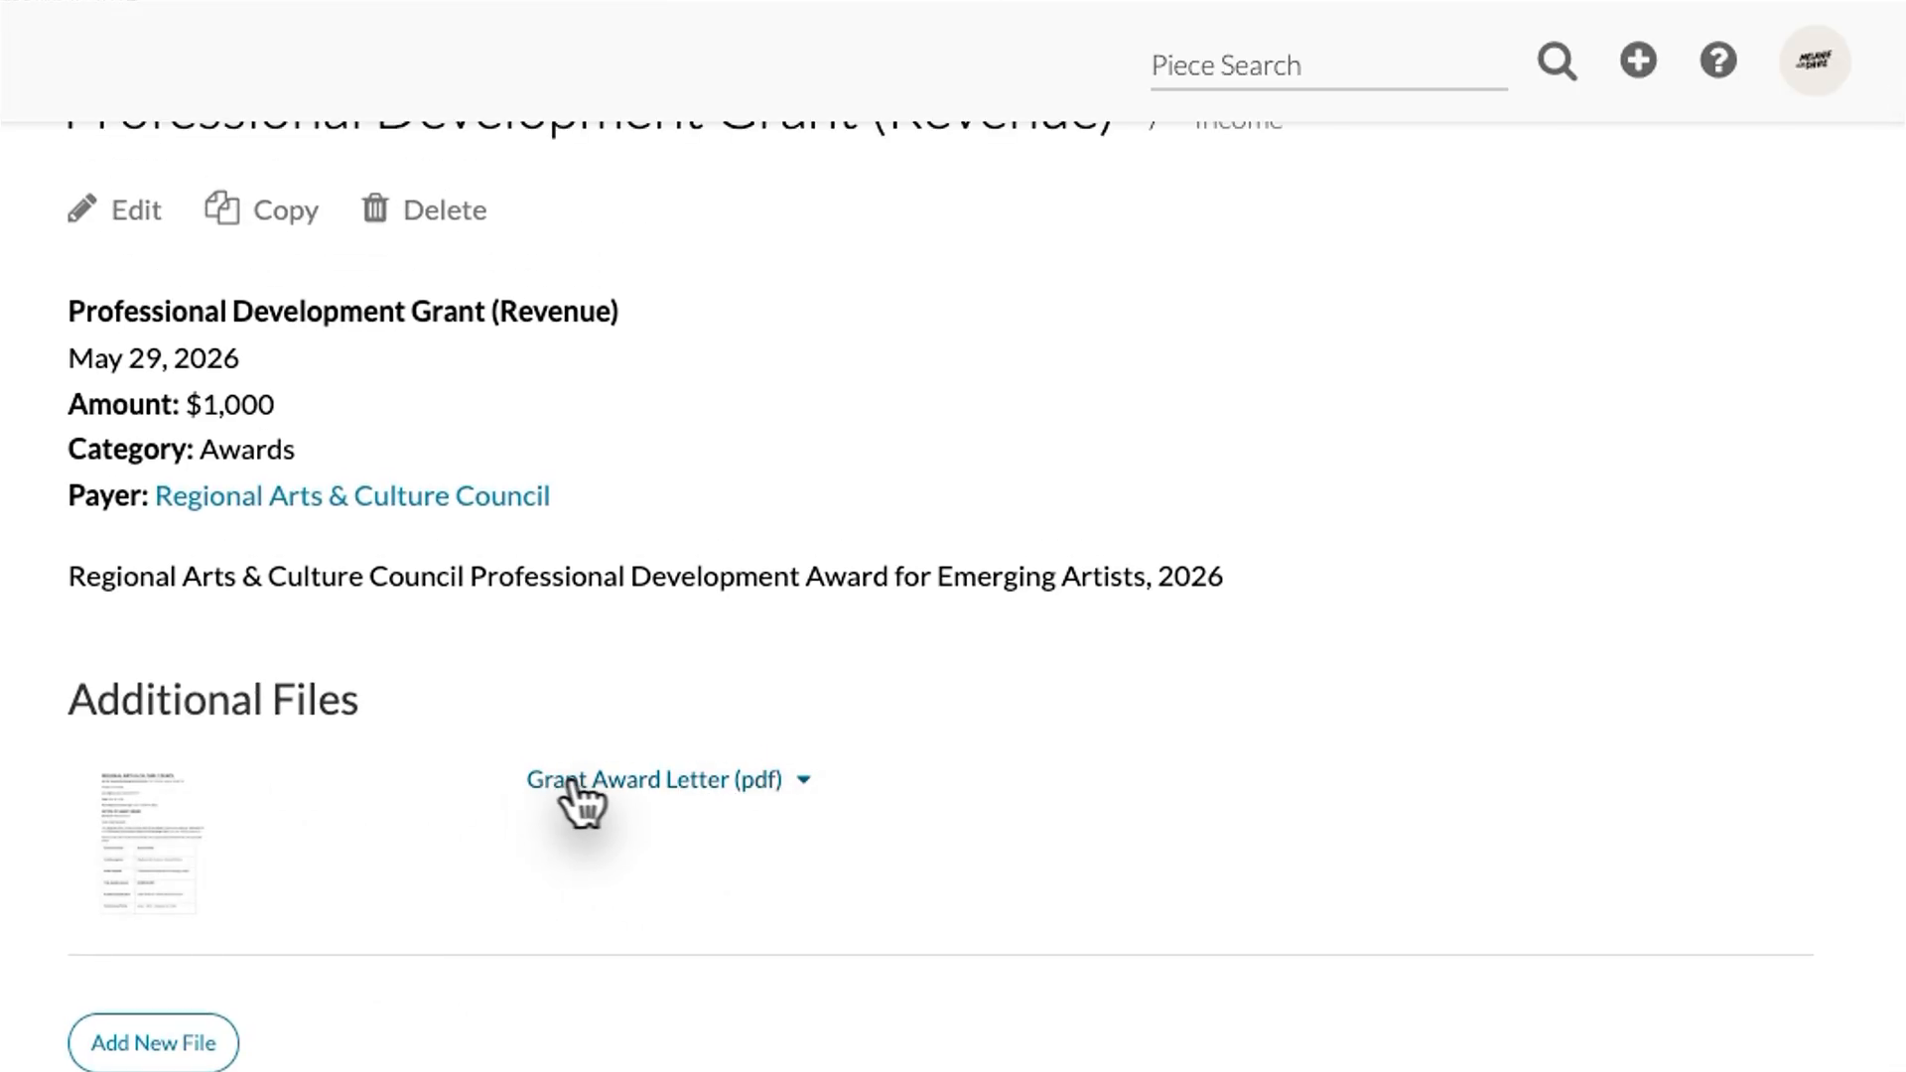
{"action": "left_click", "coordinate": [789, 786]}
{"action": "scroll", "coordinate": [710, 758], "scroll_direction": "down", "scroll_amount": 2}
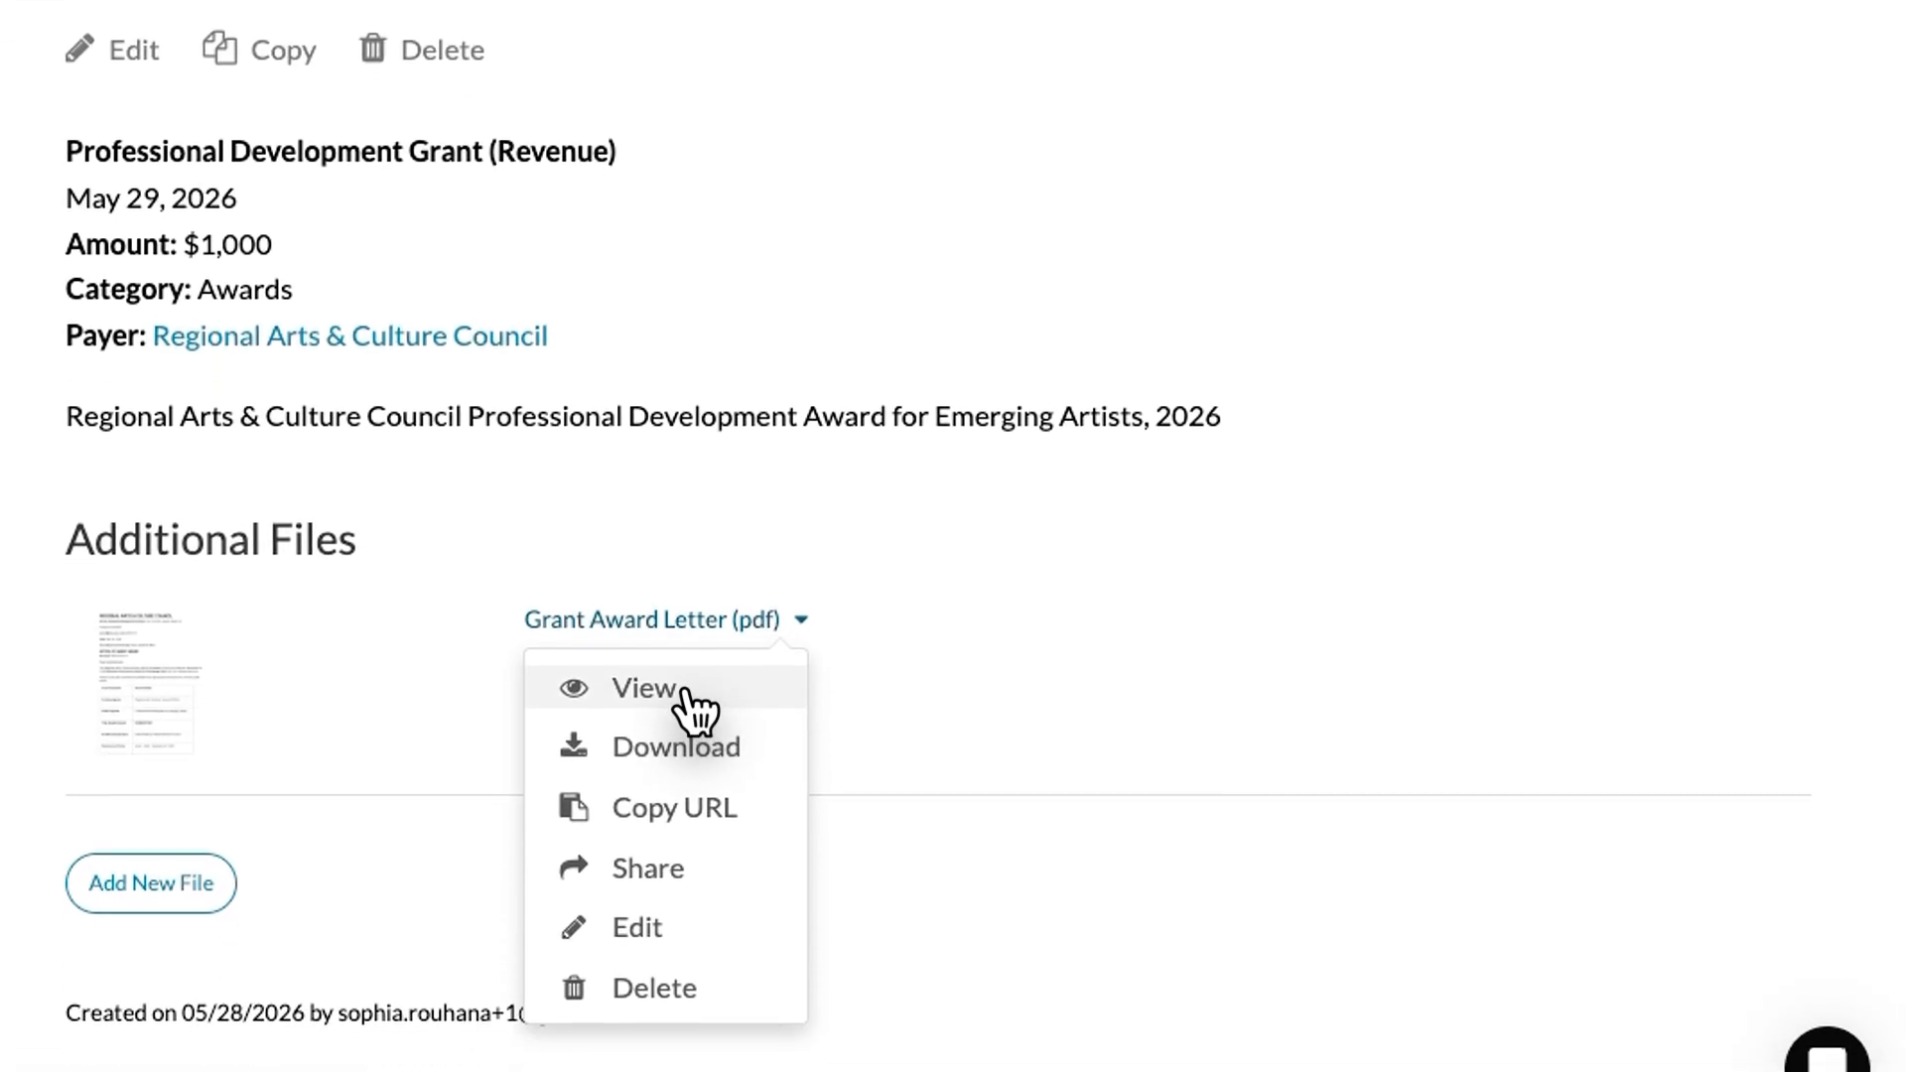
{"action": "left_click", "coordinate": [667, 853]}
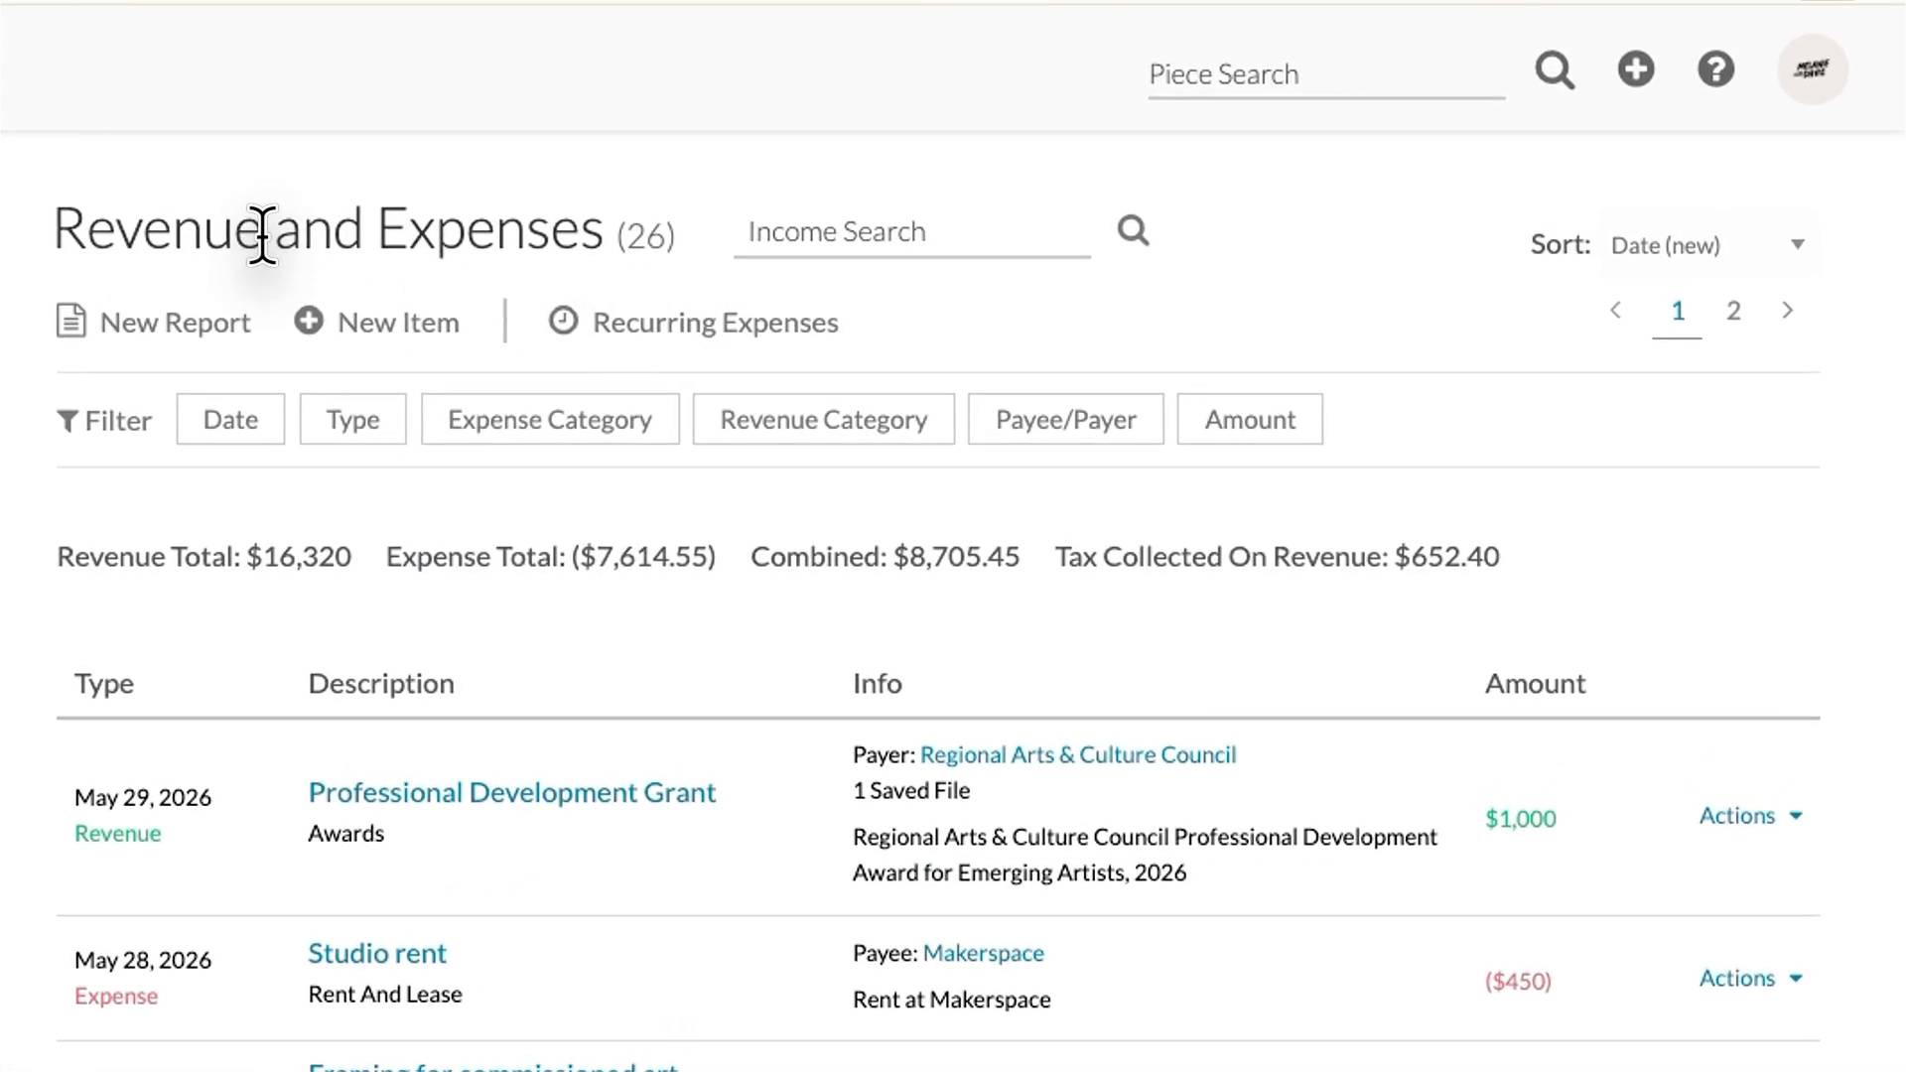
Step: Search the ledger for 'framing', leaving the sort order unchanged
{"action": "left_click", "coordinate": [800, 231]}
{"action": "left_click", "coordinate": [1618, 250]}
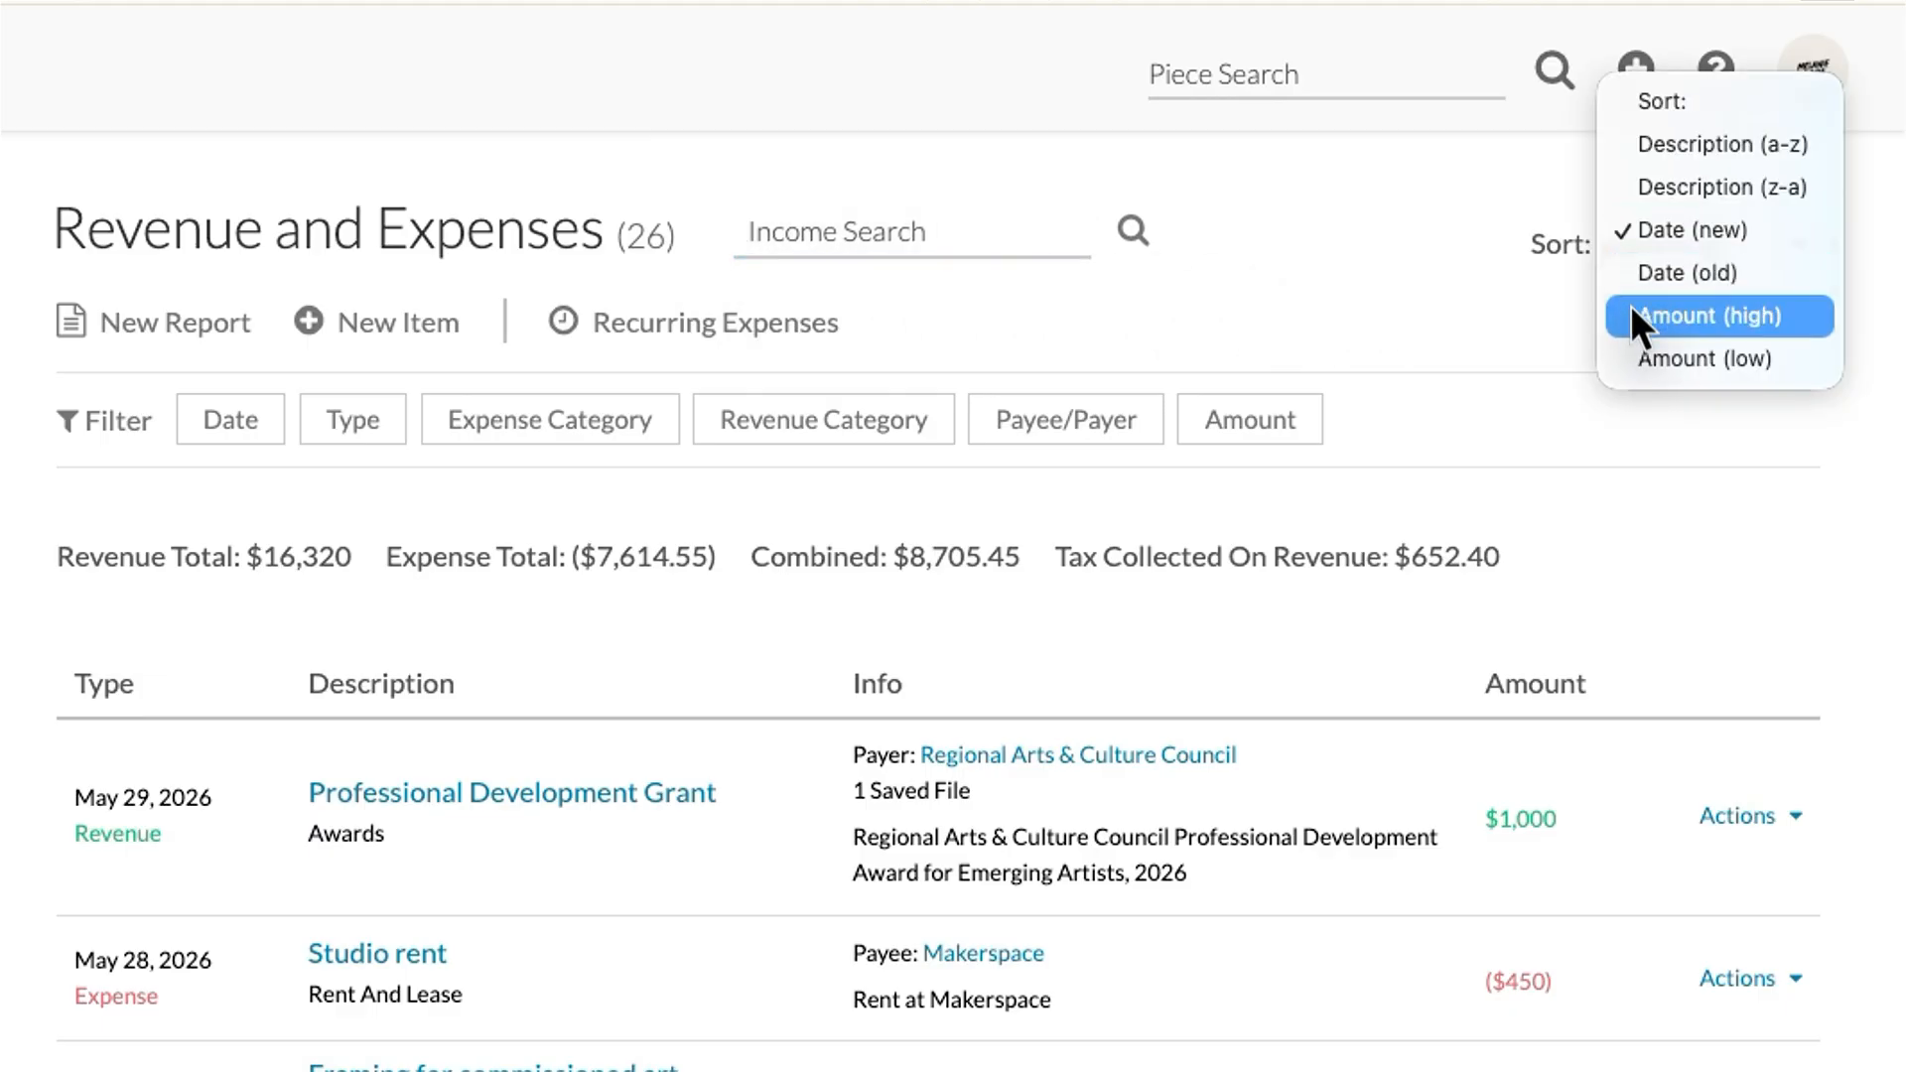
{"action": "left_click", "coordinate": [1491, 273]}
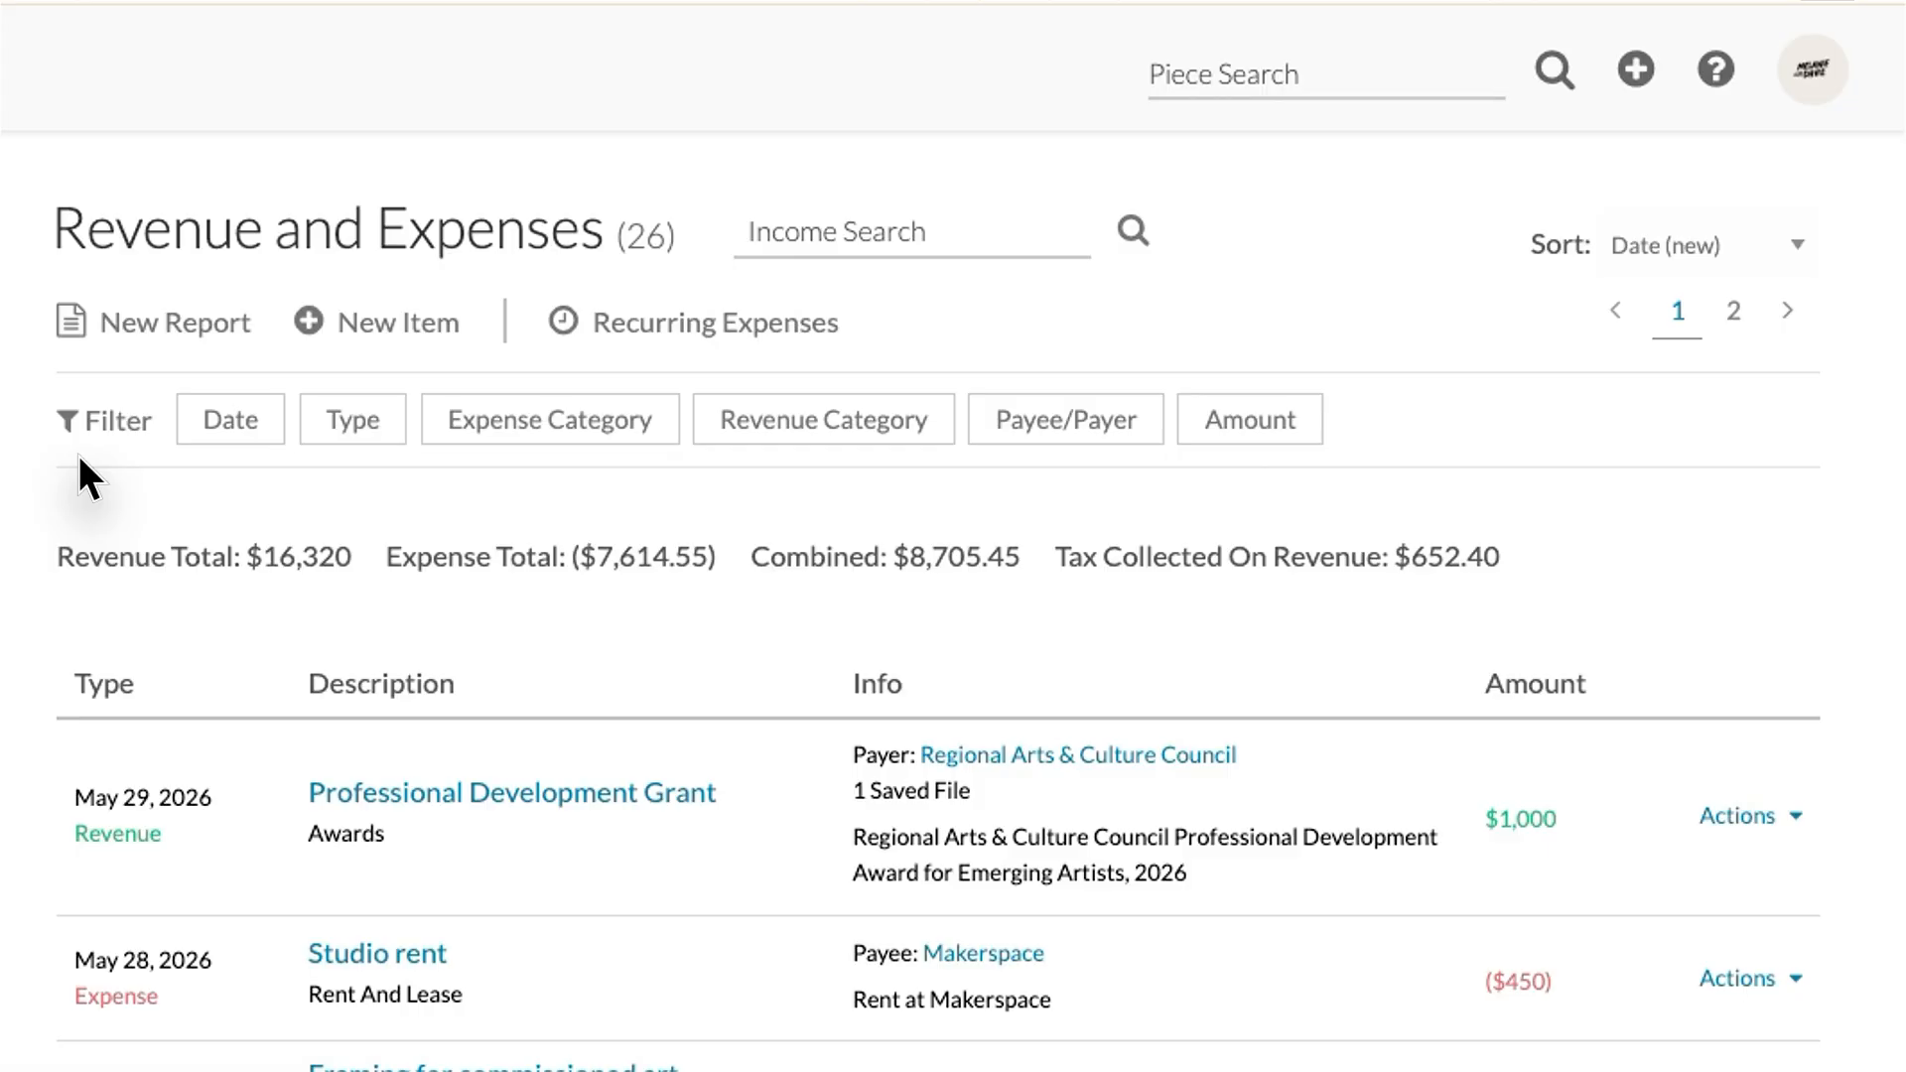
{"action": "left_click", "coordinate": [833, 232]}
{"action": "type", "text": "framing"}
{"action": "key", "text": "Return"}
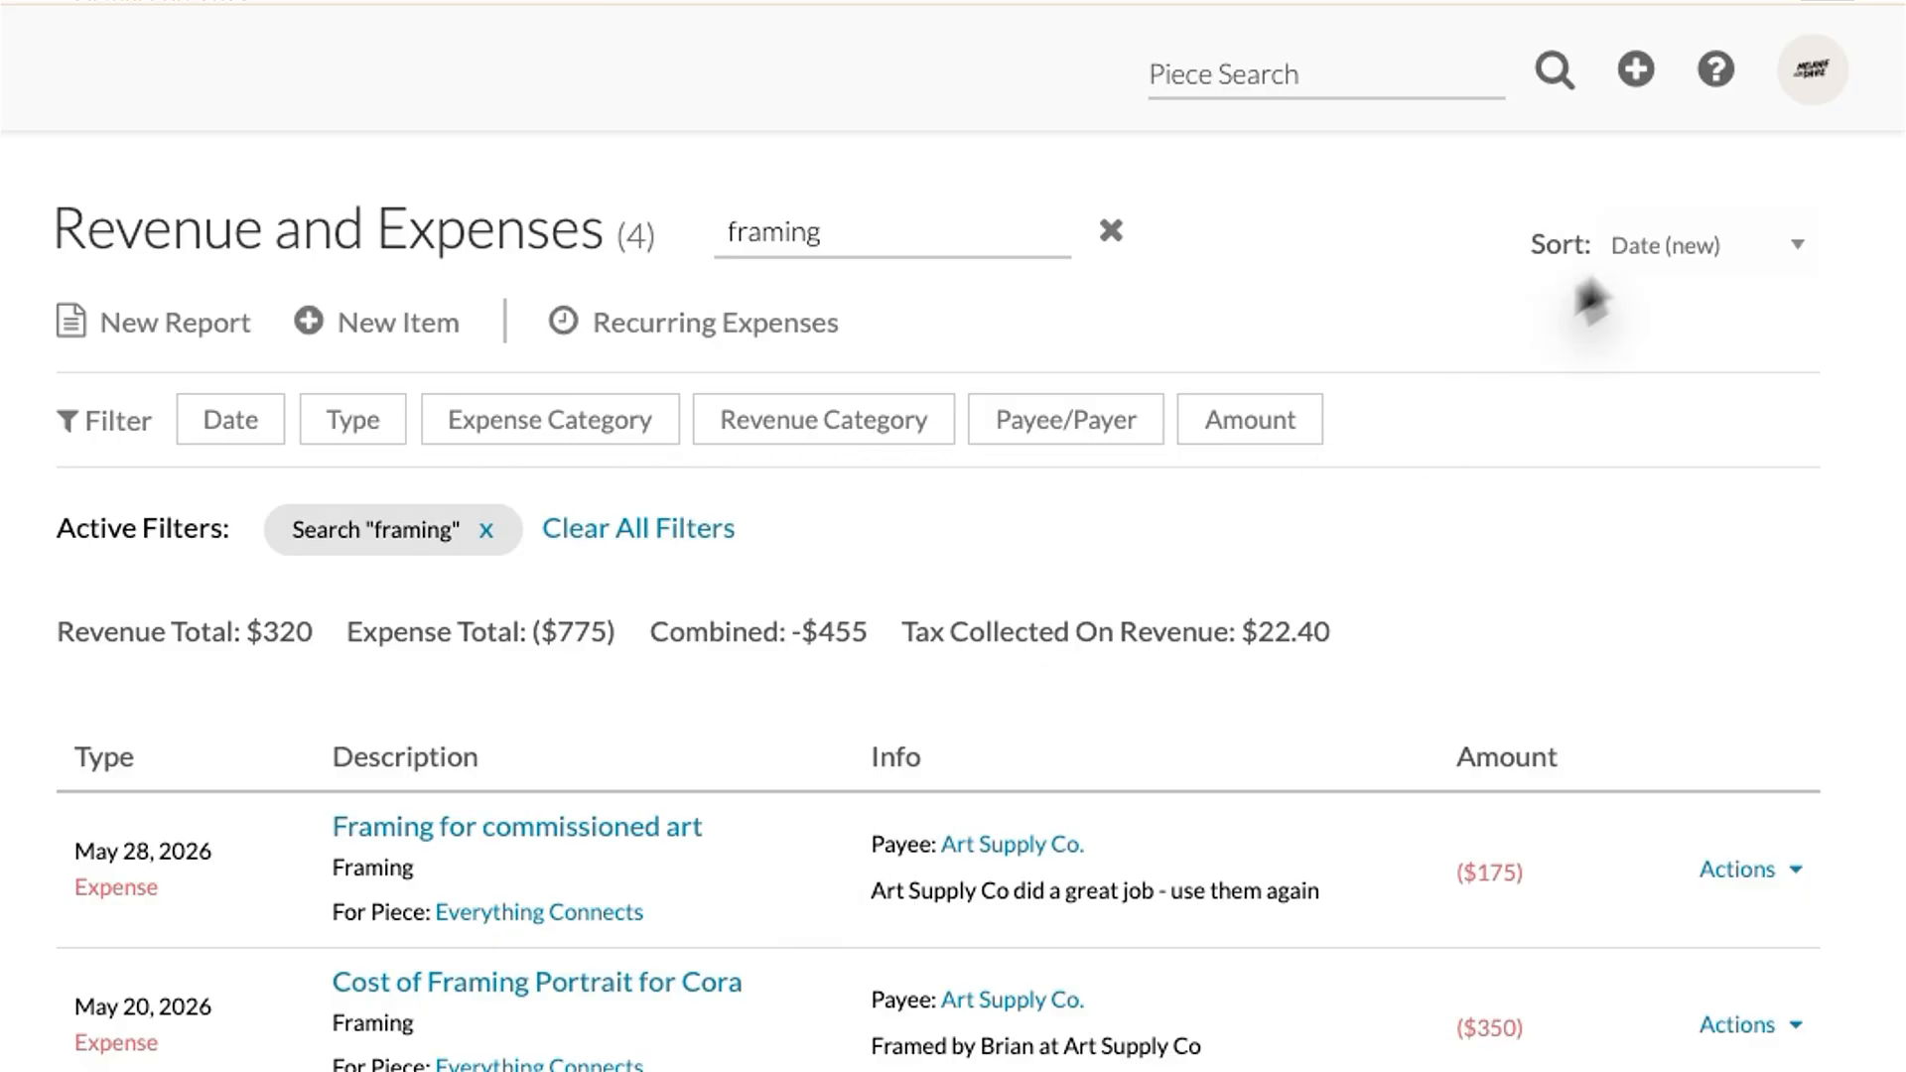
Step: Keep newest-first sorting and review the Date, Type, Expense Category and Revenue Category filters
{"action": "left_click", "coordinate": [1673, 260]}
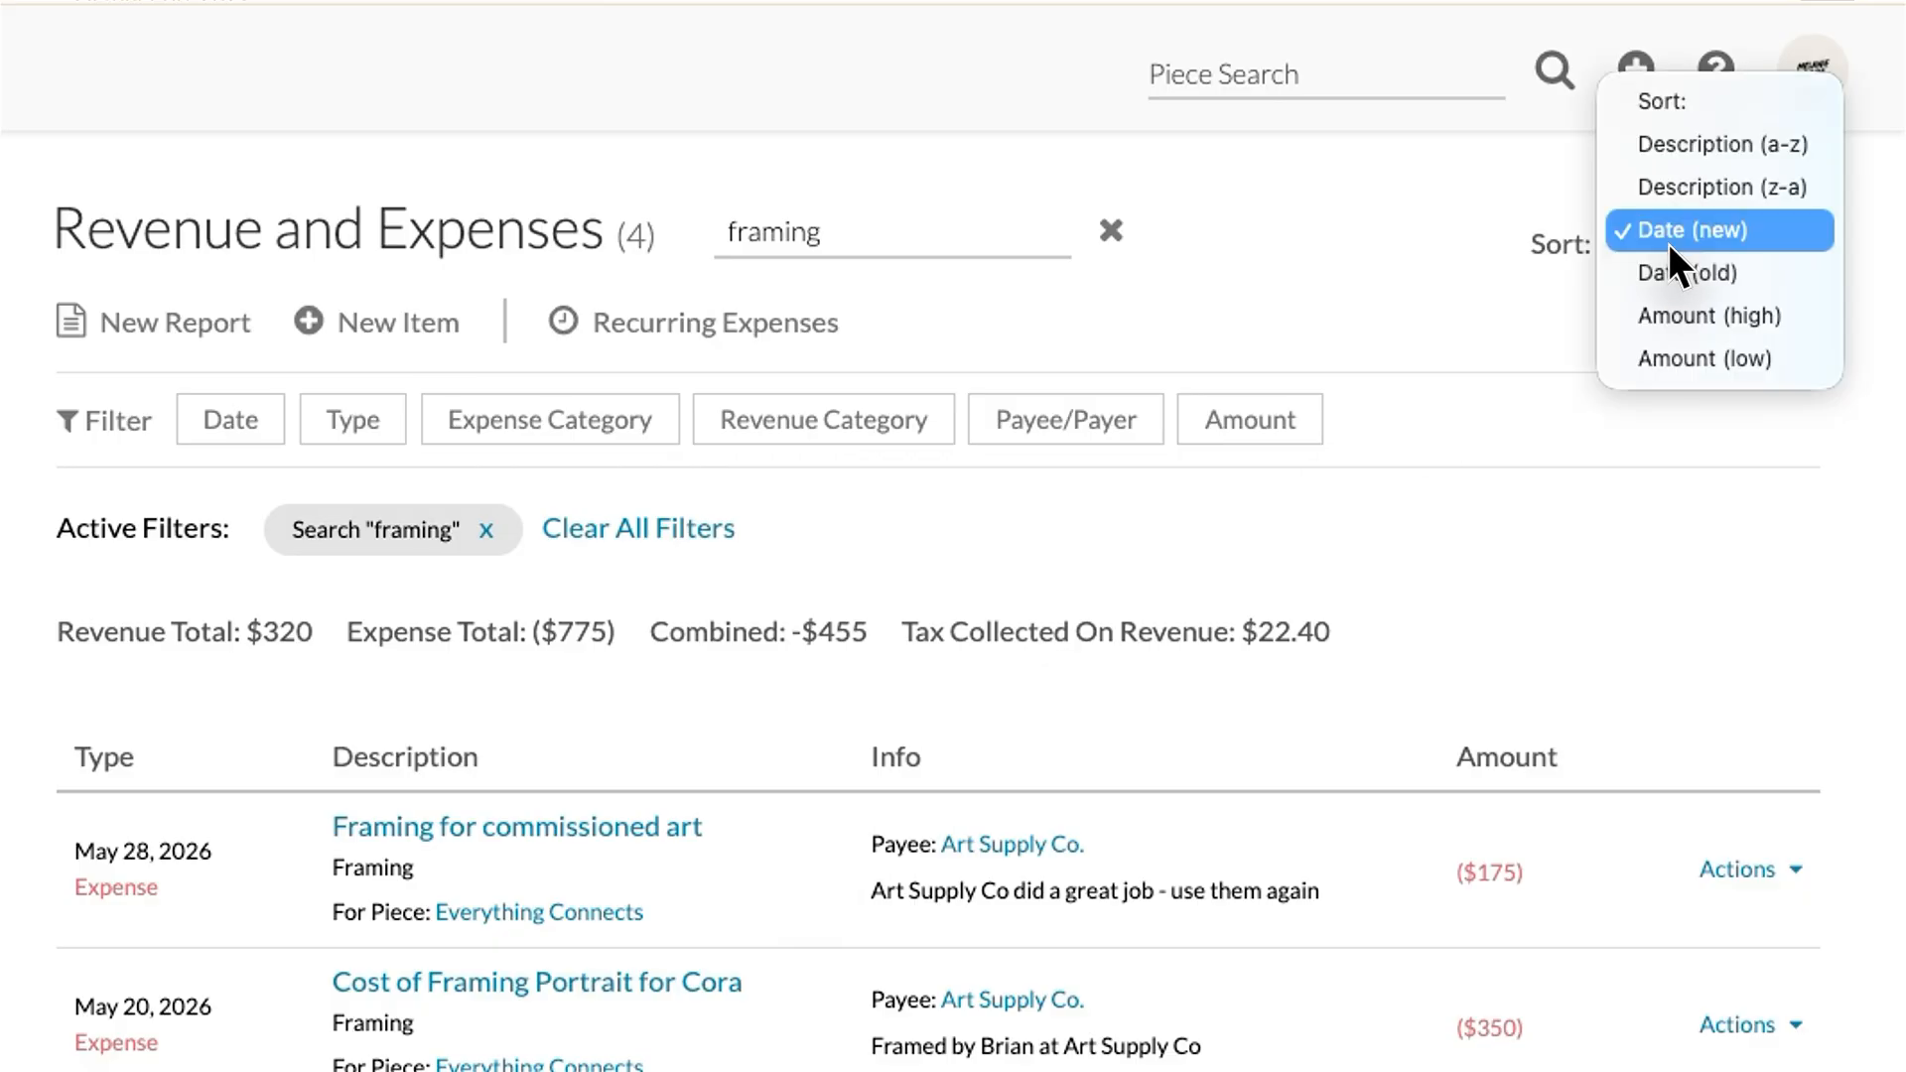
{"action": "left_click", "coordinate": [1669, 243]}
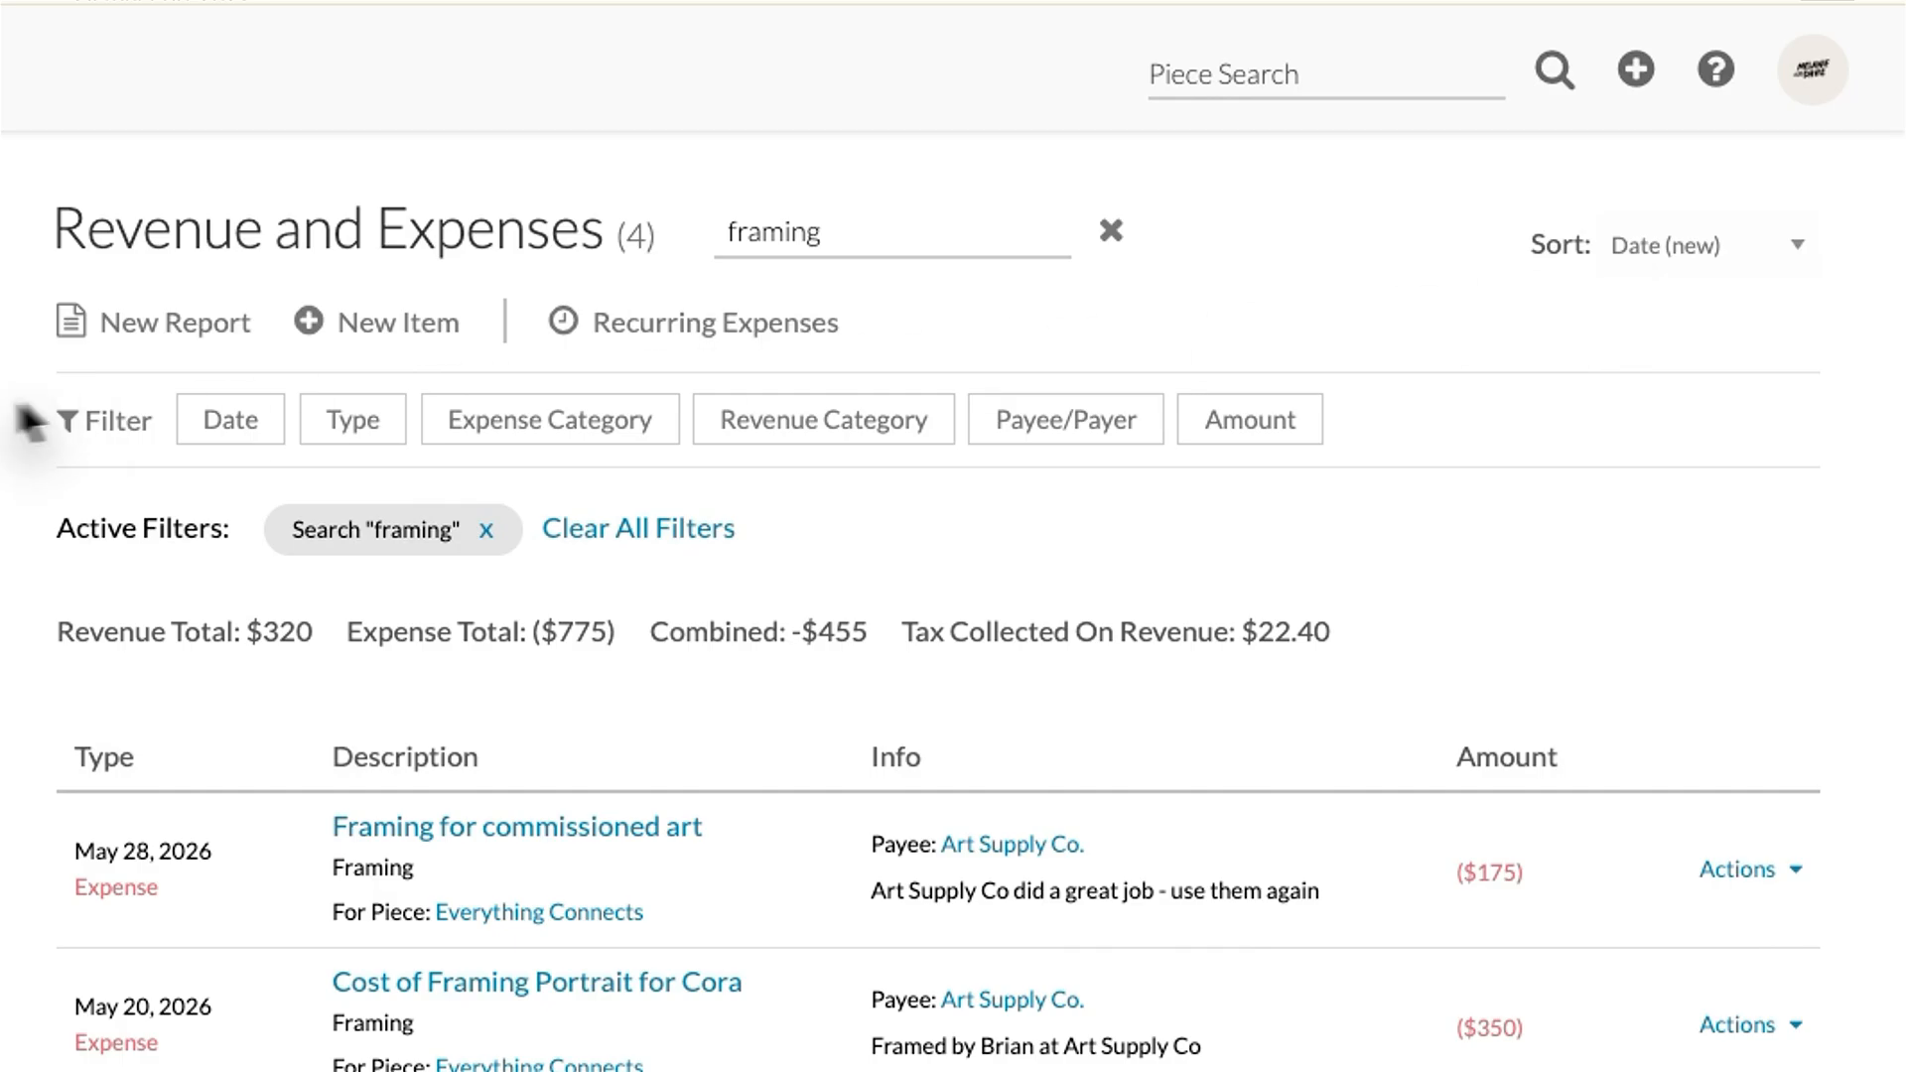
{"action": "left_click", "coordinate": [234, 425]}
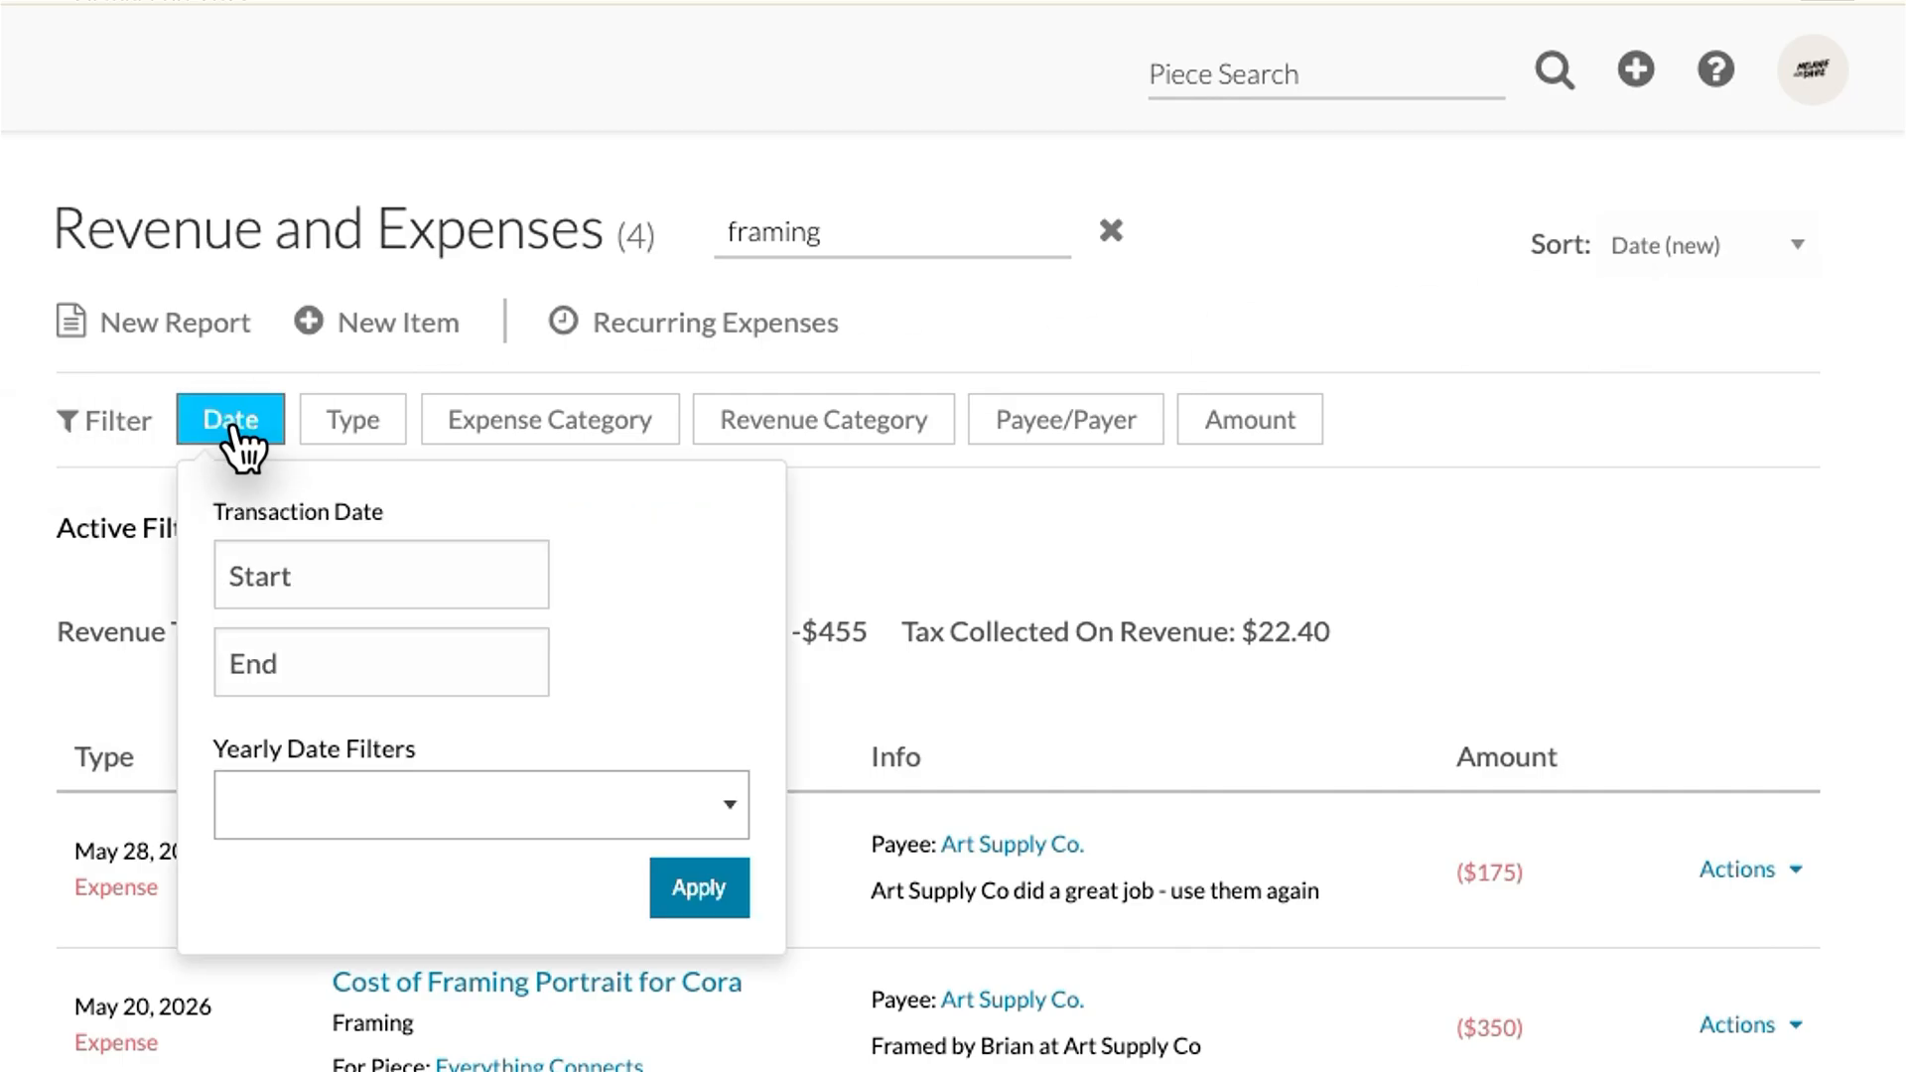
{"action": "left_click", "coordinate": [371, 434]}
{"action": "left_click", "coordinate": [397, 526]}
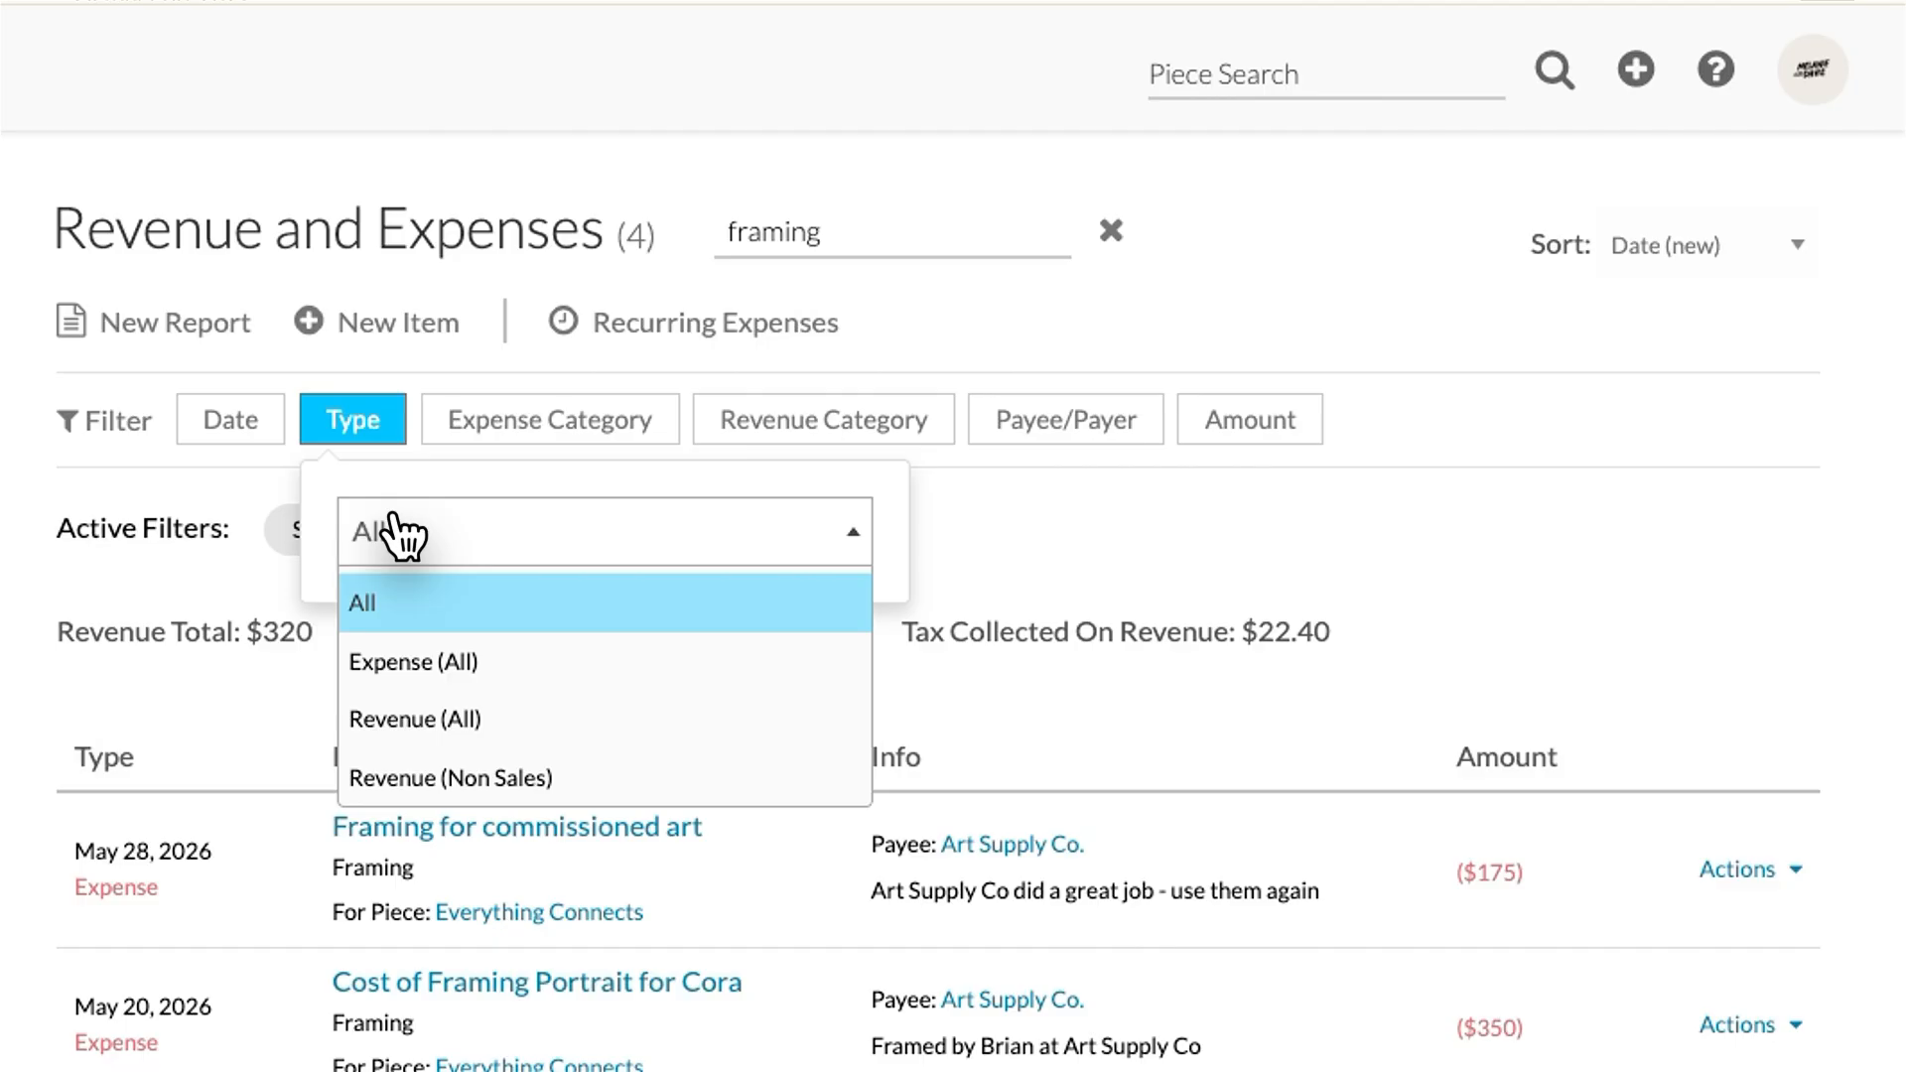
{"action": "left_click", "coordinate": [556, 422]}
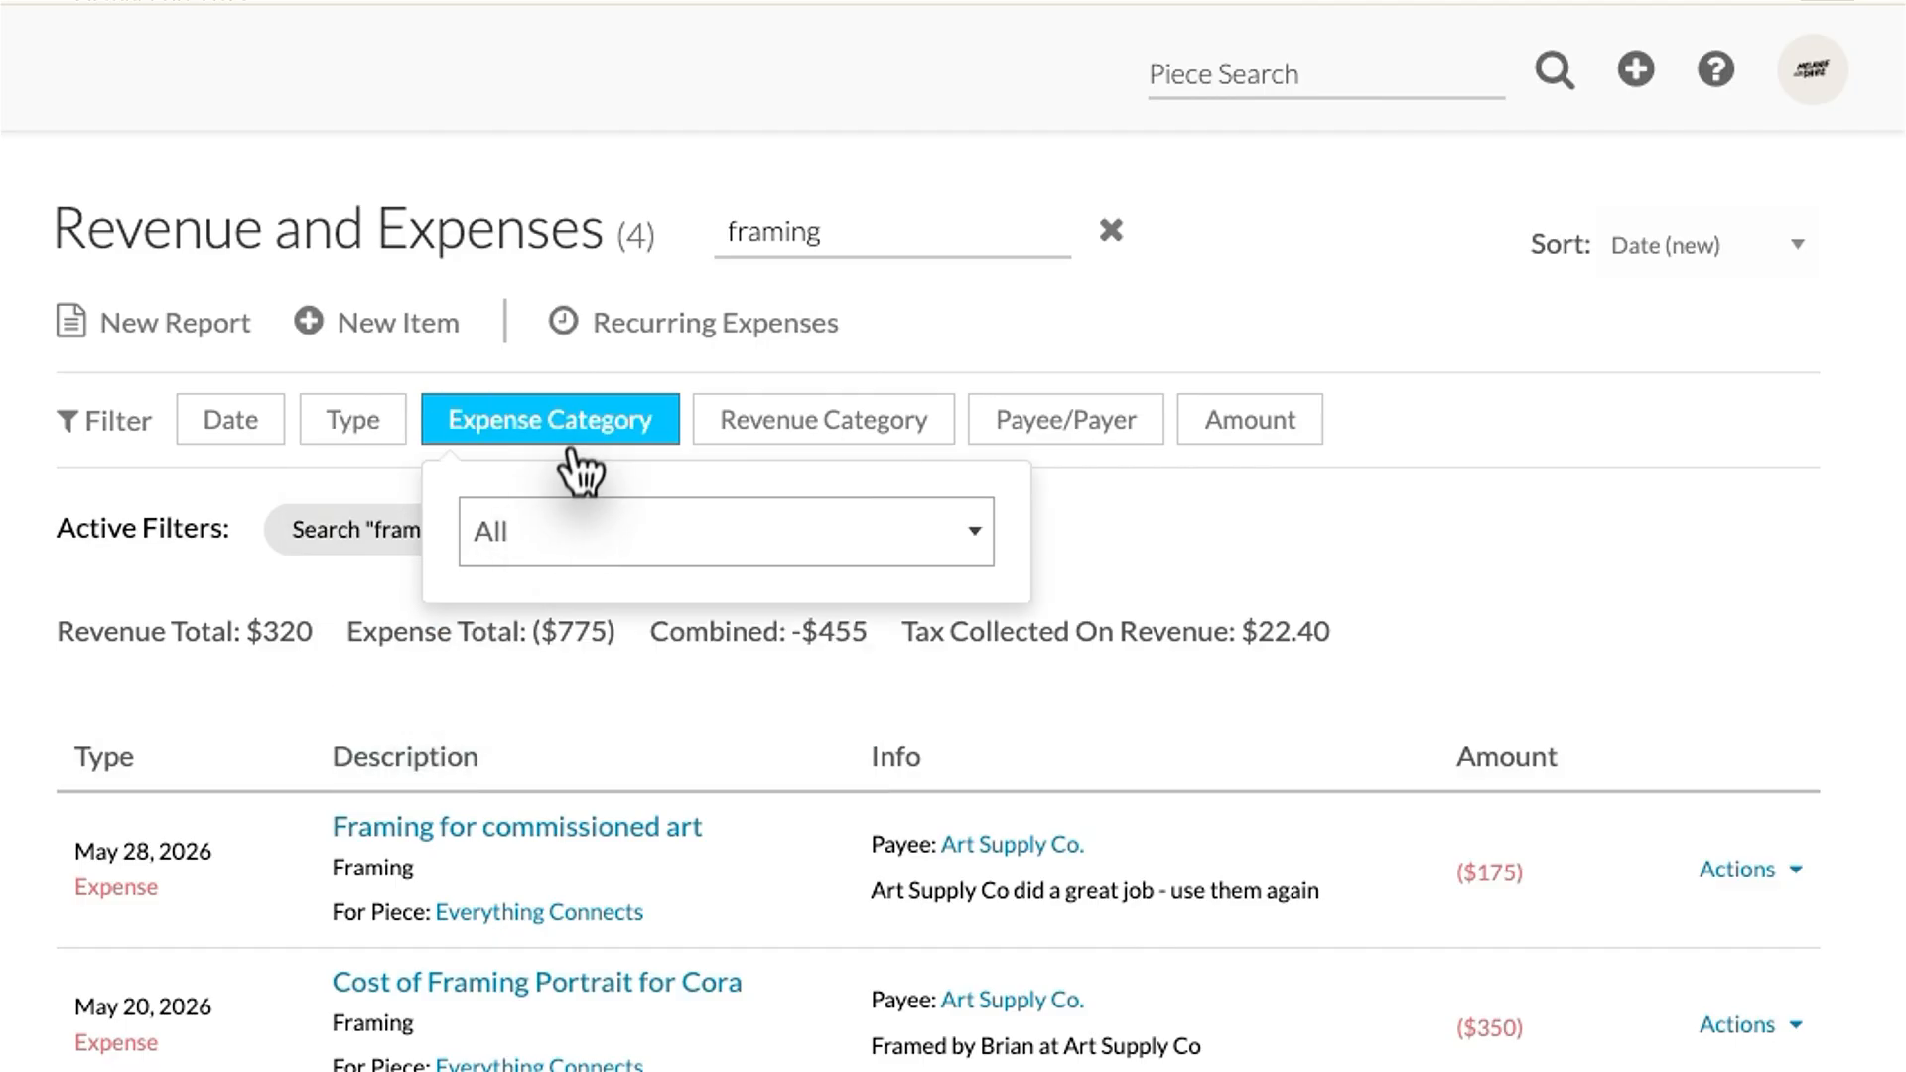
{"action": "left_click", "coordinate": [559, 553]}
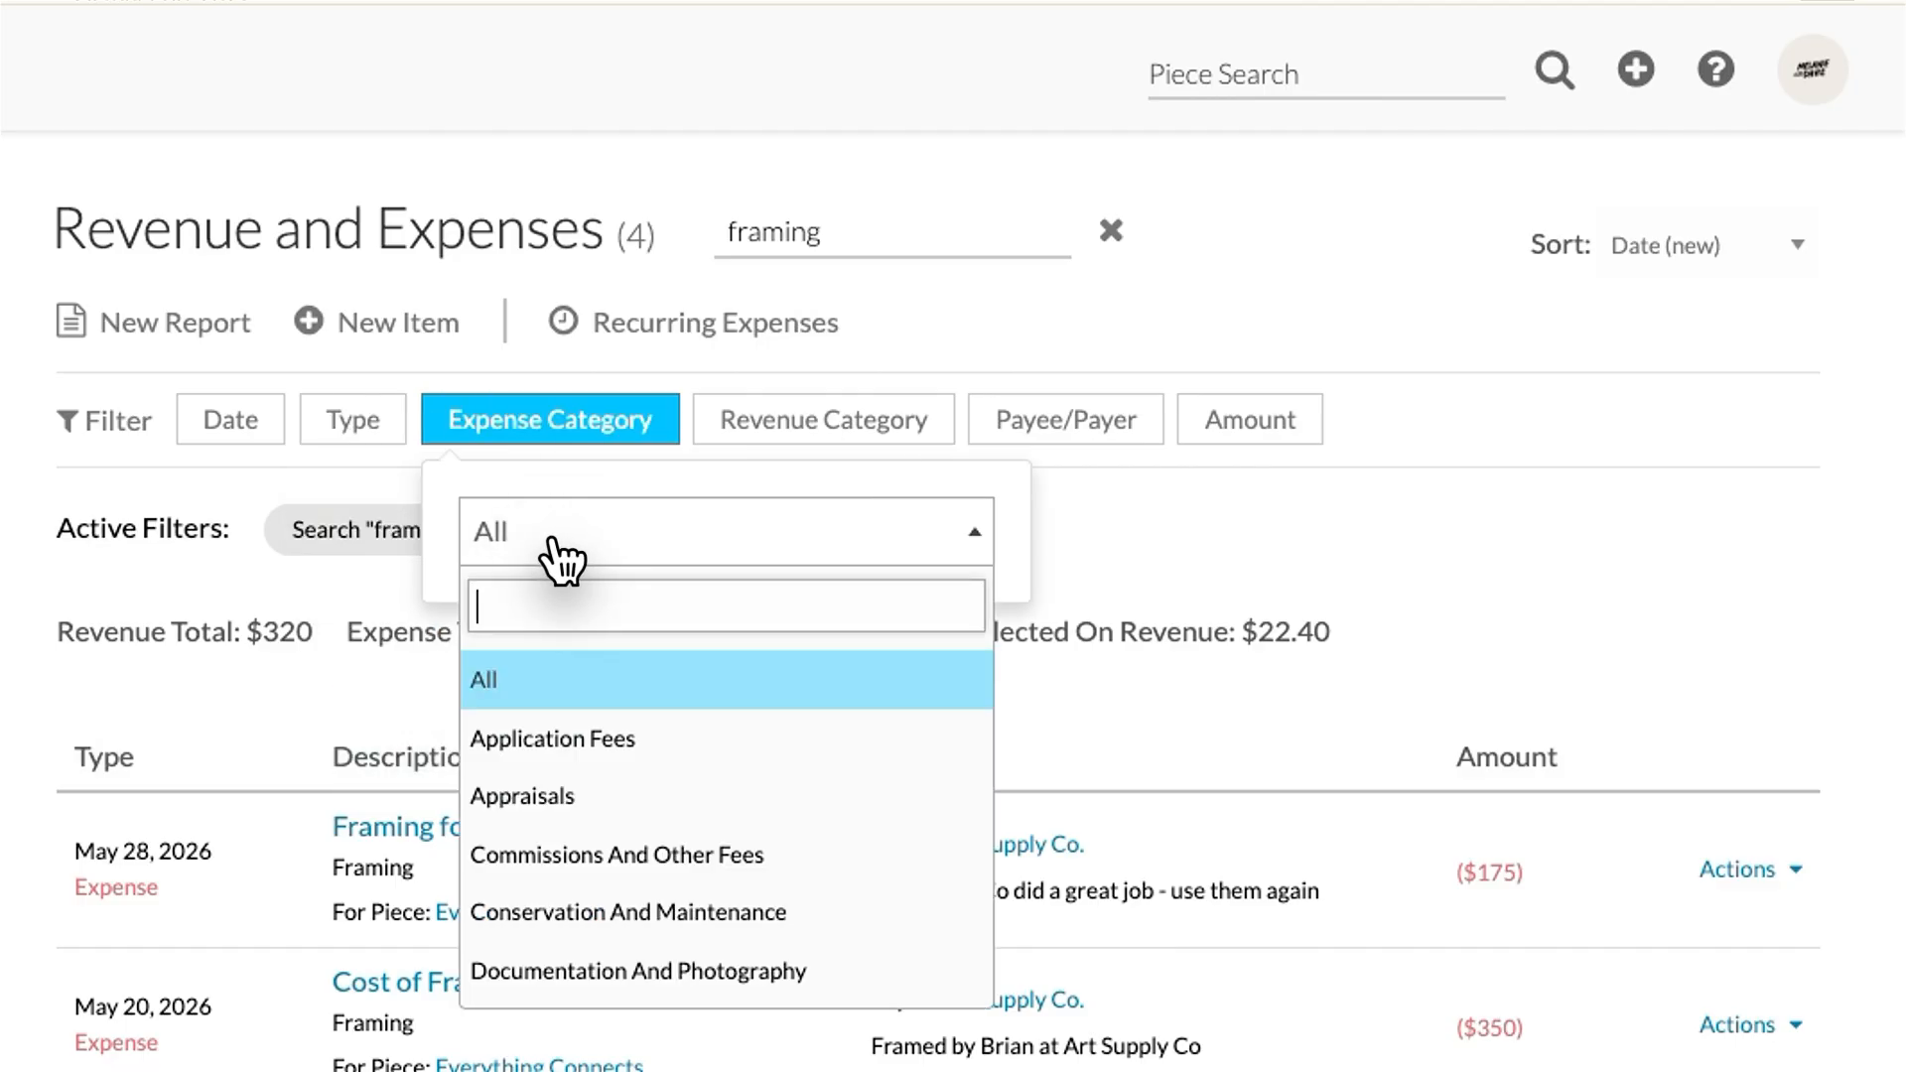
{"action": "left_click", "coordinate": [789, 441]}
{"action": "left_click", "coordinate": [812, 532]}
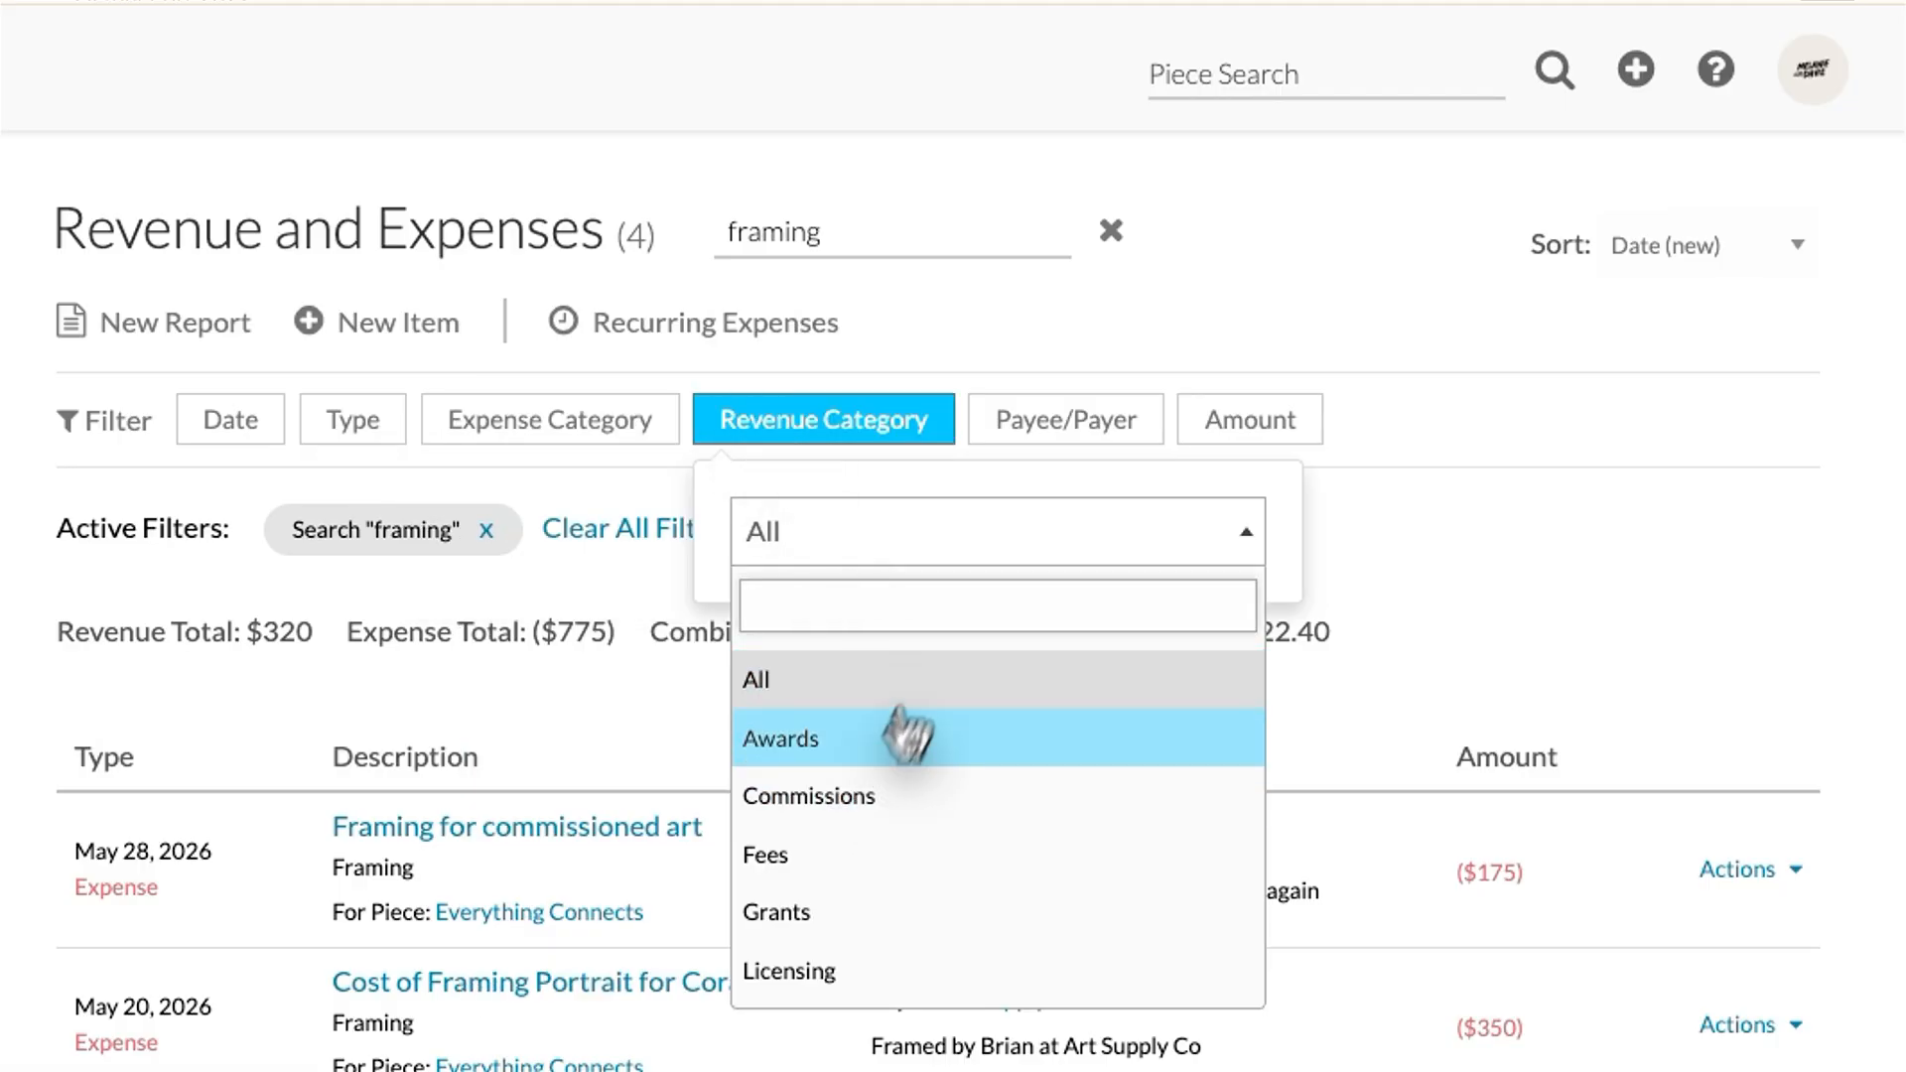
Step: Filter the ledger by the payee Art Supply Co., showing 6 items totalling $1,357.80
{"action": "left_click", "coordinate": [1030, 451]}
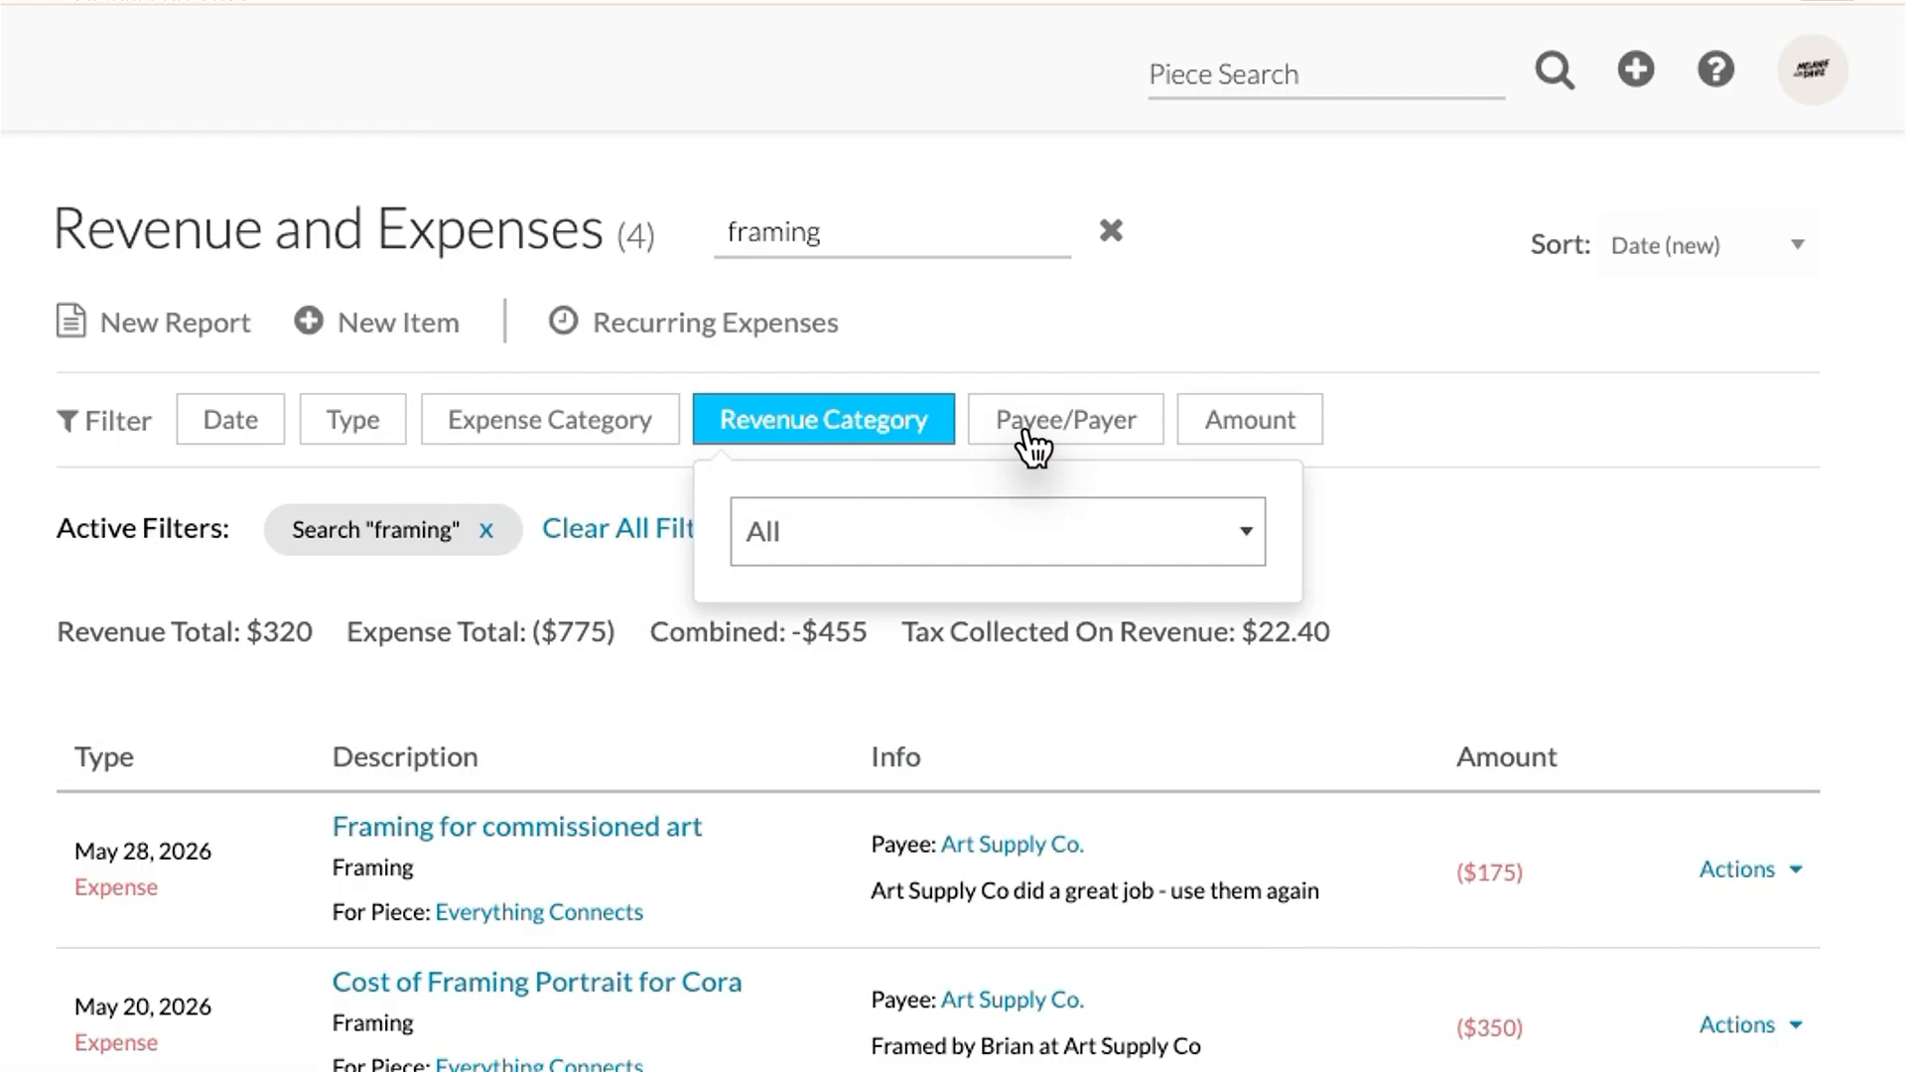
{"action": "left_click", "coordinate": [1031, 449]}
{"action": "left_click", "coordinate": [1033, 527]}
{"action": "left_click", "coordinate": [1022, 659]}
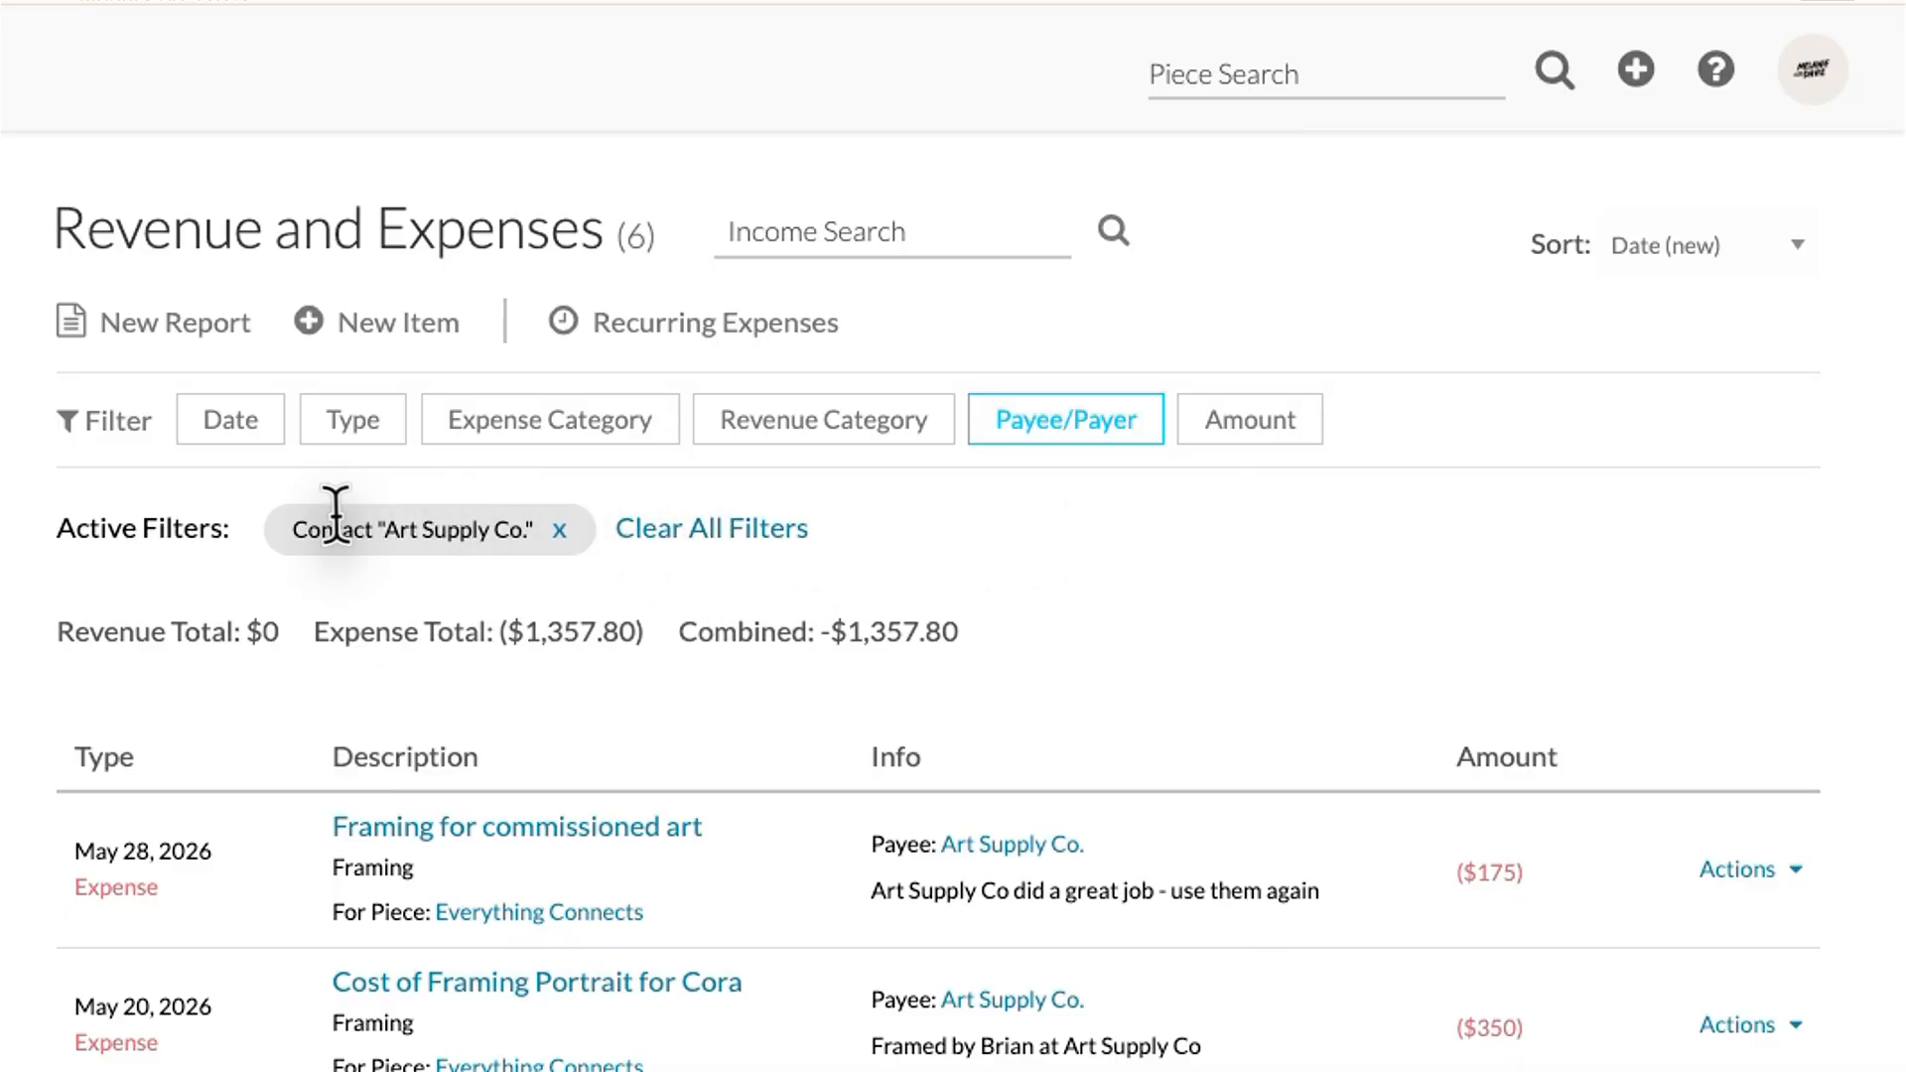
Step: Filter the ledger to the Framing expense category
{"action": "left_click", "coordinate": [545, 444]}
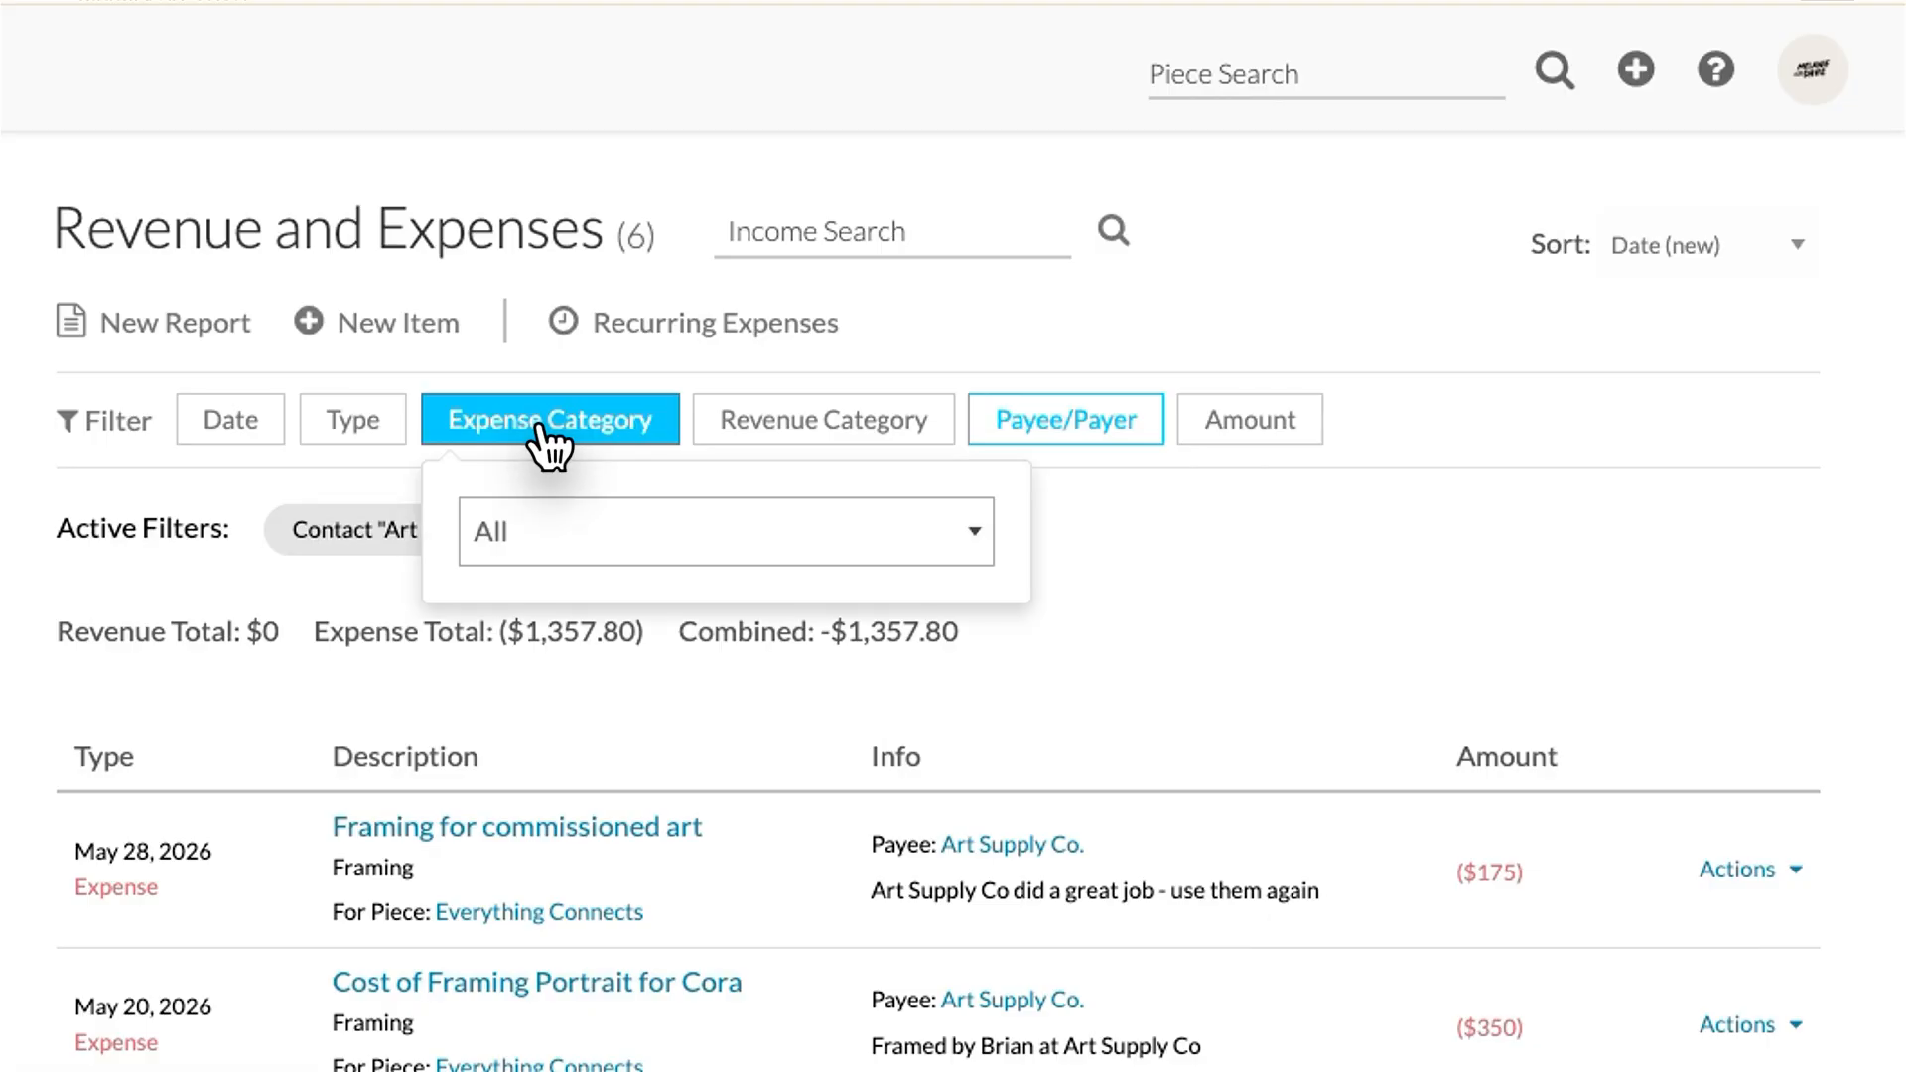
{"action": "left_click", "coordinate": [613, 548]}
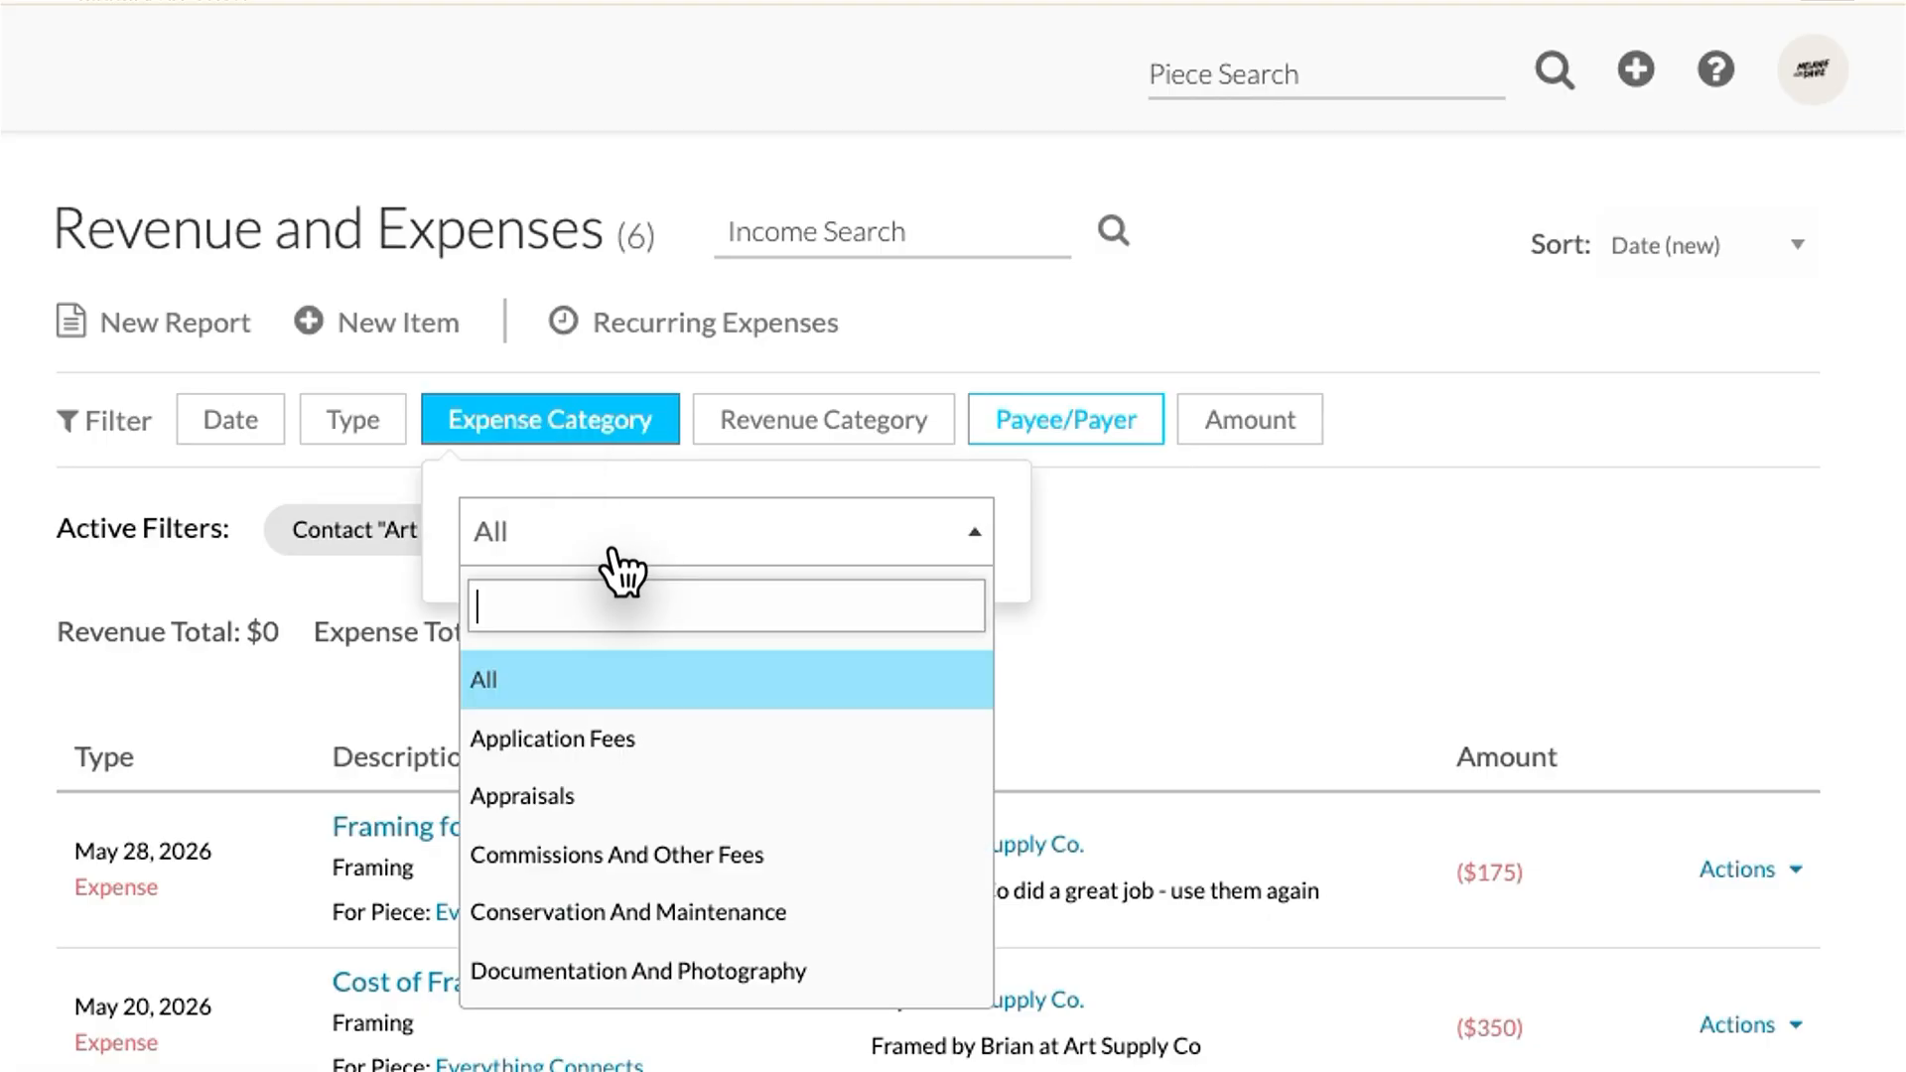
{"action": "scroll", "coordinate": [641, 769], "scroll_direction": "down", "scroll_amount": 1}
{"action": "scroll", "coordinate": [643, 782], "scroll_direction": "down", "scroll_amount": 4}
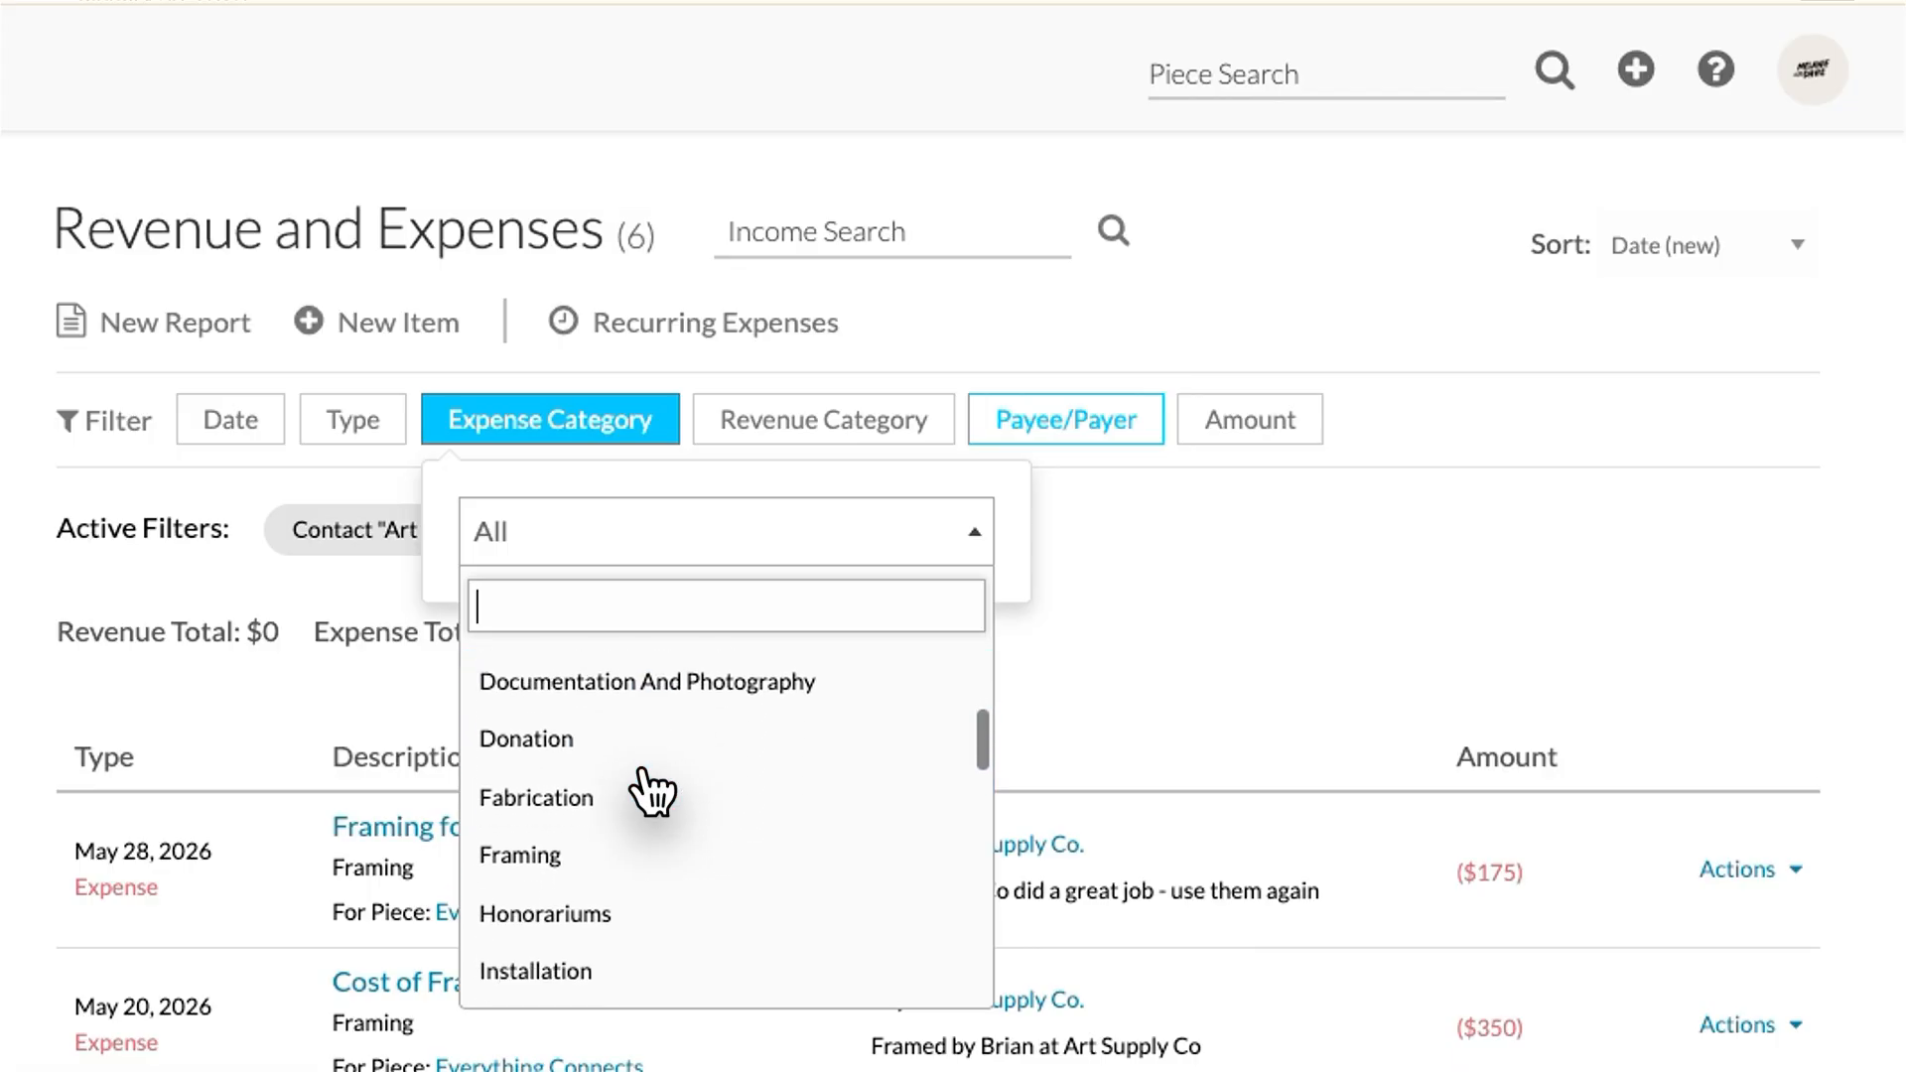
{"action": "left_click", "coordinate": [545, 852]}
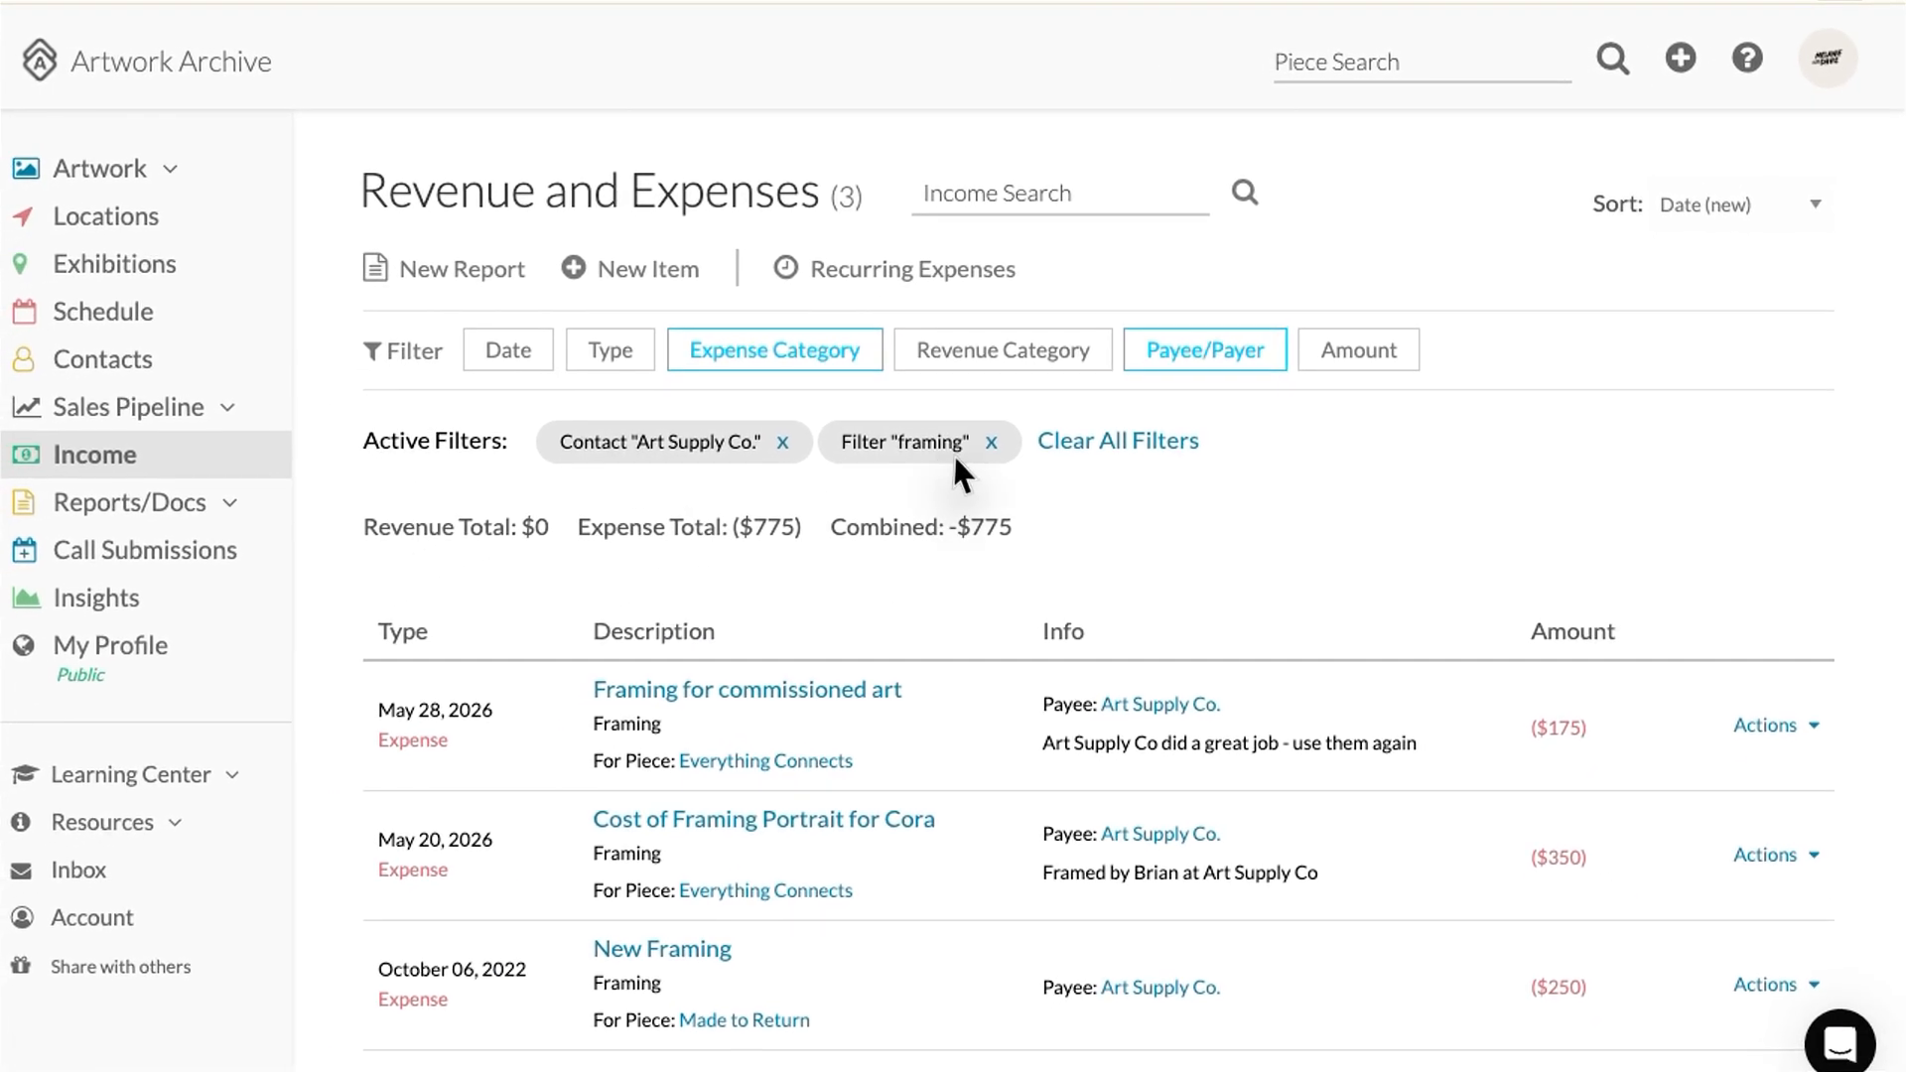
{"action": "scroll", "coordinate": [889, 600], "scroll_direction": "down", "scroll_amount": 2}
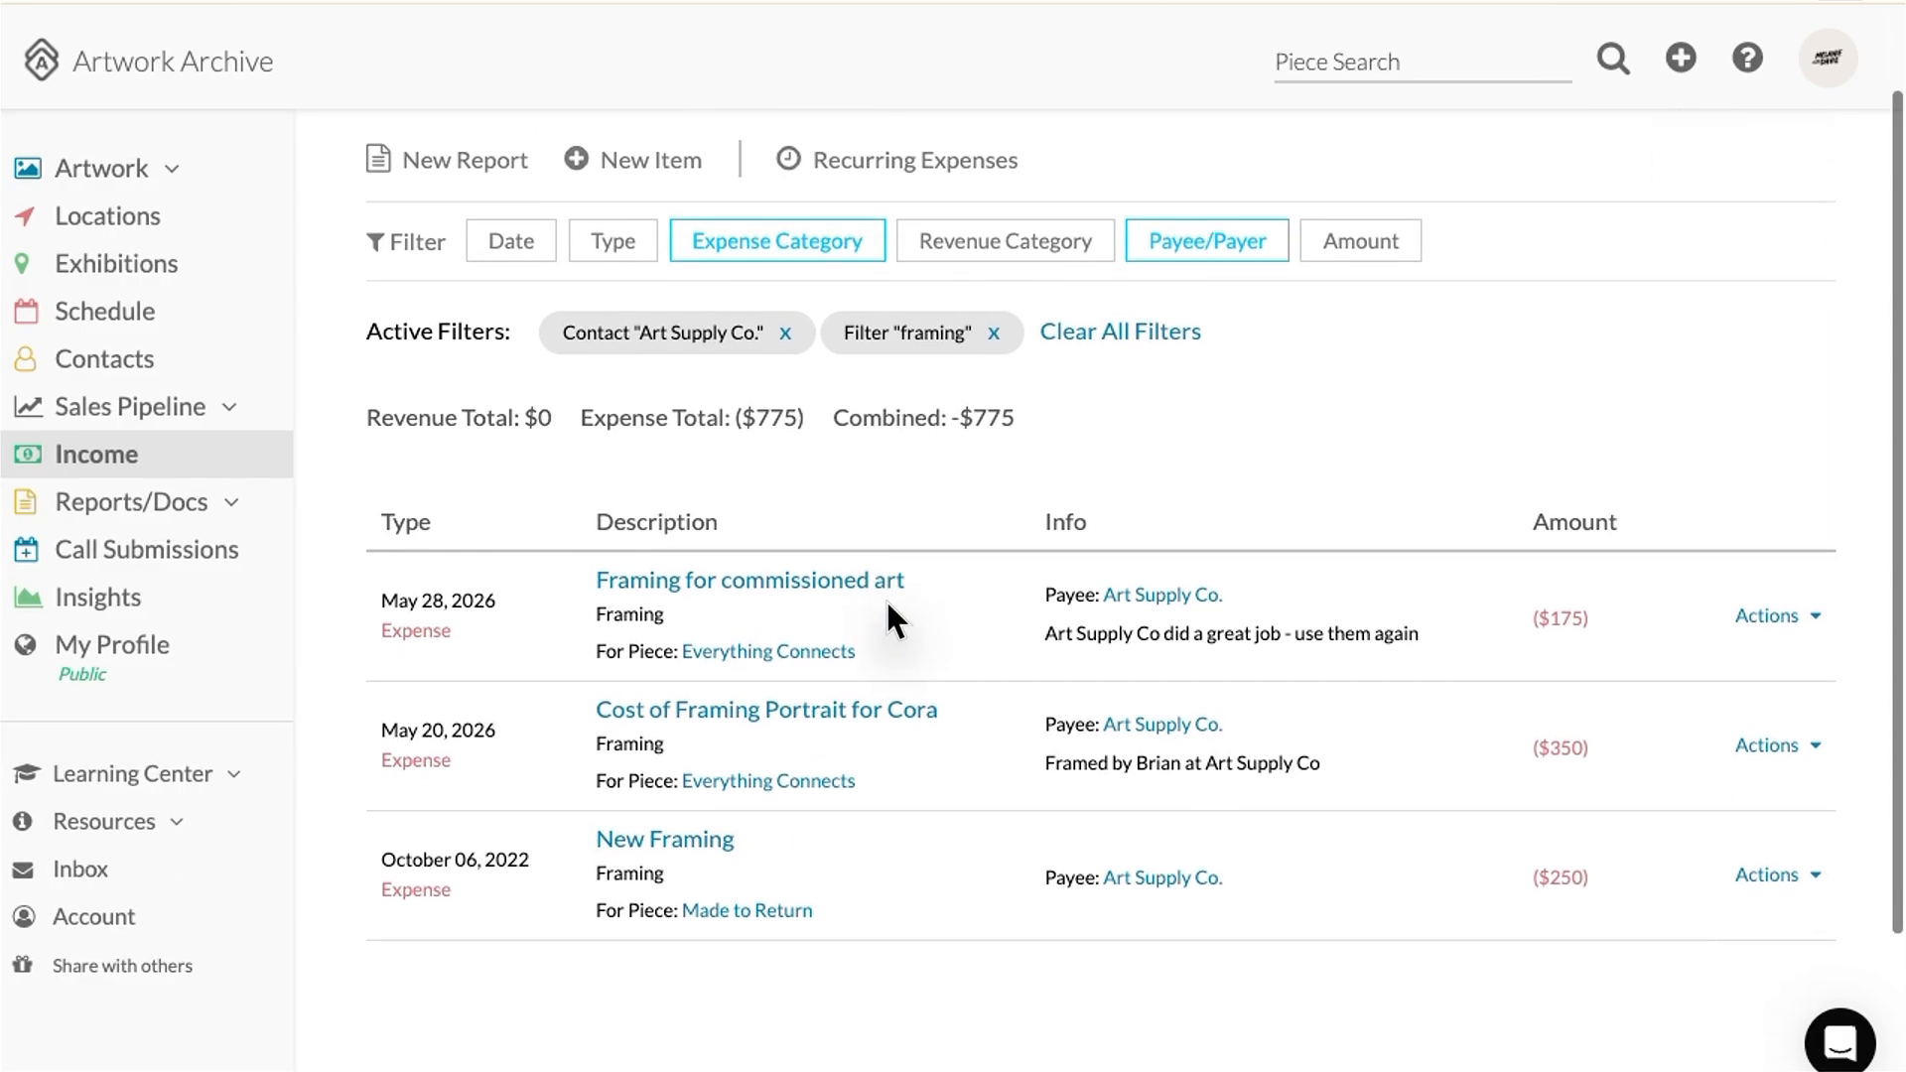
{"action": "scroll", "coordinate": [889, 605], "scroll_direction": "up", "scroll_amount": 1}
{"action": "scroll", "coordinate": [888, 606], "scroll_direction": "up", "scroll_amount": 1}
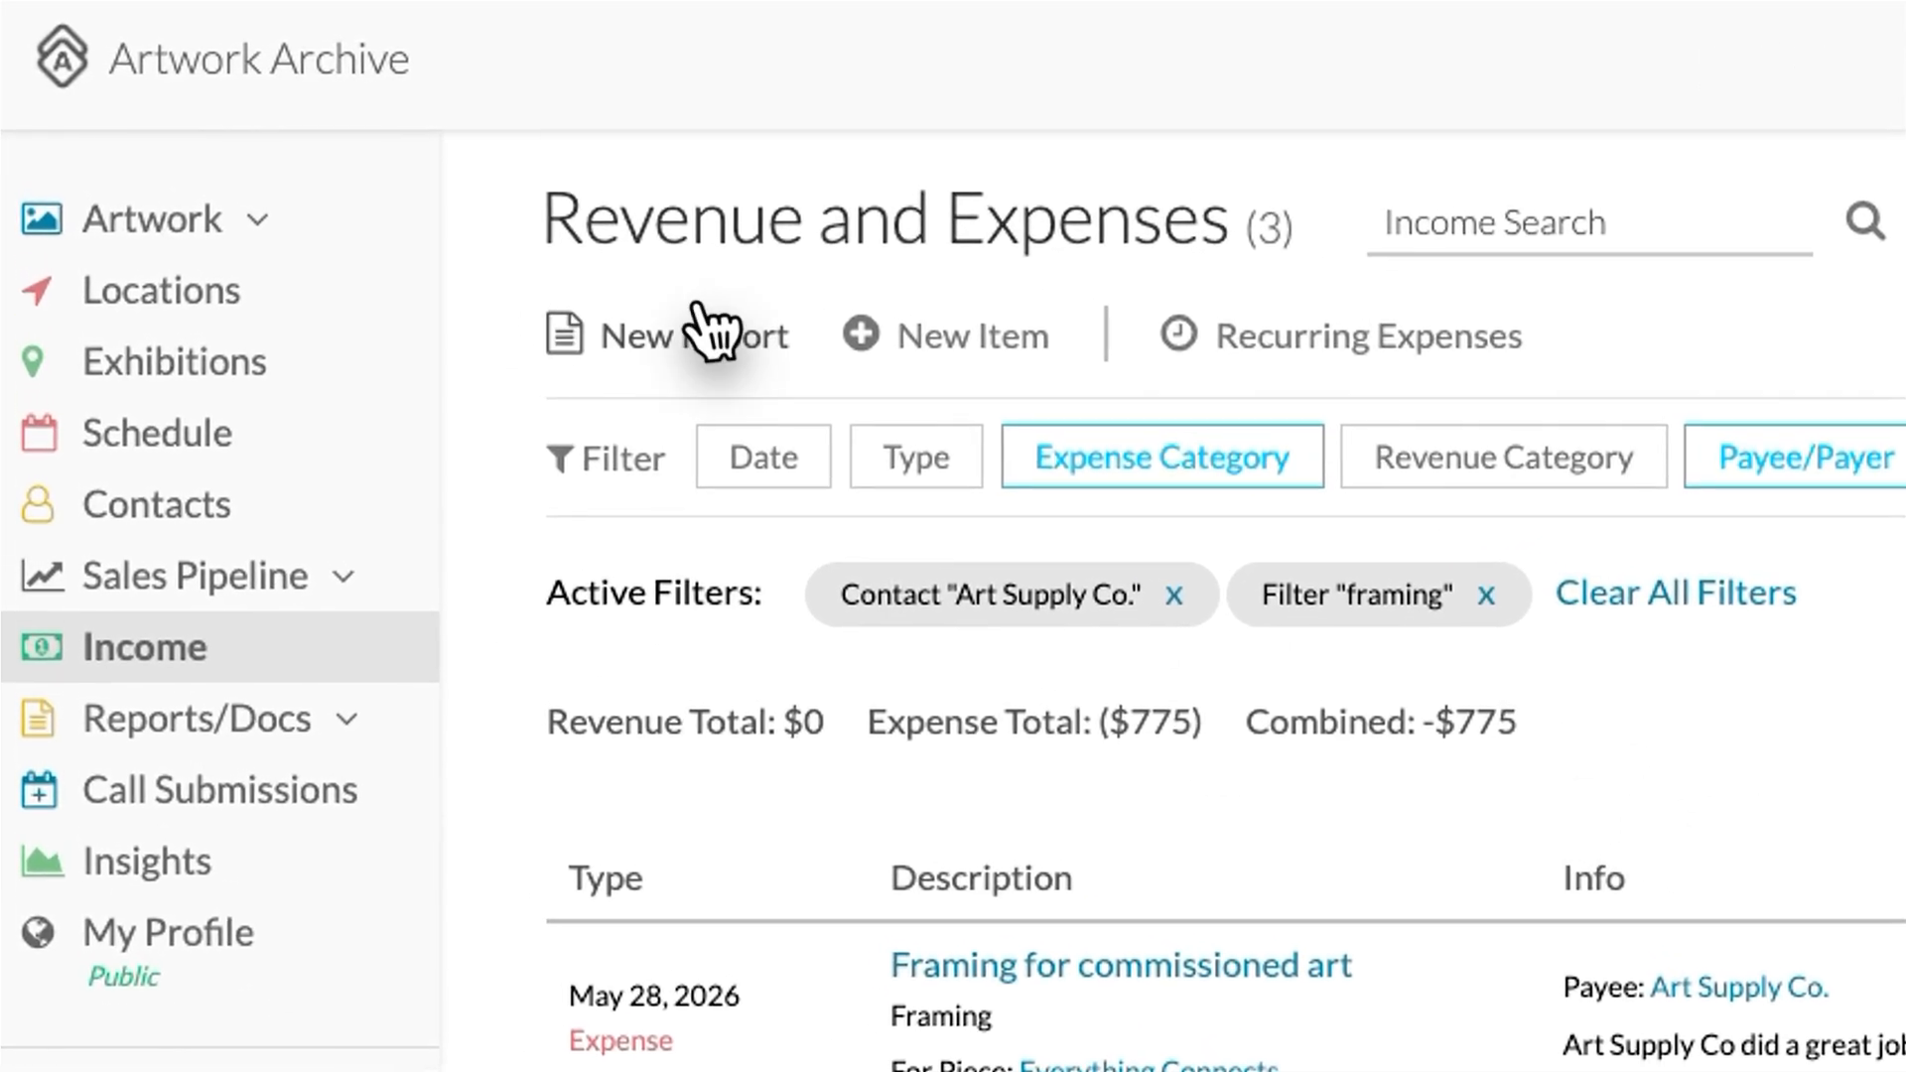
Step: Check the New Report options, then clear all filters to list all 26 records
{"action": "left_click", "coordinate": [679, 343]}
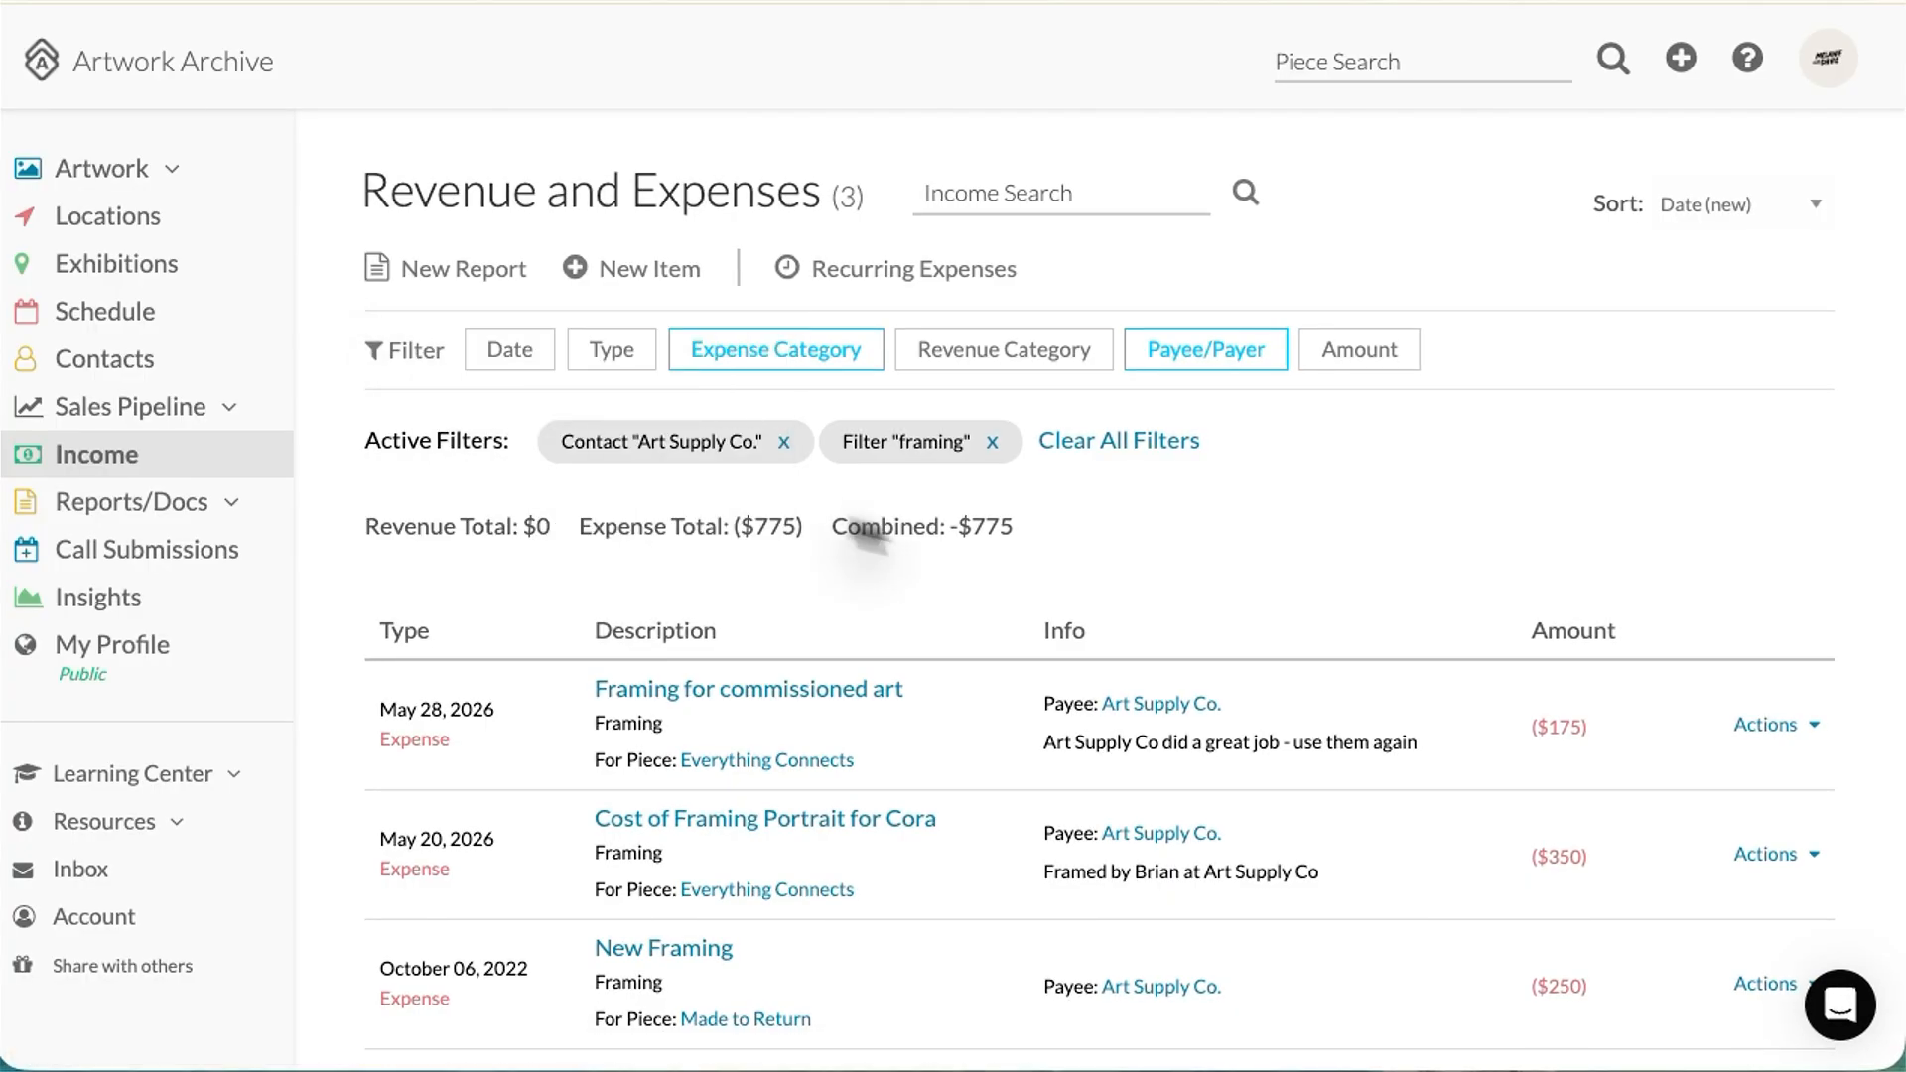
{"action": "left_click", "coordinate": [1123, 452]}
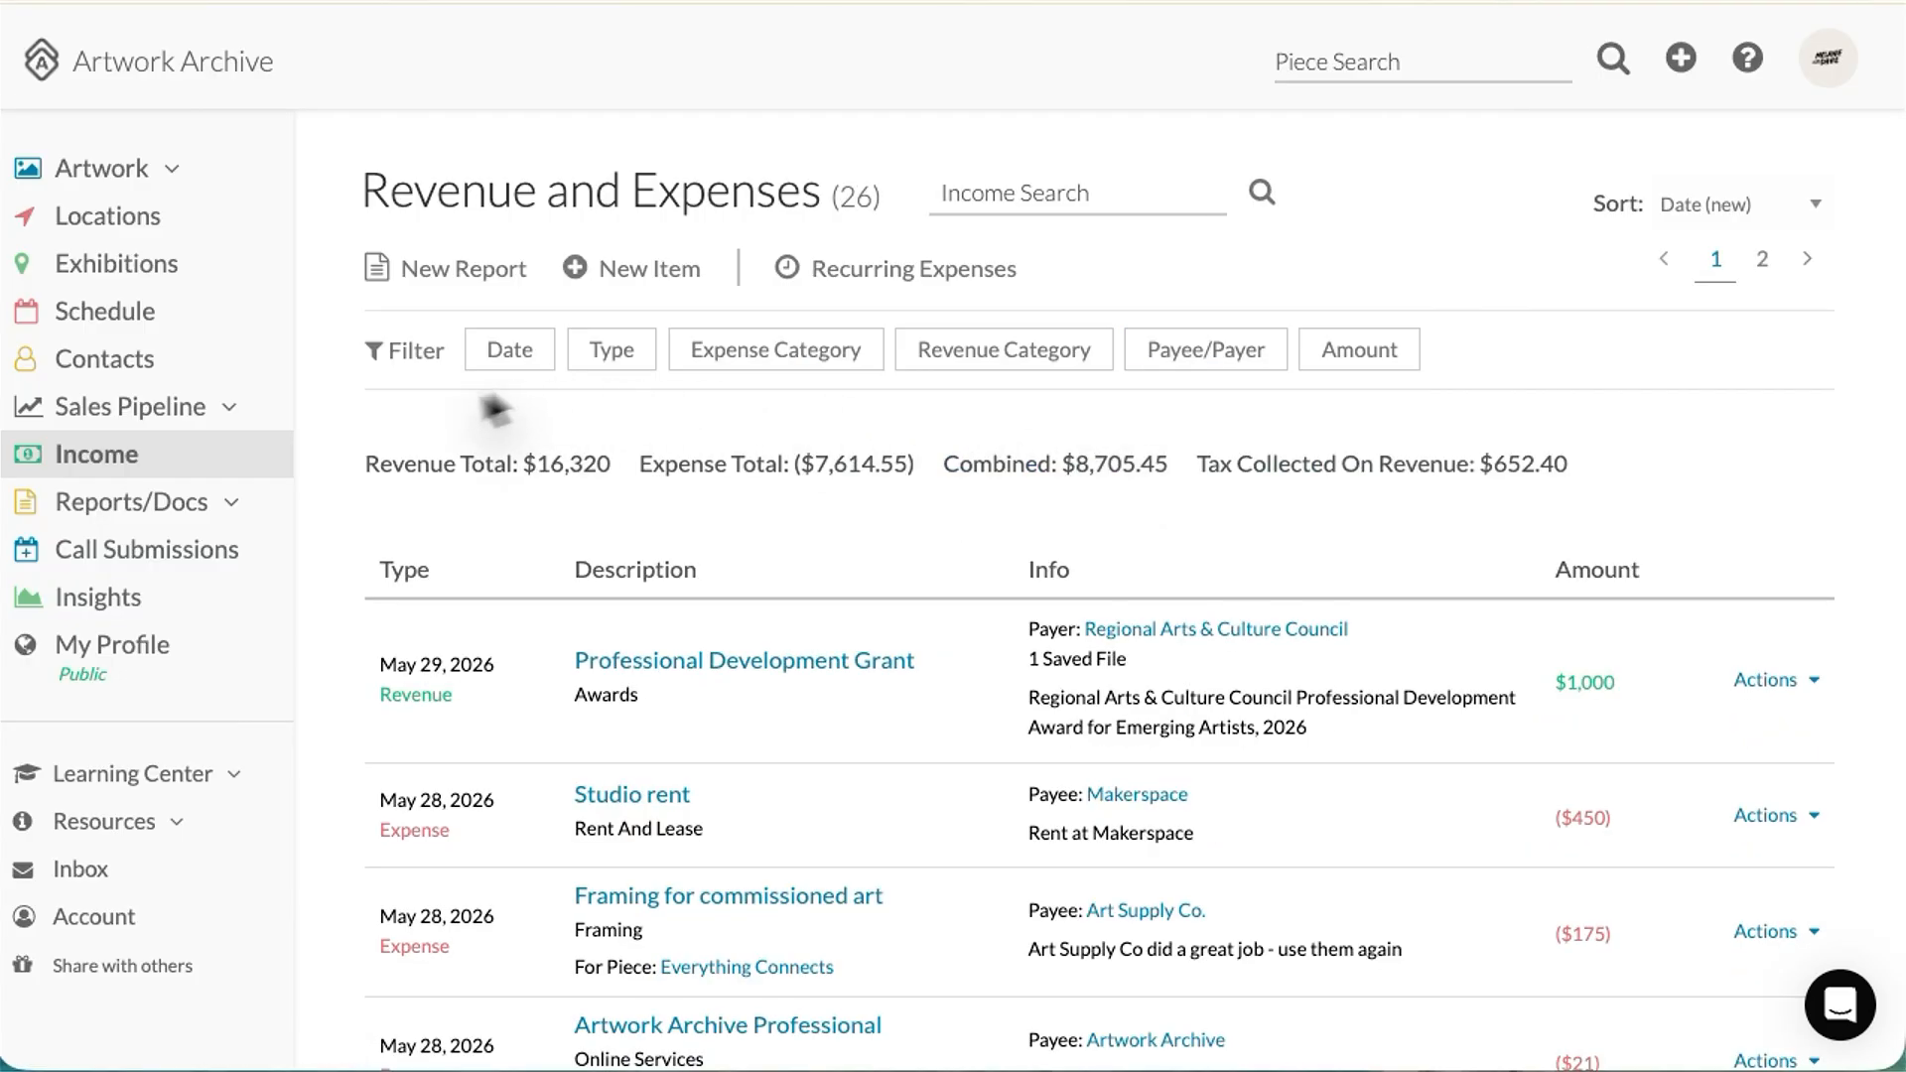
{"action": "left_click", "coordinate": [459, 293]}
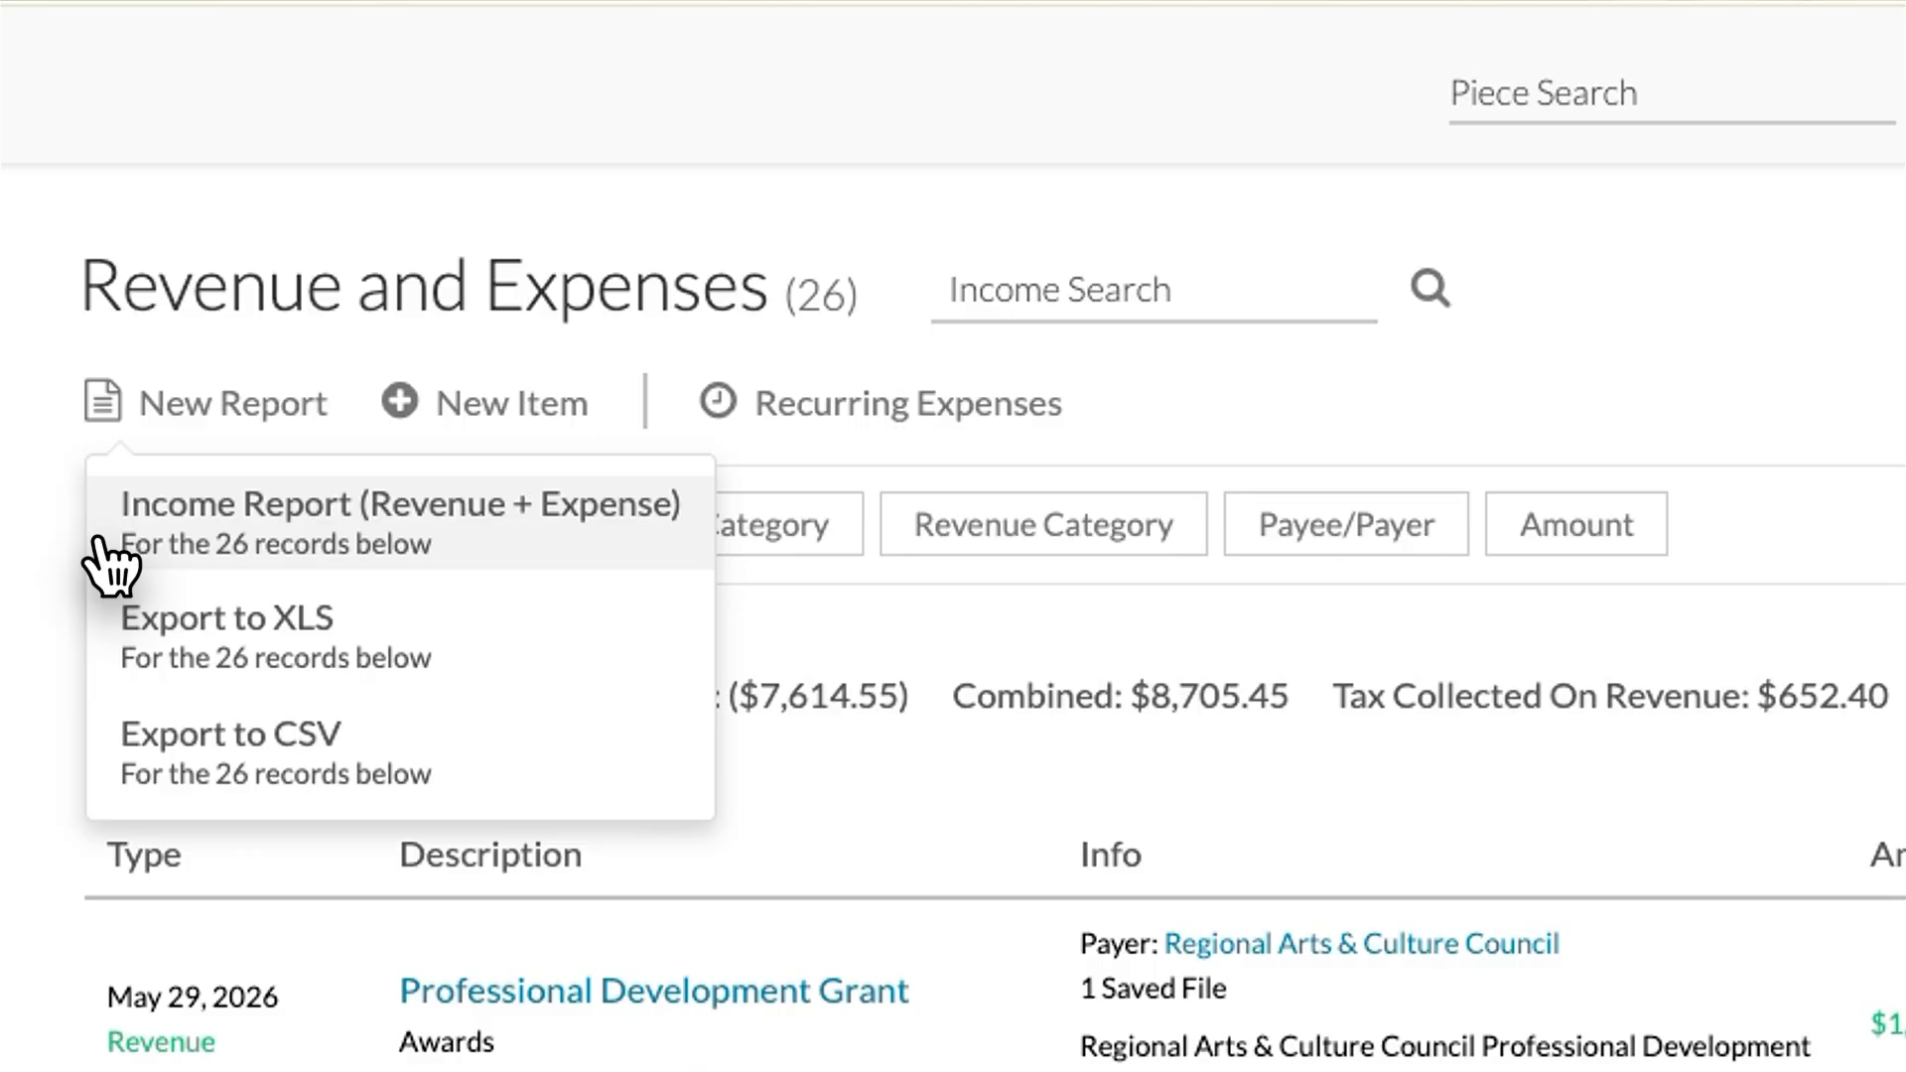
{"action": "left_click", "coordinate": [65, 537]}
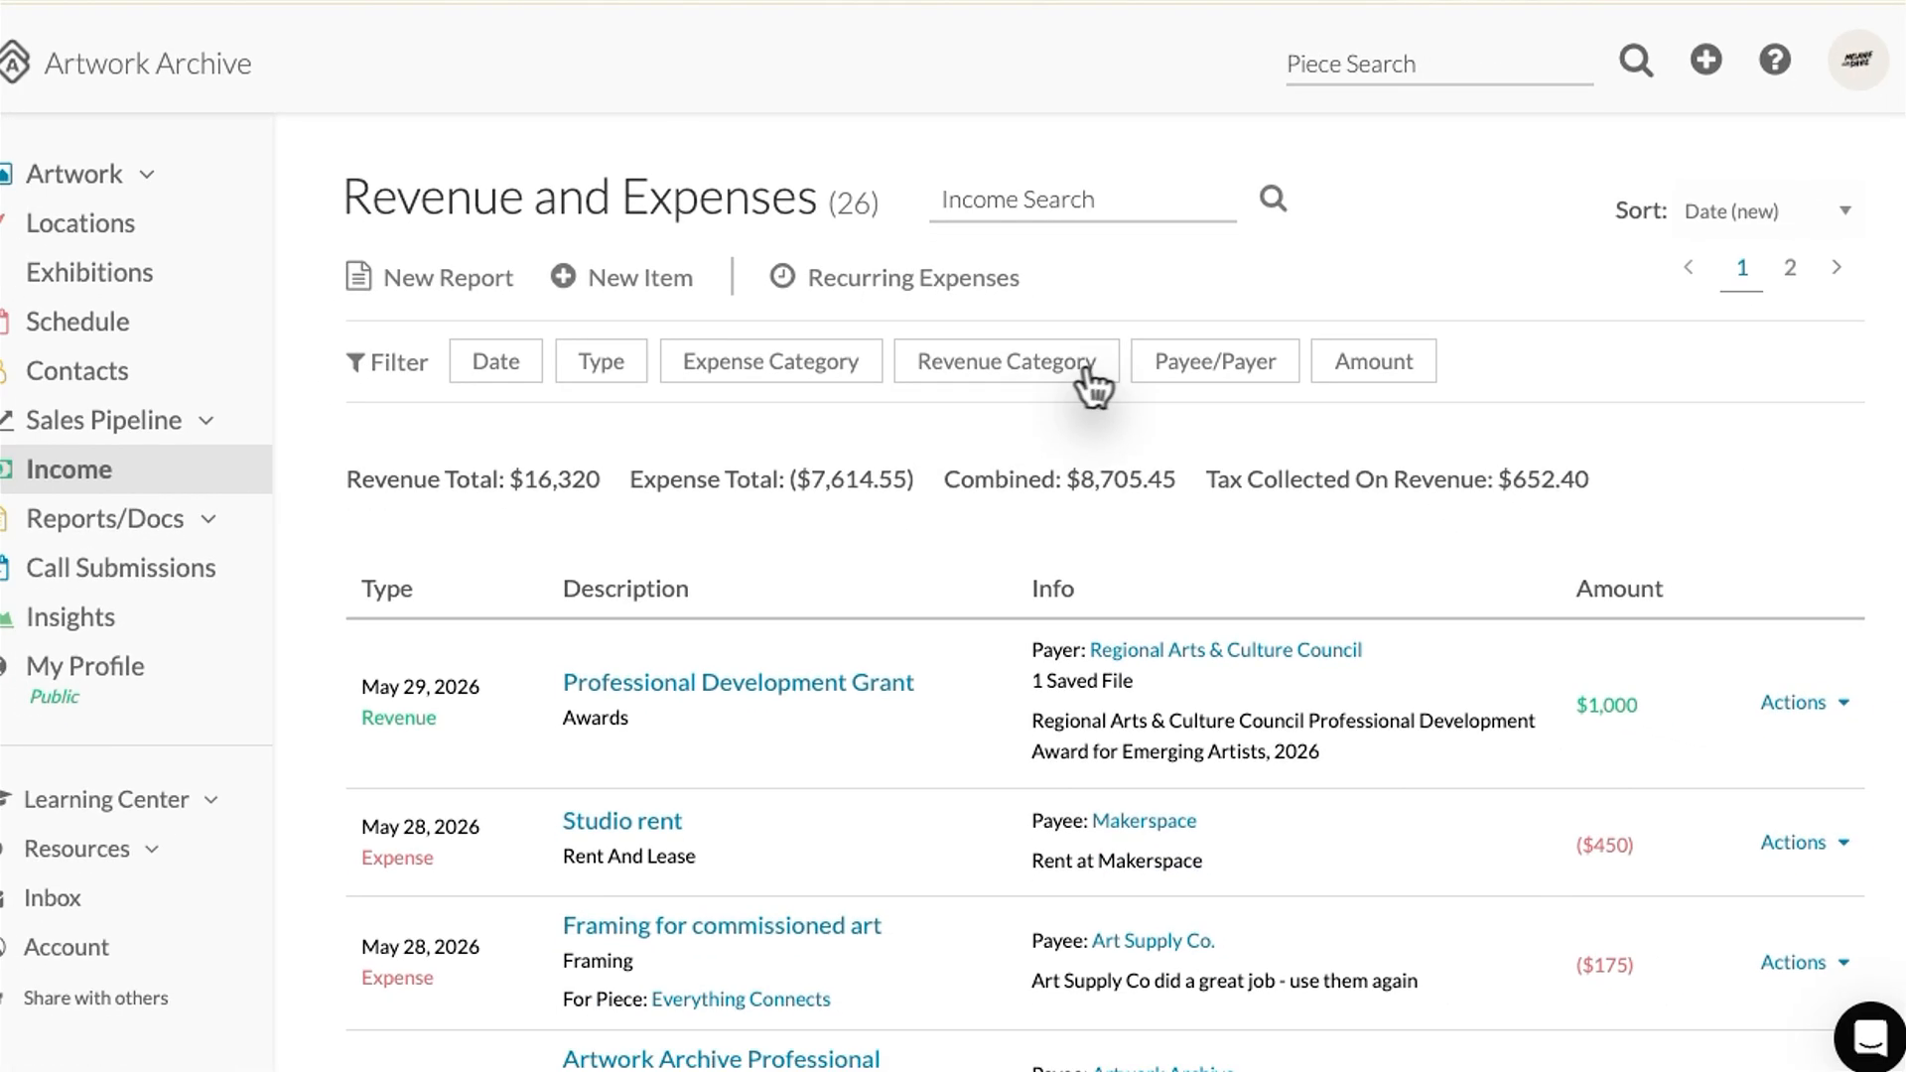
{"action": "left_click", "coordinate": [410, 282]}
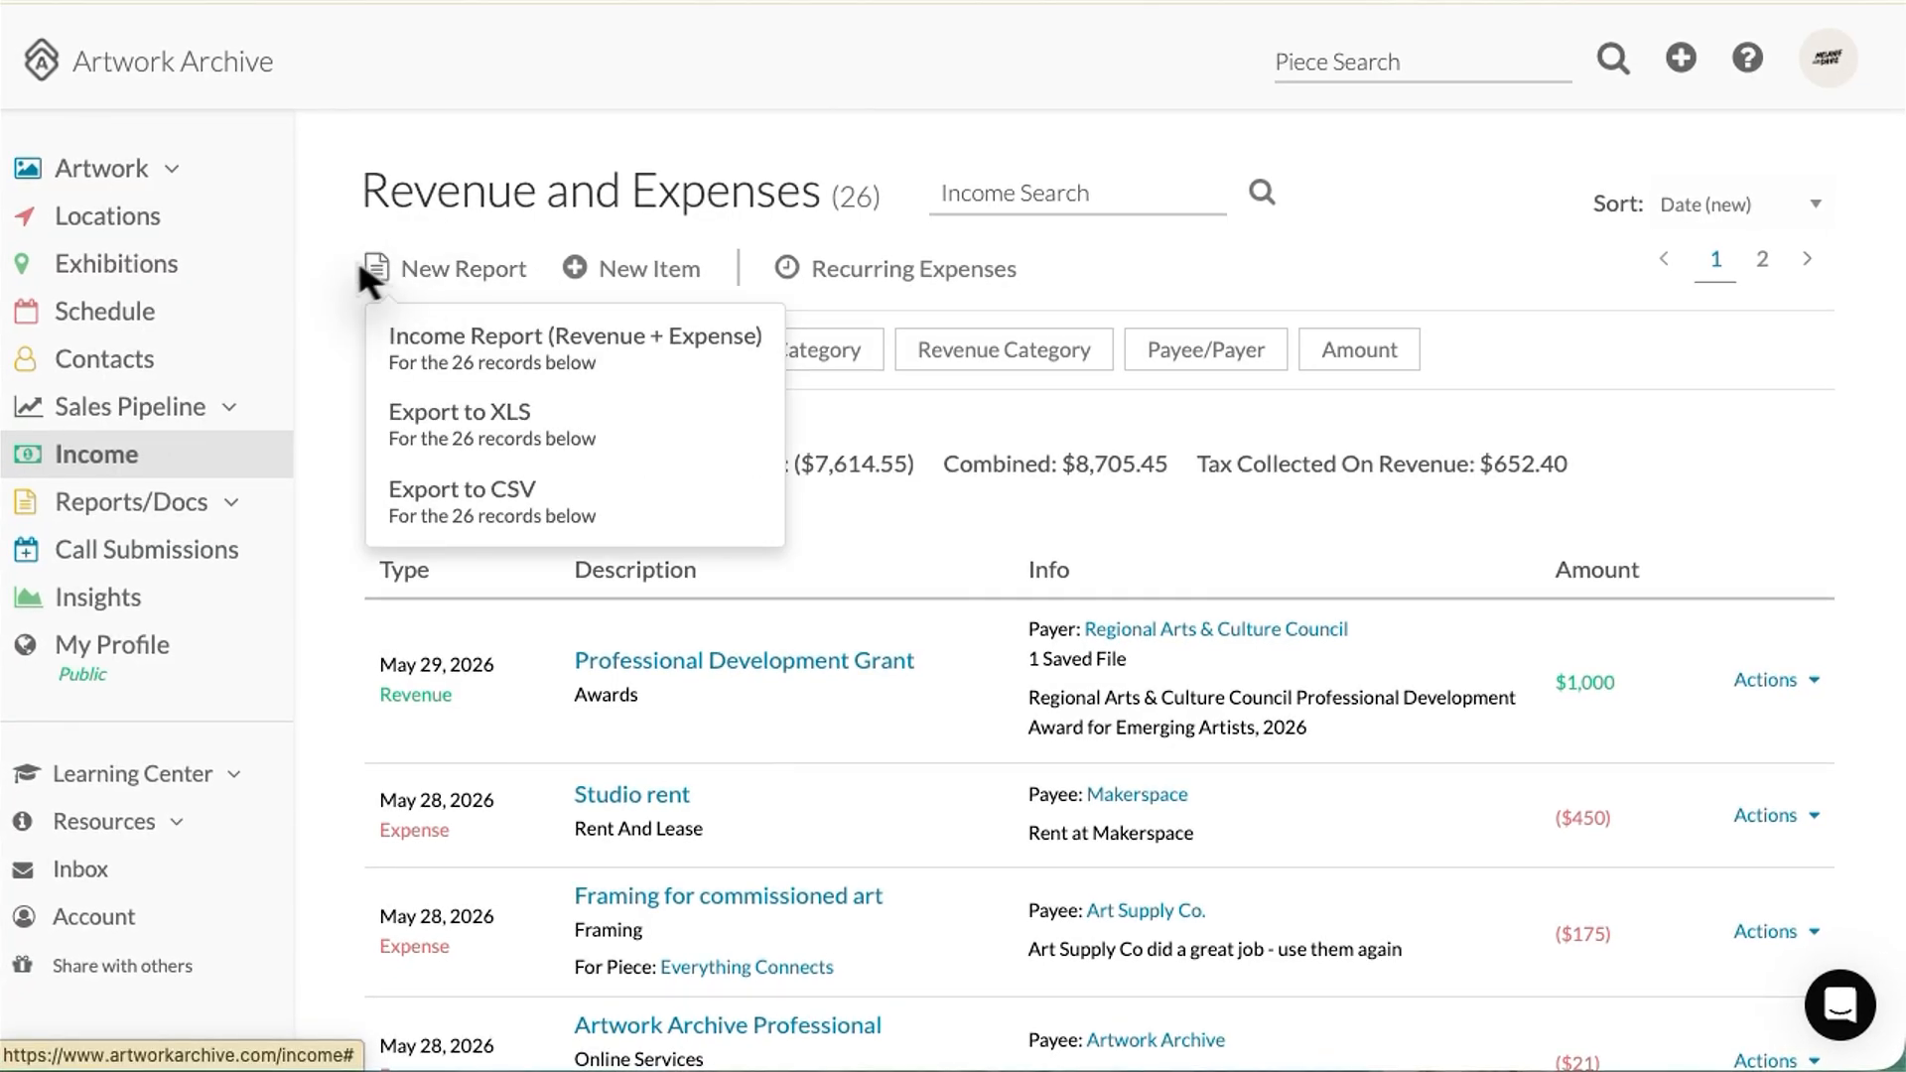
{"action": "left_click", "coordinate": [329, 281]}
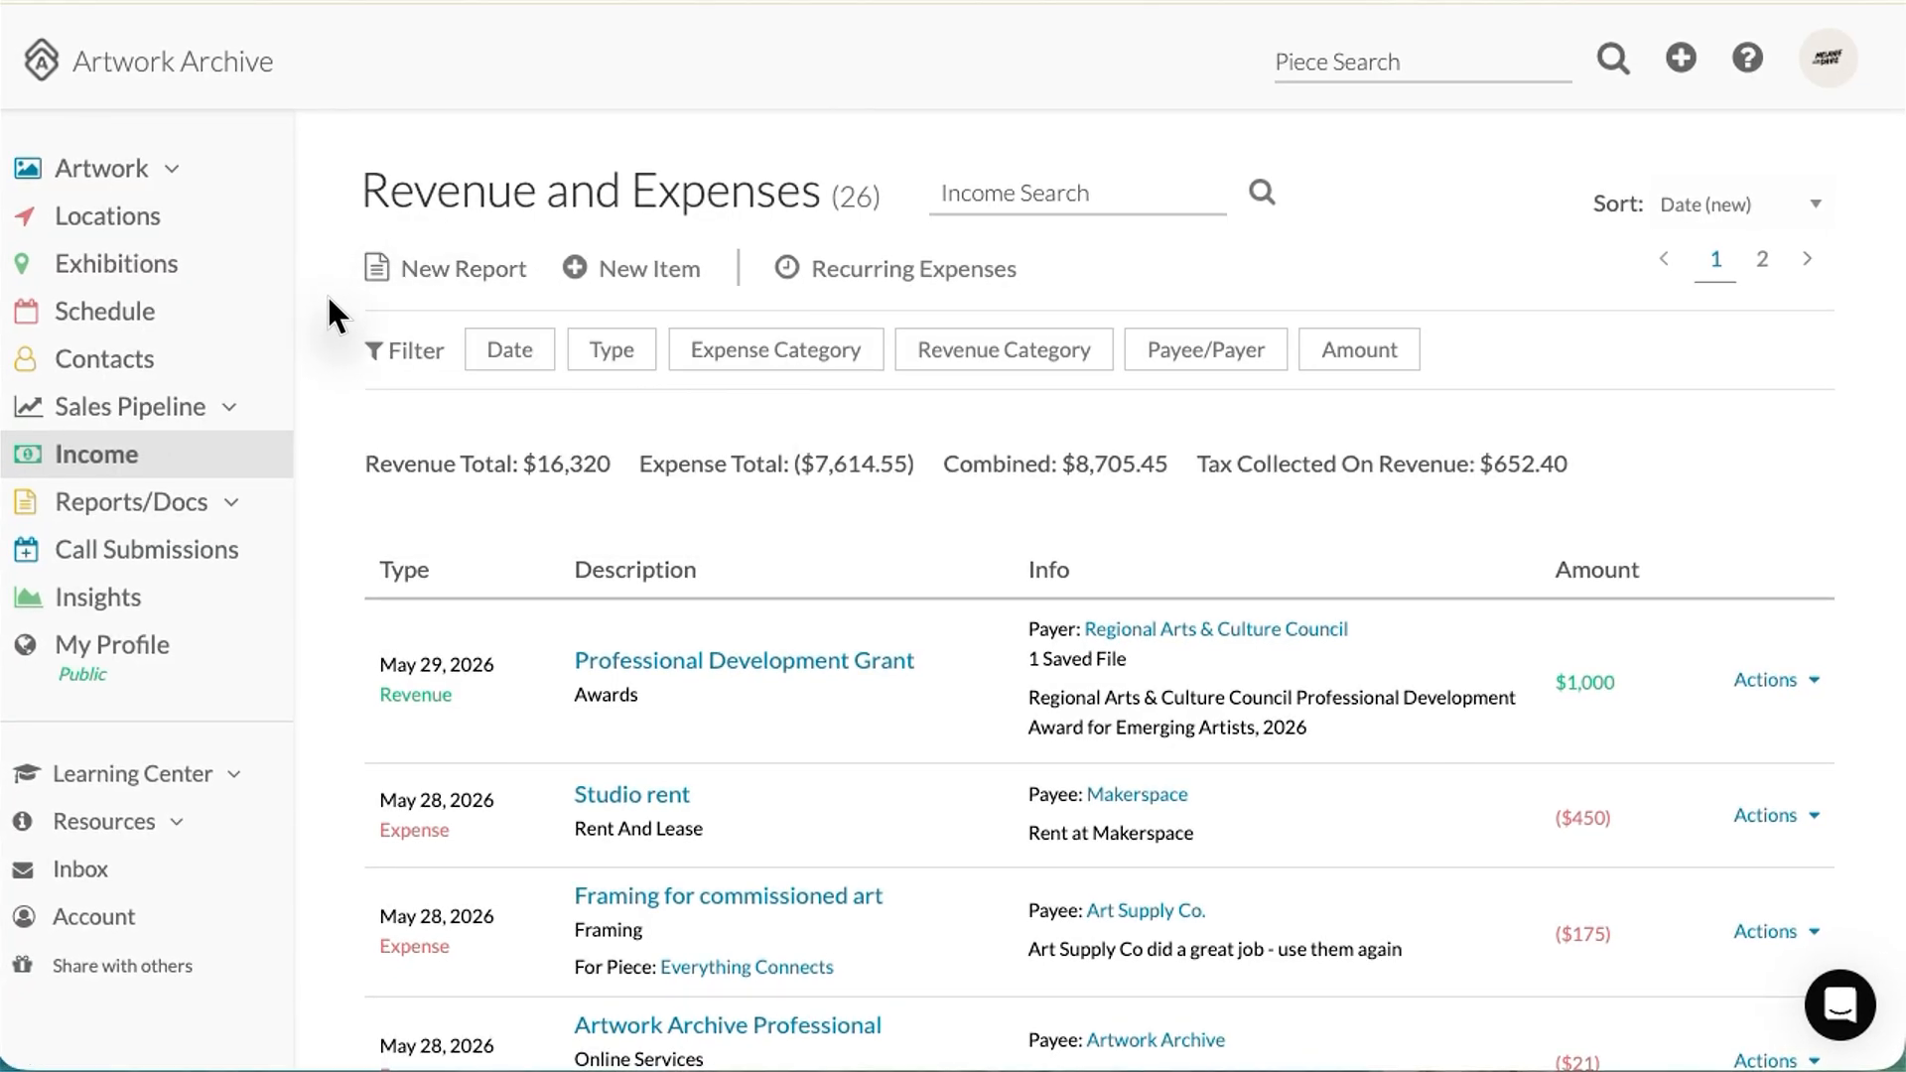
Step: Filter the ledger to 2026 (year to date) and view New Report options for the 20 records
{"action": "left_click", "coordinate": [506, 355]}
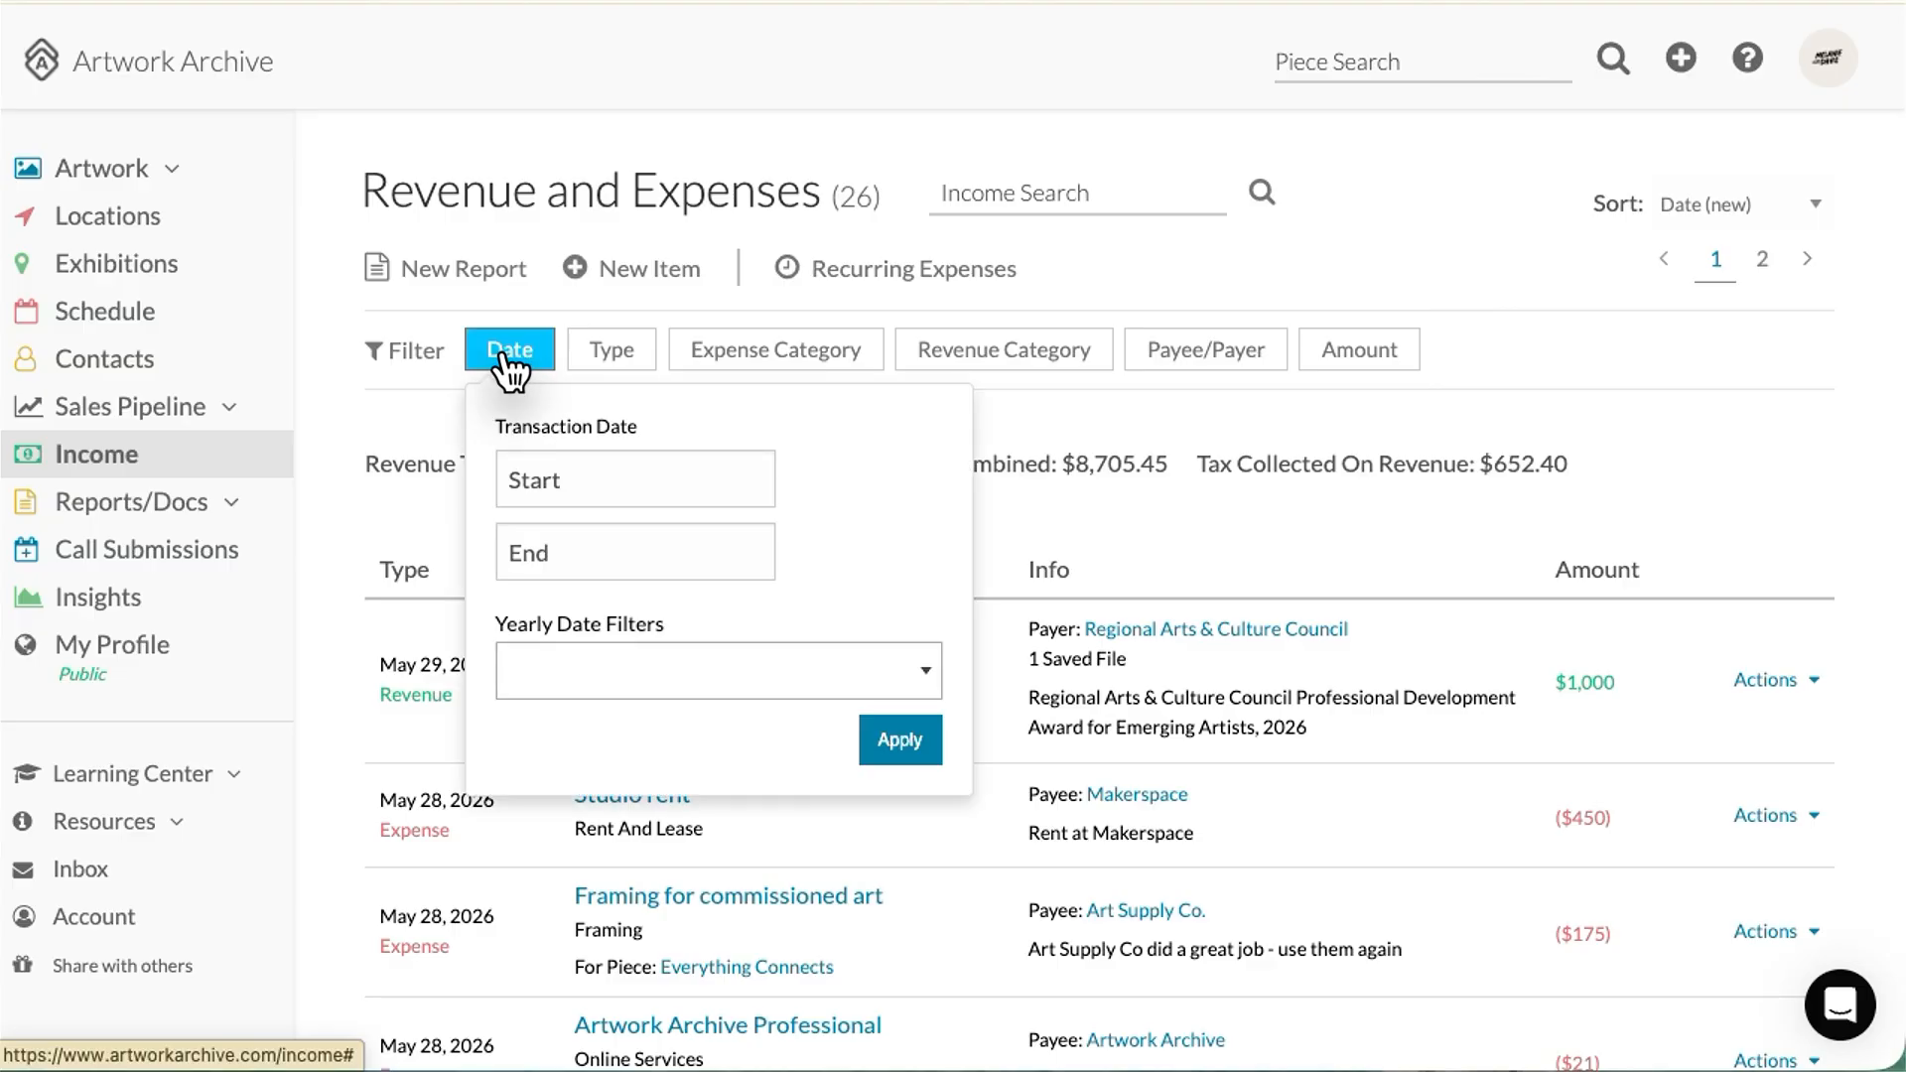
{"action": "left_click", "coordinate": [506, 357]}
{"action": "left_click", "coordinate": [506, 357]}
{"action": "left_click", "coordinate": [580, 683]}
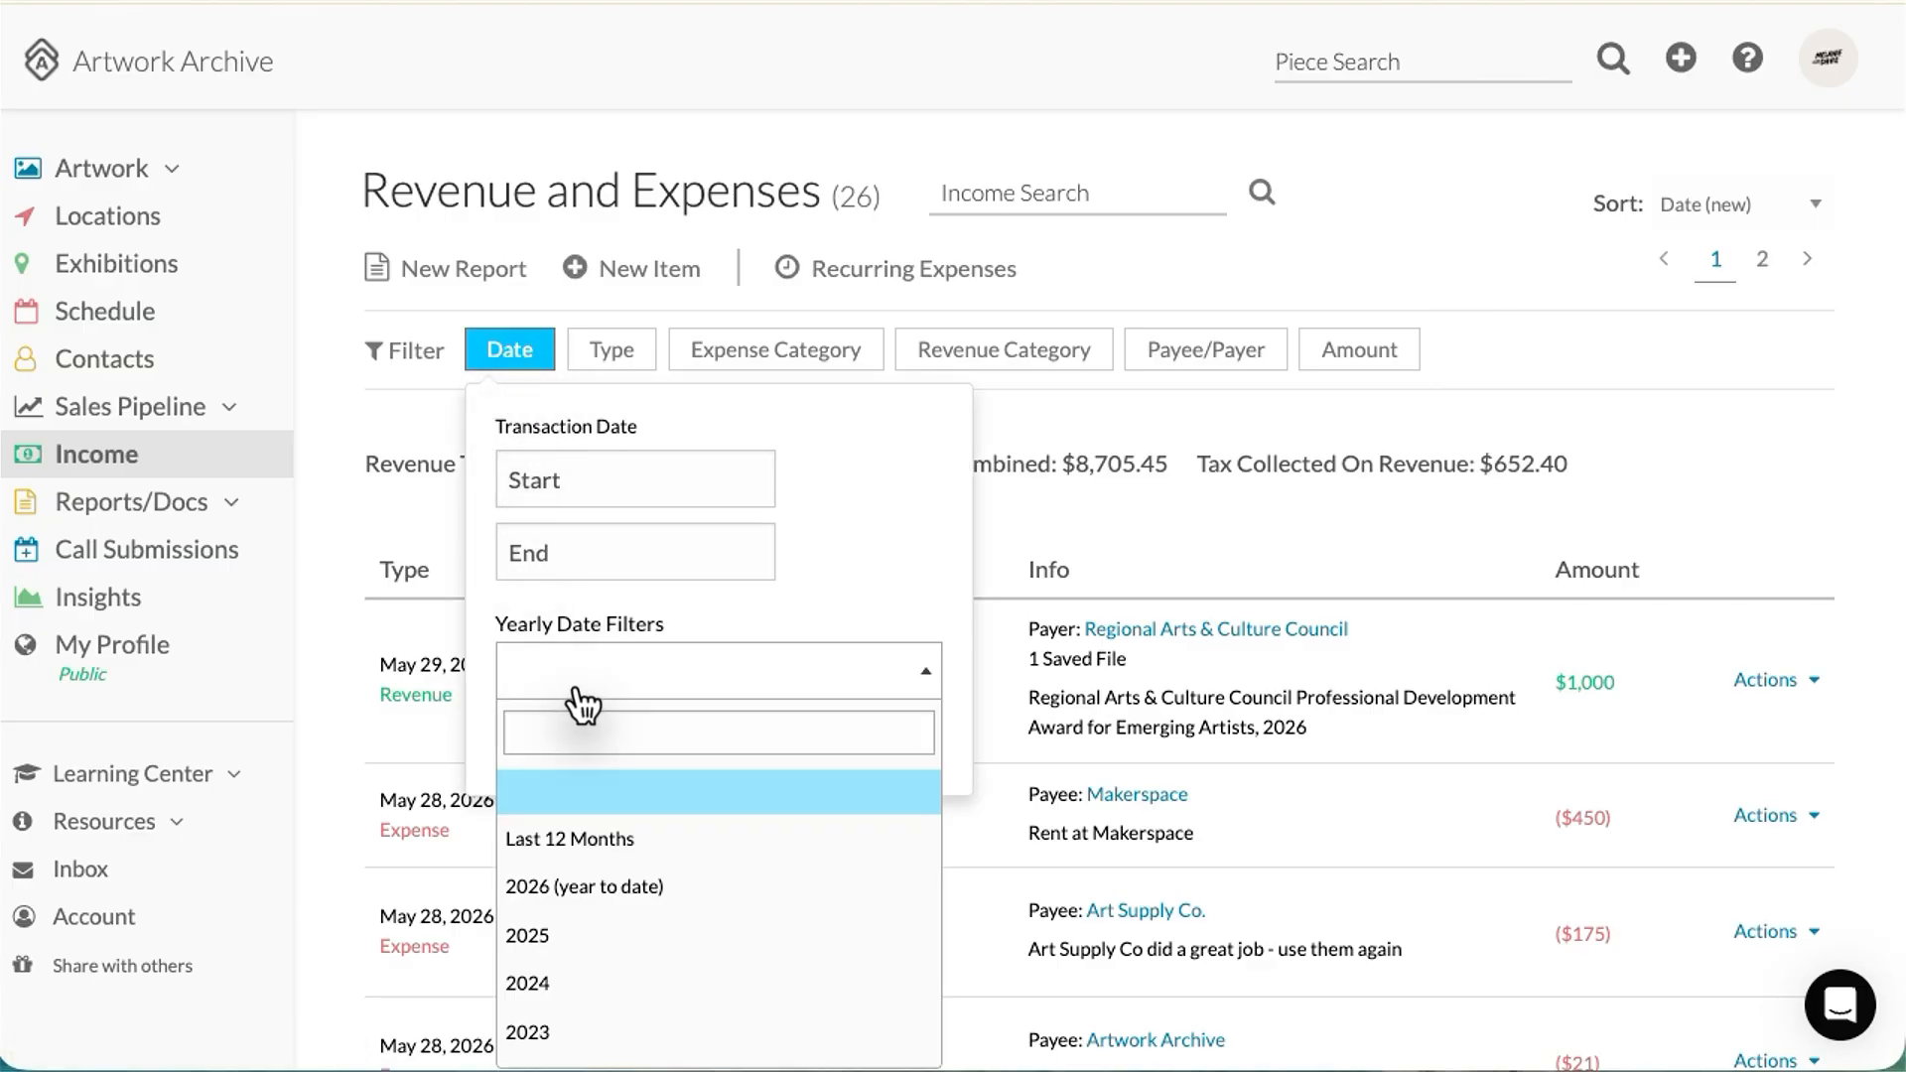
{"action": "left_click", "coordinate": [584, 887]}
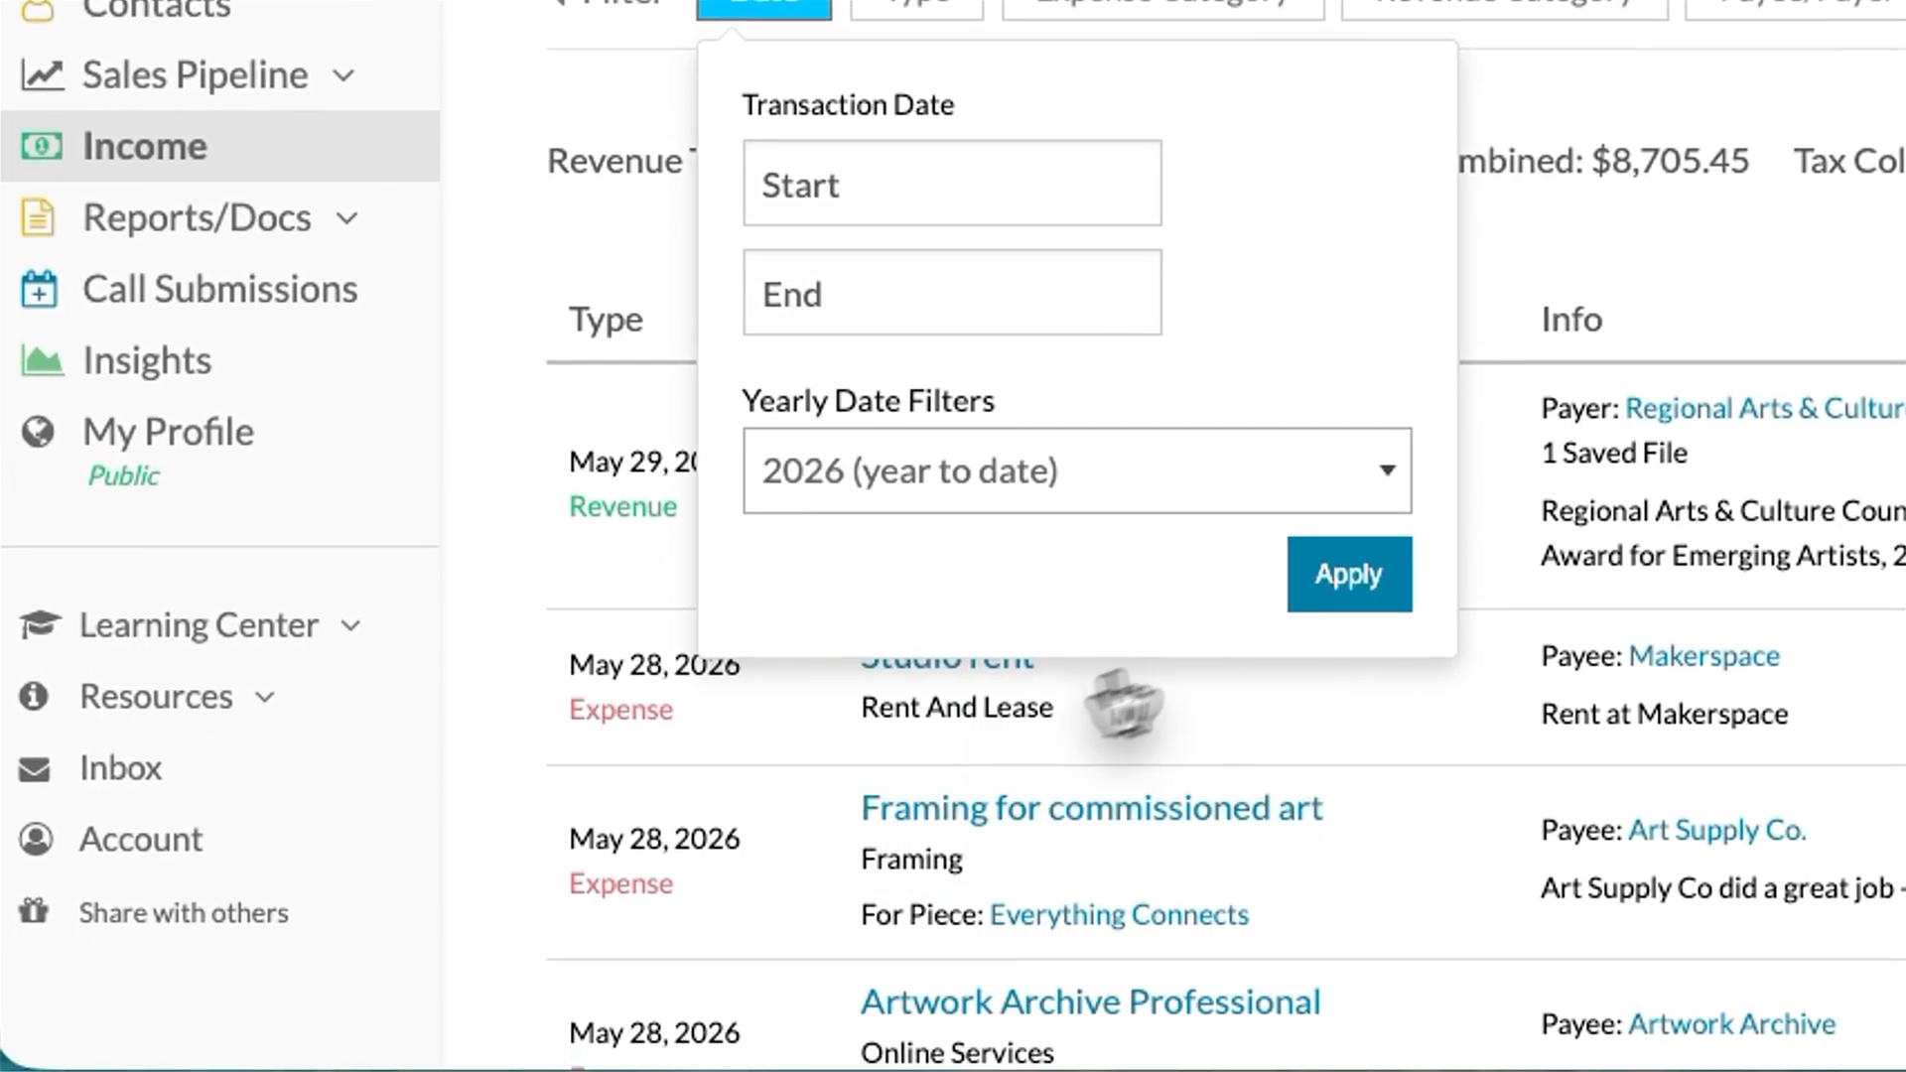
{"action": "left_click", "coordinate": [1345, 591]}
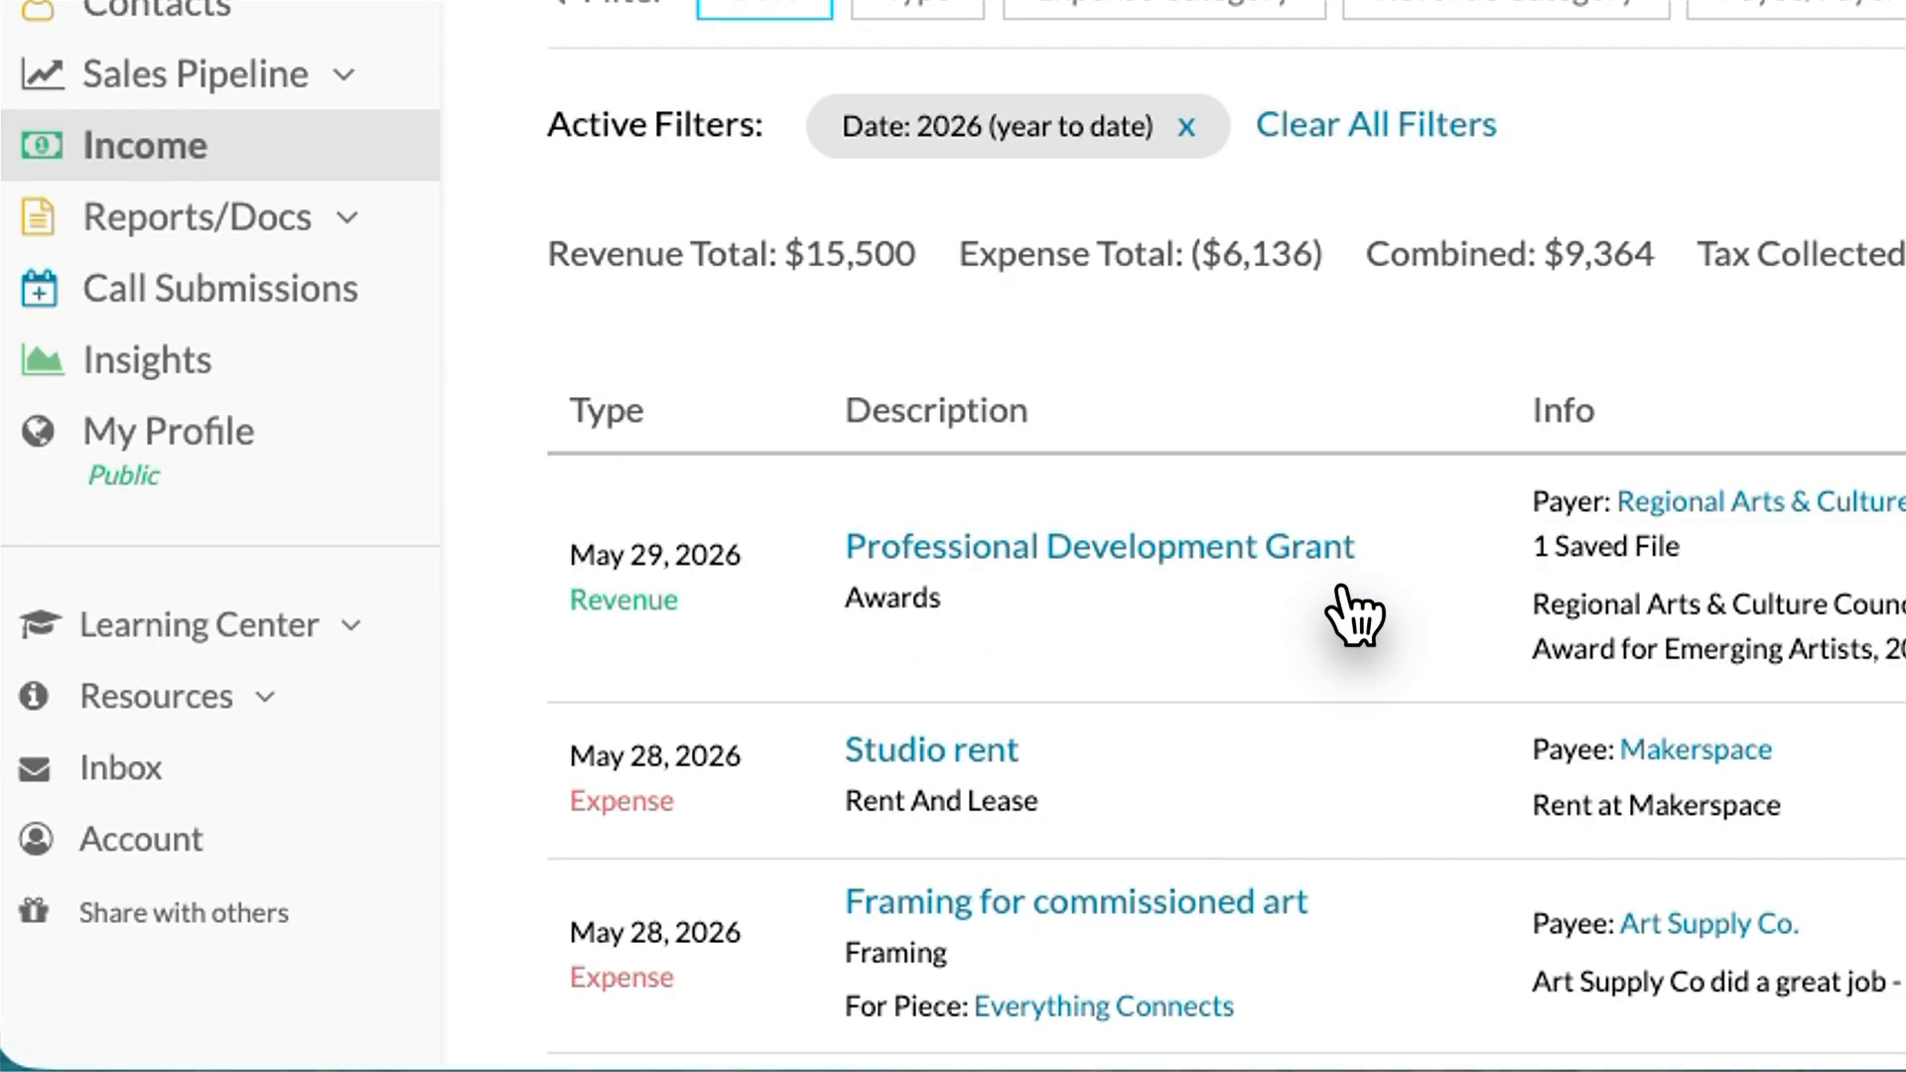
{"action": "left_click_drag", "start_coordinate": [1325, 586], "coordinate": [890, 412]}
{"action": "left_click", "coordinate": [487, 369]}
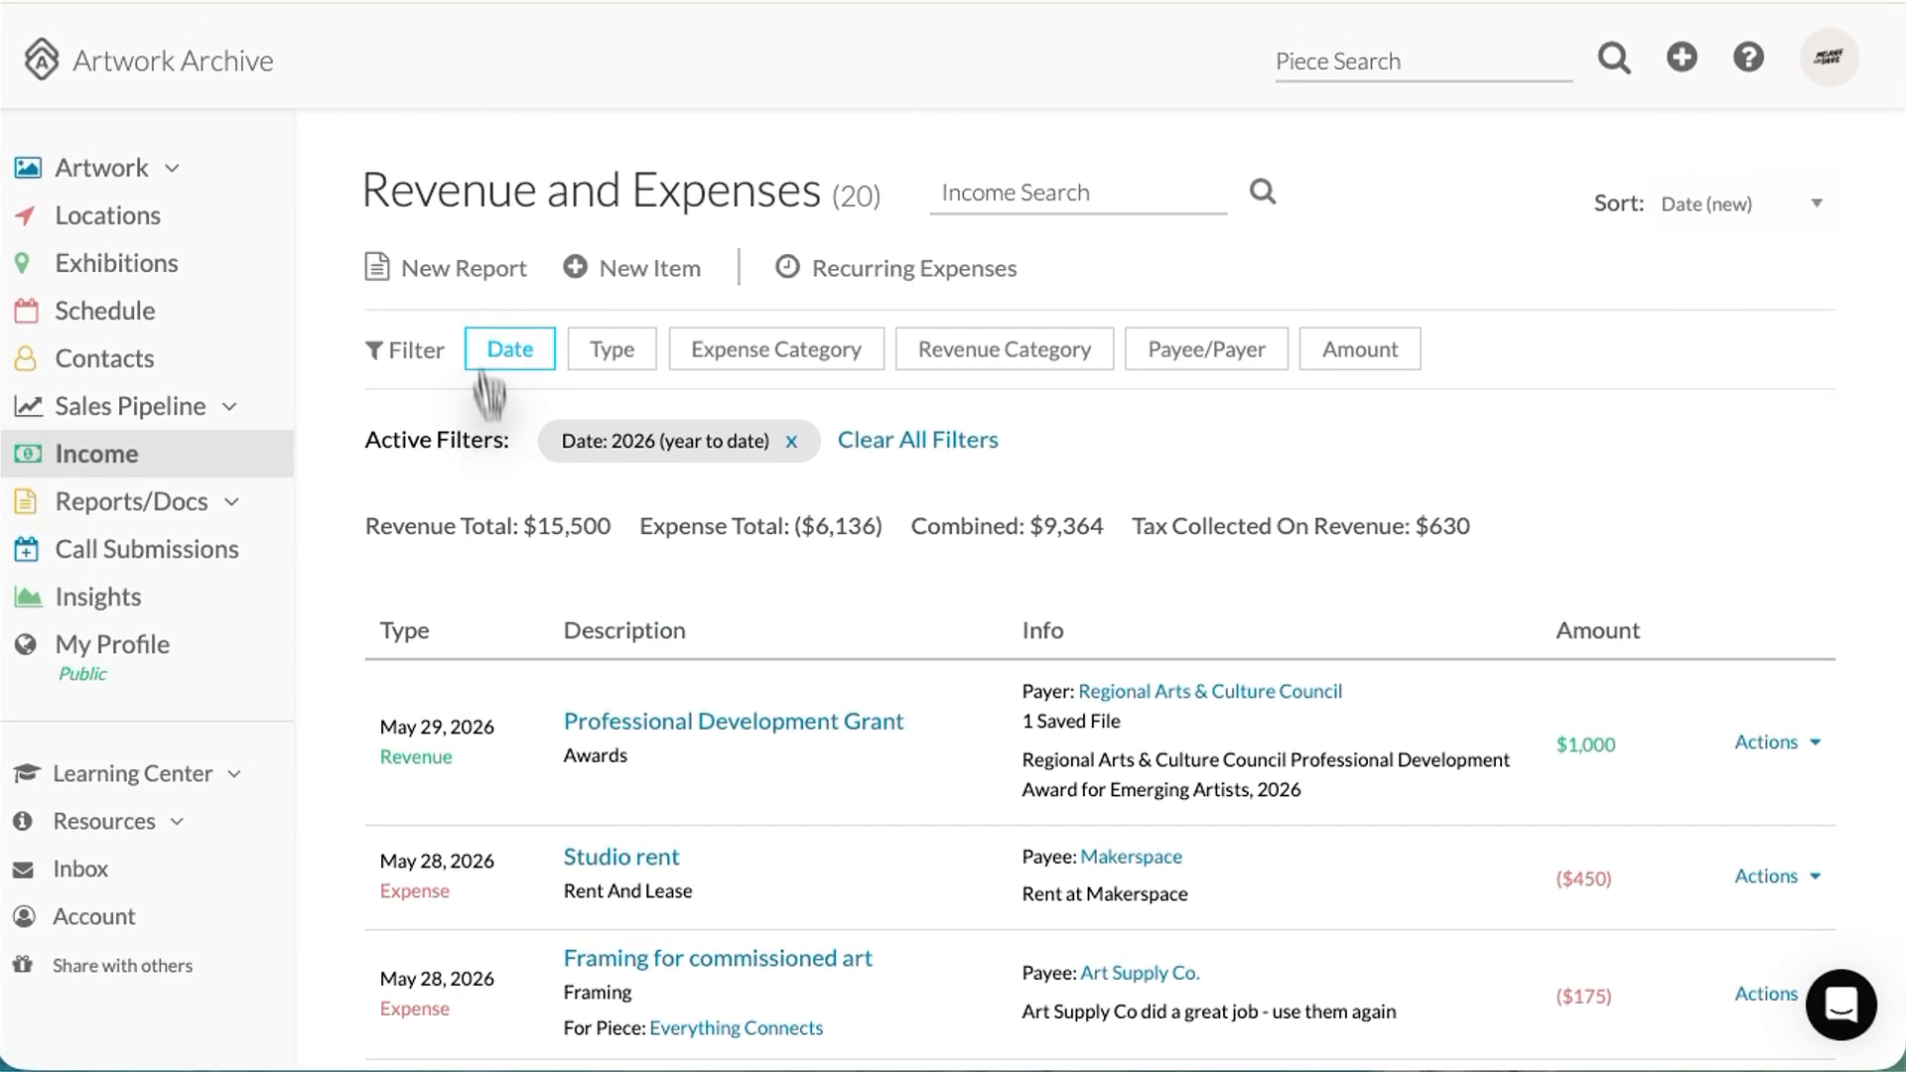
{"action": "left_click", "coordinate": [469, 275]}
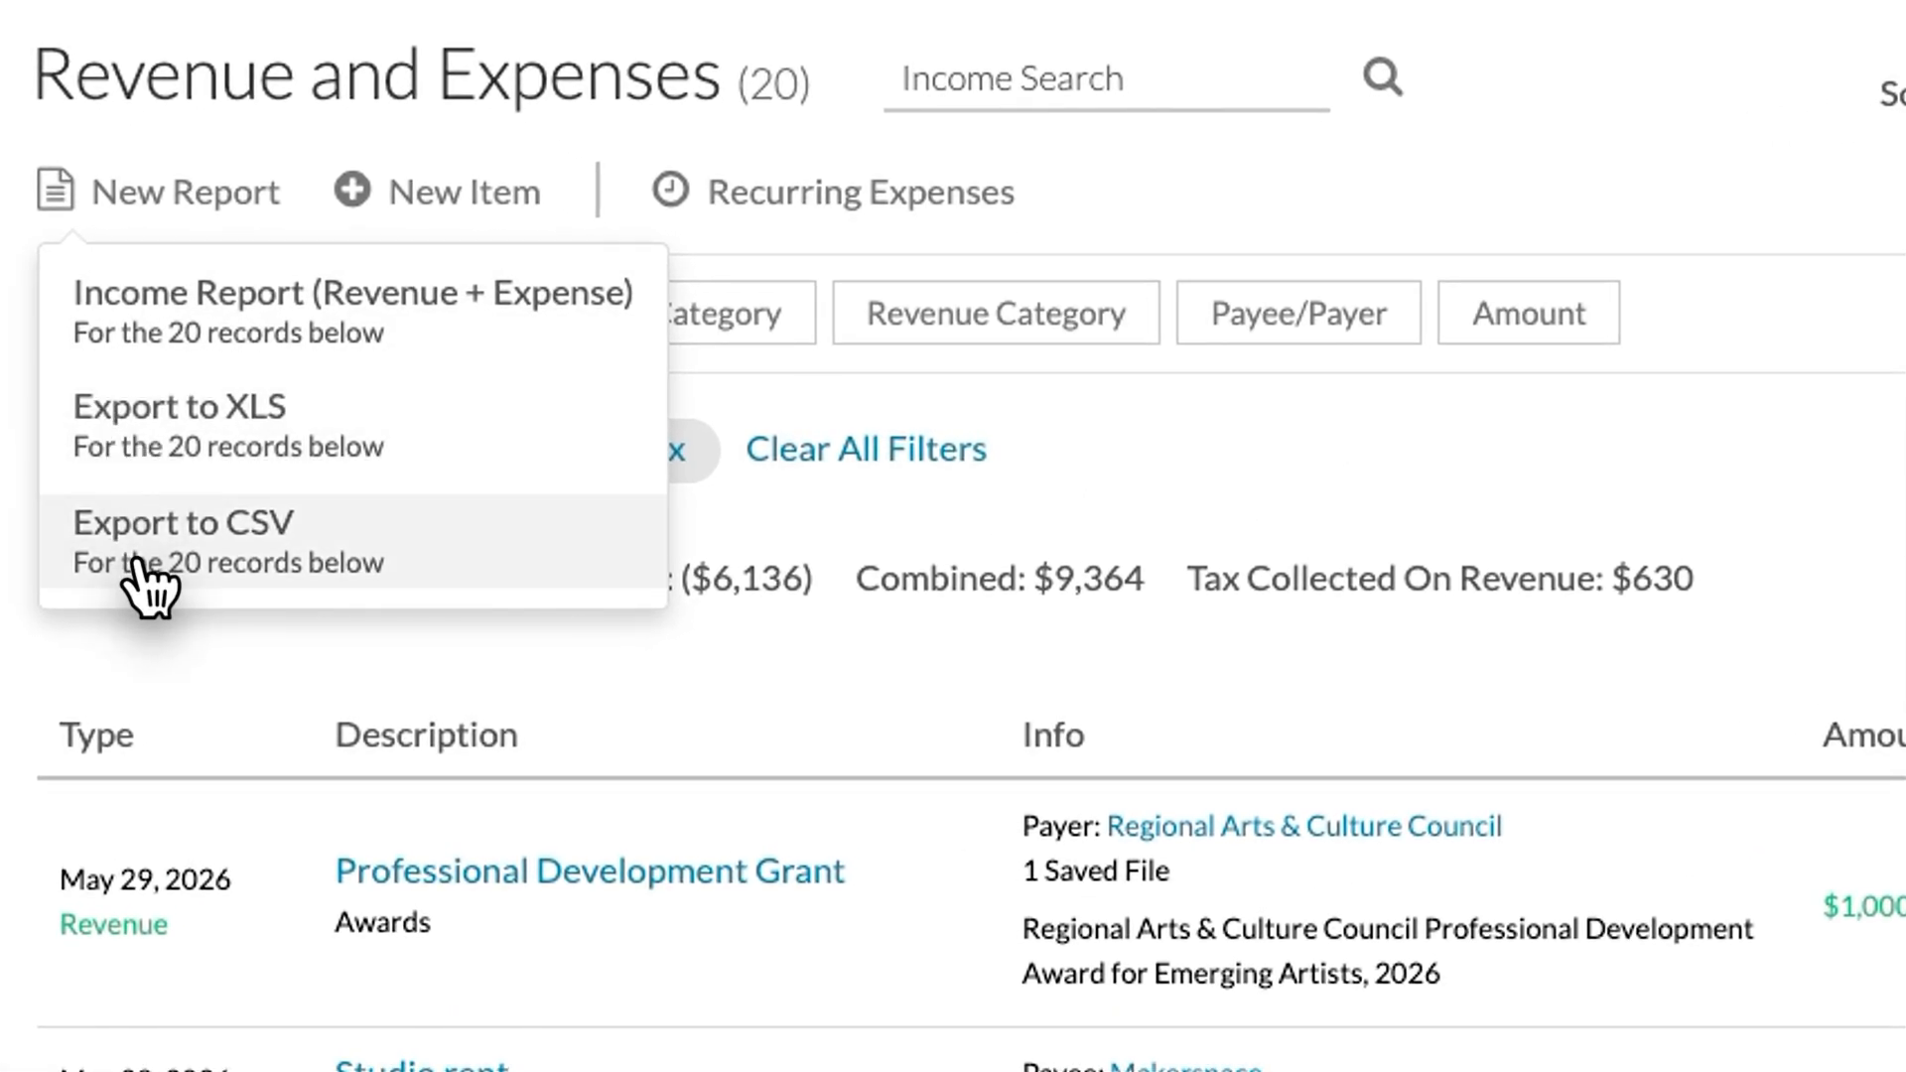
Step: Limit the 2026 ledger to Expense (All) and open the income report form for 14 items
{"action": "left_click", "coordinate": [132, 673]}
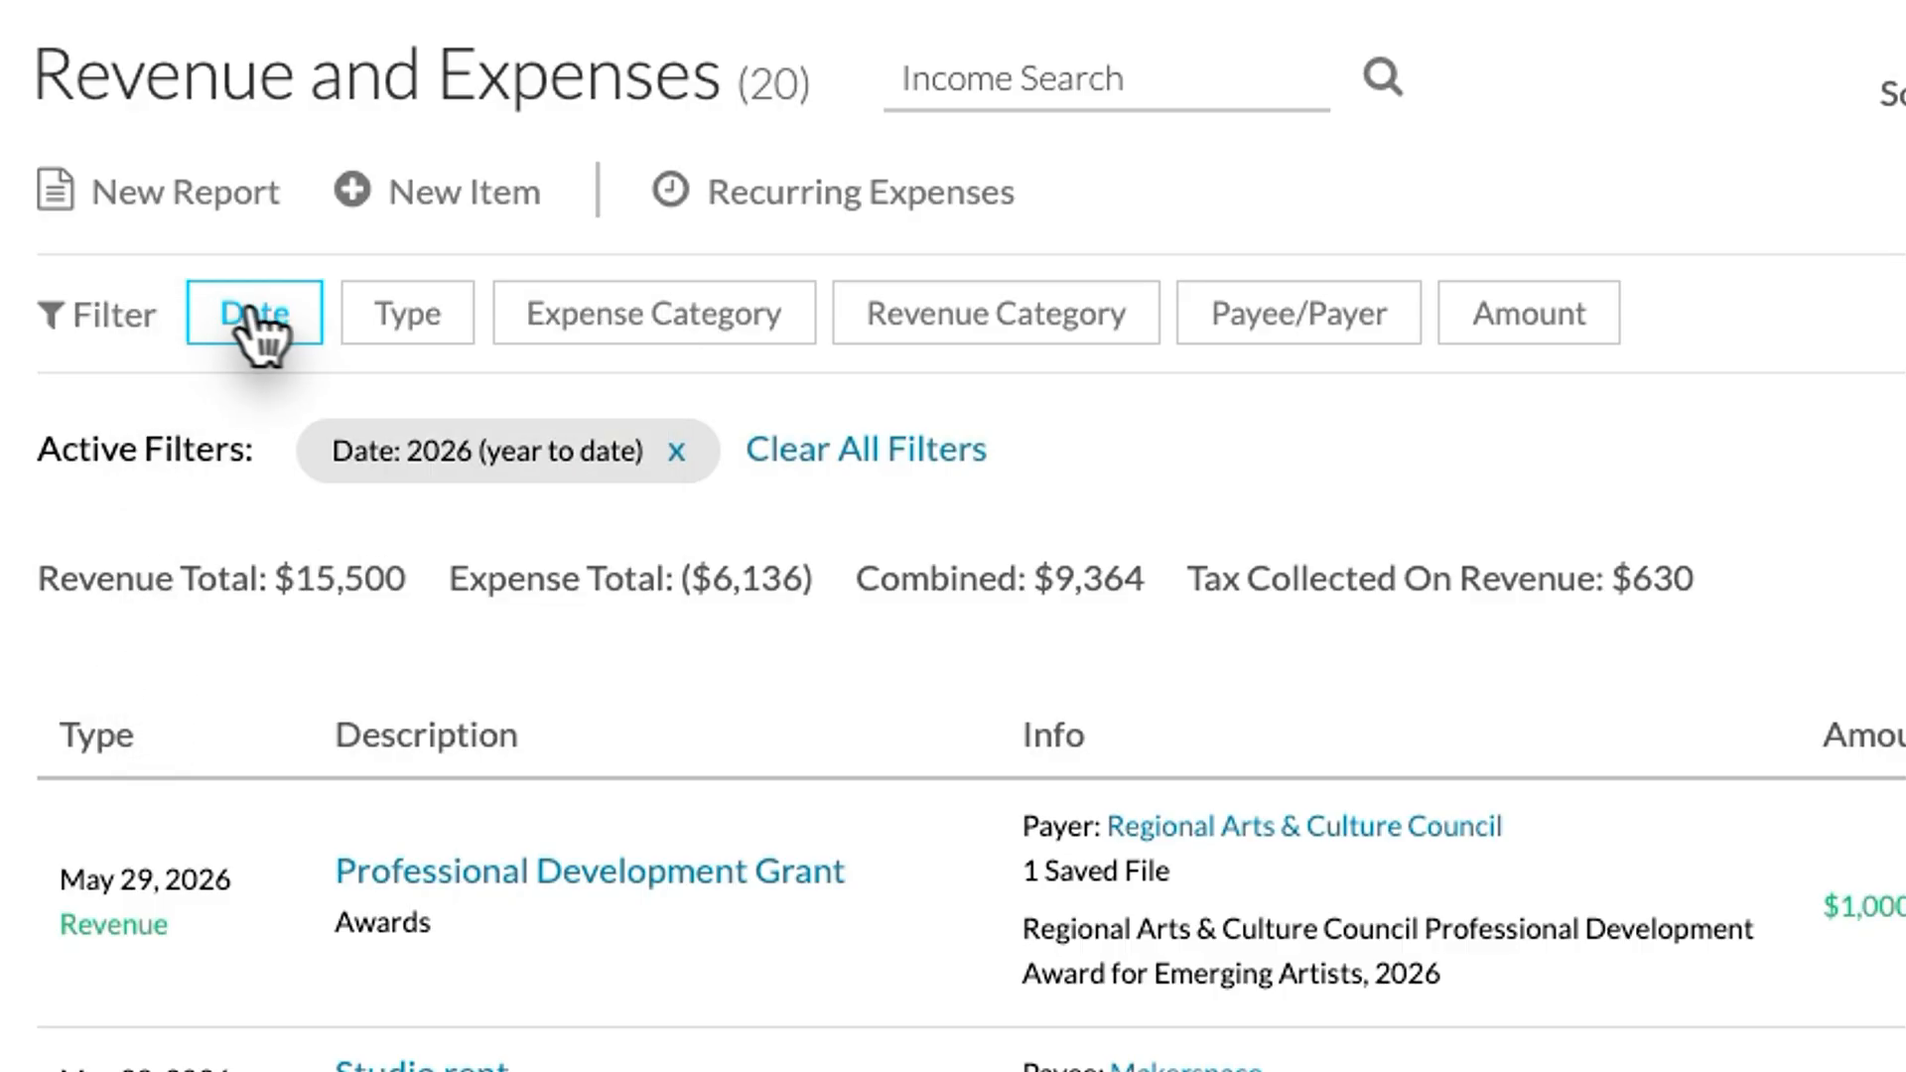
{"action": "left_click", "coordinate": [447, 343]}
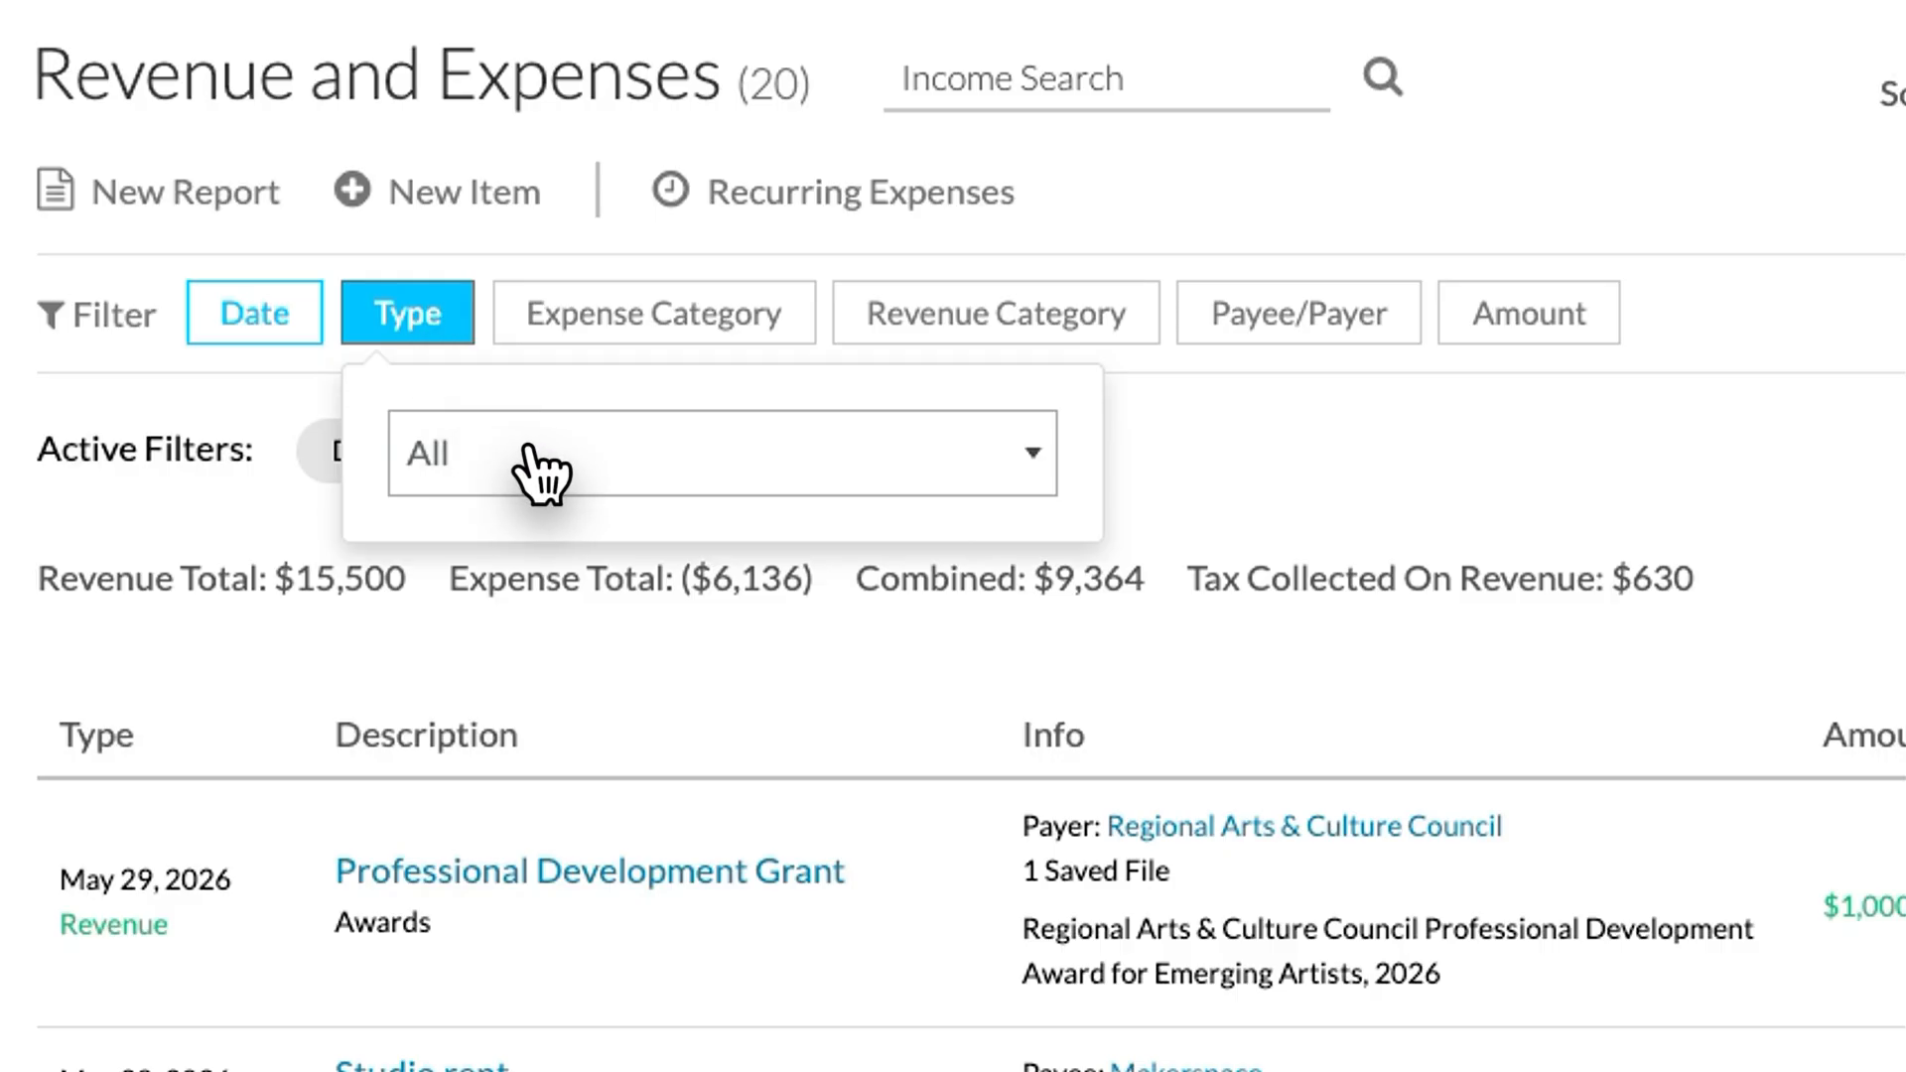
{"action": "left_click", "coordinate": [540, 474]}
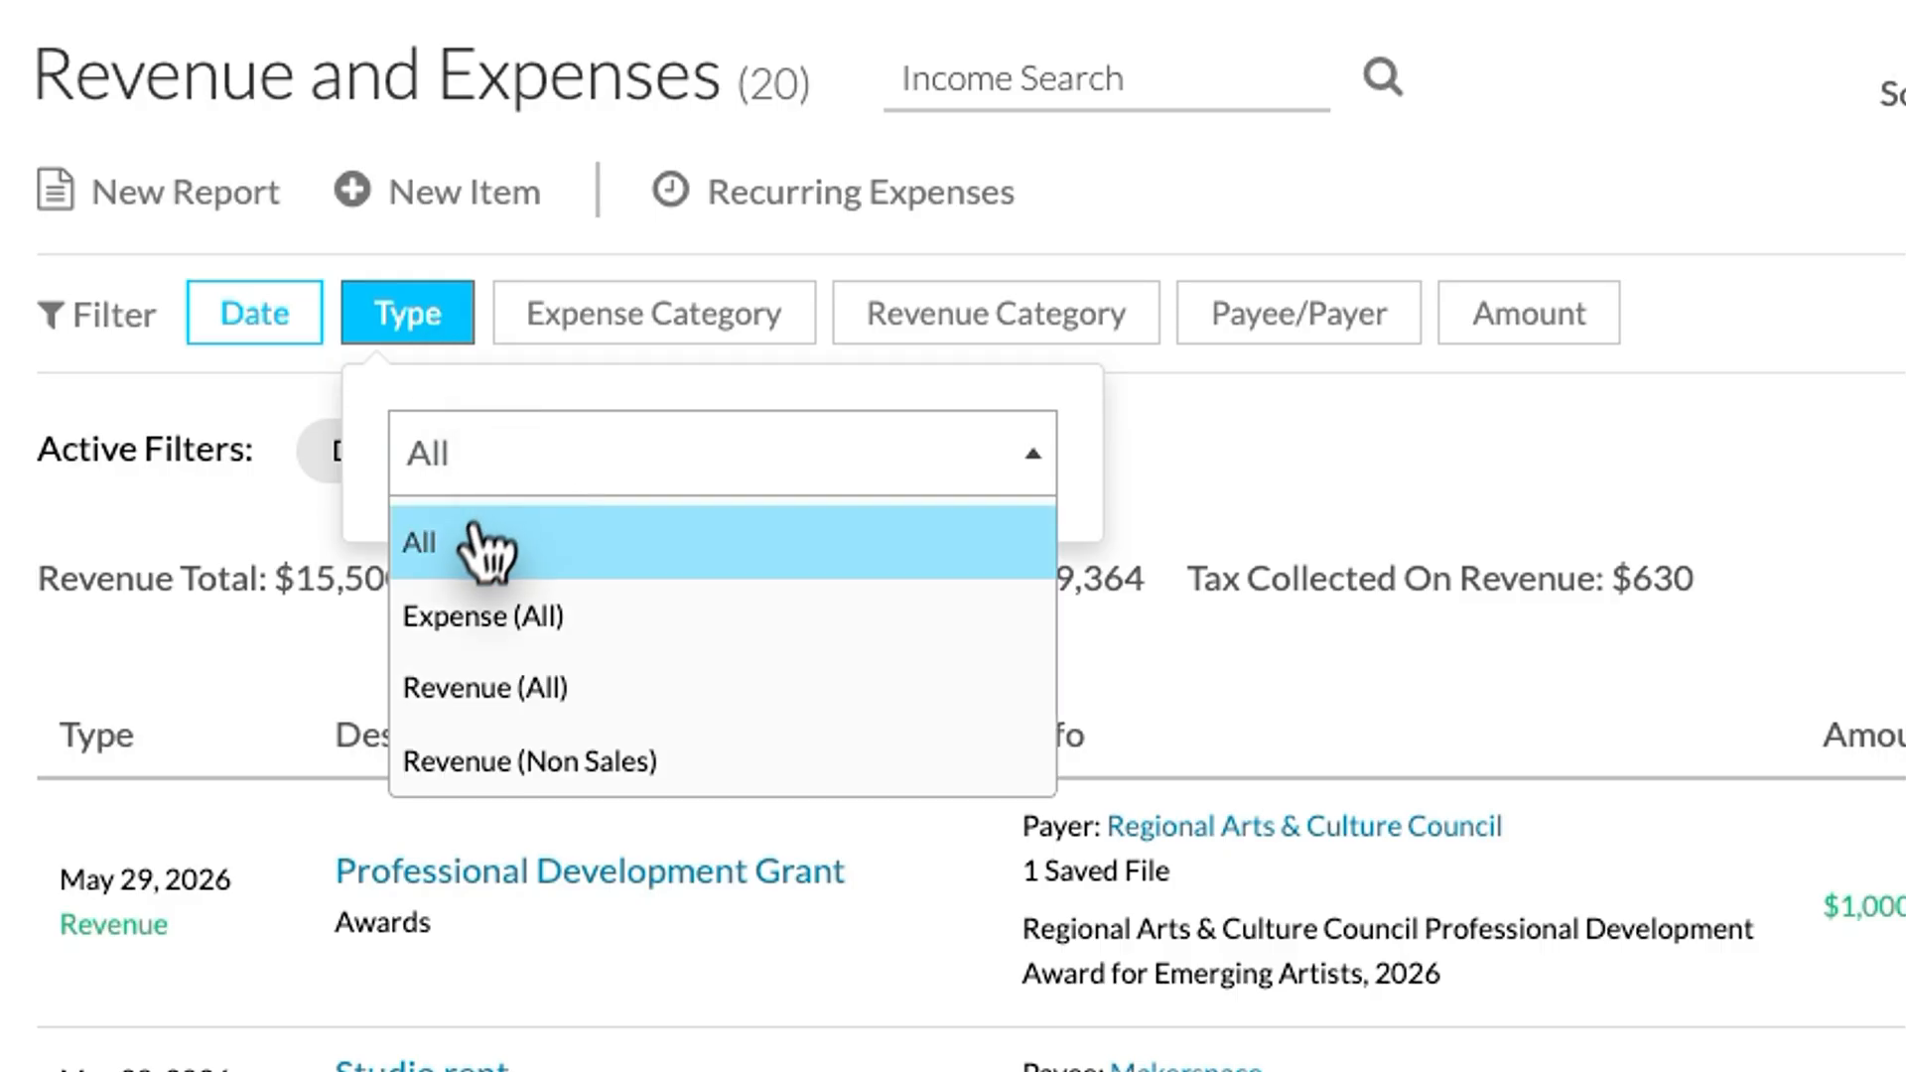
{"action": "left_click", "coordinate": [595, 635]}
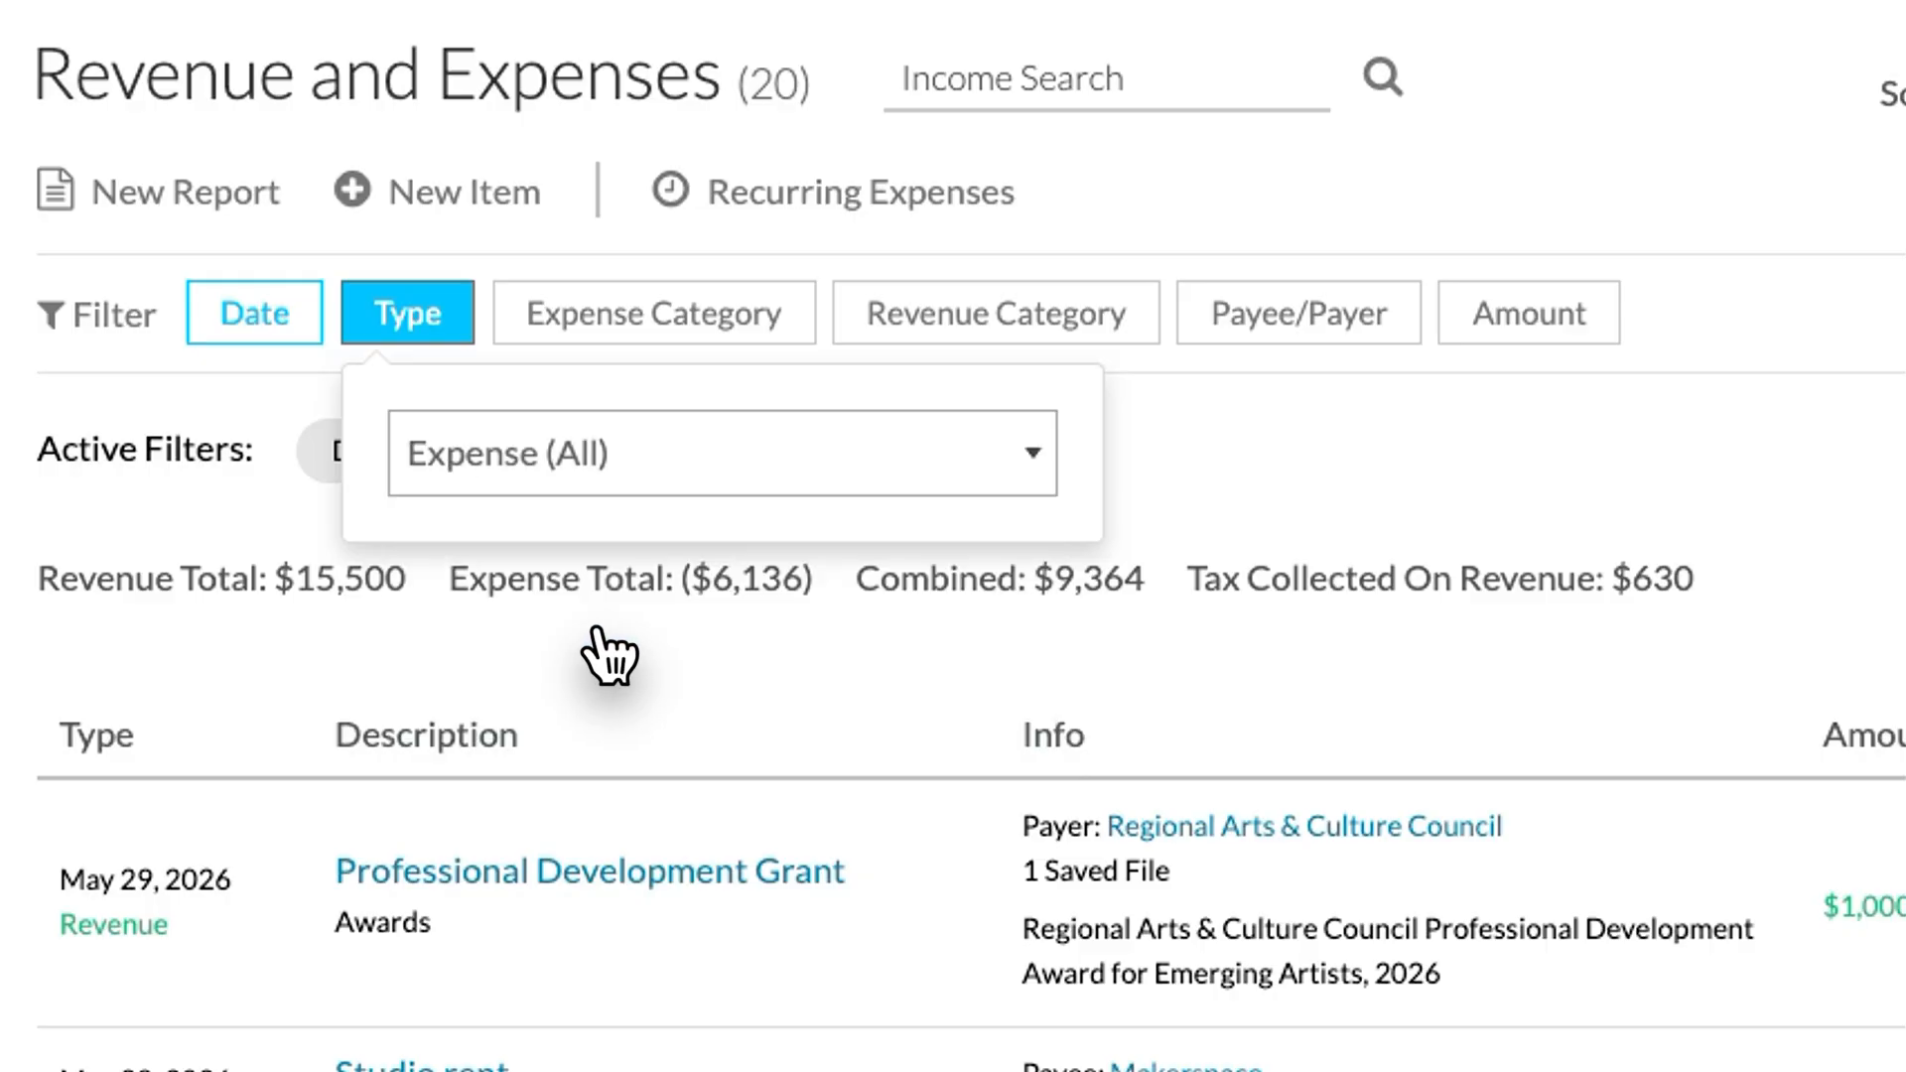
{"action": "left_click", "coordinate": [204, 191]}
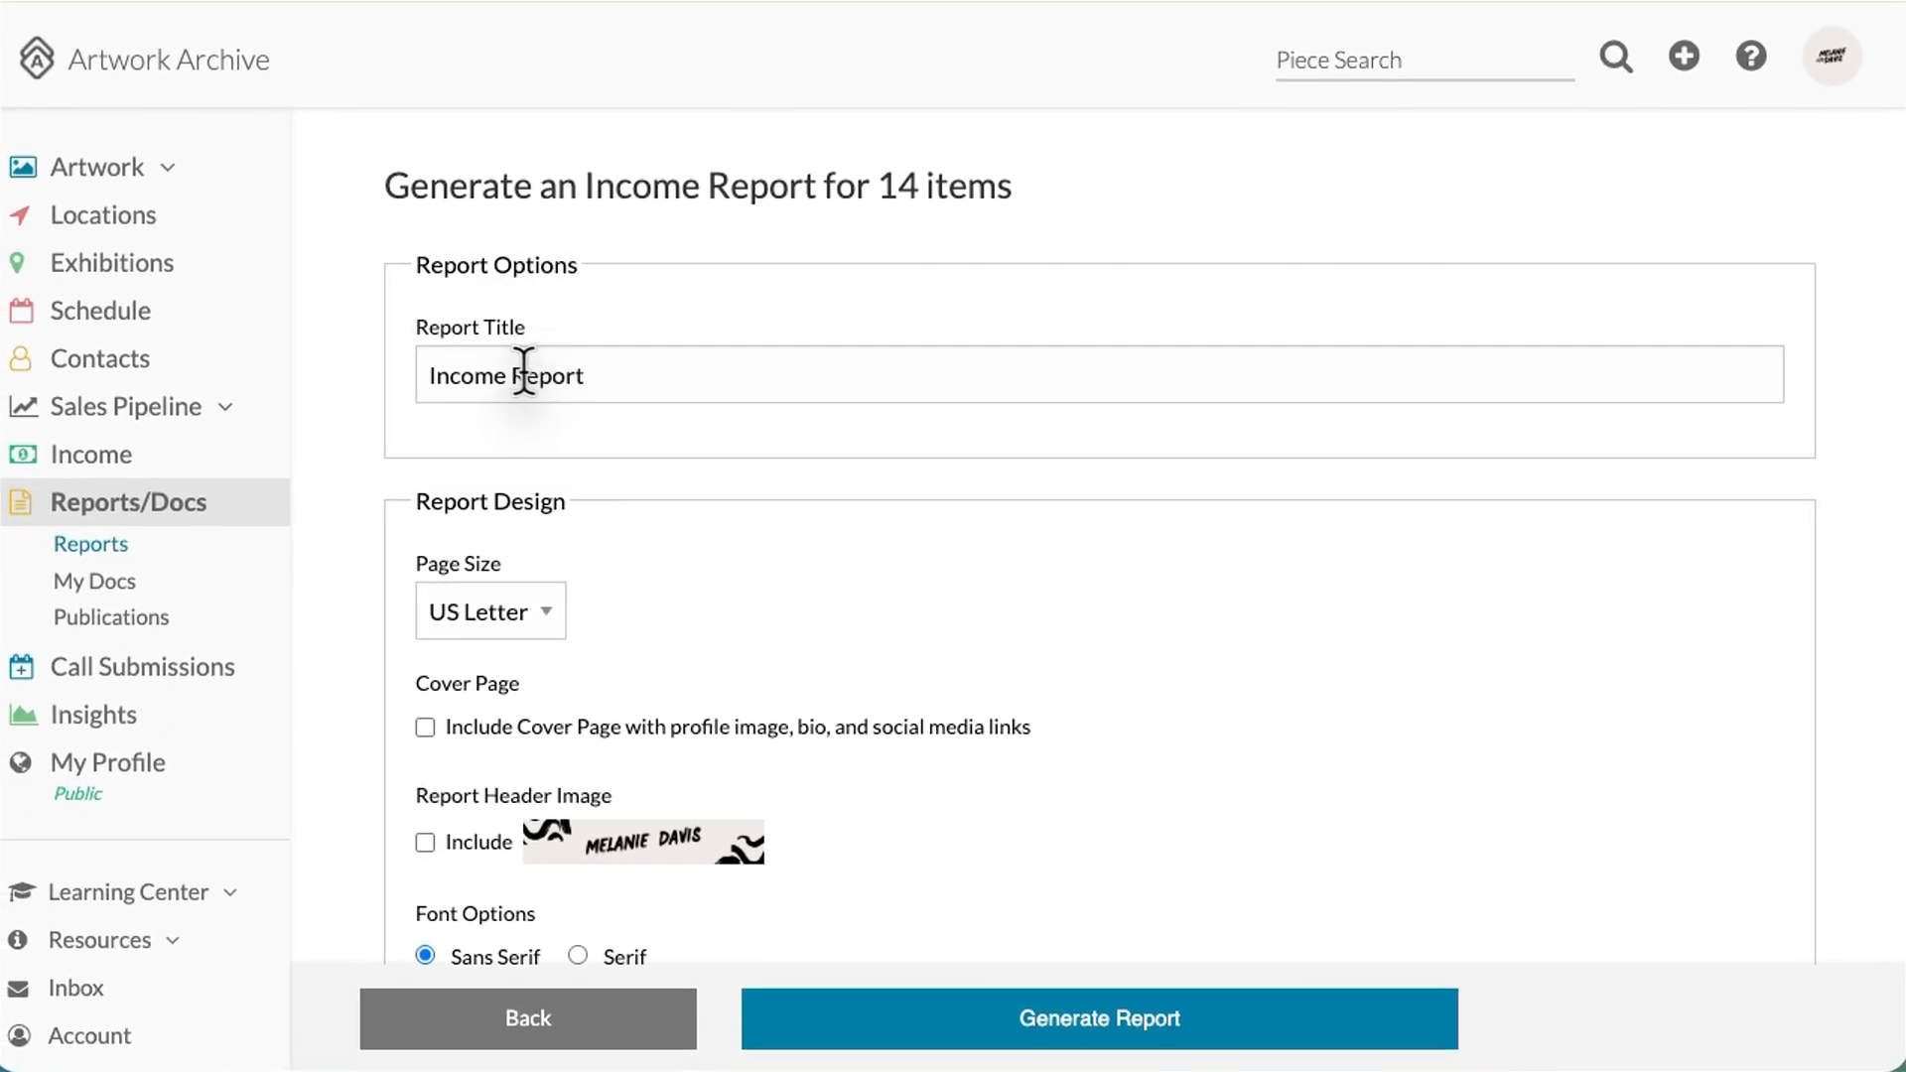
Step: Retitle the report 'Expenses YTD 2026 Report', generate it, and open its options in the Reports list
{"action": "left_click_drag", "start_coordinate": [509, 375], "coordinate": [465, 375]}
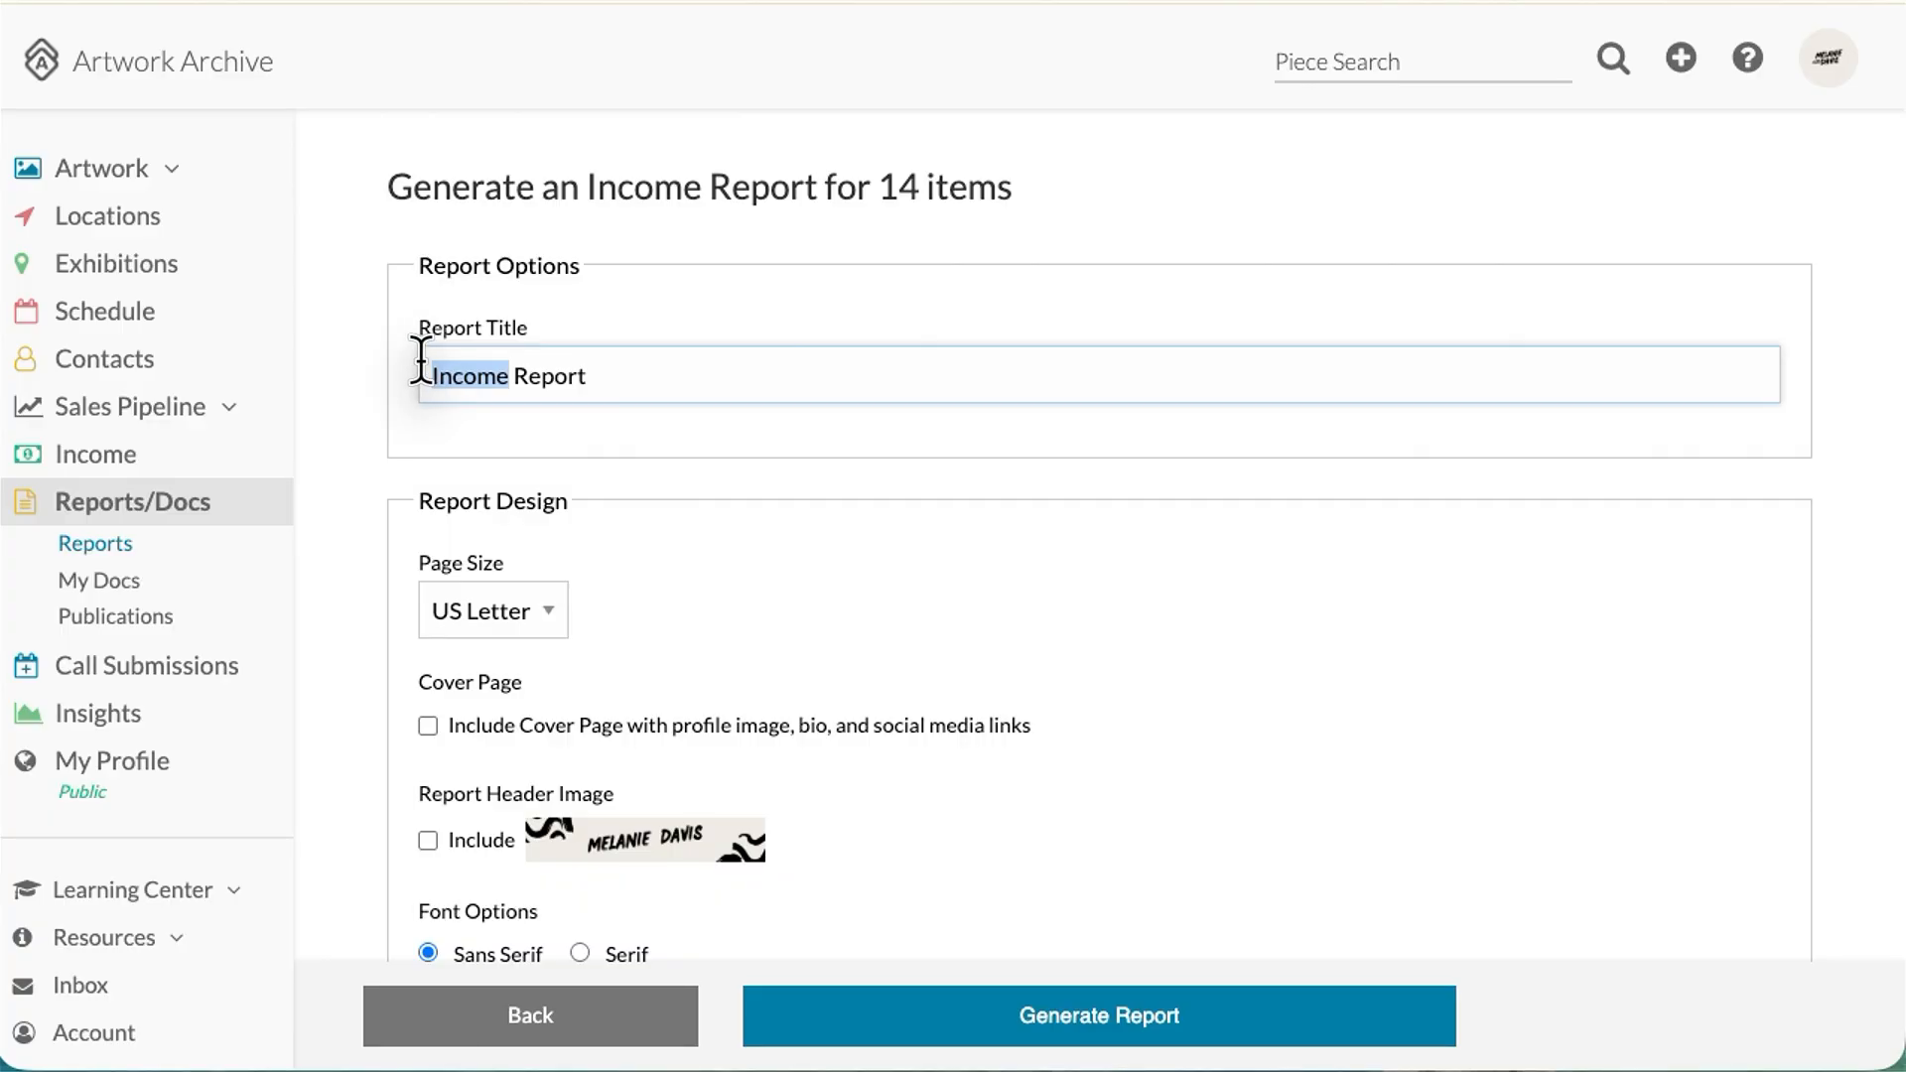
{"action": "type", "text": "Expenses YTD 2026"}
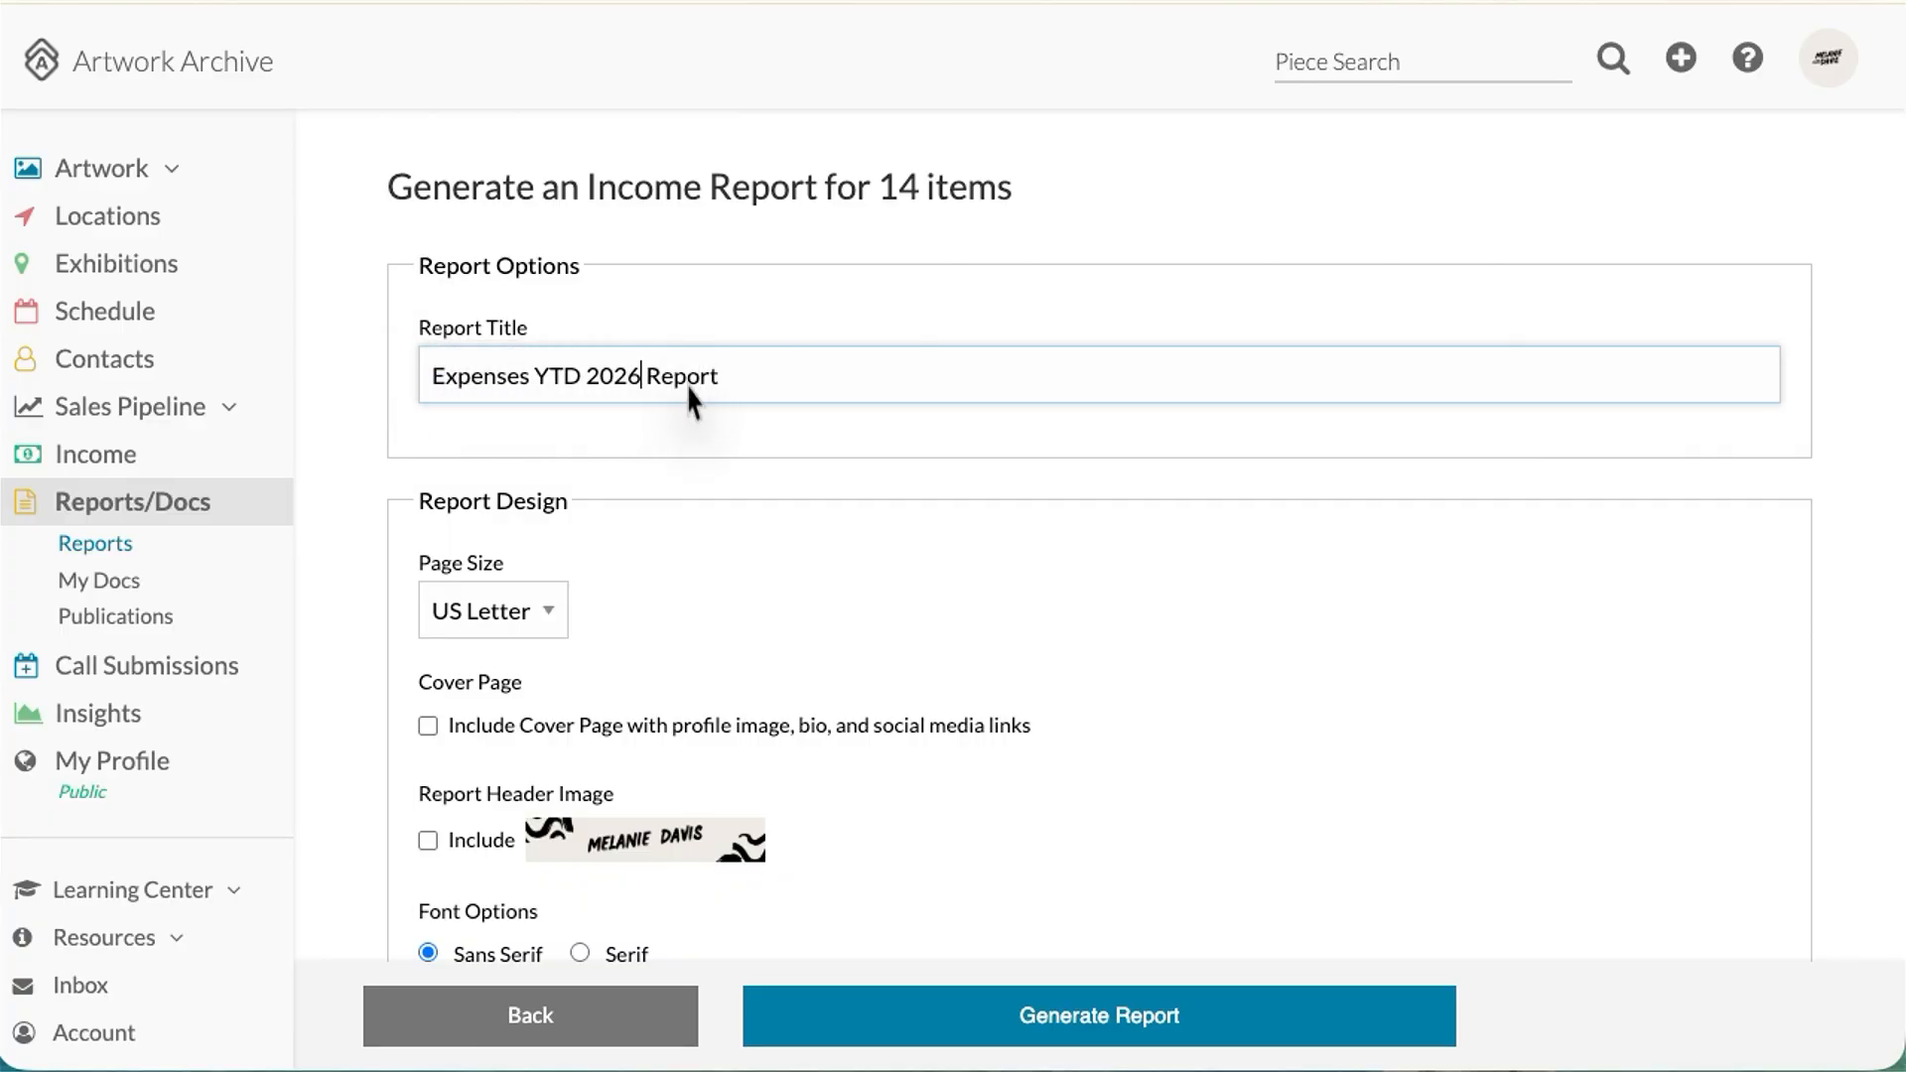
{"action": "scroll", "coordinate": [702, 437], "scroll_direction": "down", "scroll_amount": 3}
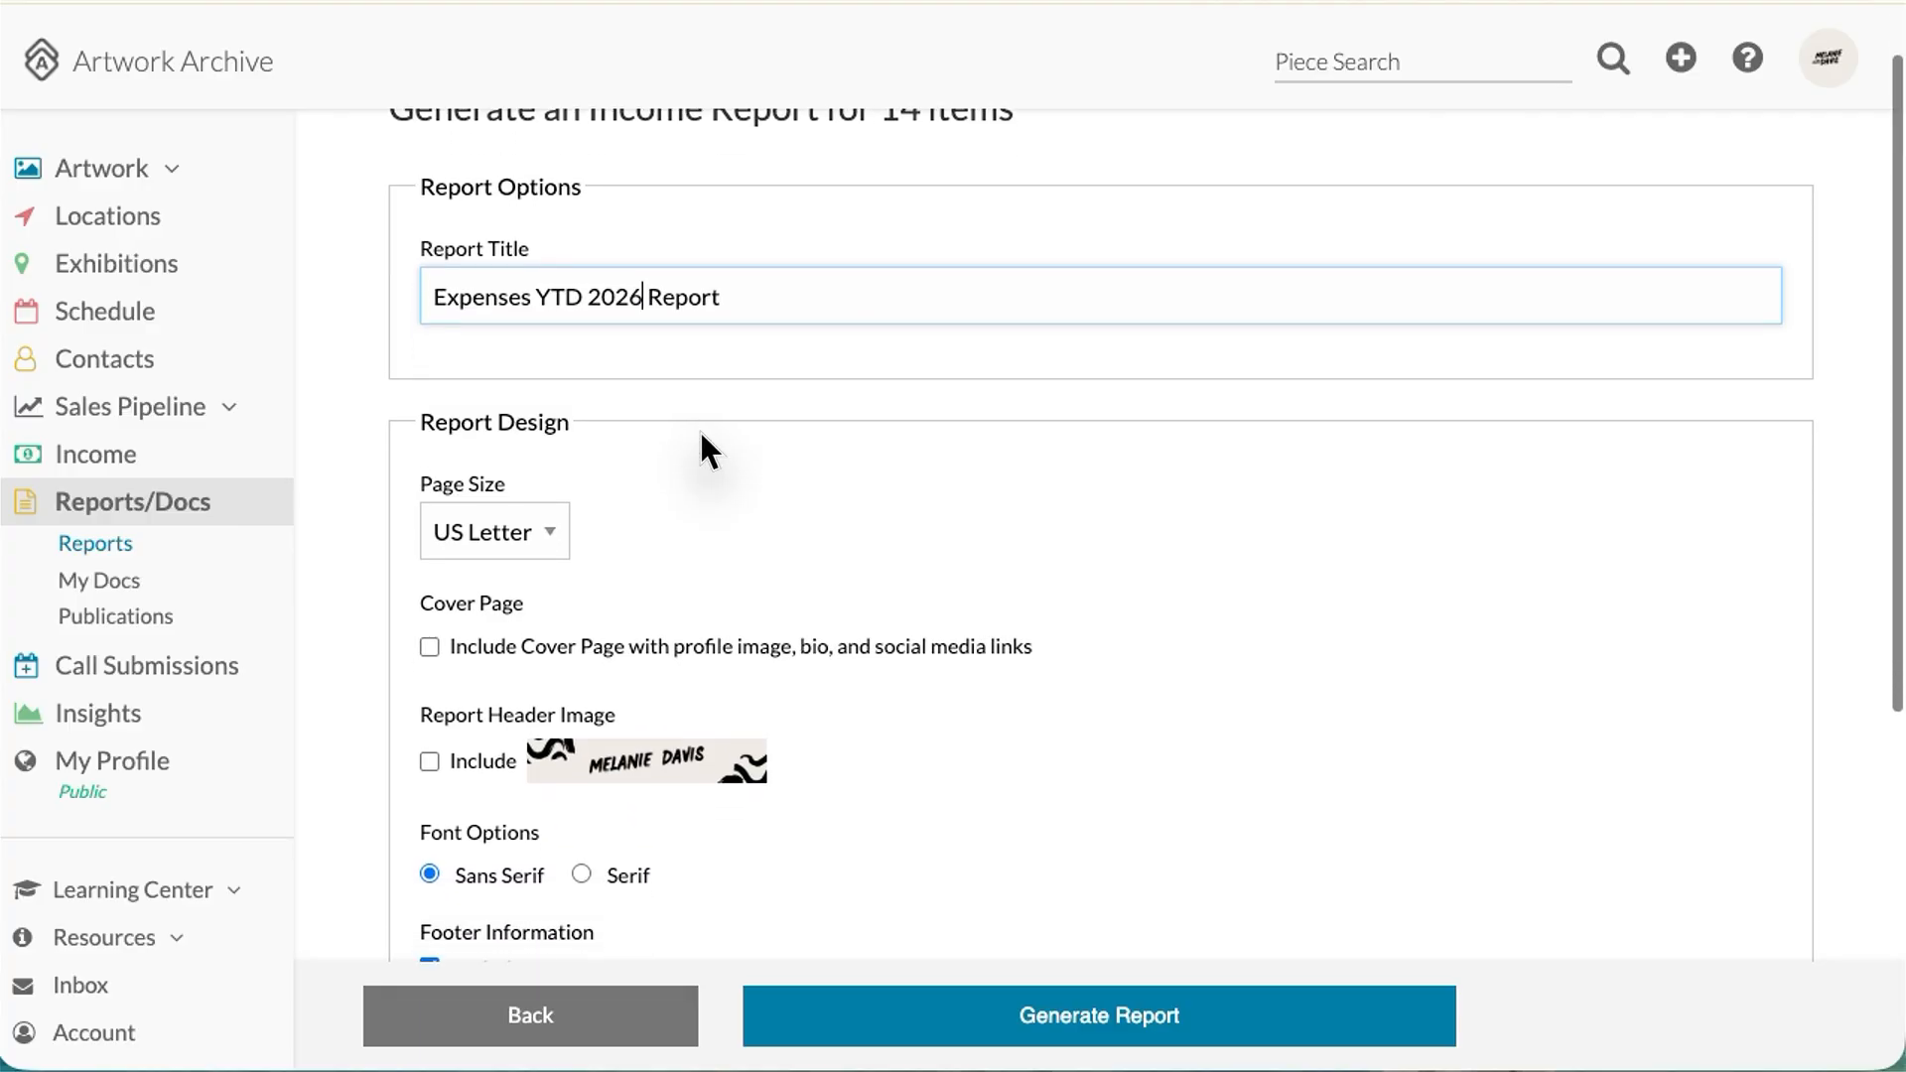
{"action": "scroll", "coordinate": [702, 442], "scroll_direction": "down", "scroll_amount": 3}
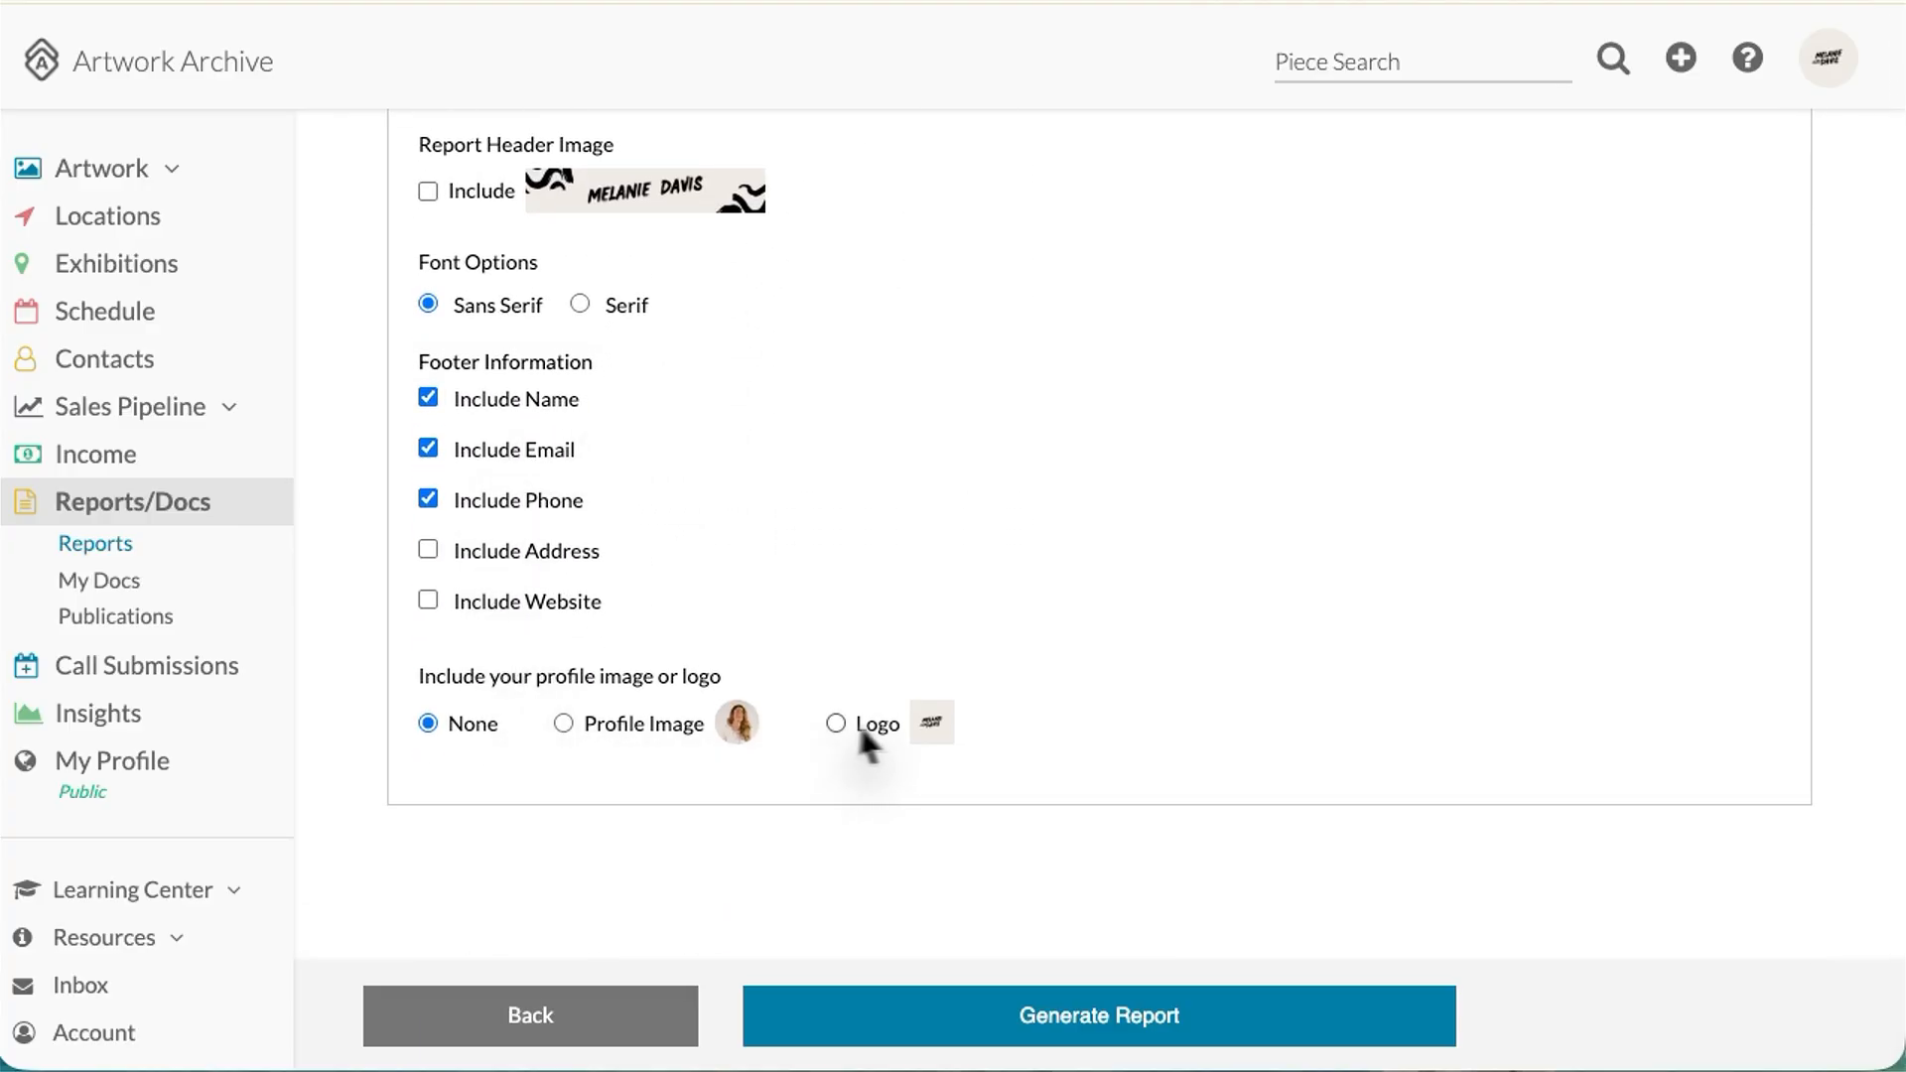
{"action": "left_click", "coordinate": [1058, 1022]}
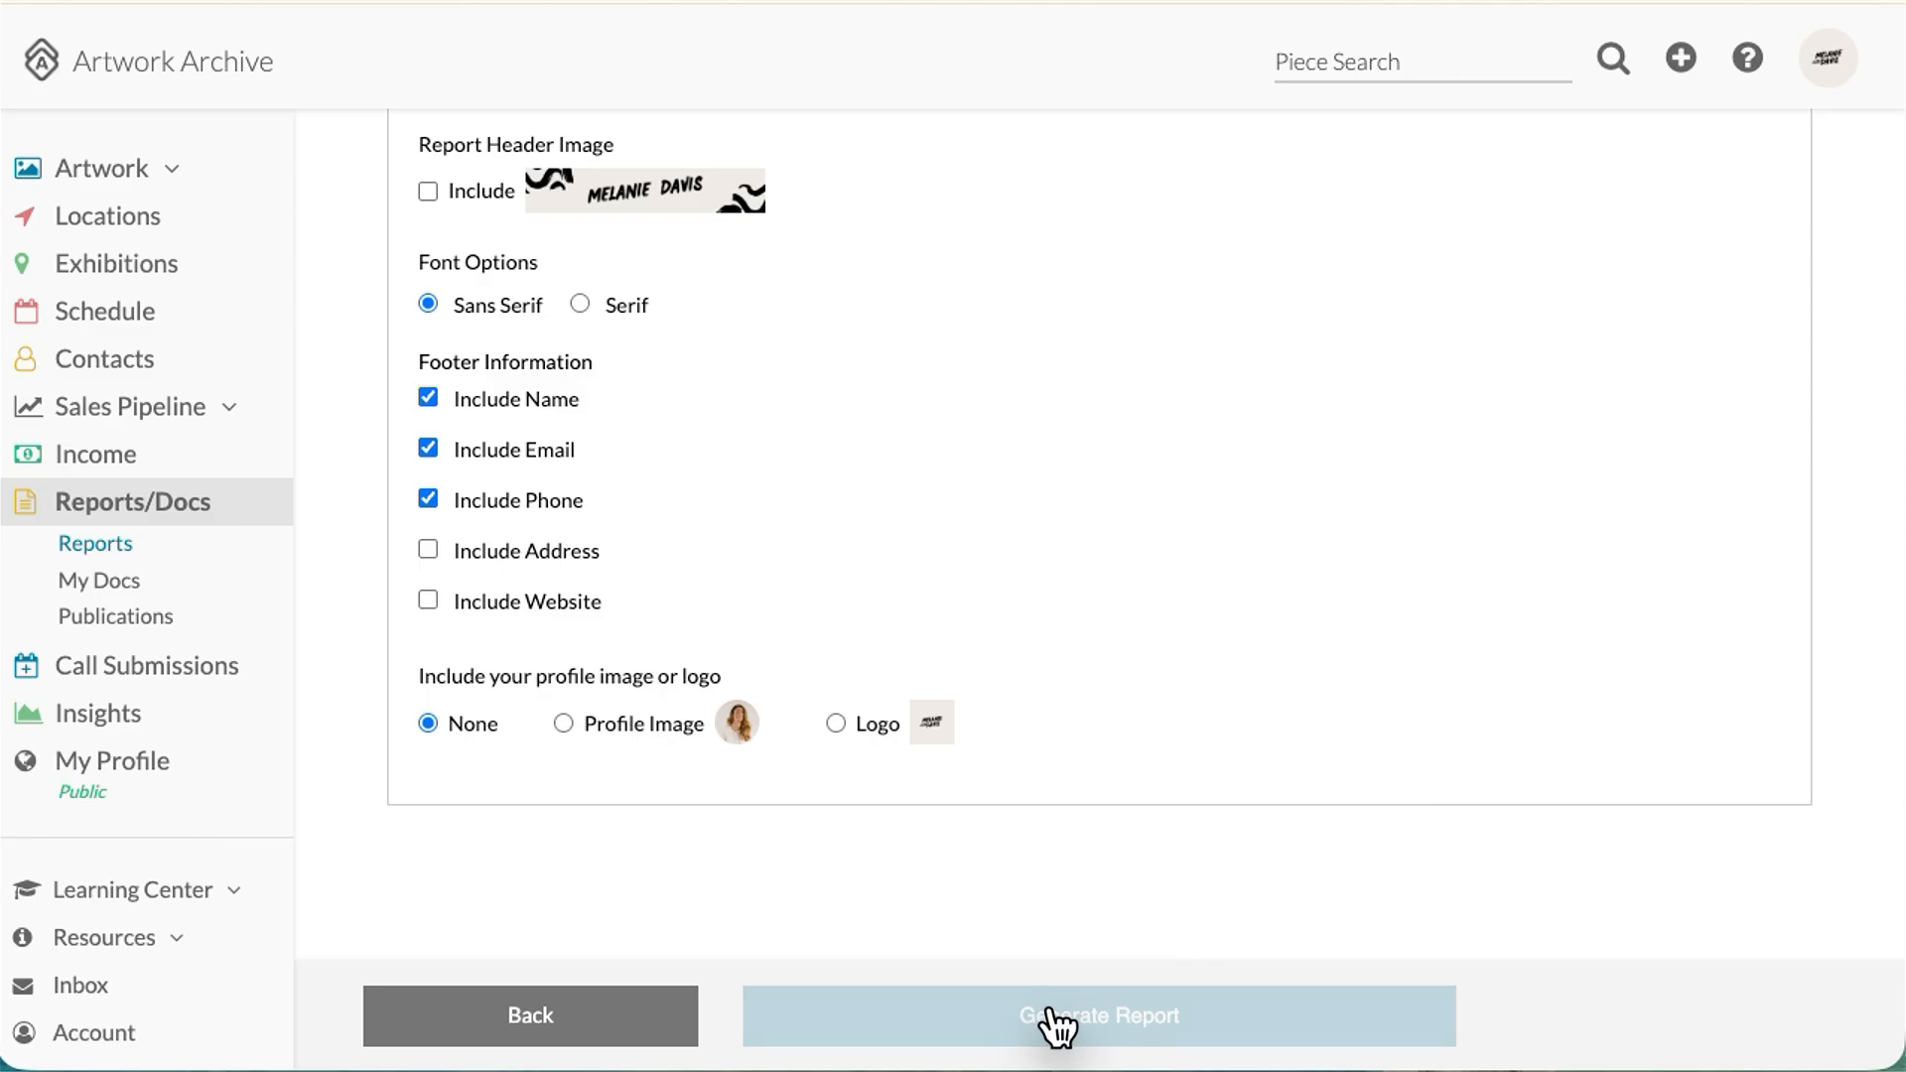
{"action": "left_click", "coordinate": [898, 481]}
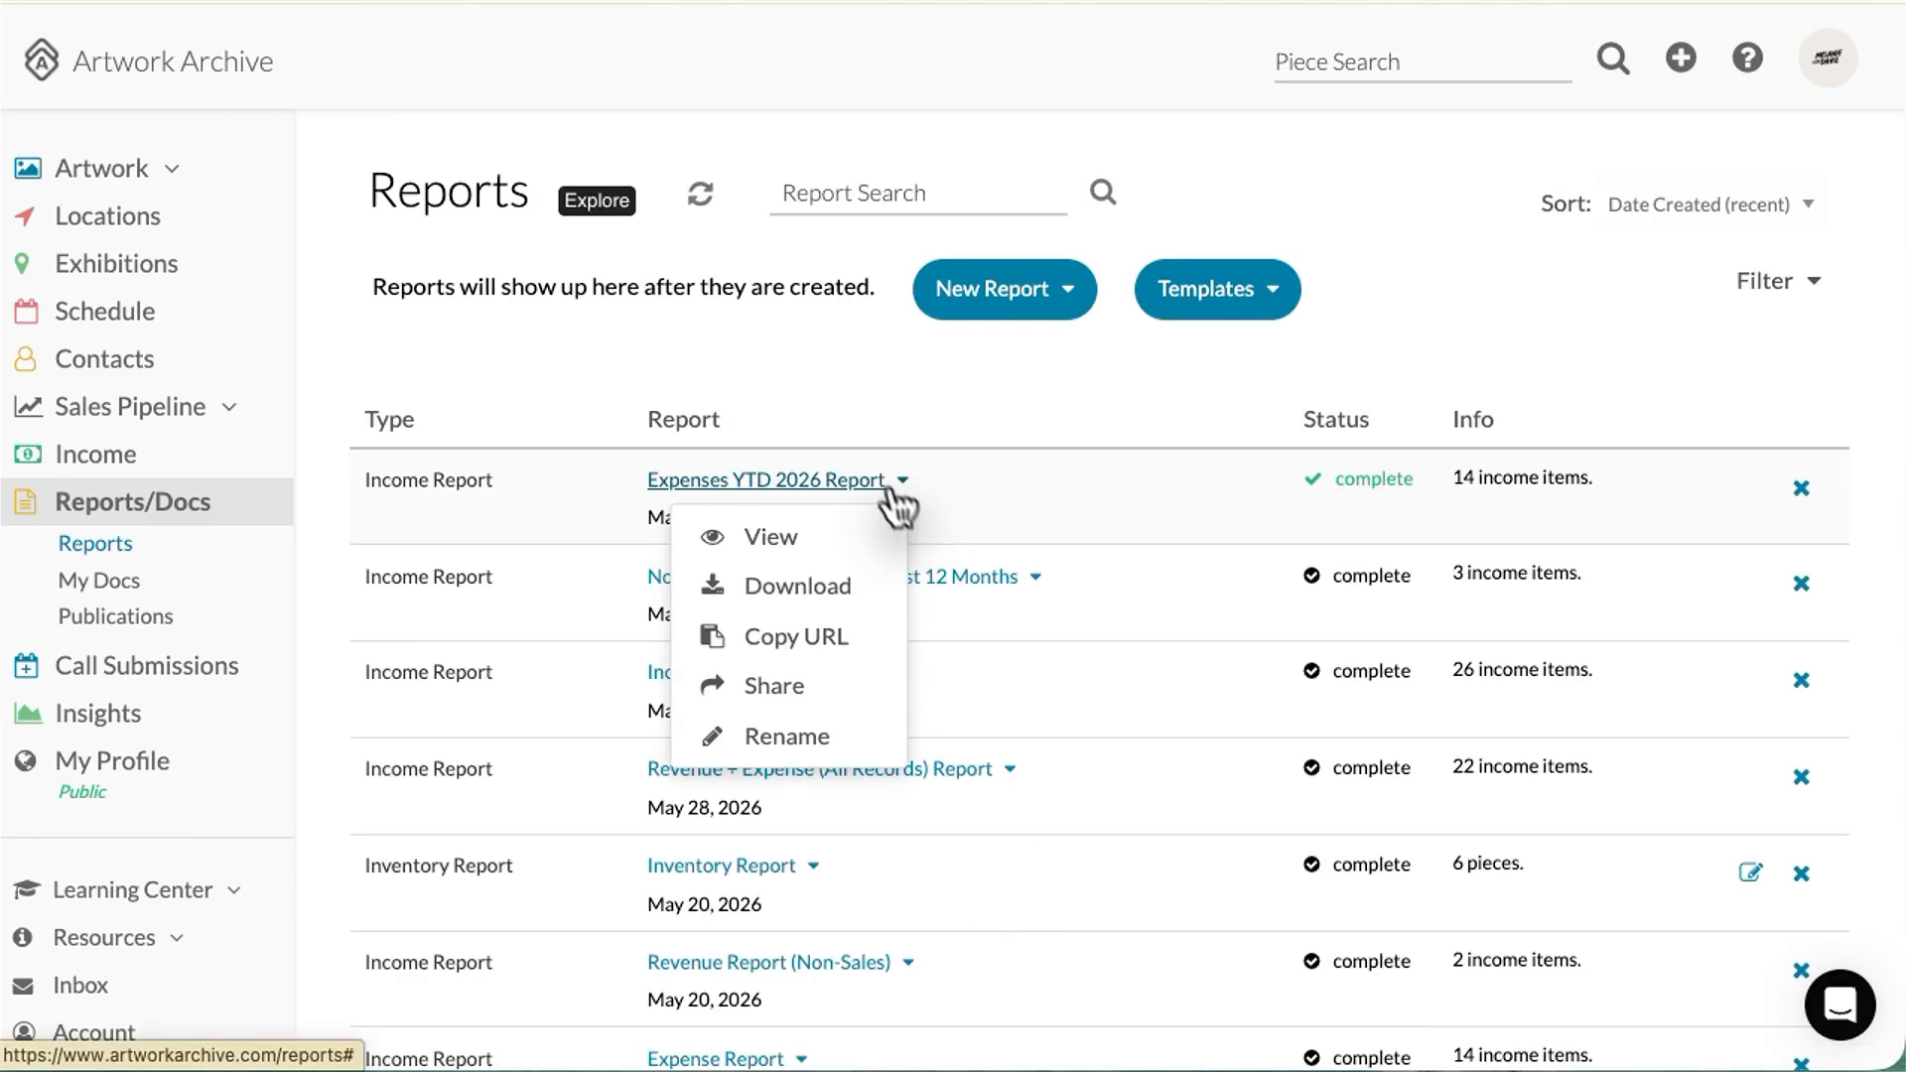
{"action": "left_click", "coordinate": [819, 541]}
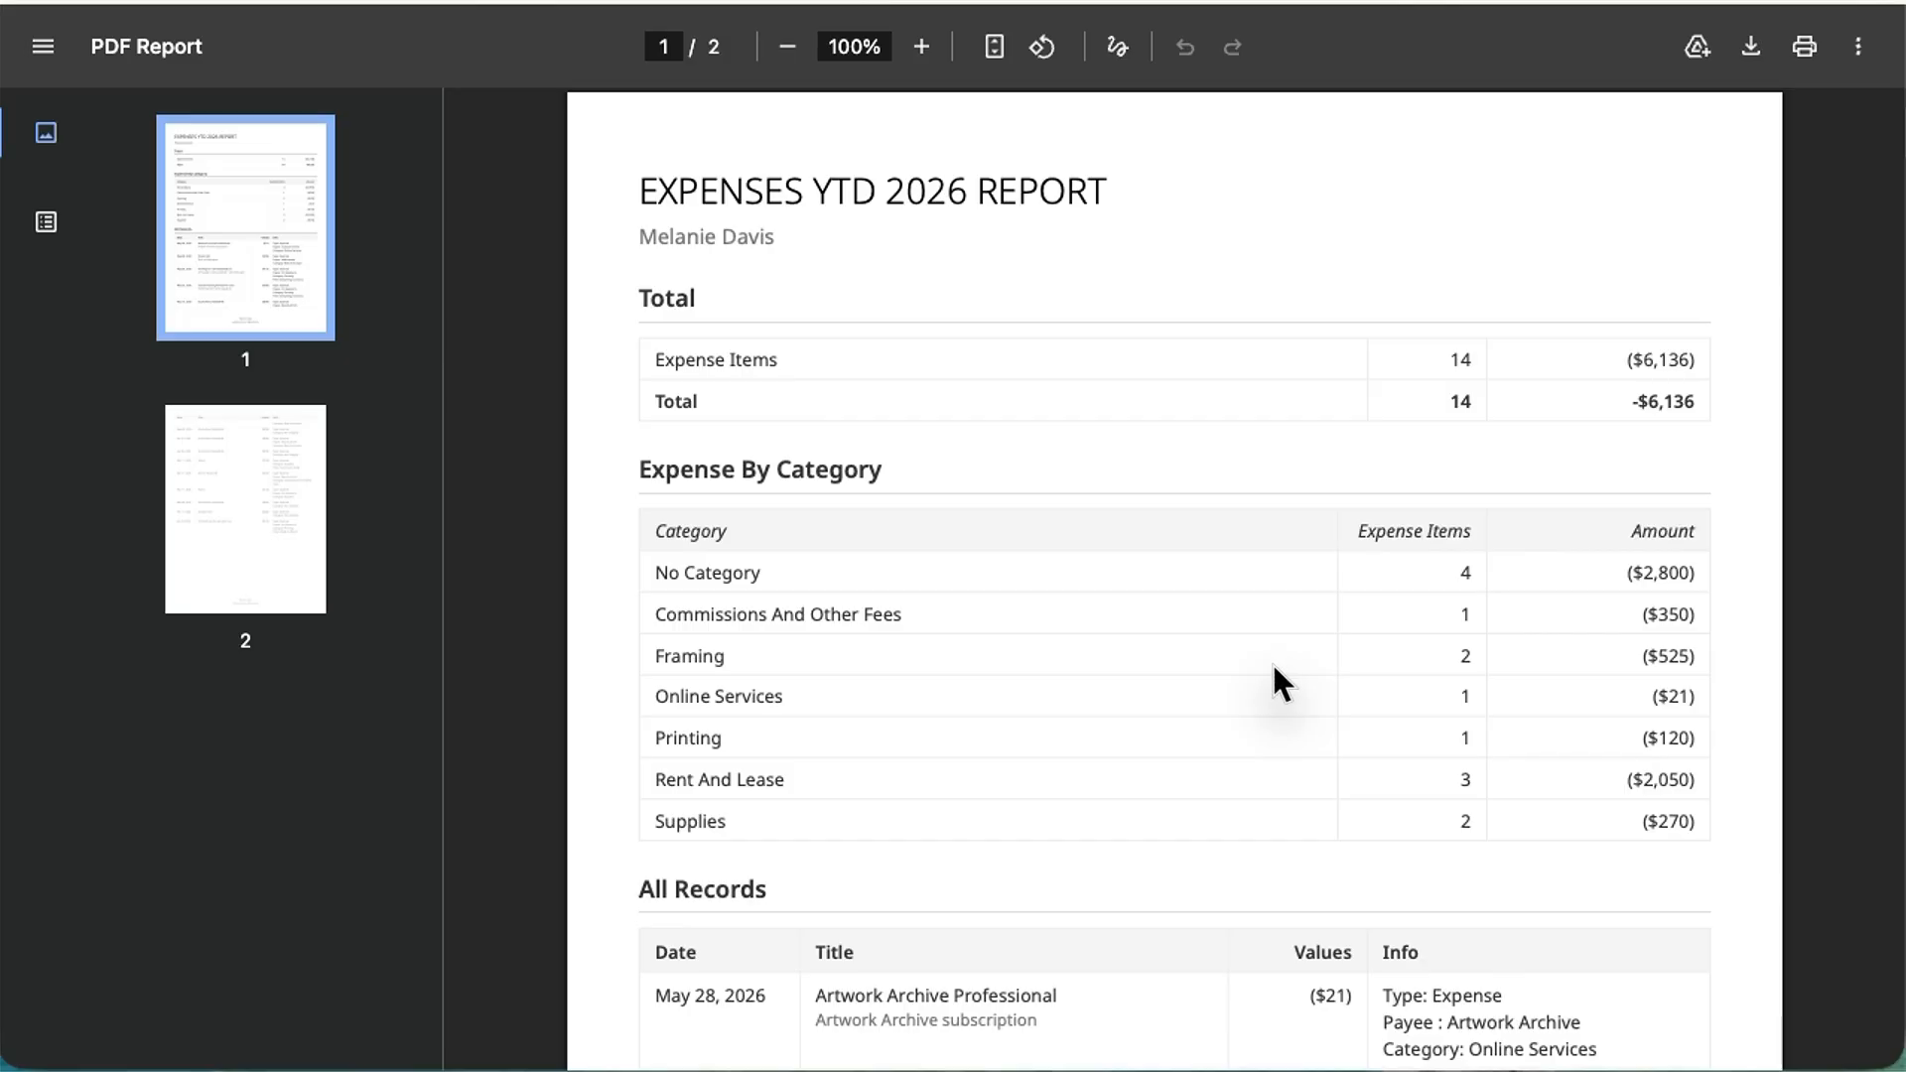
{"action": "scroll", "coordinate": [1274, 667], "scroll_direction": "down", "scroll_amount": 6}
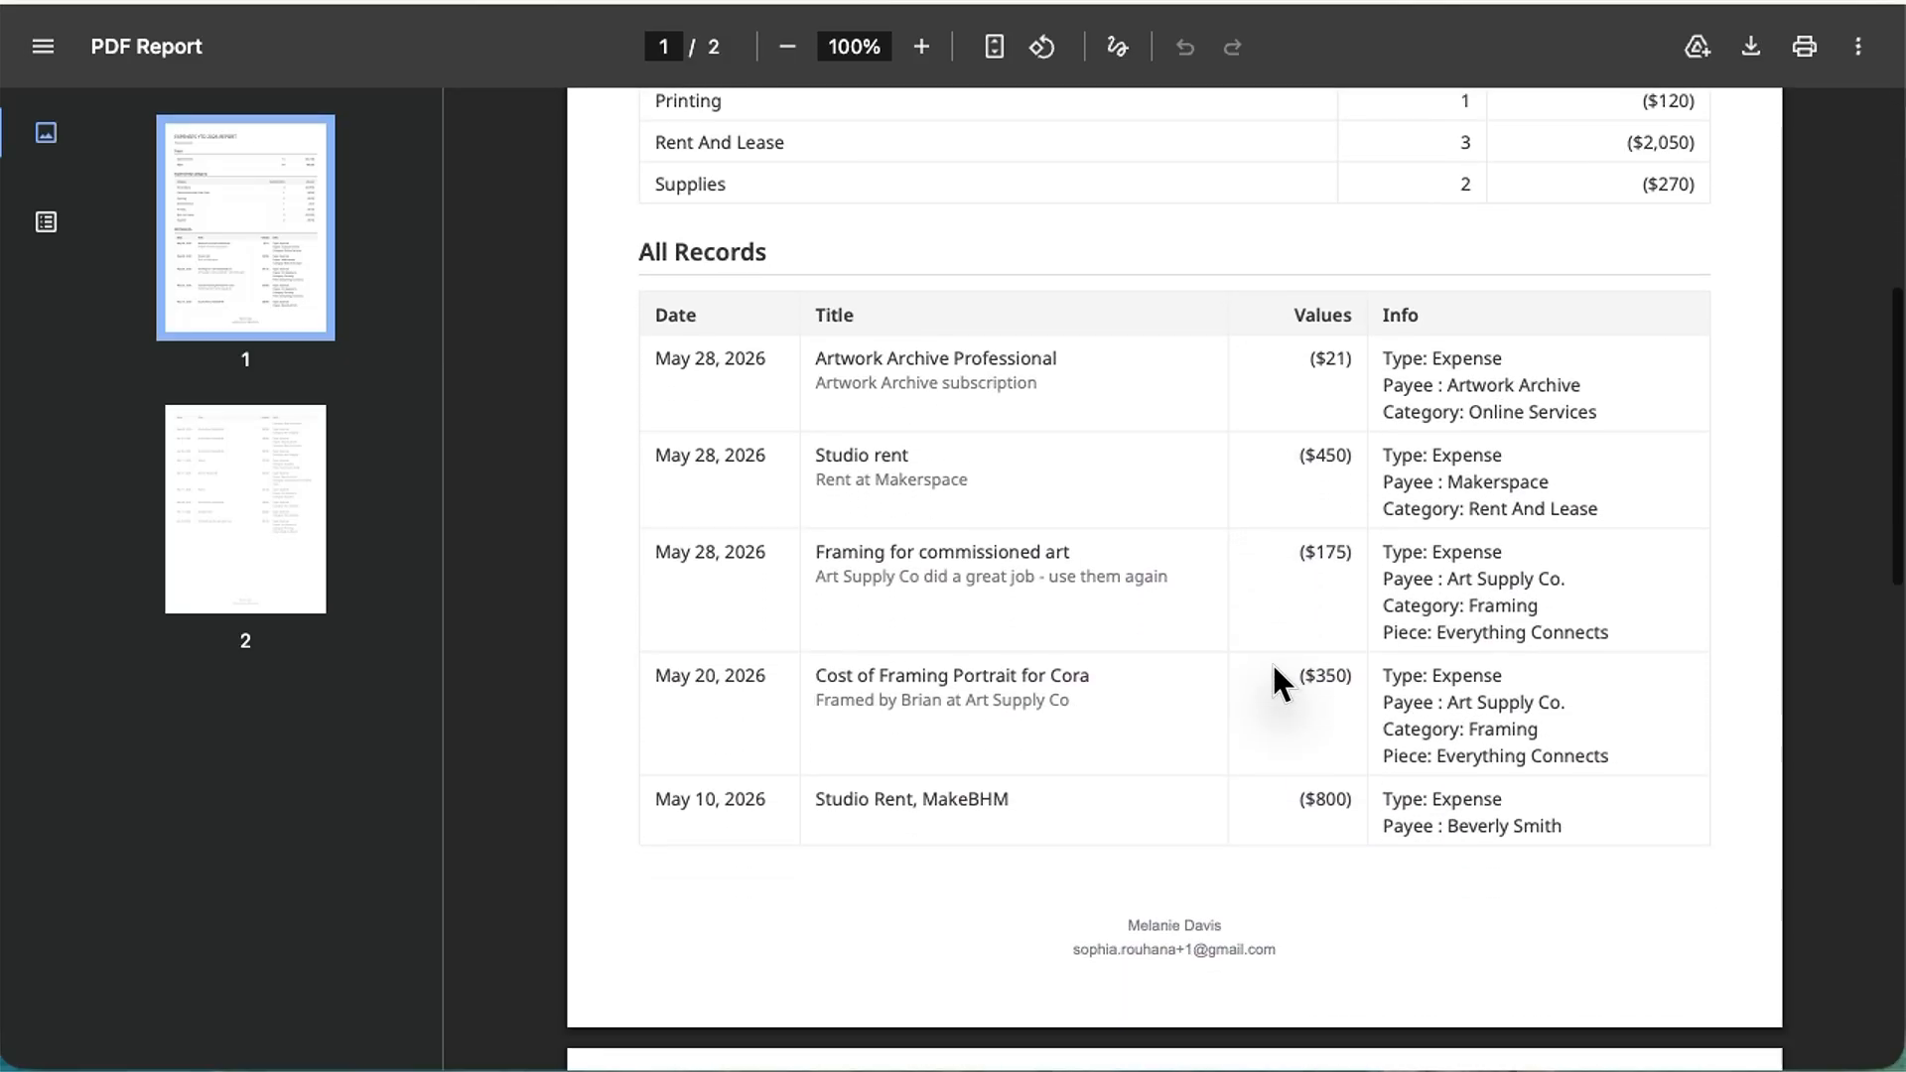
{"action": "scroll", "coordinate": [1274, 667], "scroll_direction": "down", "scroll_amount": 5}
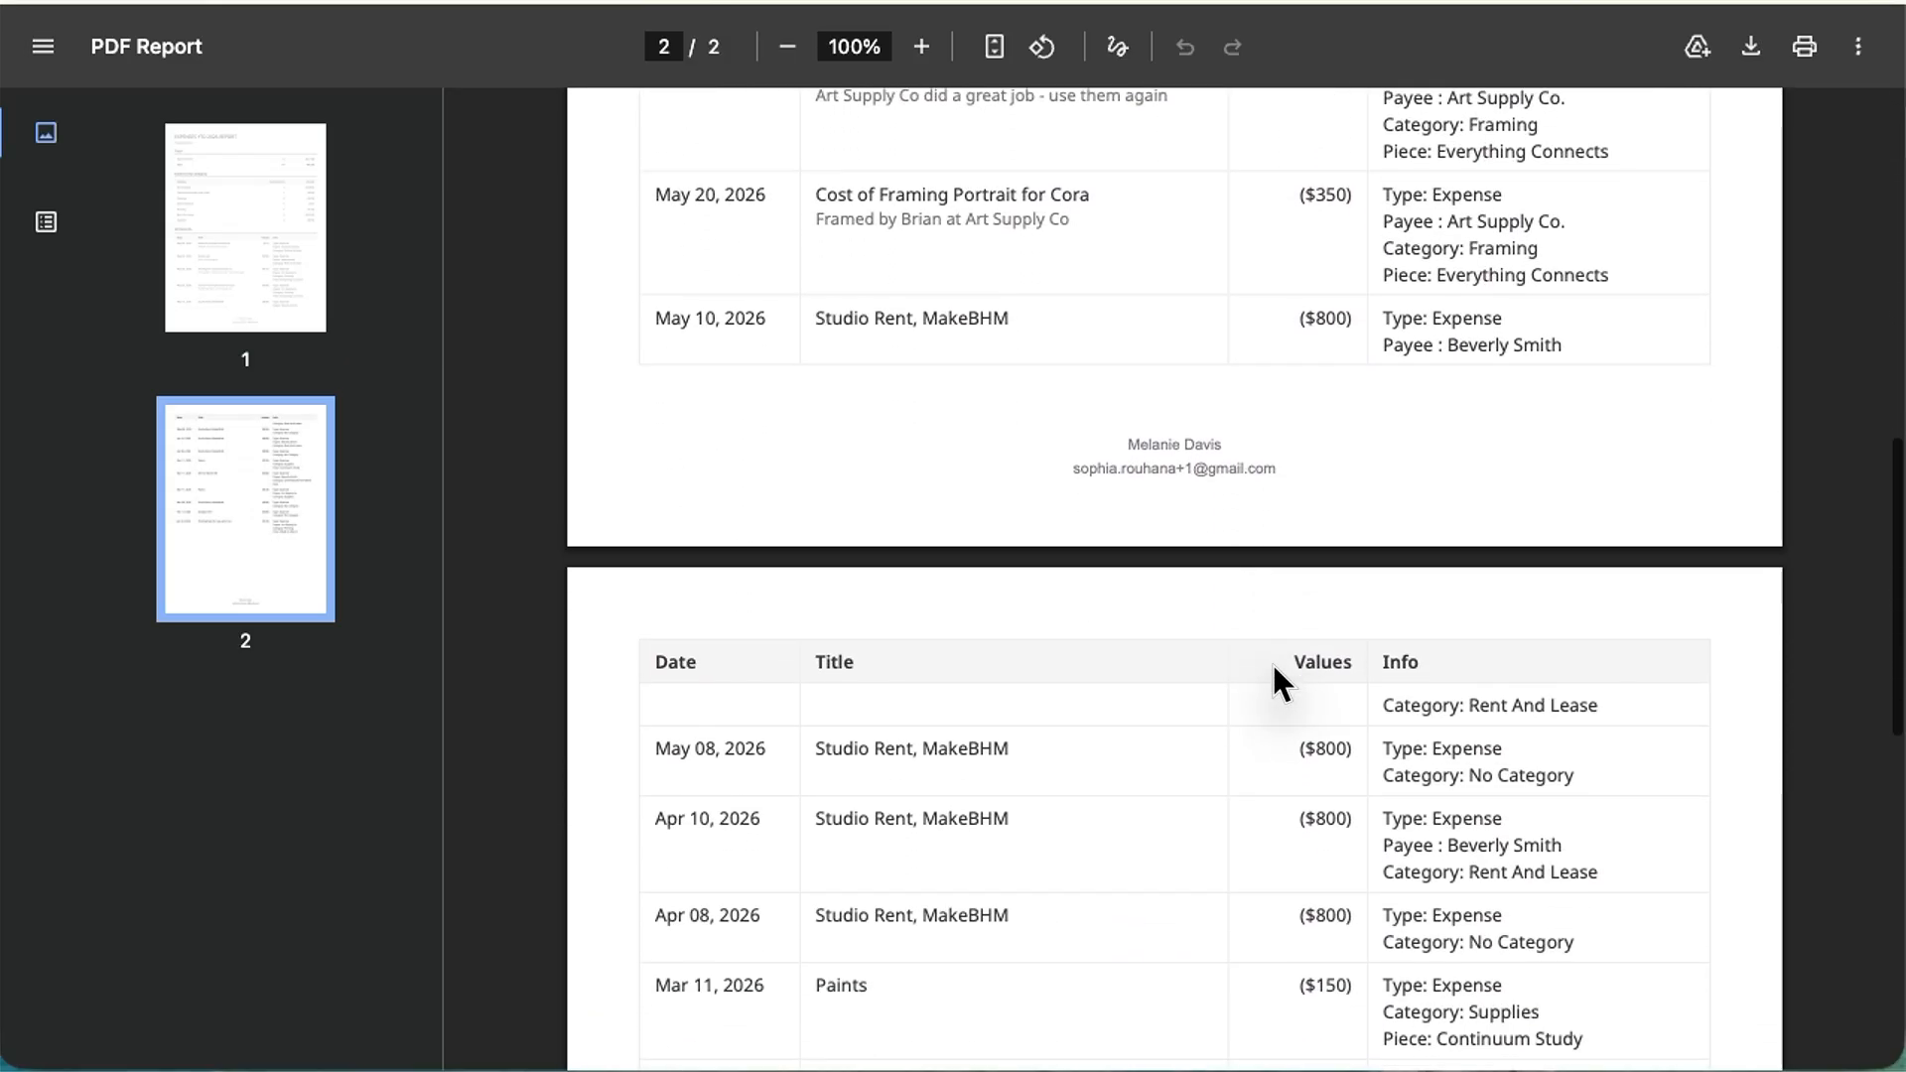
{"action": "scroll", "coordinate": [1272, 683], "scroll_direction": "down", "scroll_amount": 1}
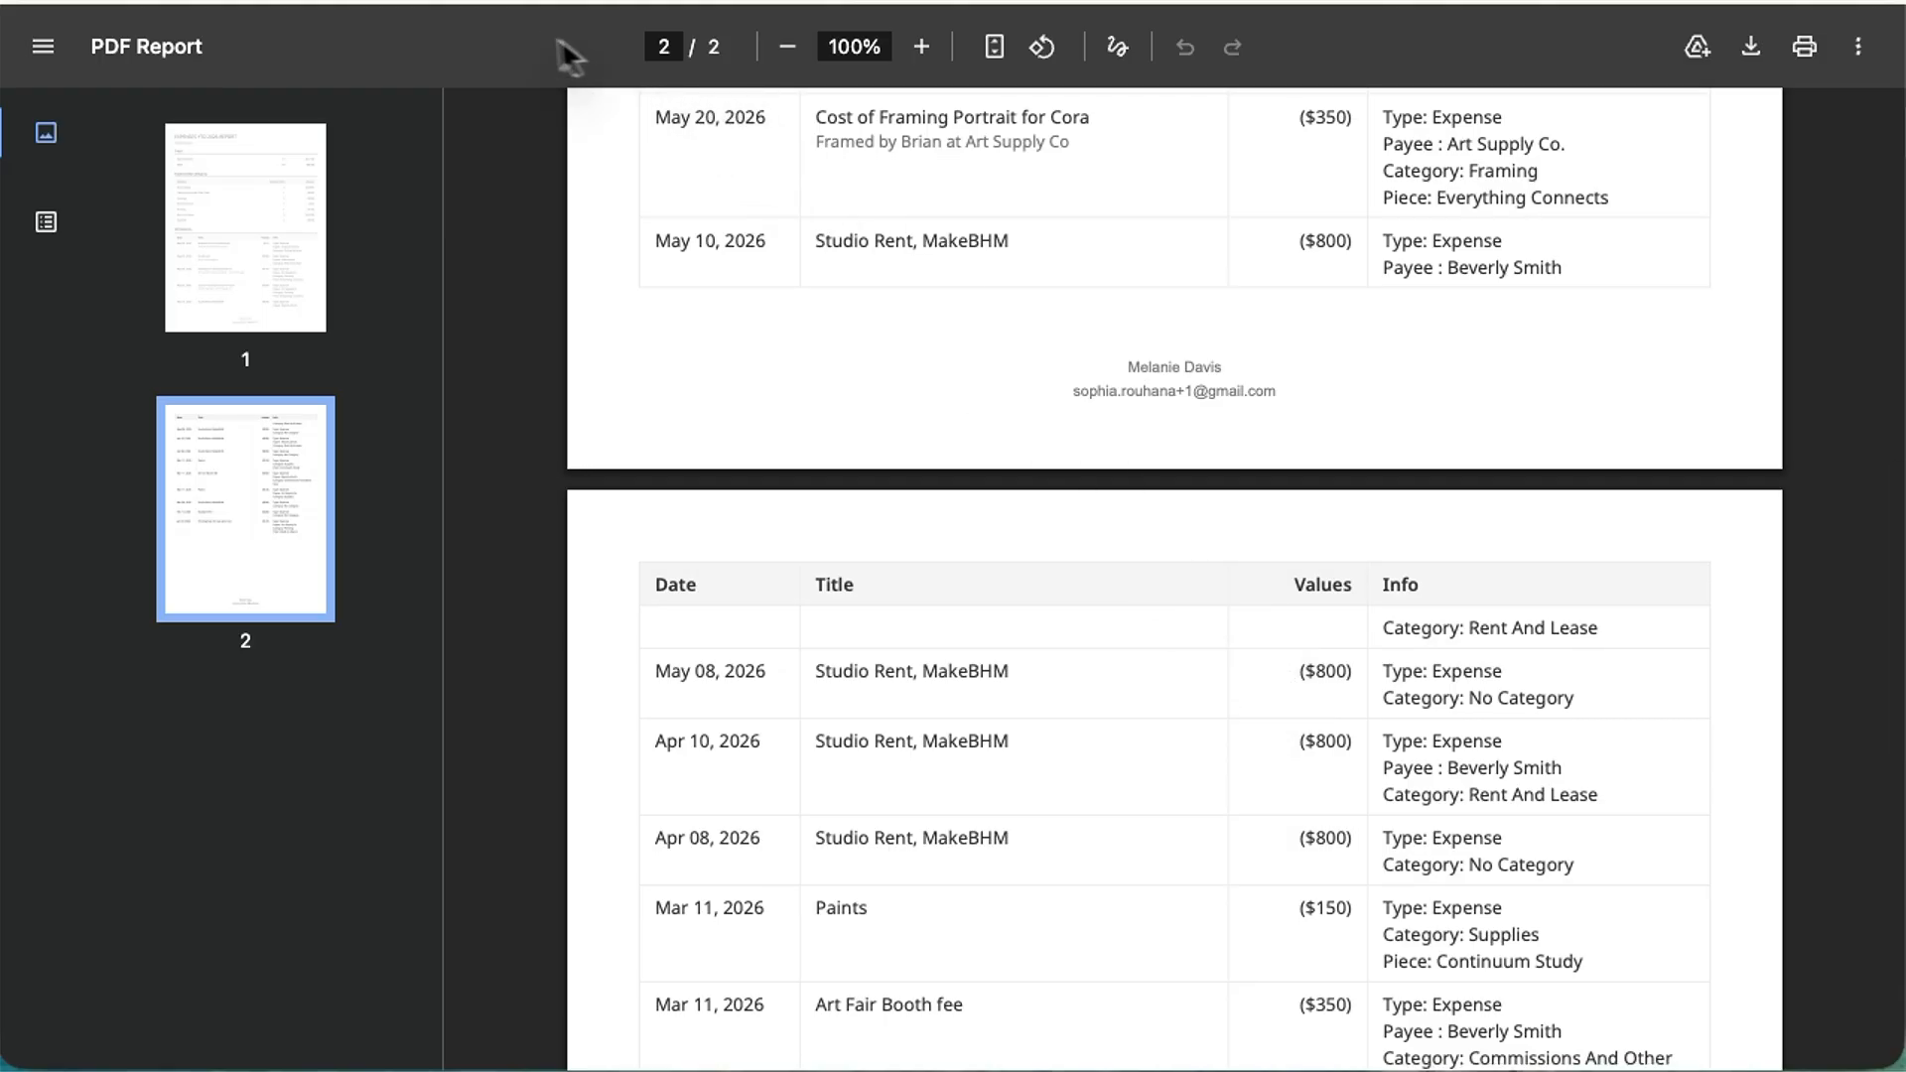
{"action": "left_click", "coordinate": [531, 4]}
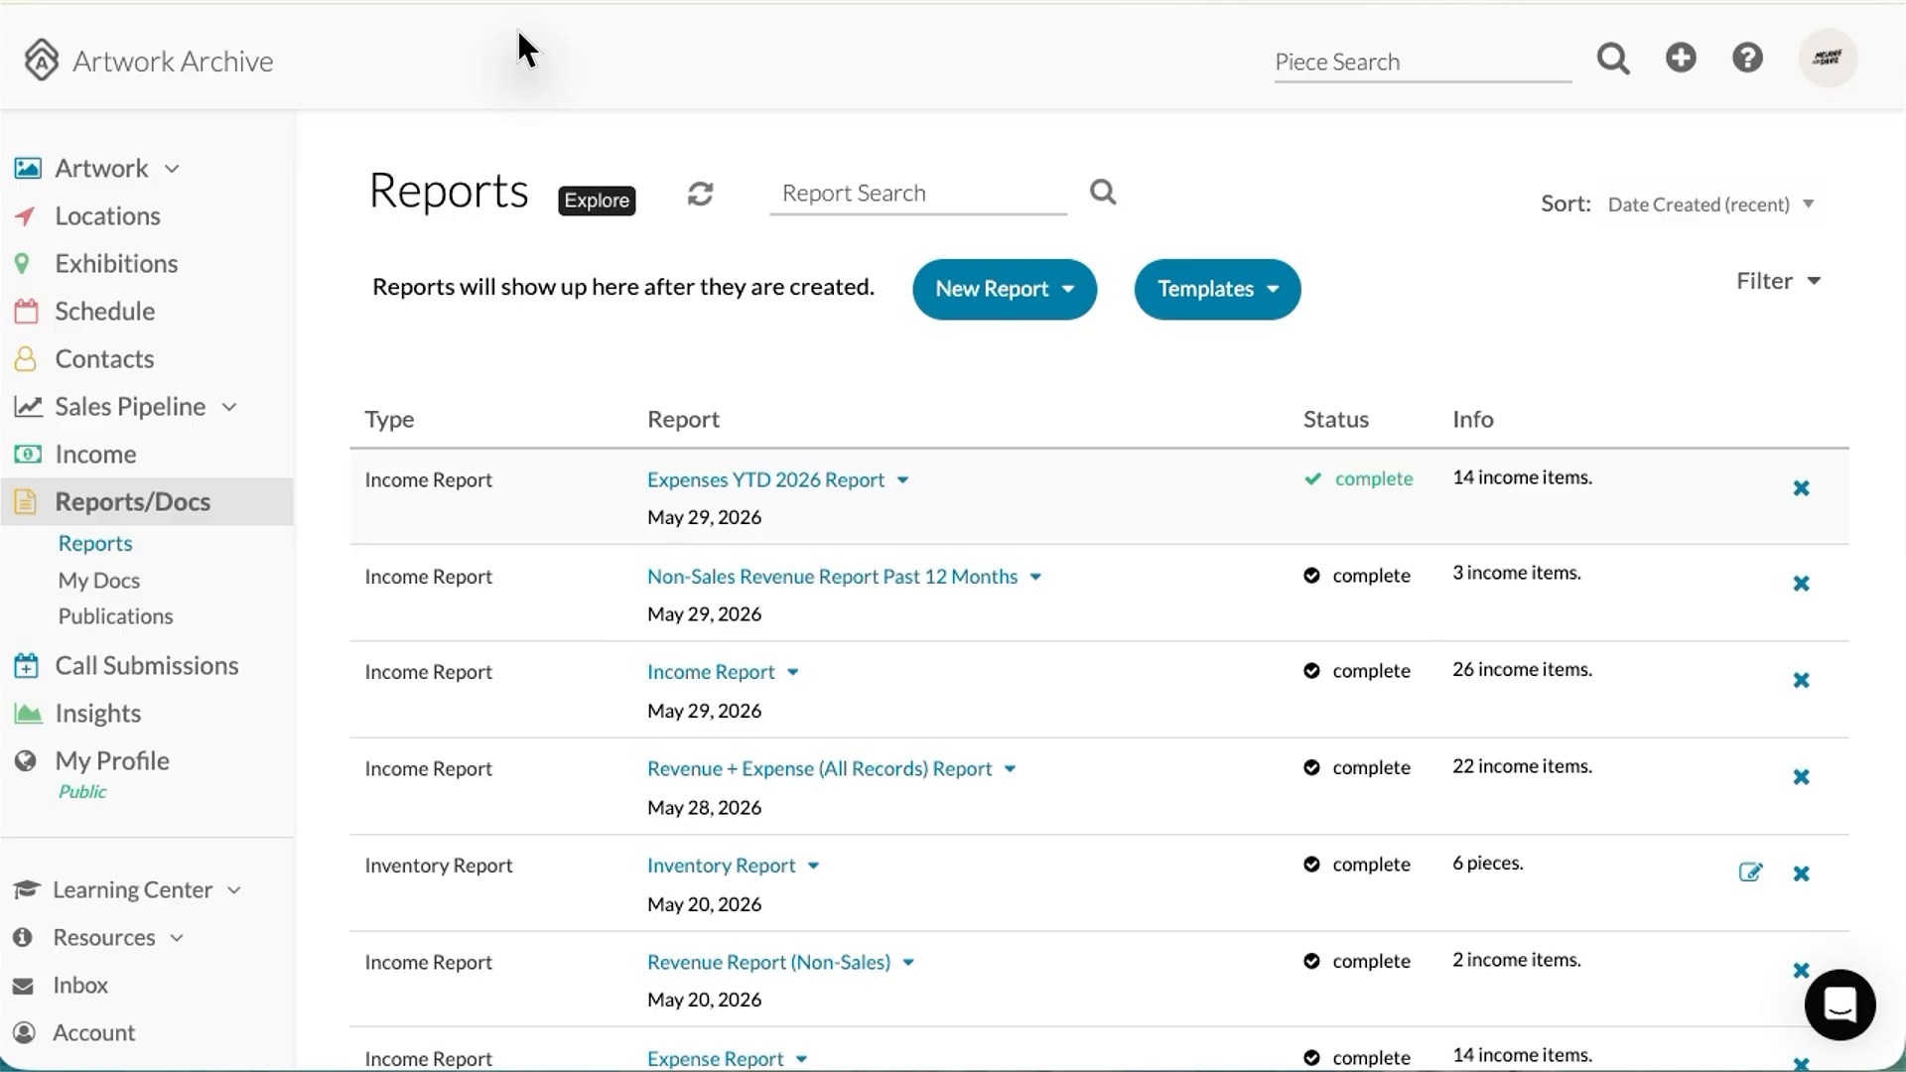
Step: Filter the income ledger by Payee/Payer to one payer's four entries totalling $6,800
{"action": "left_click", "coordinate": [111, 457]}
{"action": "left_click", "coordinate": [1199, 373]}
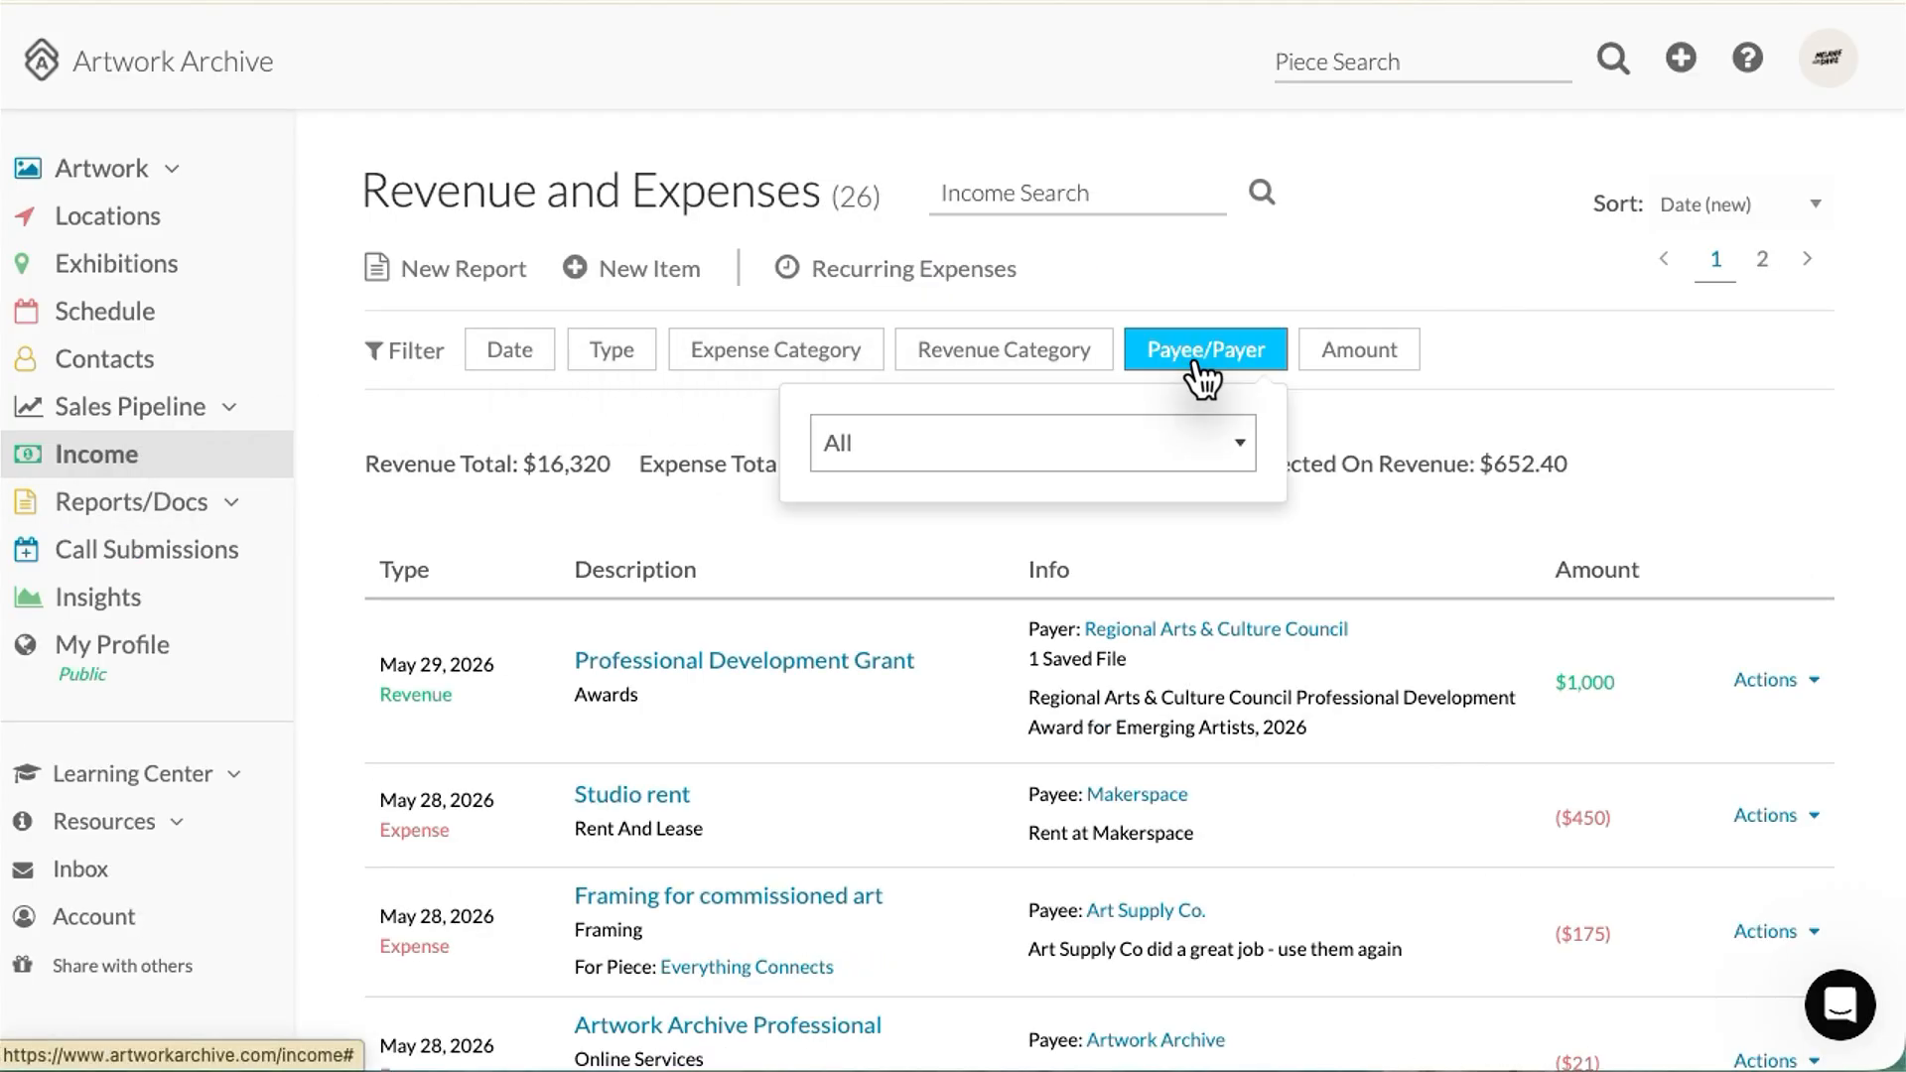
{"action": "left_click", "coordinate": [1158, 443]}
{"action": "scroll", "coordinate": [1125, 584], "scroll_direction": "down", "scroll_amount": 2}
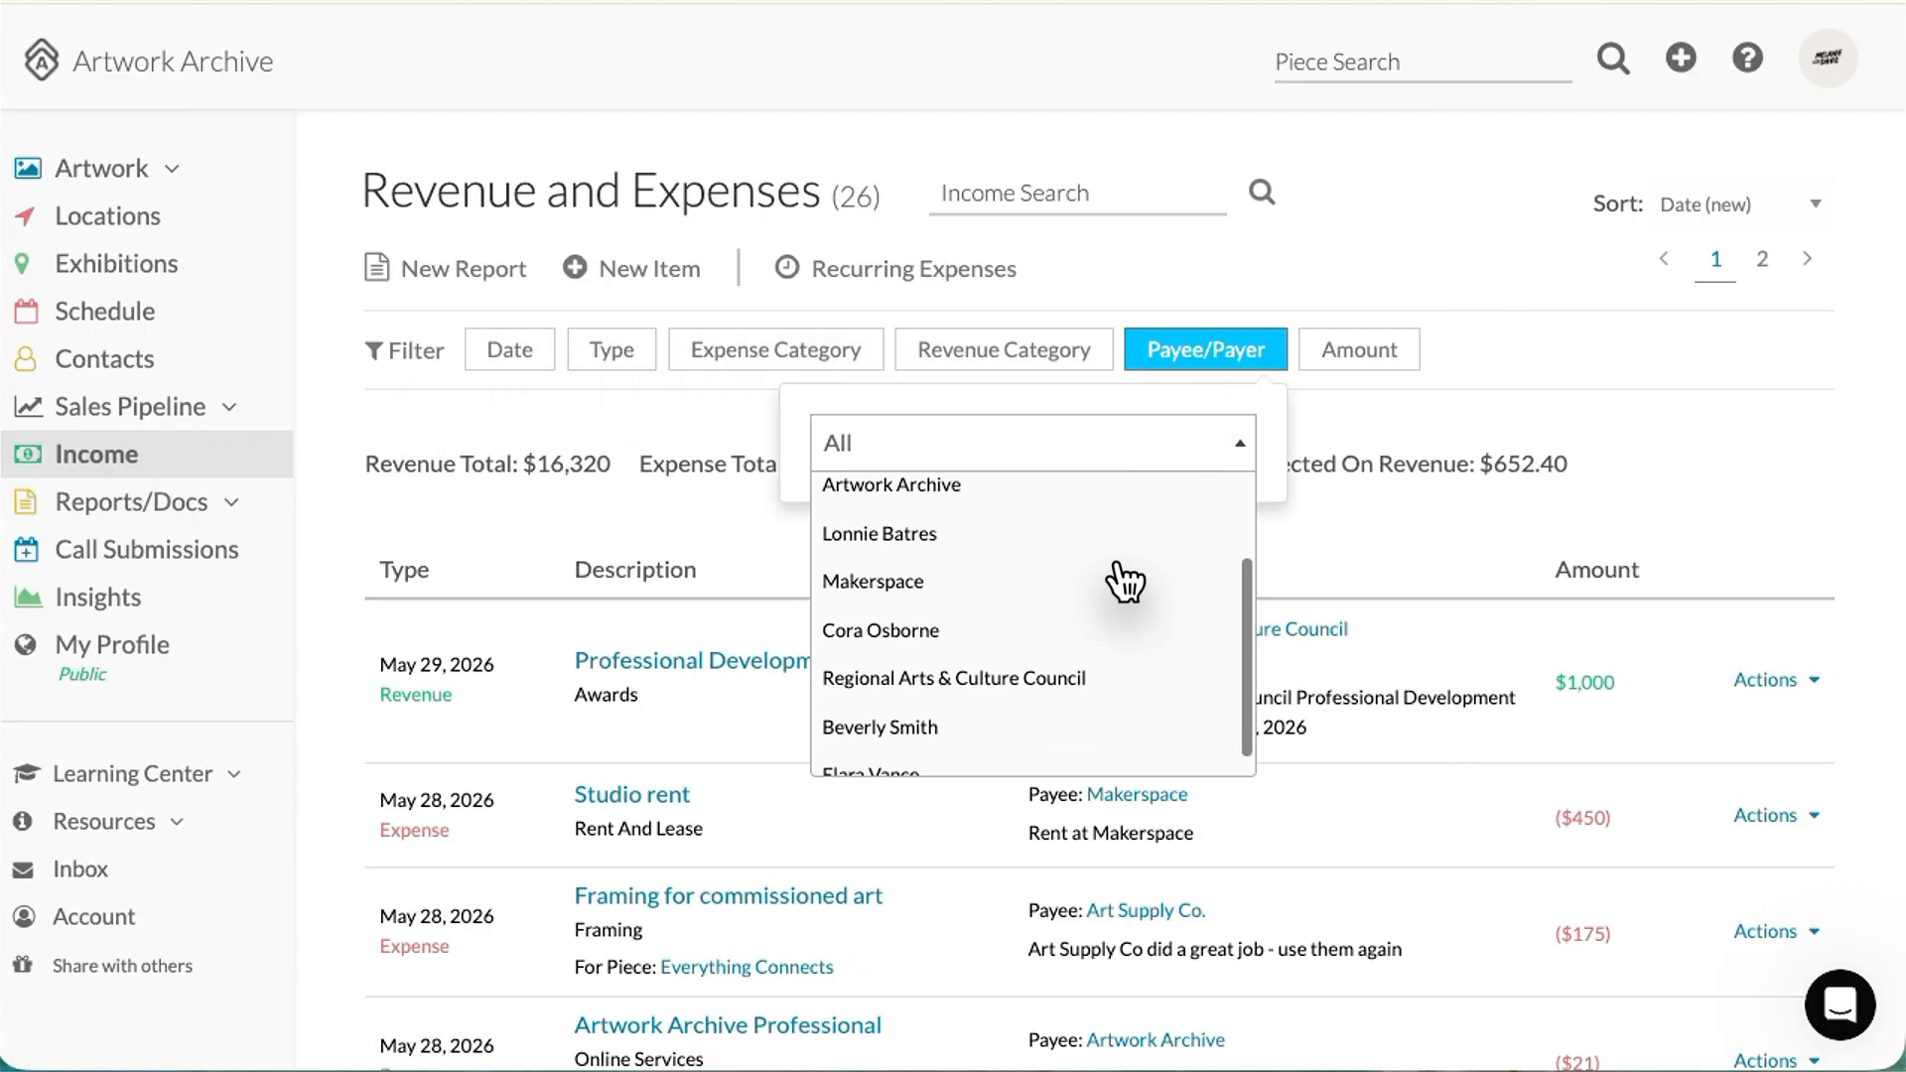
{"action": "left_click", "coordinate": [968, 628]}
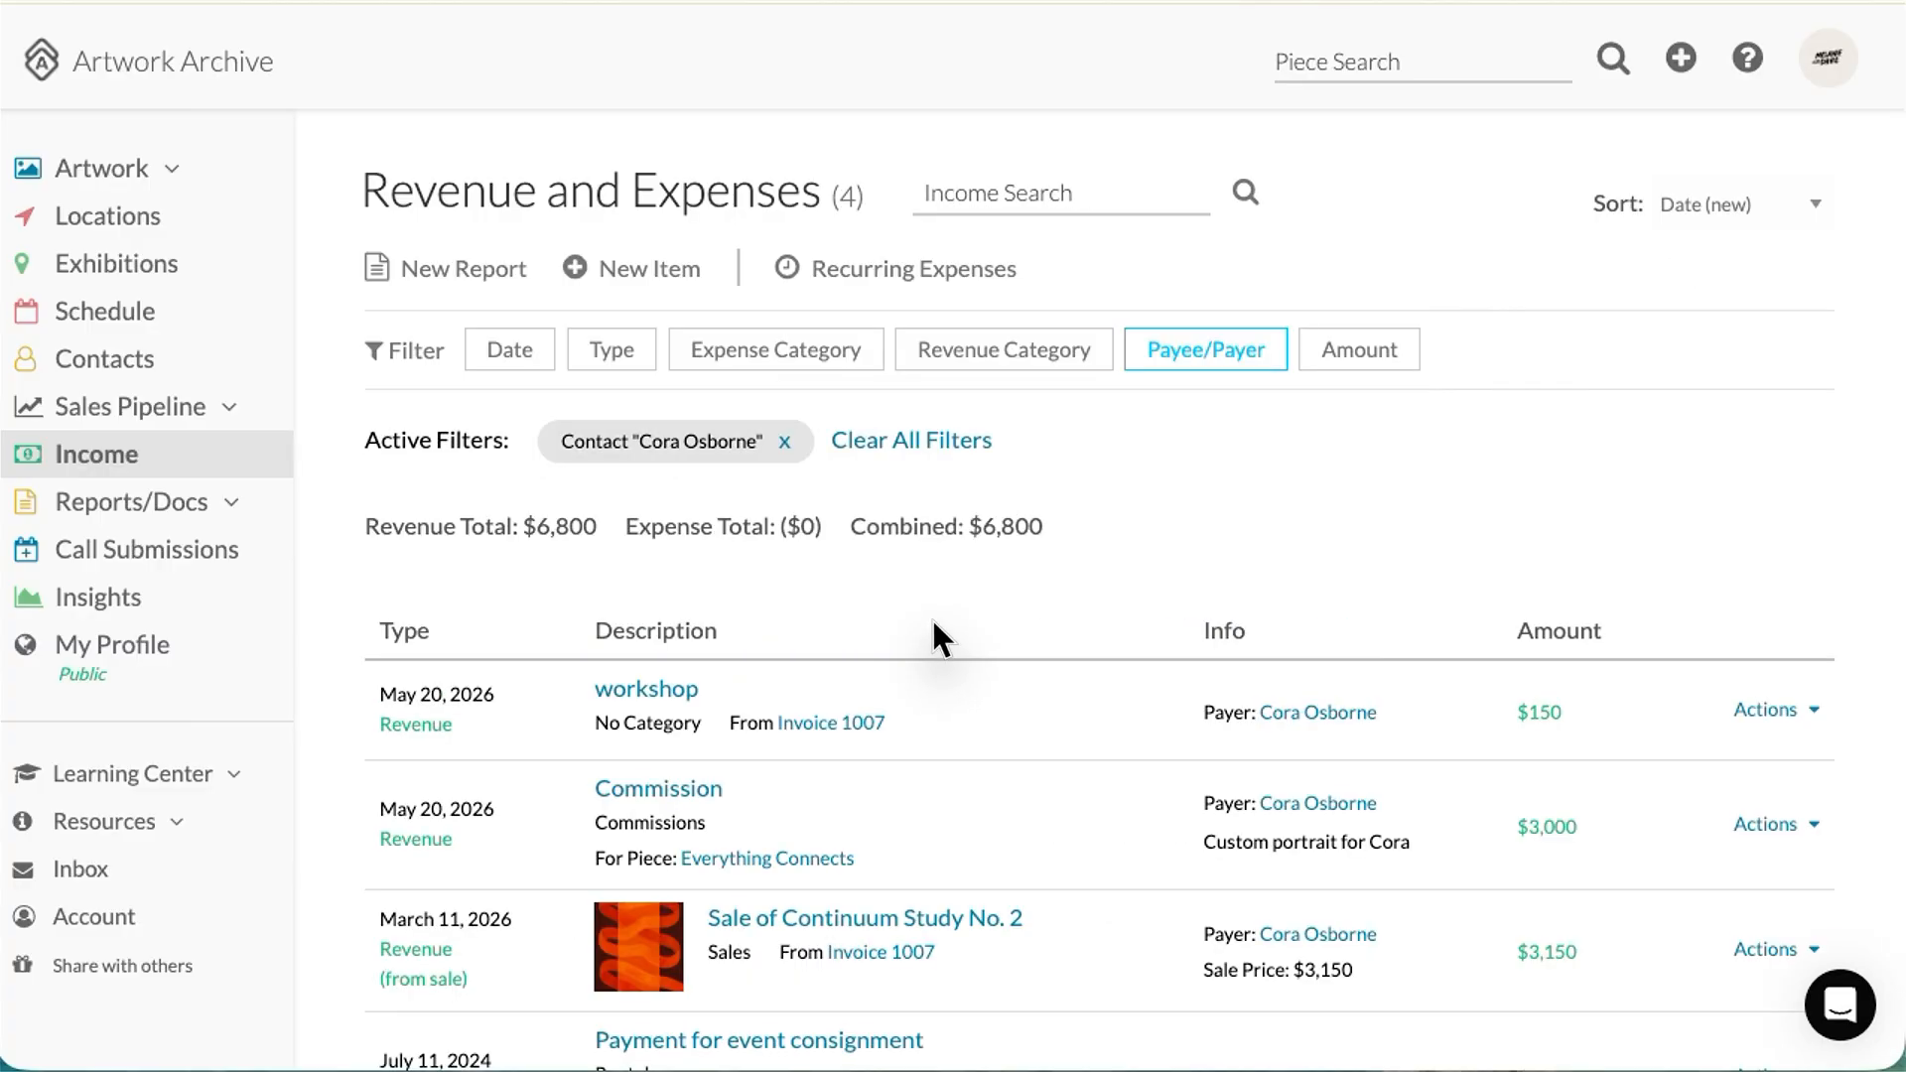
{"action": "scroll", "coordinate": [973, 681], "scroll_direction": "down", "scroll_amount": 3}
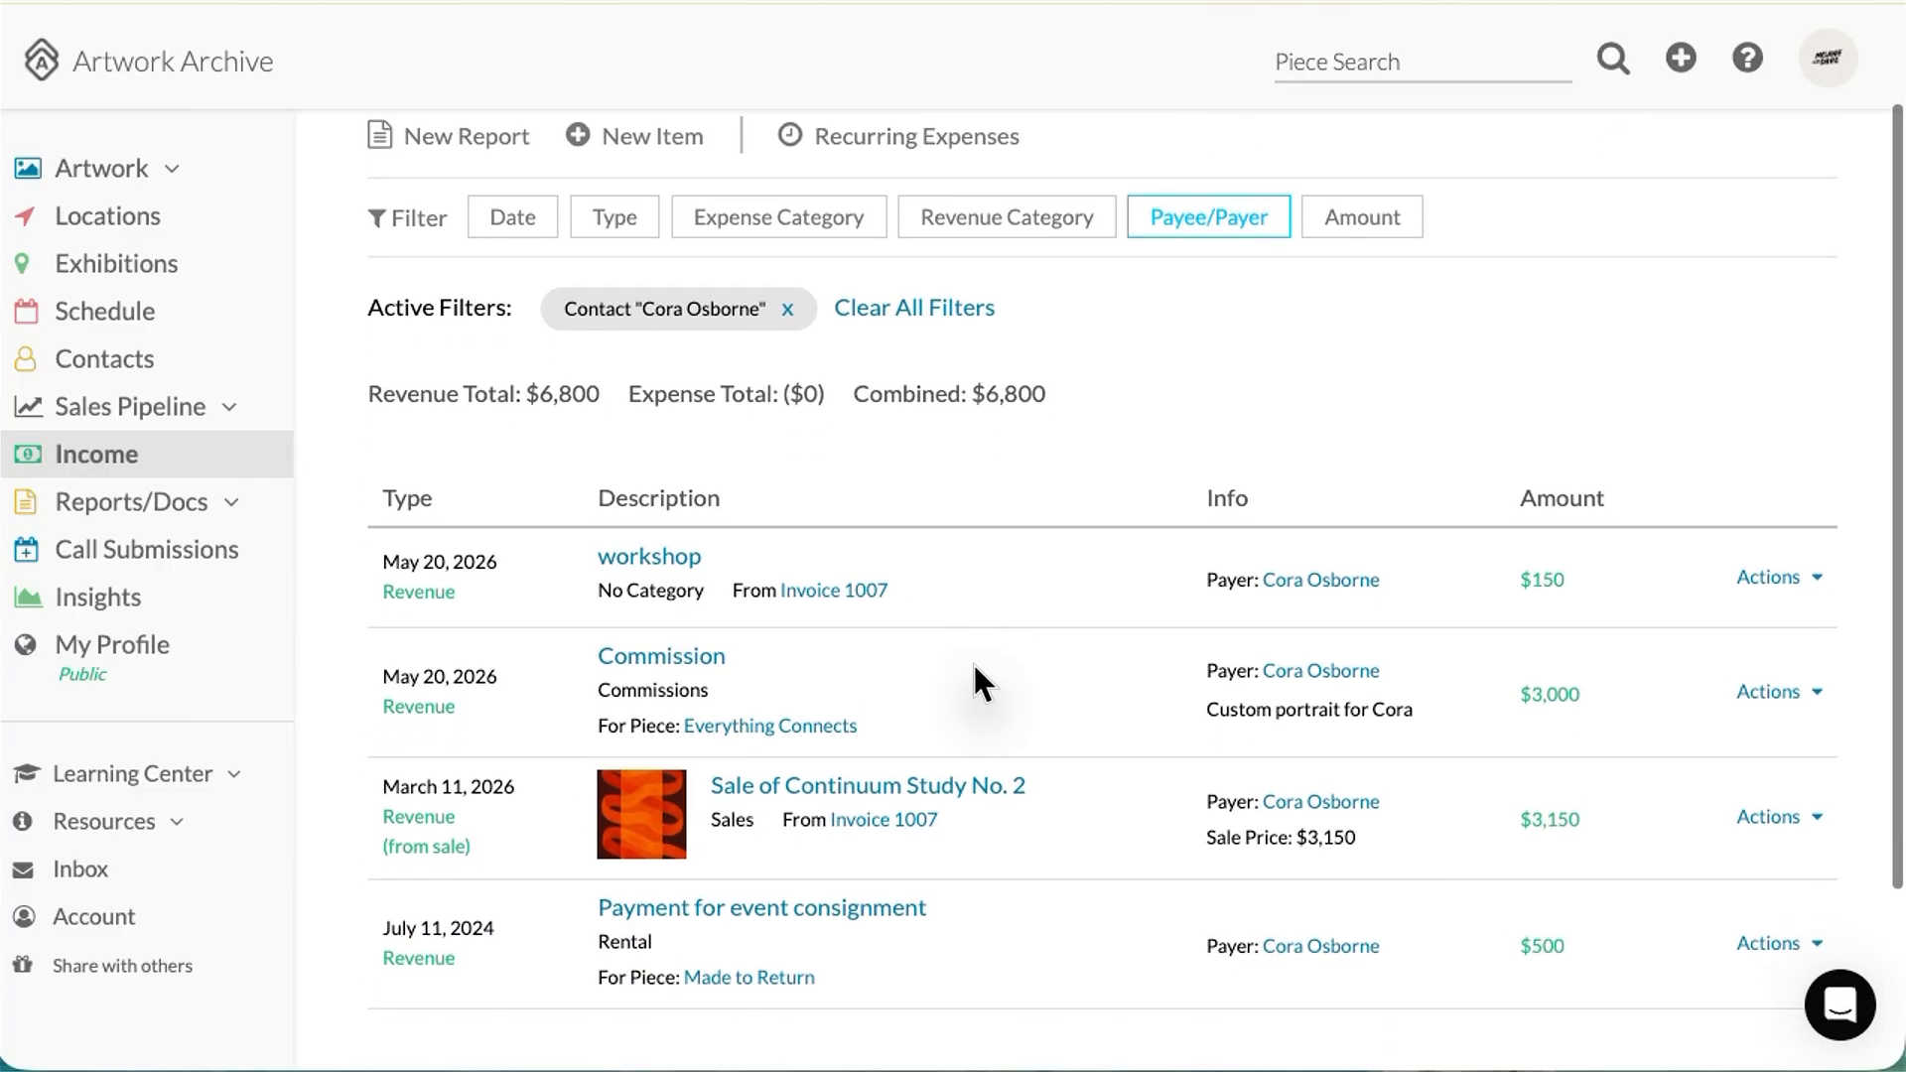
{"action": "scroll", "coordinate": [974, 681], "scroll_direction": "up", "scroll_amount": 3}
{"action": "left_click", "coordinate": [454, 260]}
Step: Create an Income Report titled with the payer's name, include a cover page, and generate the PDF
{"action": "left_click", "coordinate": [434, 337]}
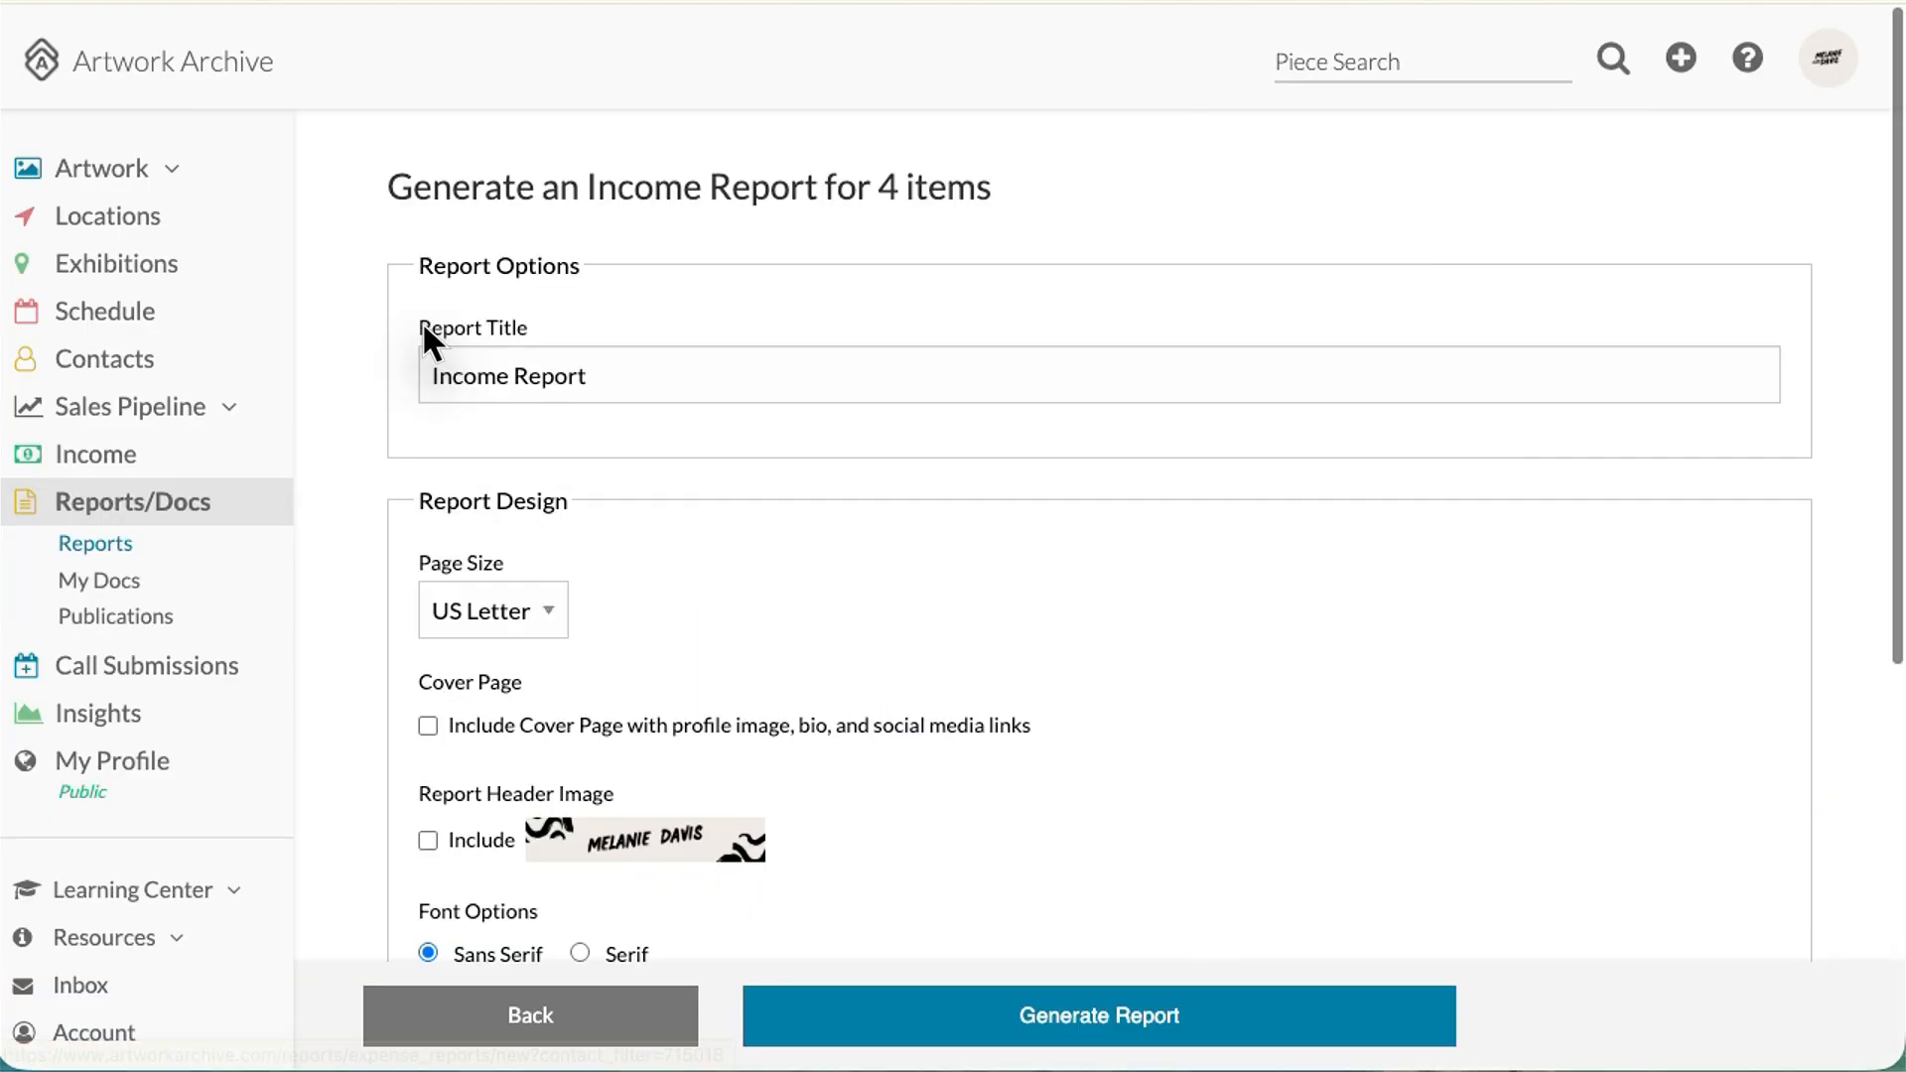
{"action": "scroll", "coordinate": [760, 544], "scroll_direction": "down", "scroll_amount": 2}
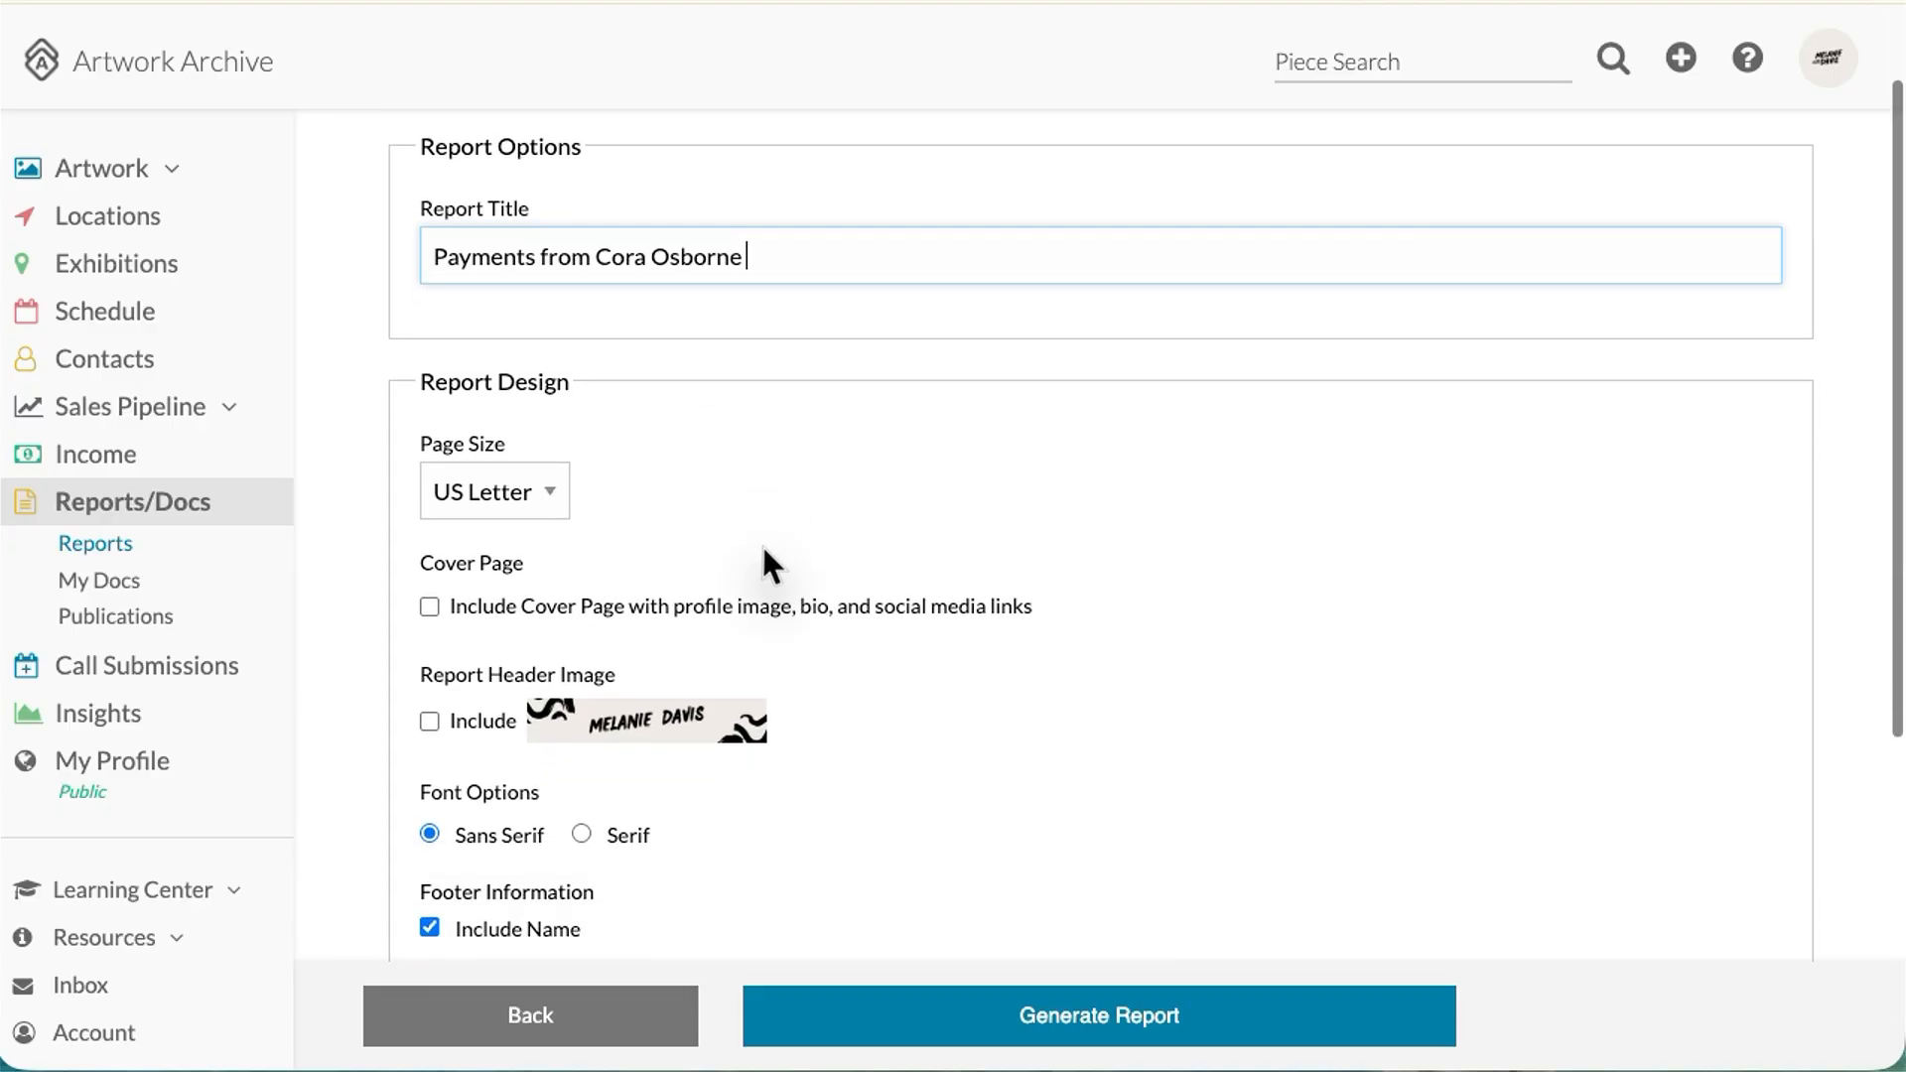
{"action": "left_click", "coordinate": [428, 504]}
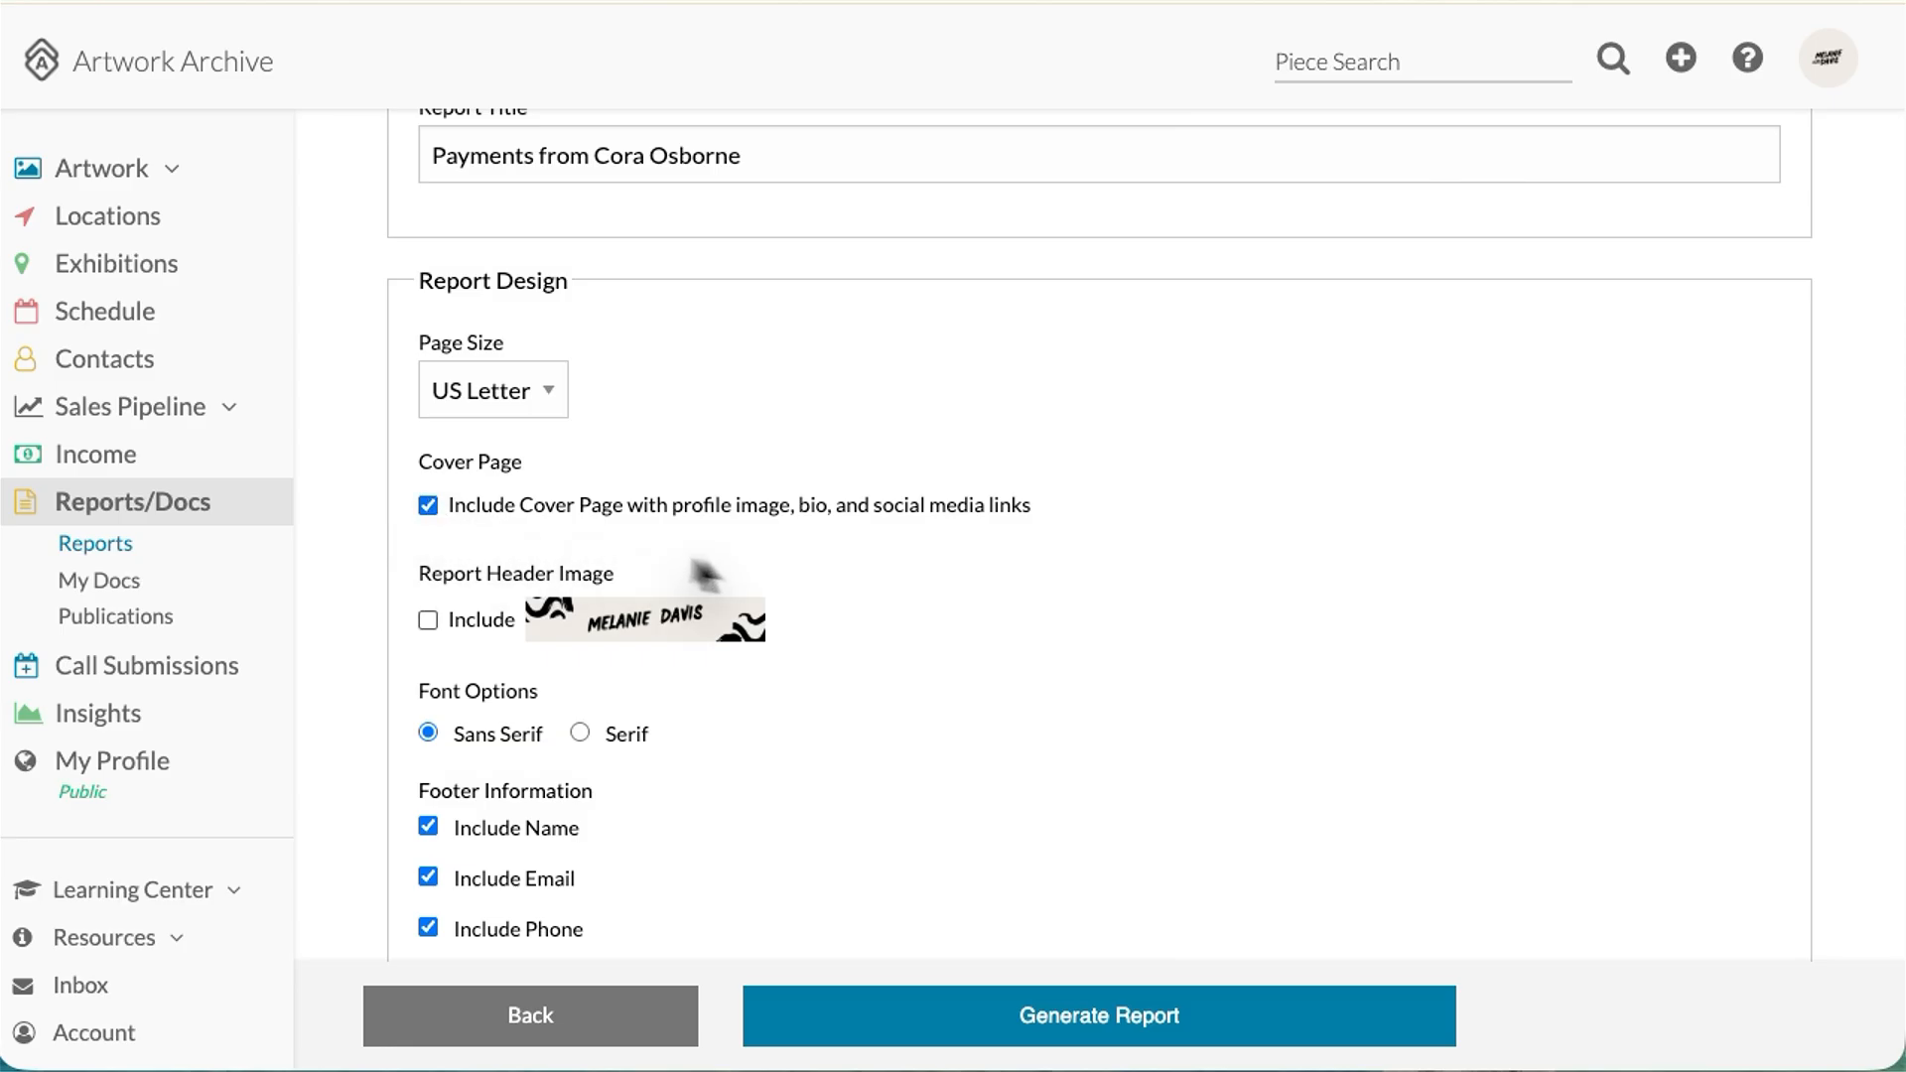
{"action": "scroll", "coordinate": [1005, 646], "scroll_direction": "down", "scroll_amount": 3}
{"action": "left_click", "coordinate": [1029, 1018]}
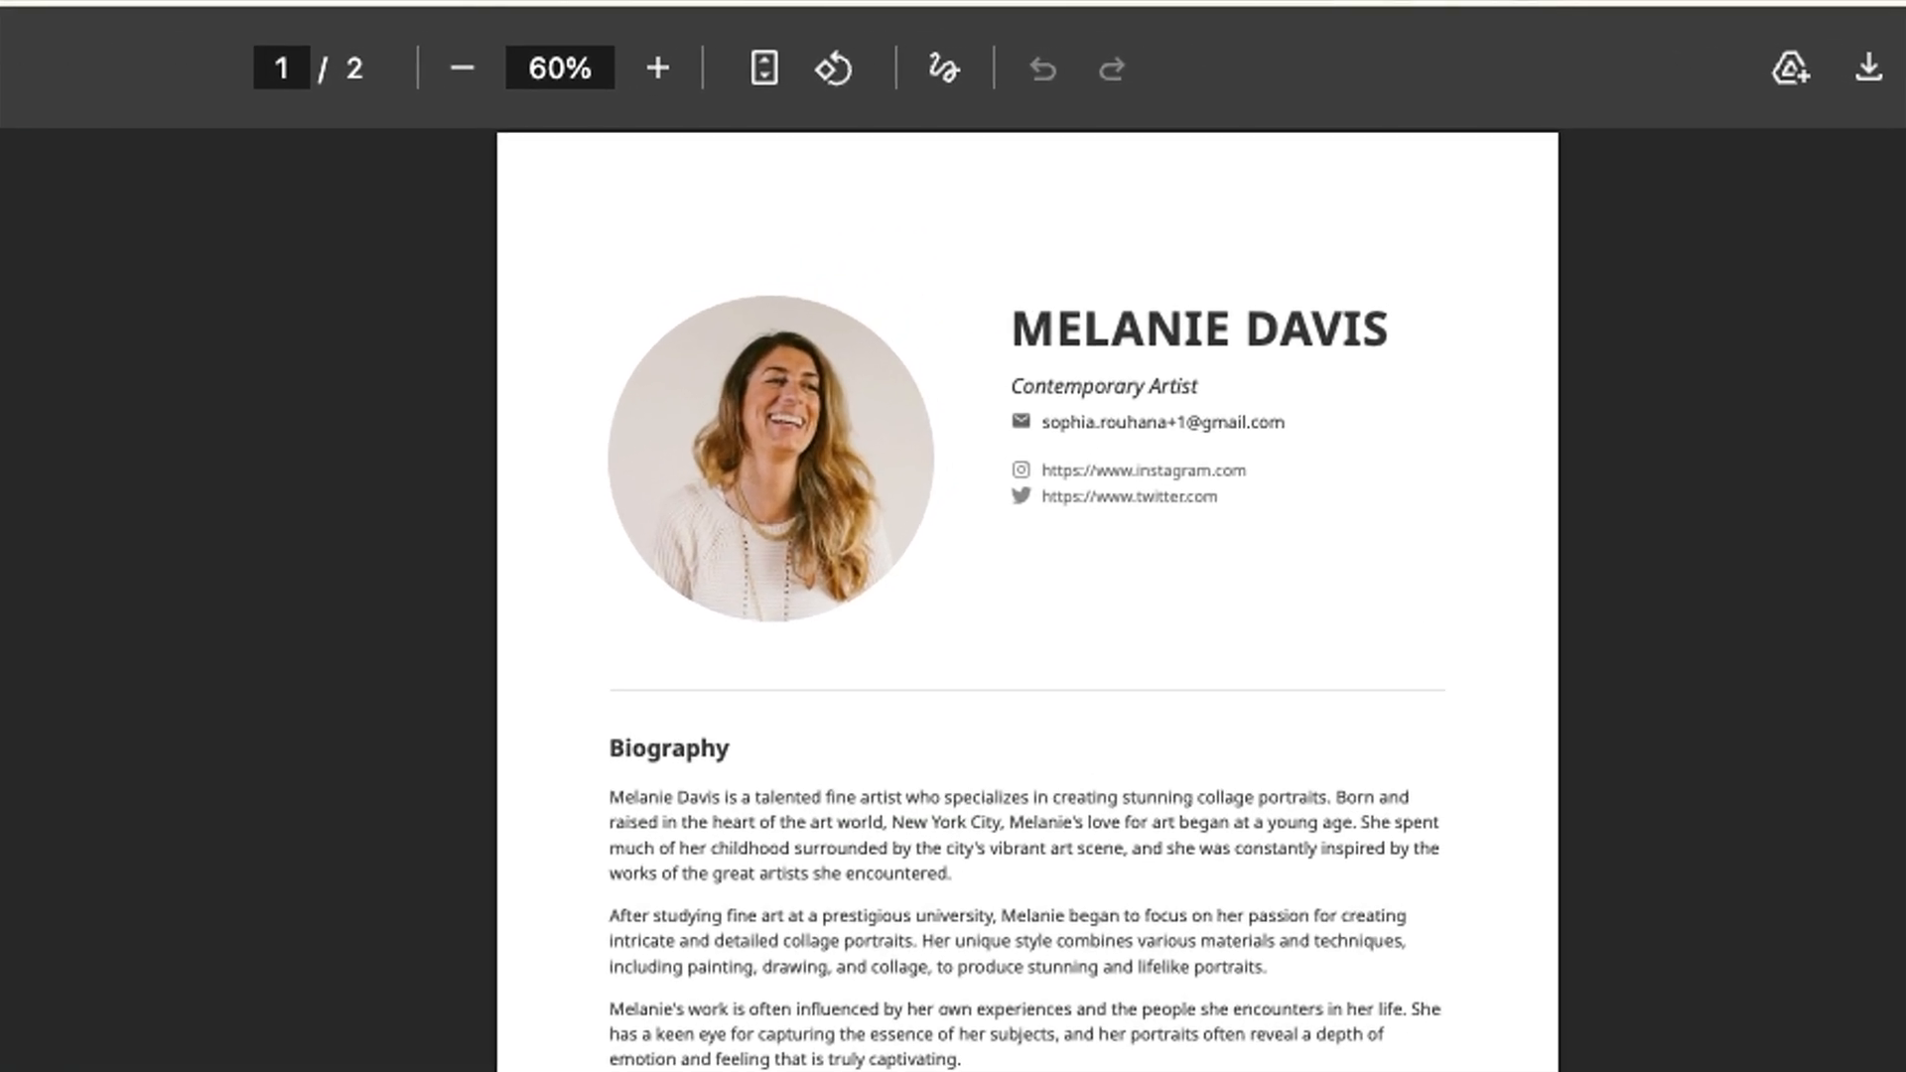
Step: Scroll the payer report PDF from the cover page to page 2 and back
{"action": "scroll", "coordinate": [1013, 596], "scroll_direction": "down", "scroll_amount": 3}
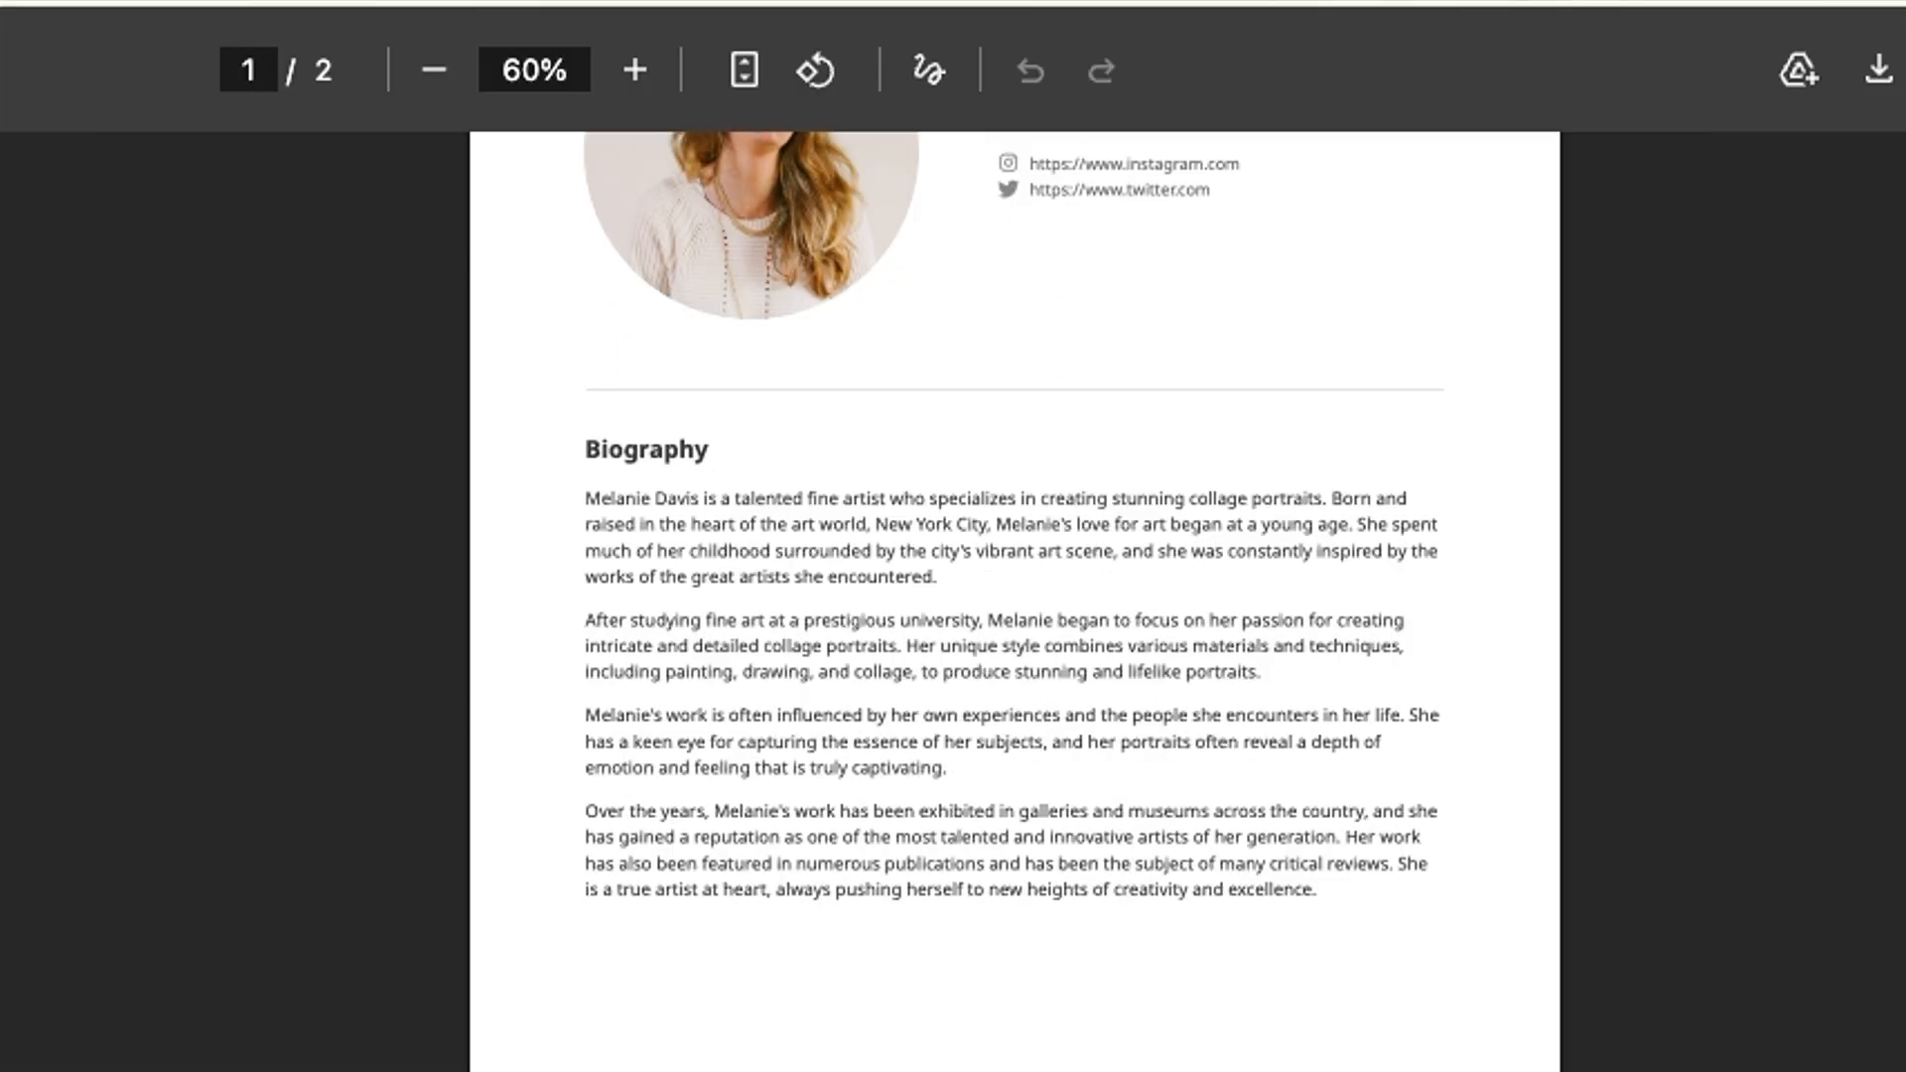
{"action": "scroll", "coordinate": [1013, 595], "scroll_direction": "down", "scroll_amount": 10}
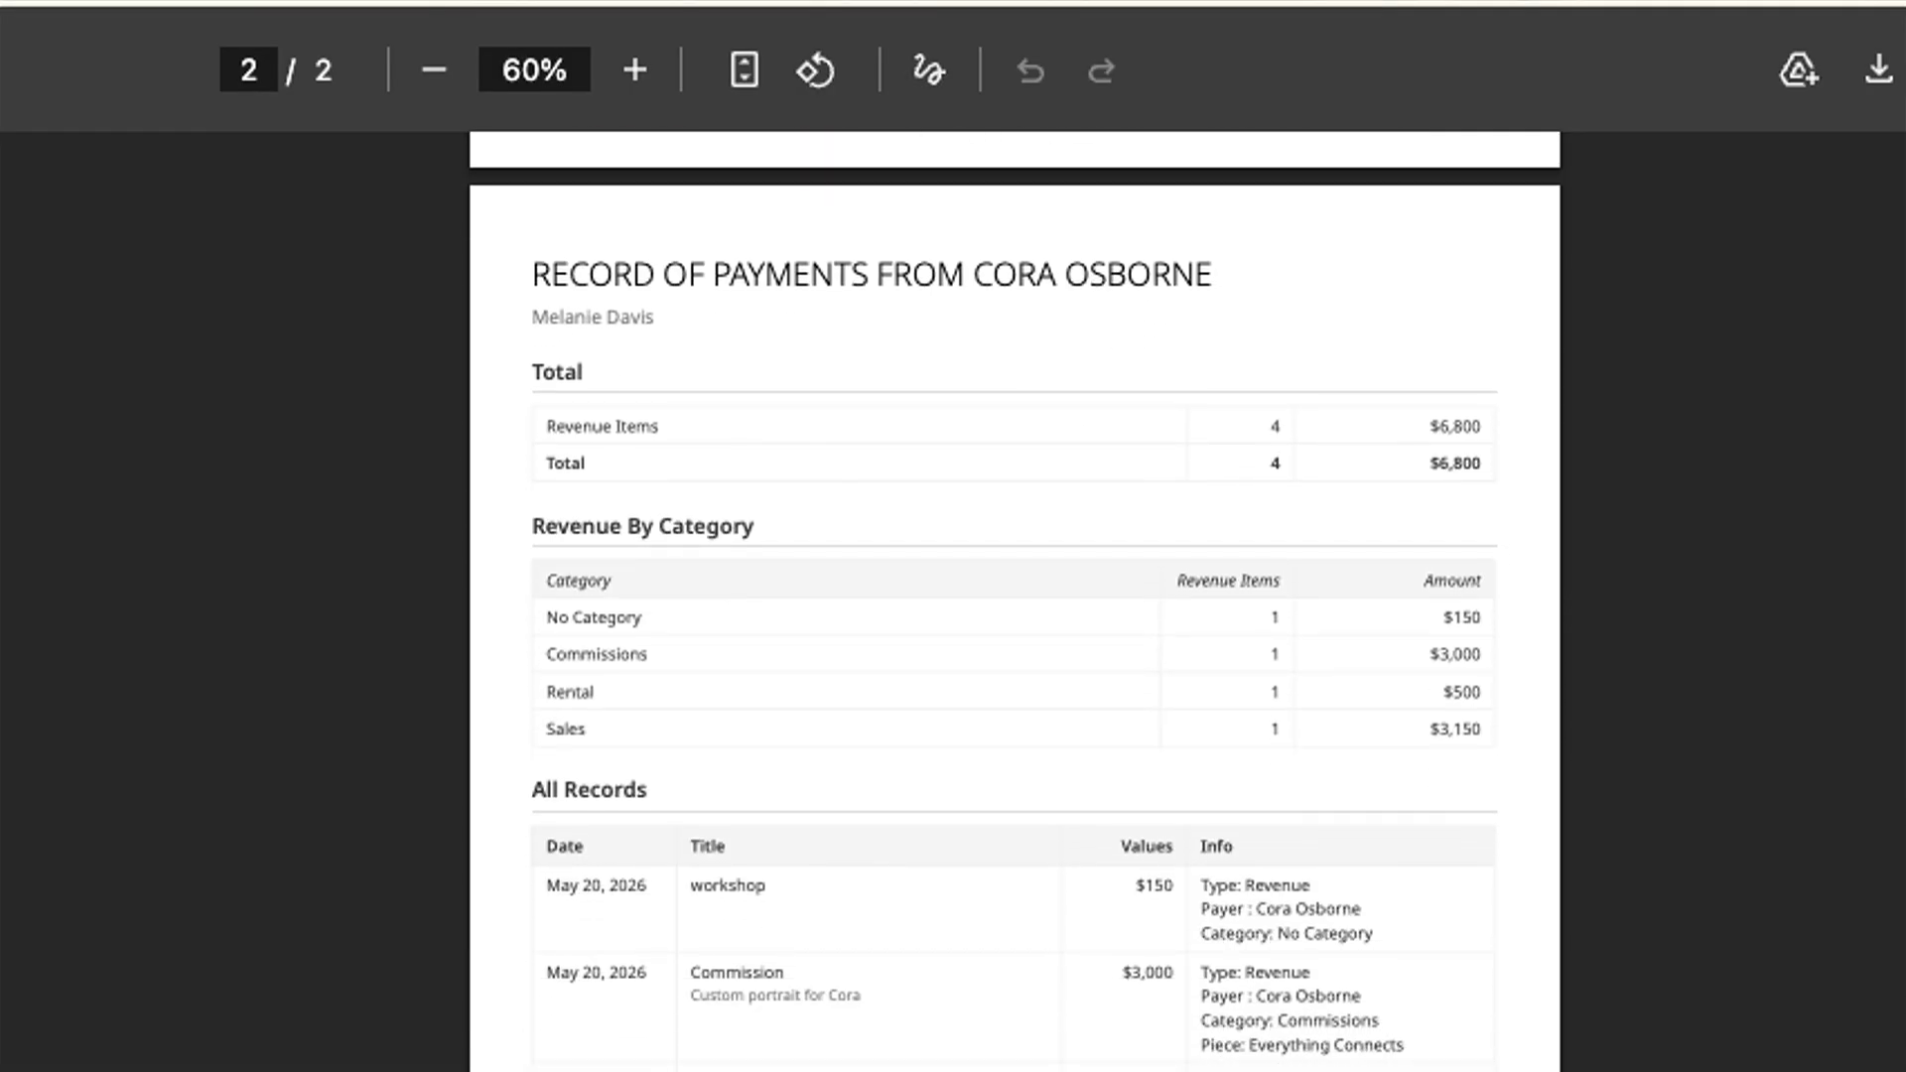
{"action": "scroll", "coordinate": [1371, 850], "scroll_direction": "up", "scroll_amount": 3}
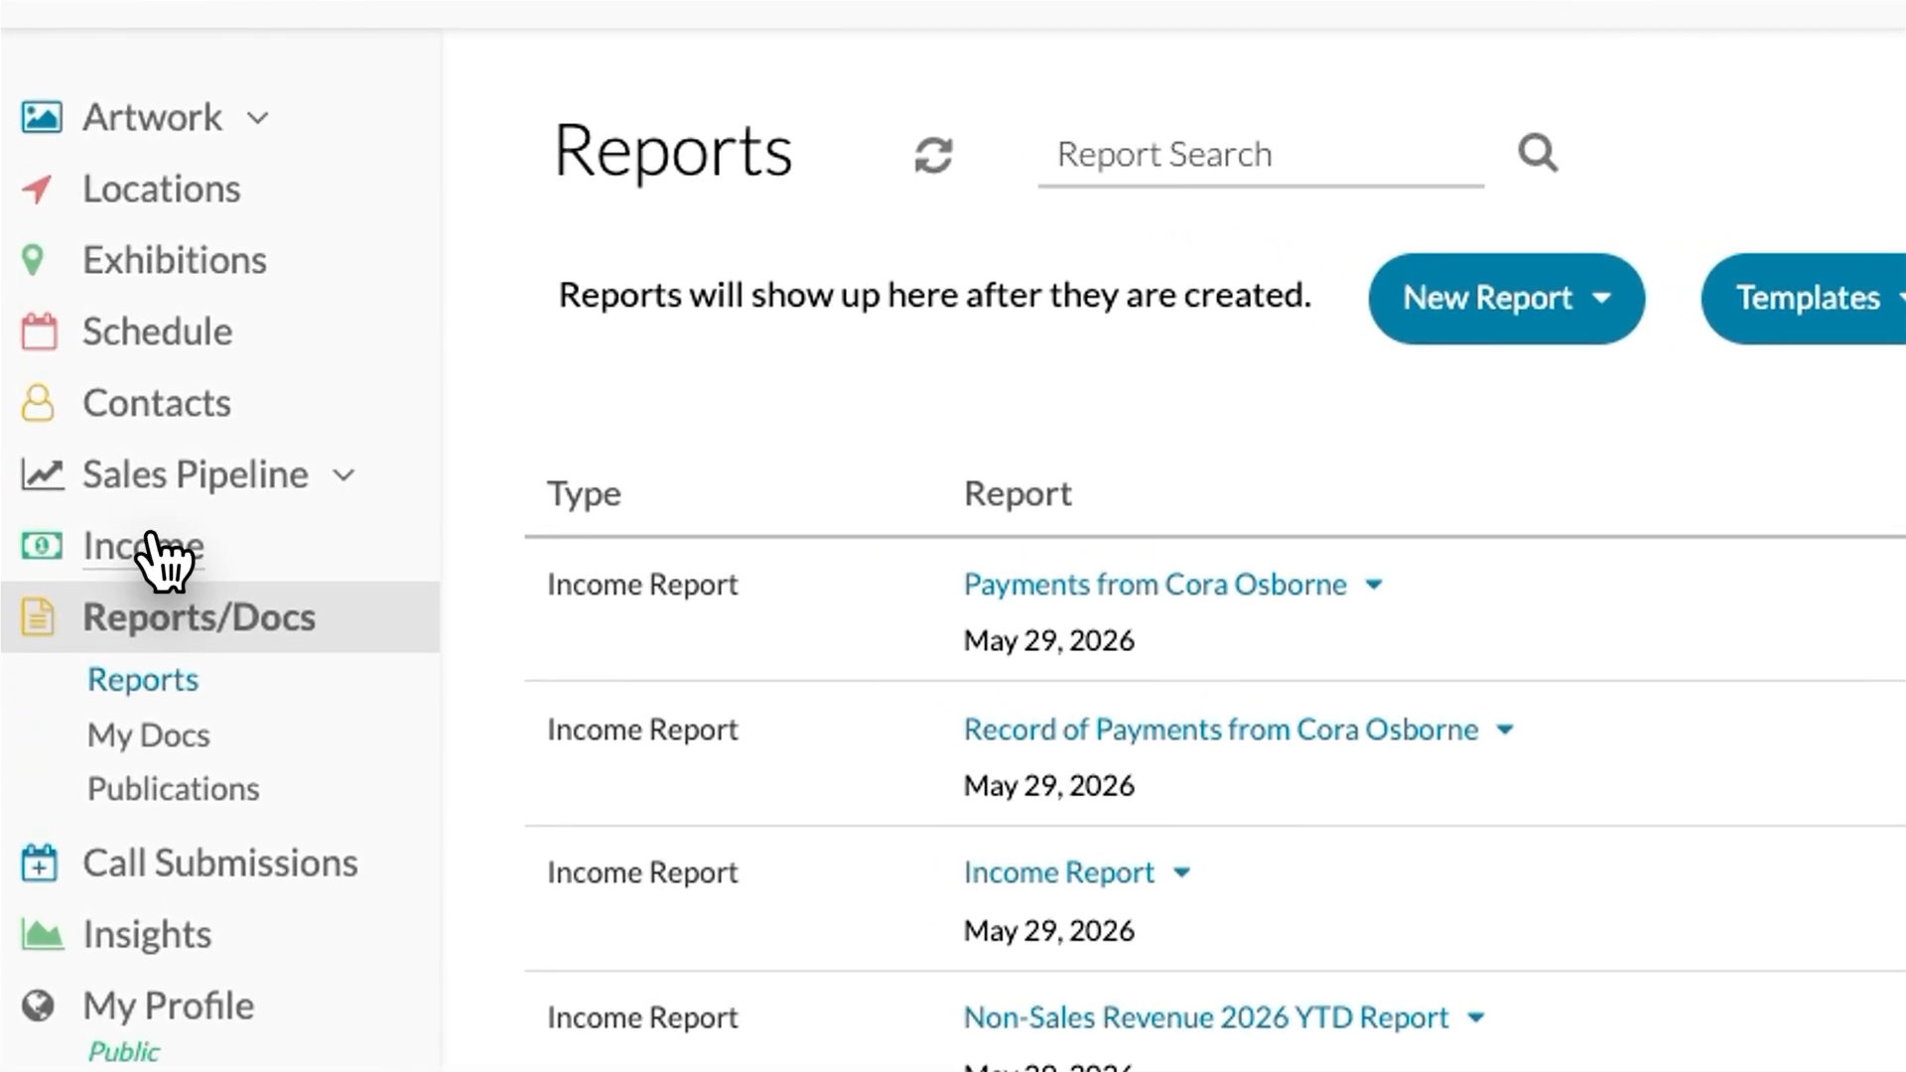
Step: Return to the unfiltered income ledger of 26 entries and expand the Learning Center
{"action": "left_click", "coordinate": [151, 541]}
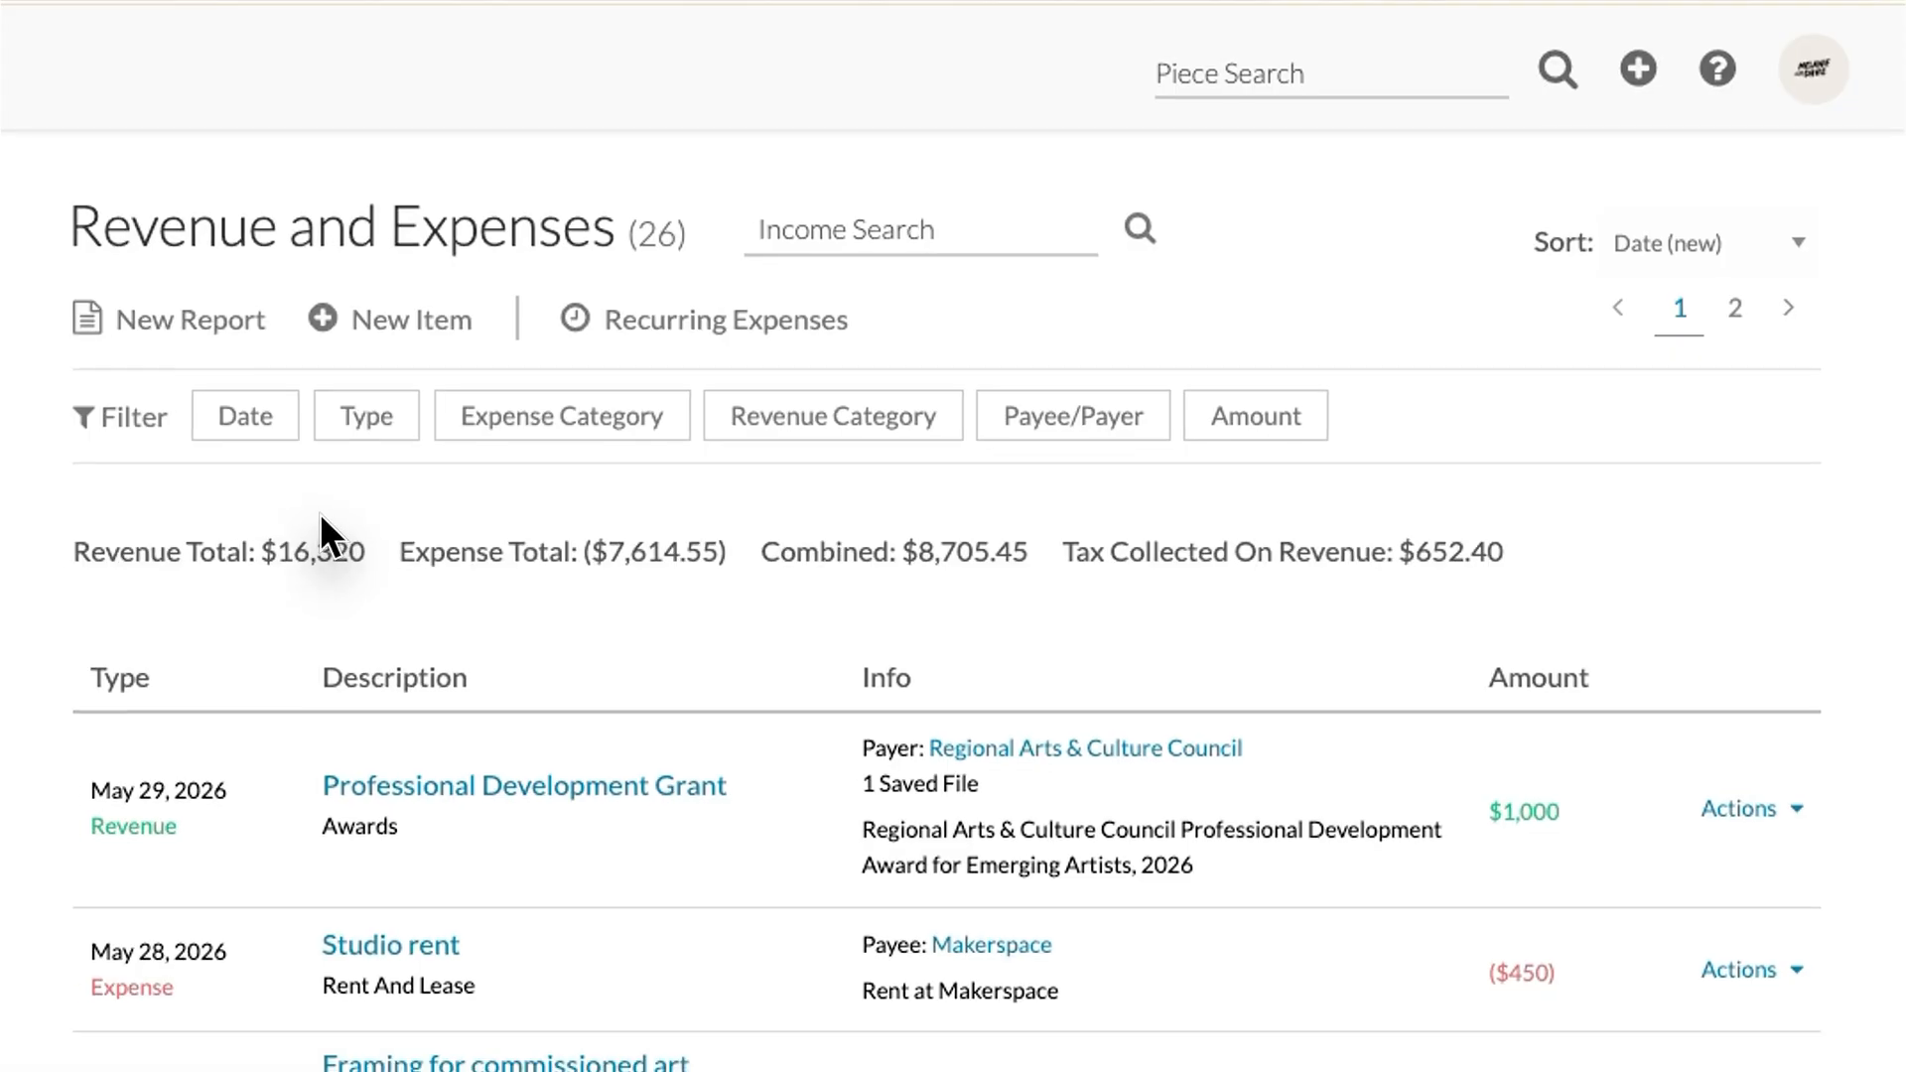
{"action": "left_click", "coordinate": [212, 774]}
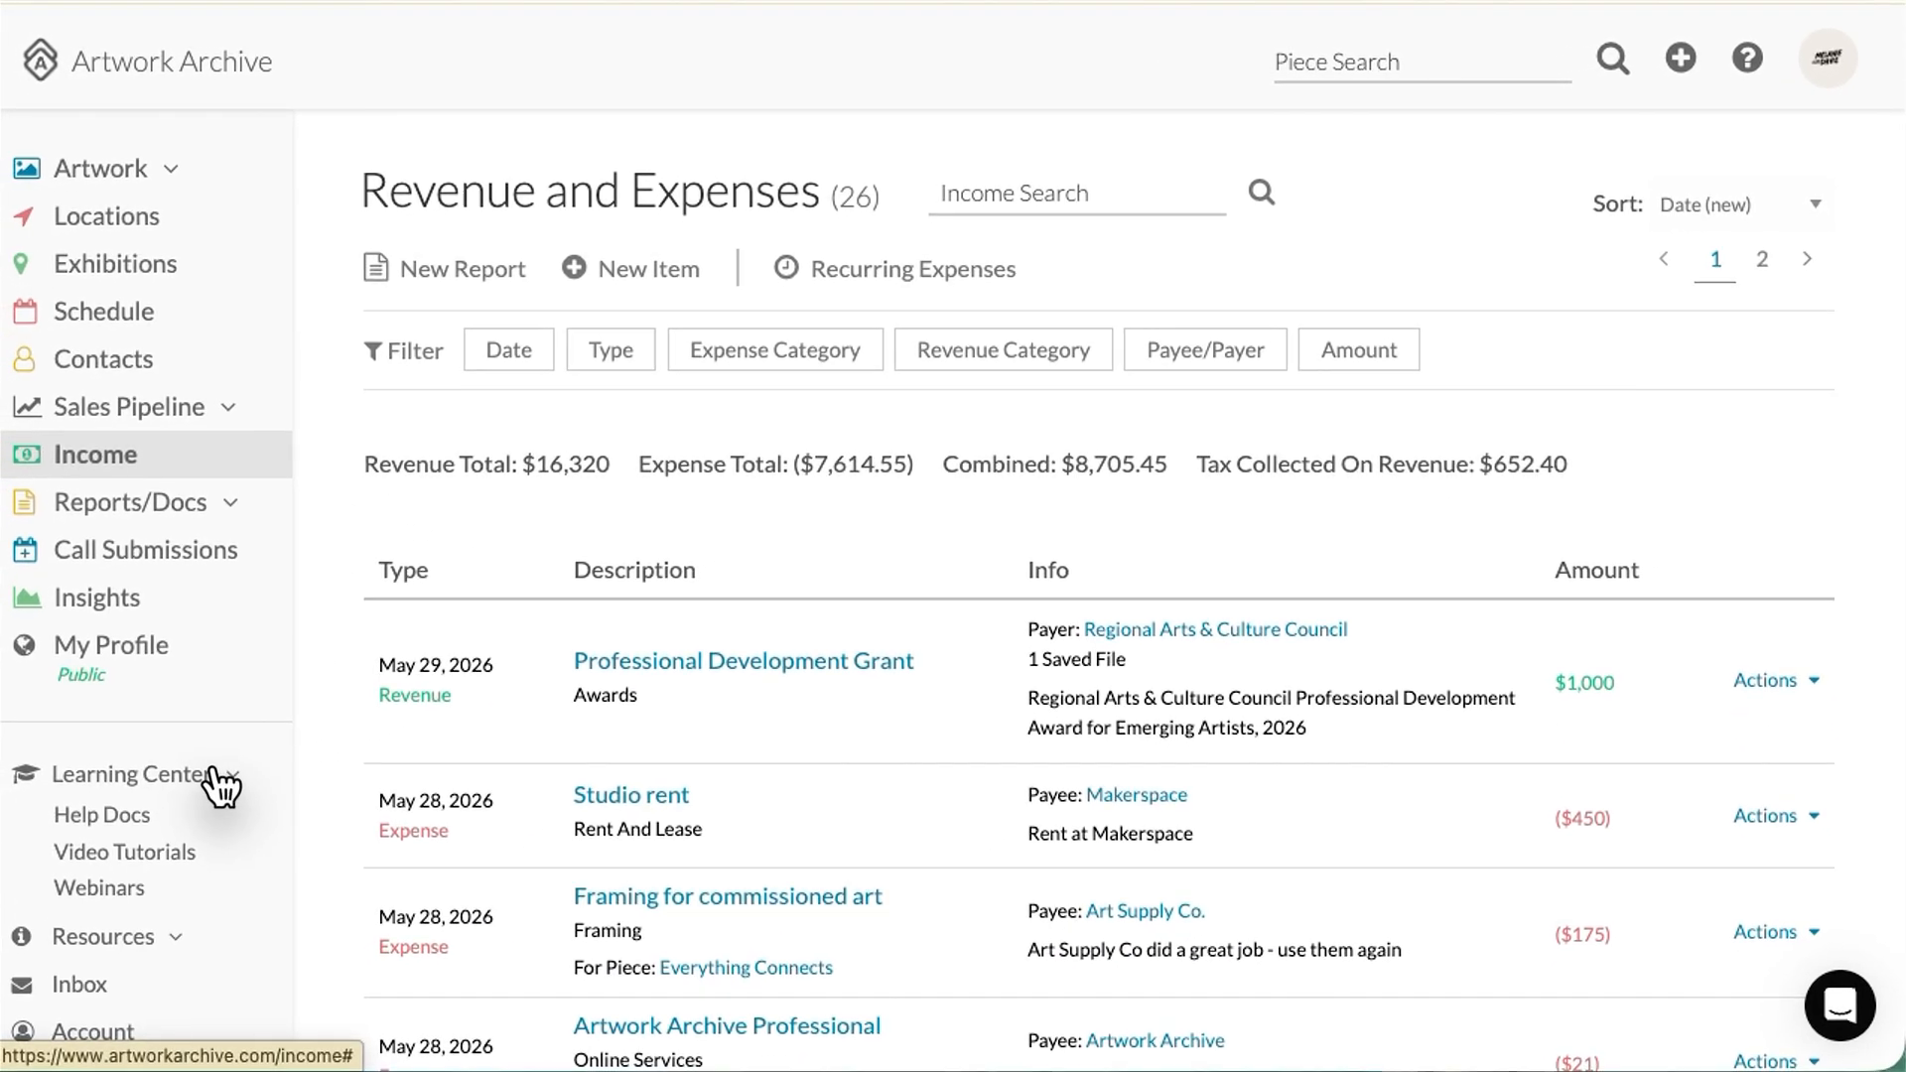
{"action": "left_click", "coordinate": [1839, 1006]}
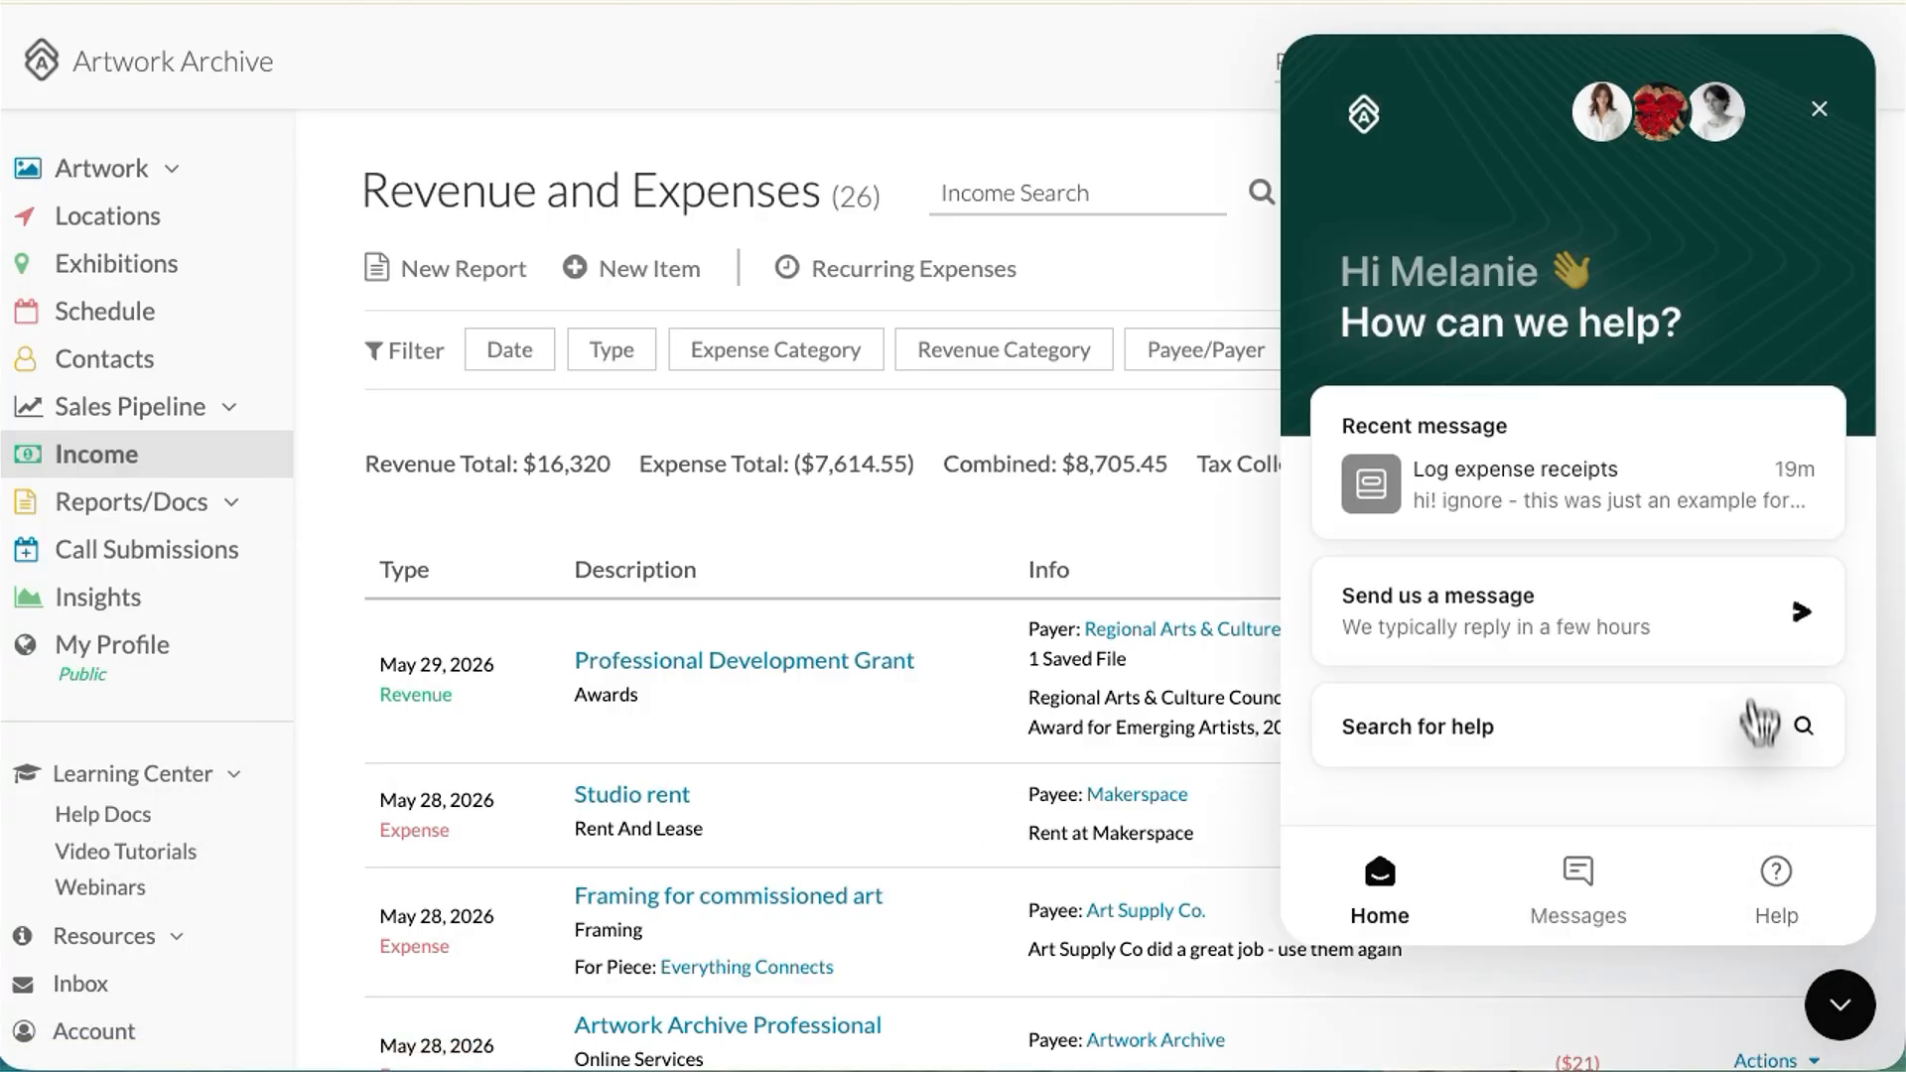
{"action": "left_click", "coordinate": [1753, 599]}
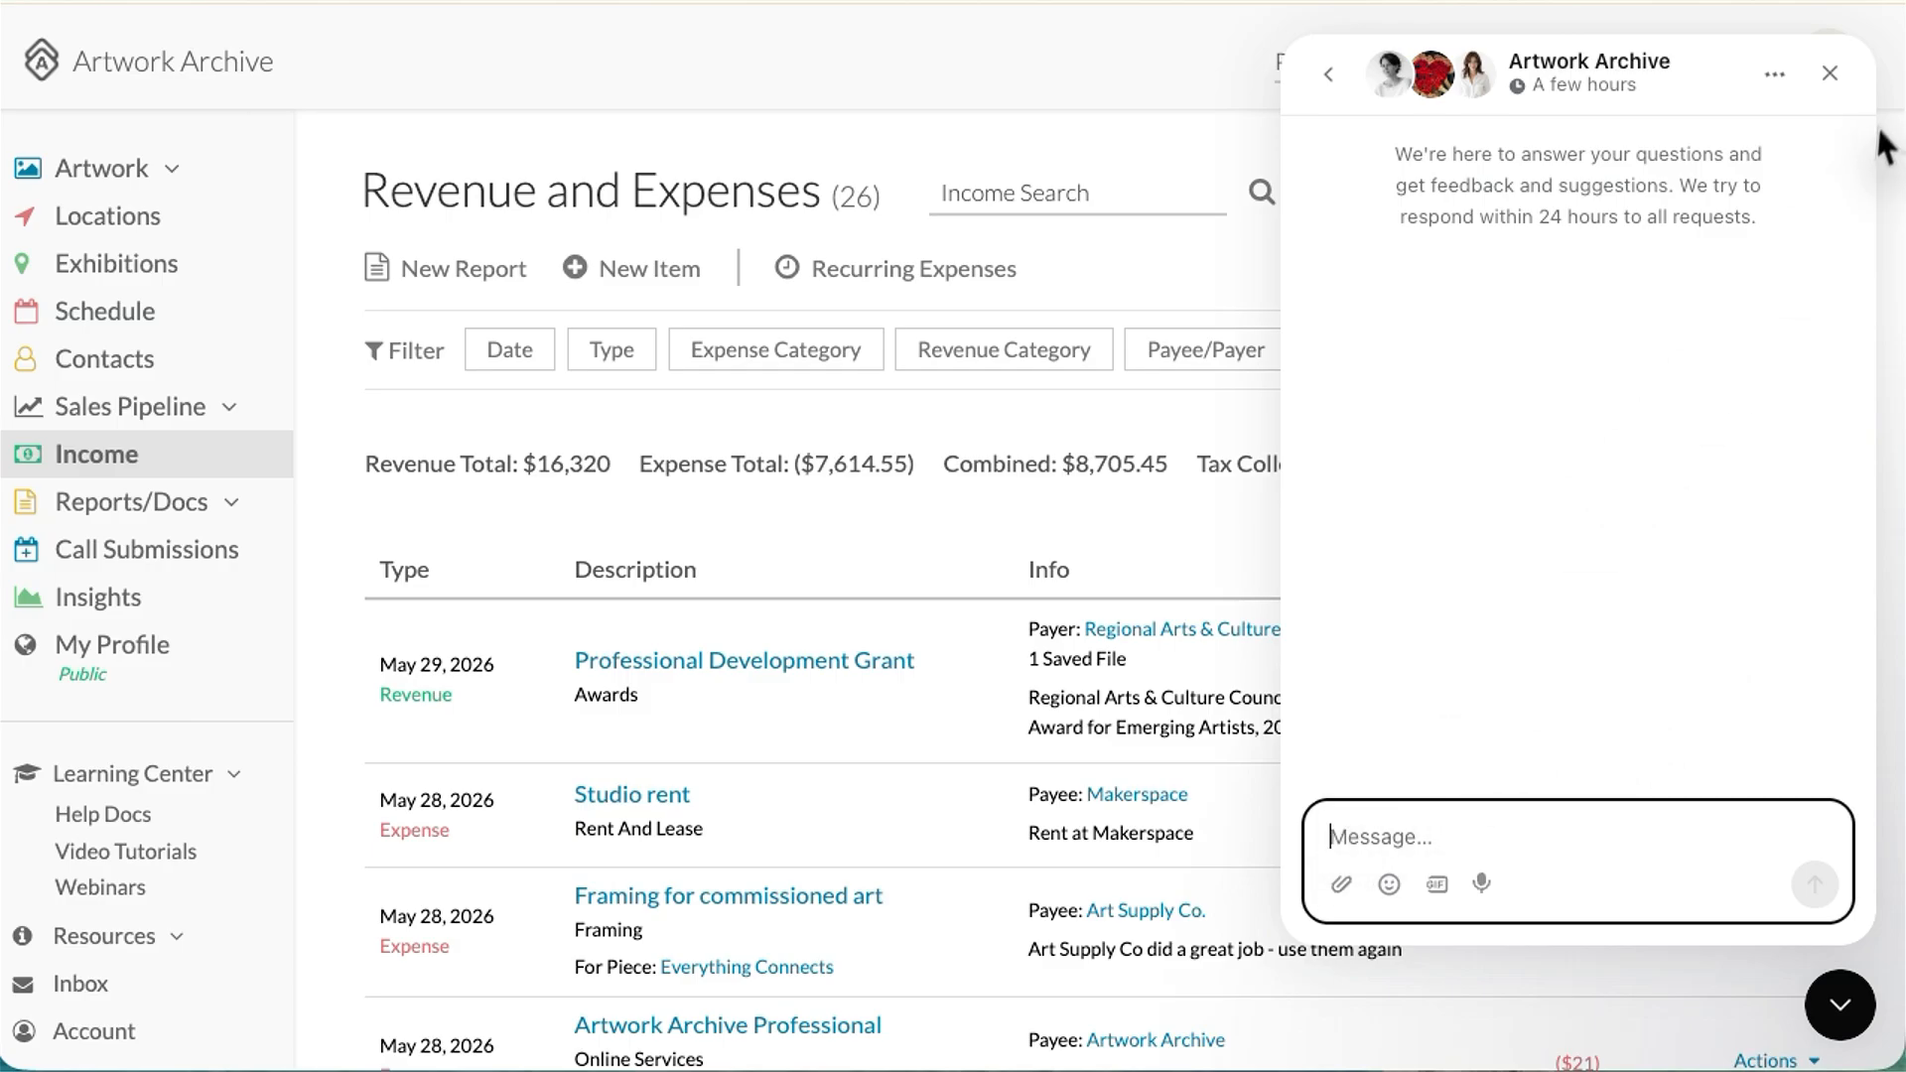
{"action": "left_click", "coordinate": [1829, 75]}
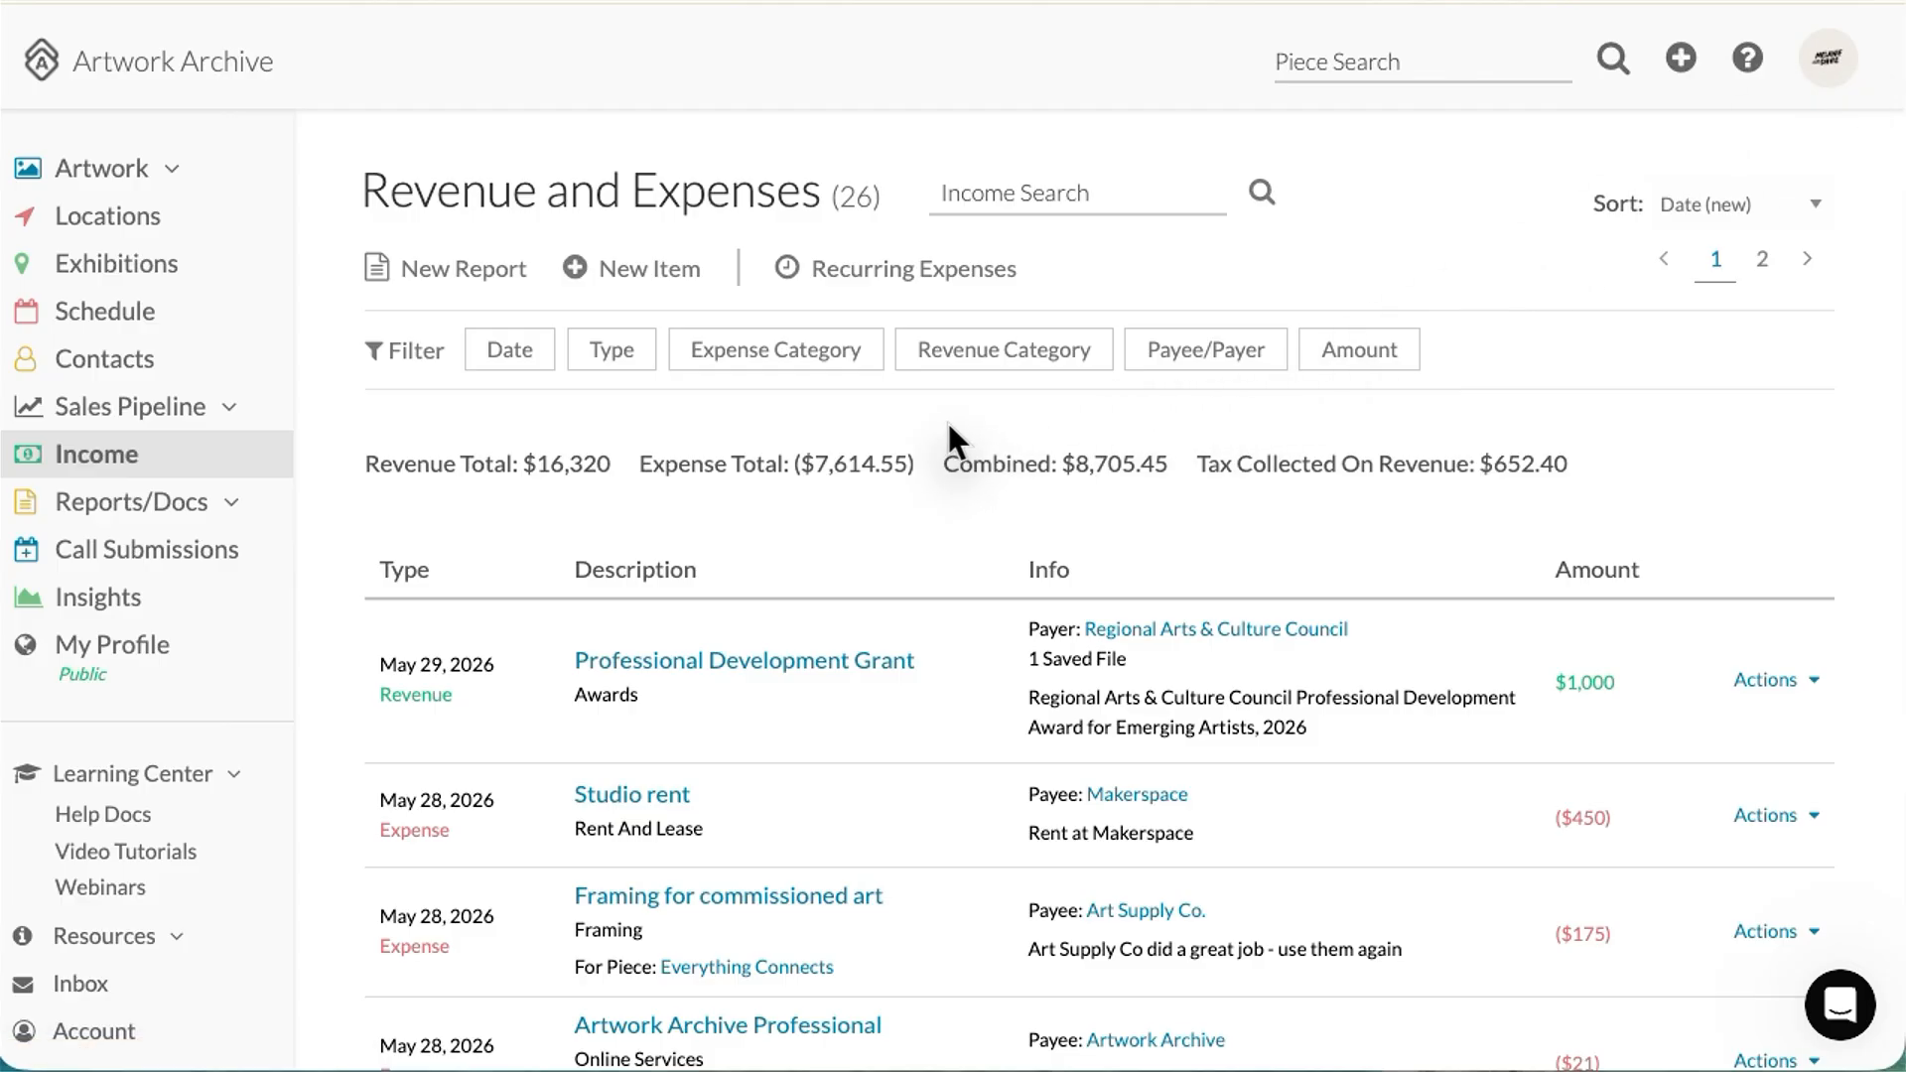